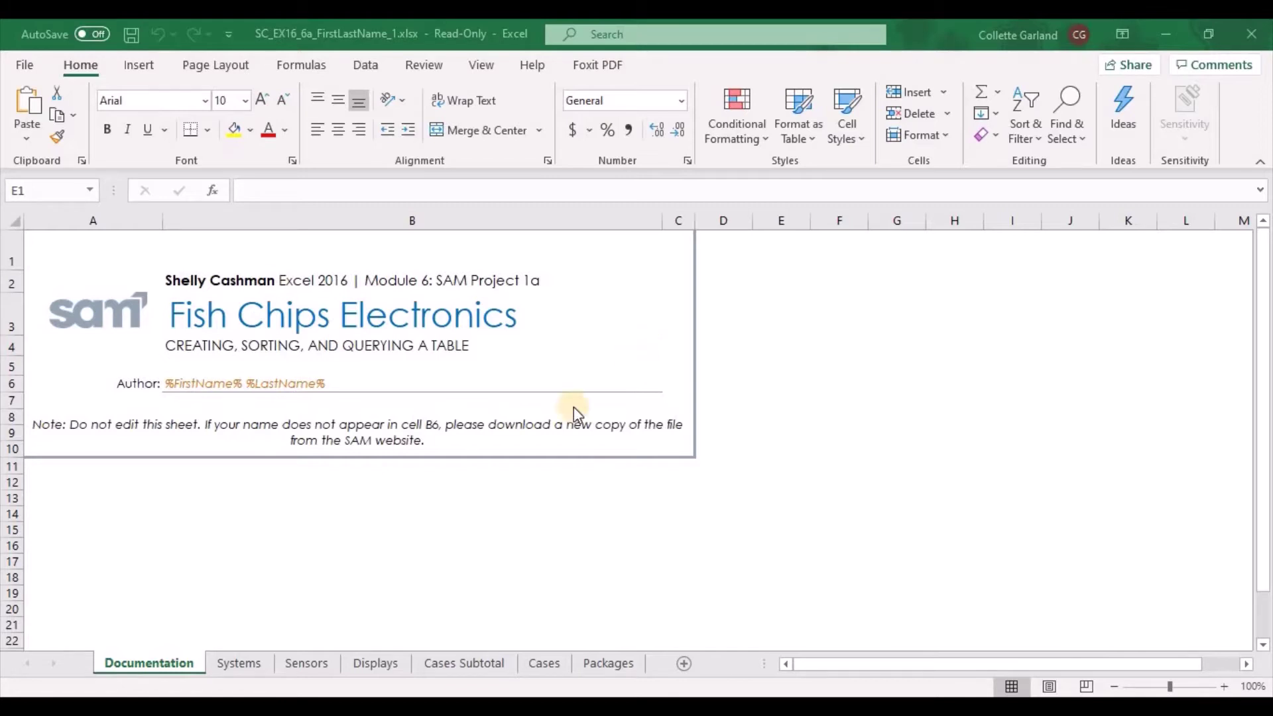
# On the Systems sheet, convert the range A1:H9 into a table with headers and dismiss the data ideas suggestion.
pyautogui.click(261, 666)
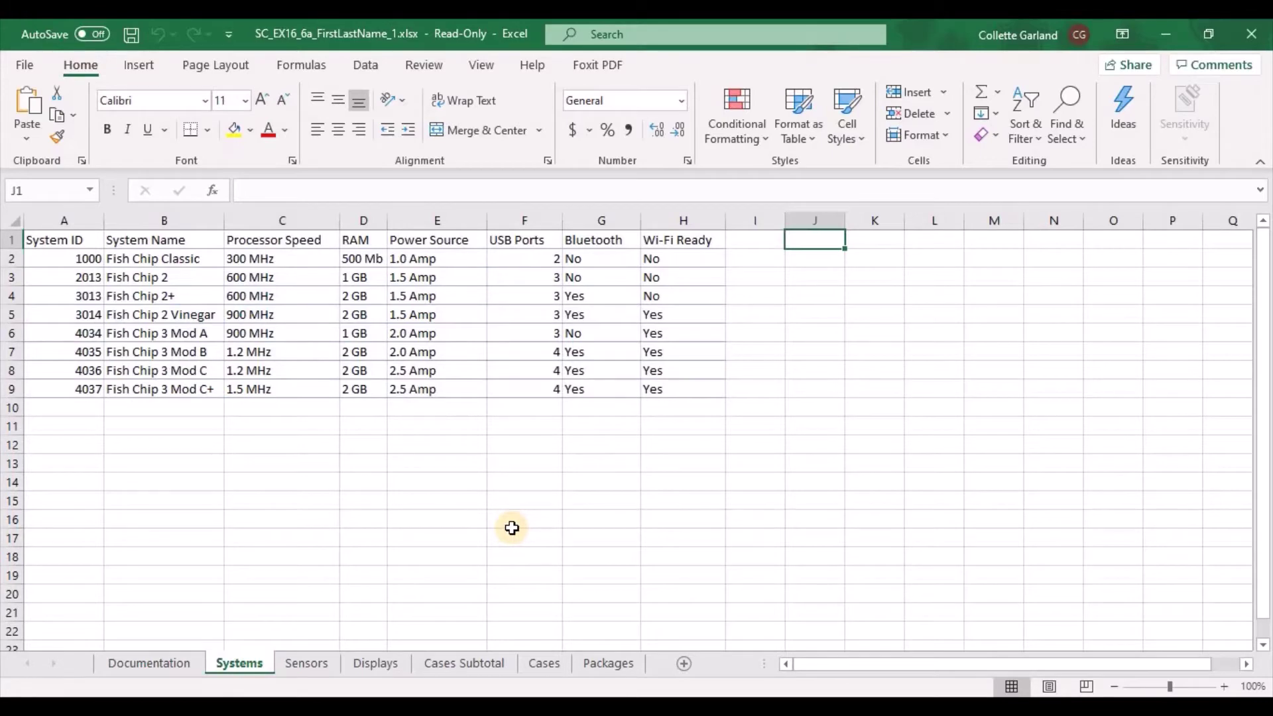
pyautogui.click(78, 240)
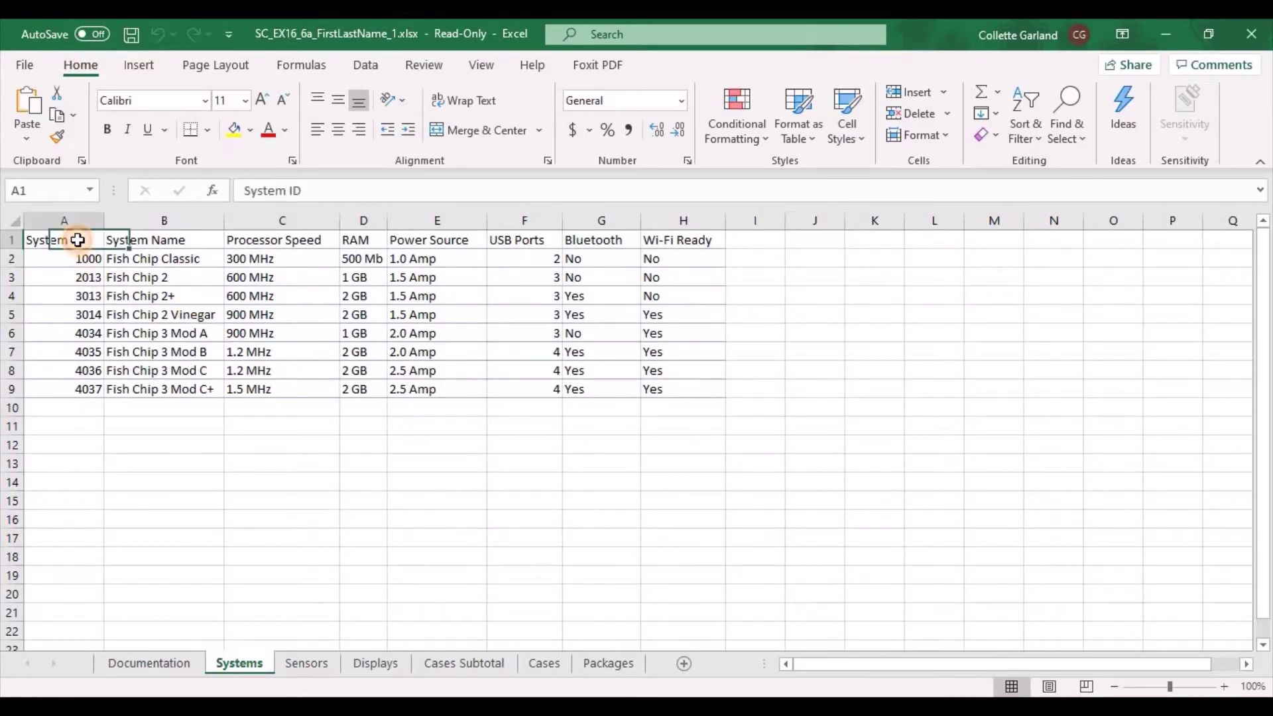
pyautogui.moveTo(78, 240)
pyautogui.mouseDown()
pyautogui.moveTo(422, 361)
pyautogui.moveTo(685, 390)
pyautogui.mouseUp()
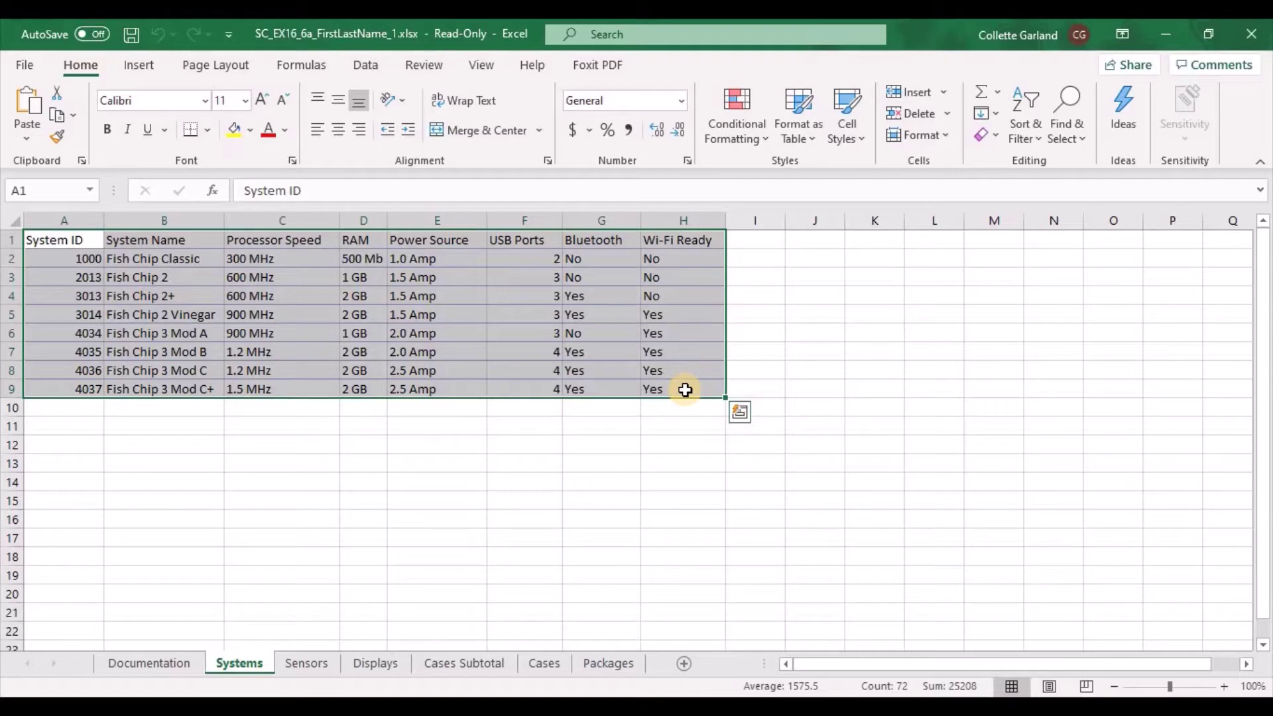
pyautogui.click(146, 70)
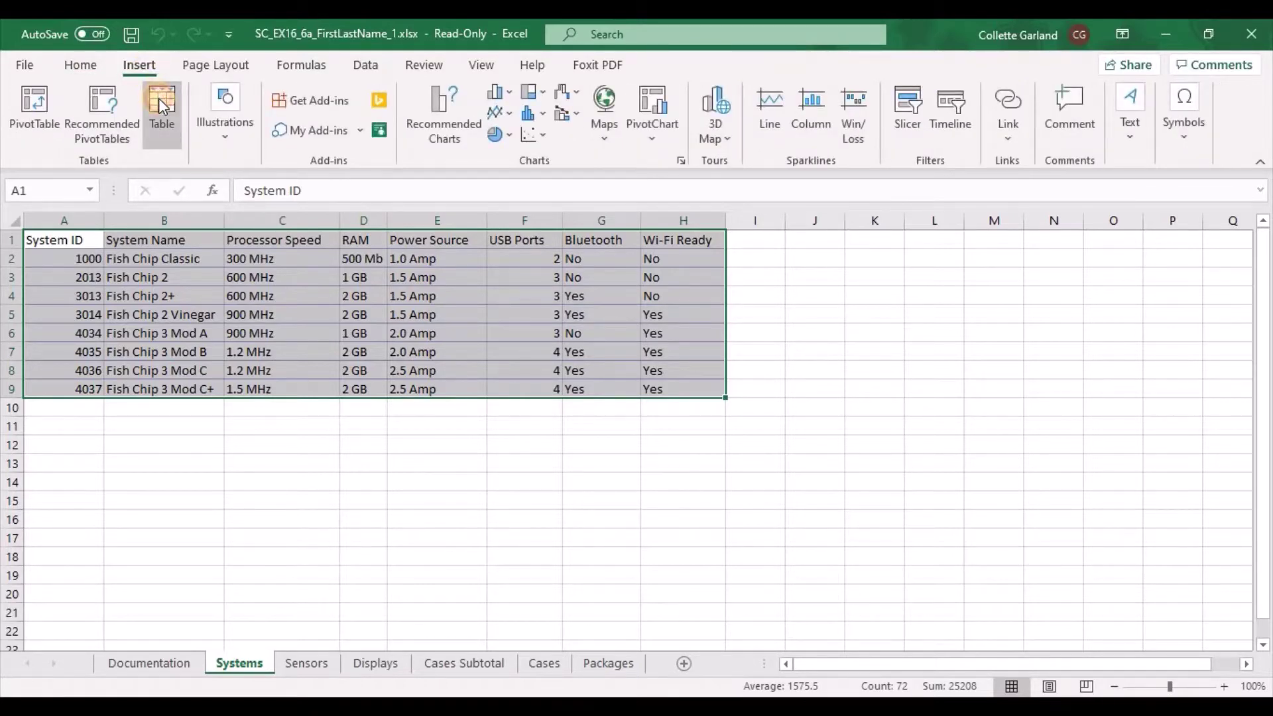
pyautogui.click(158, 98)
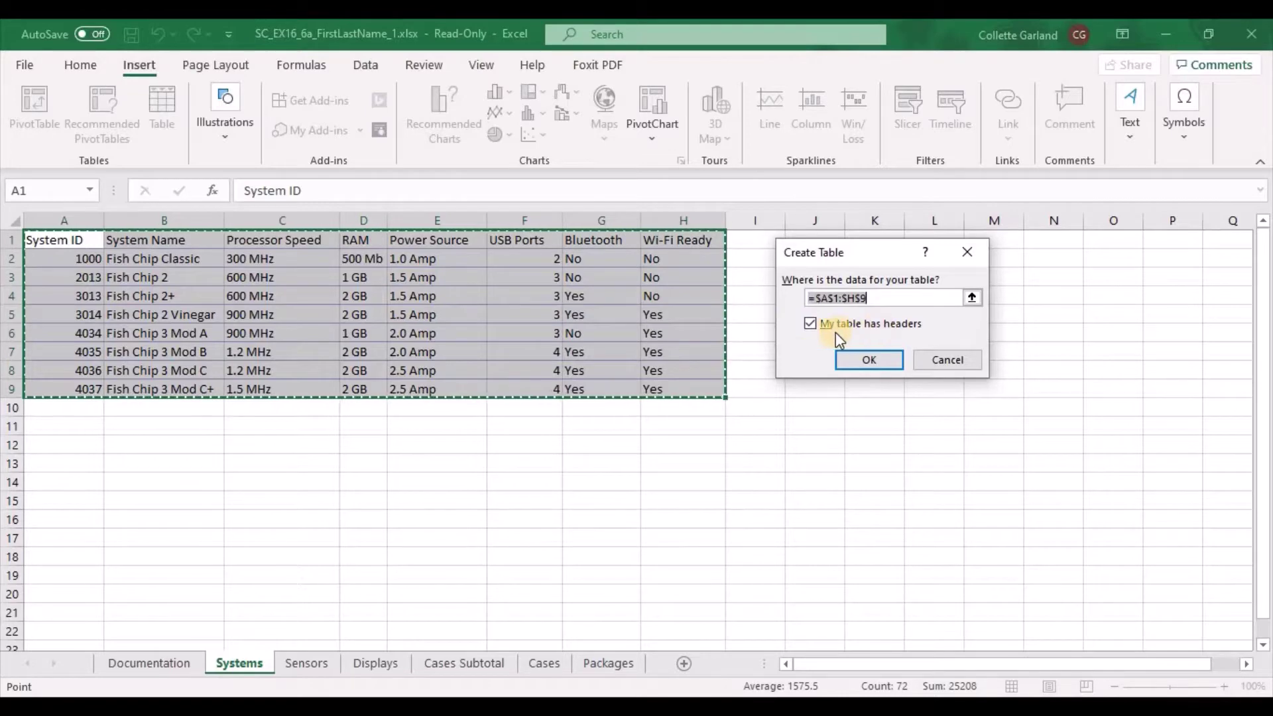
pyautogui.click(867, 360)
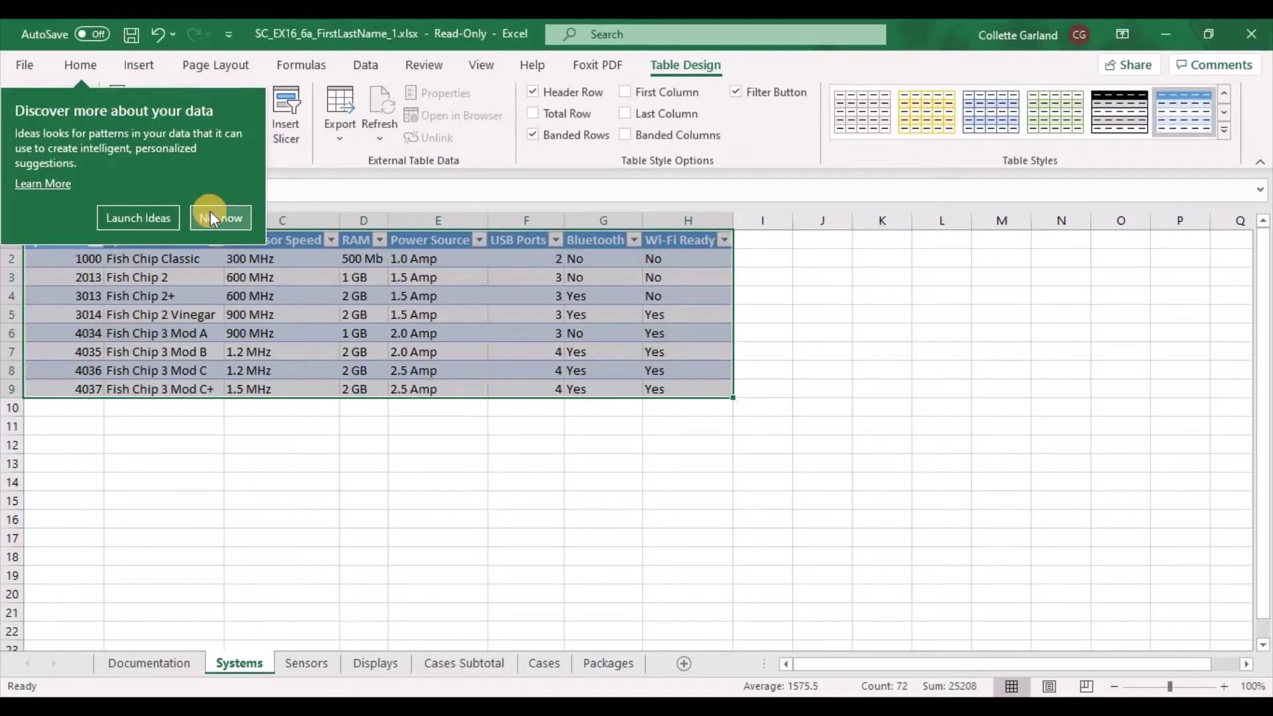
pyautogui.click(215, 218)
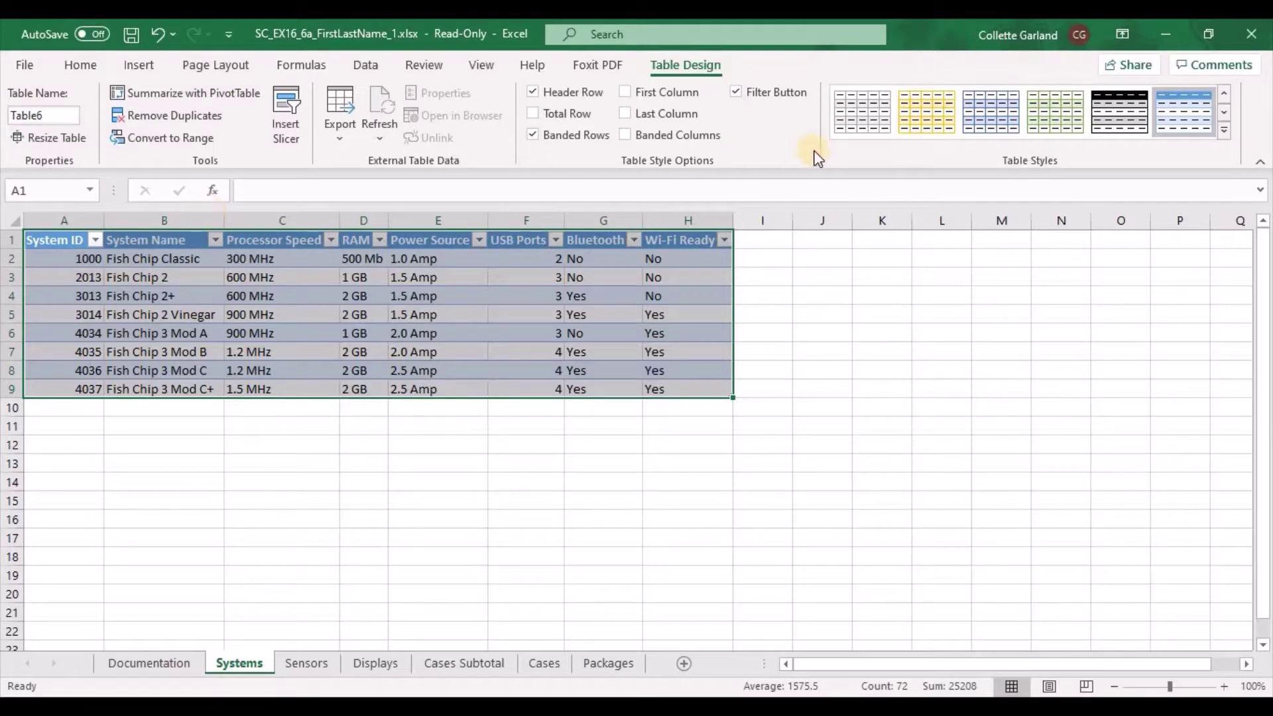
# Apply the green Table Style Medium 14 to the Systems table.
pyautogui.click(1219, 130)
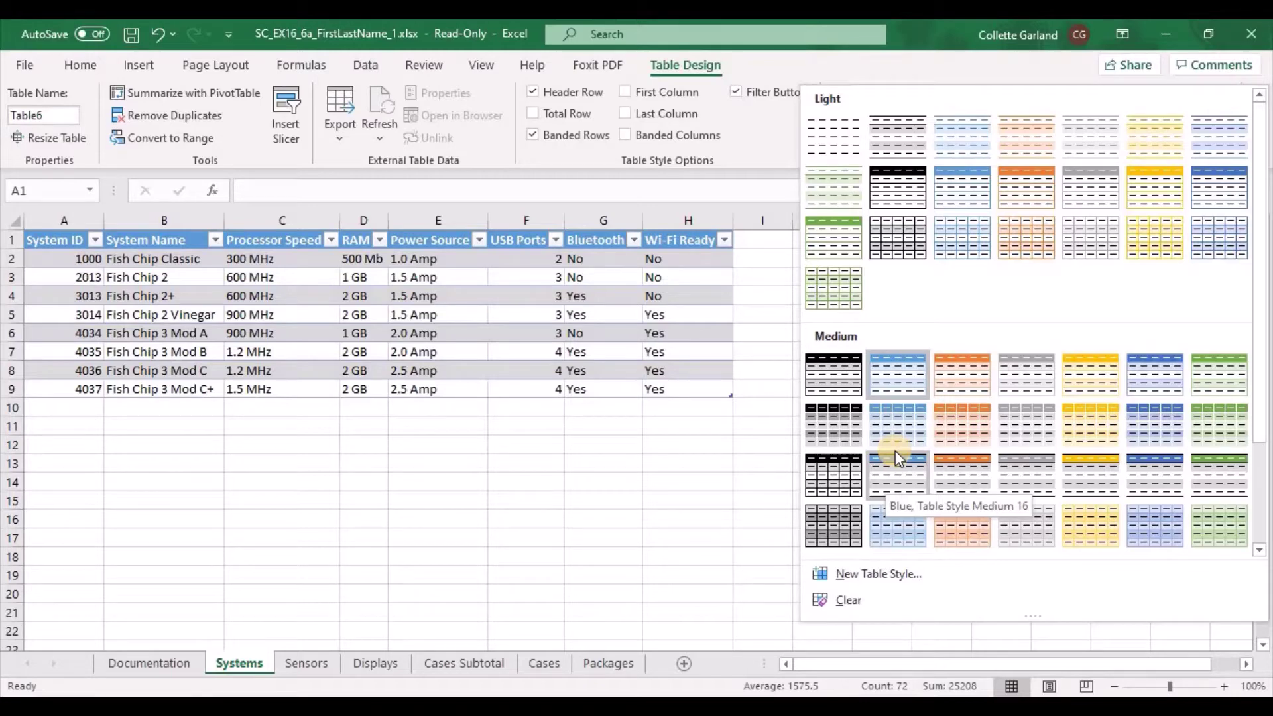
pyautogui.click(1229, 425)
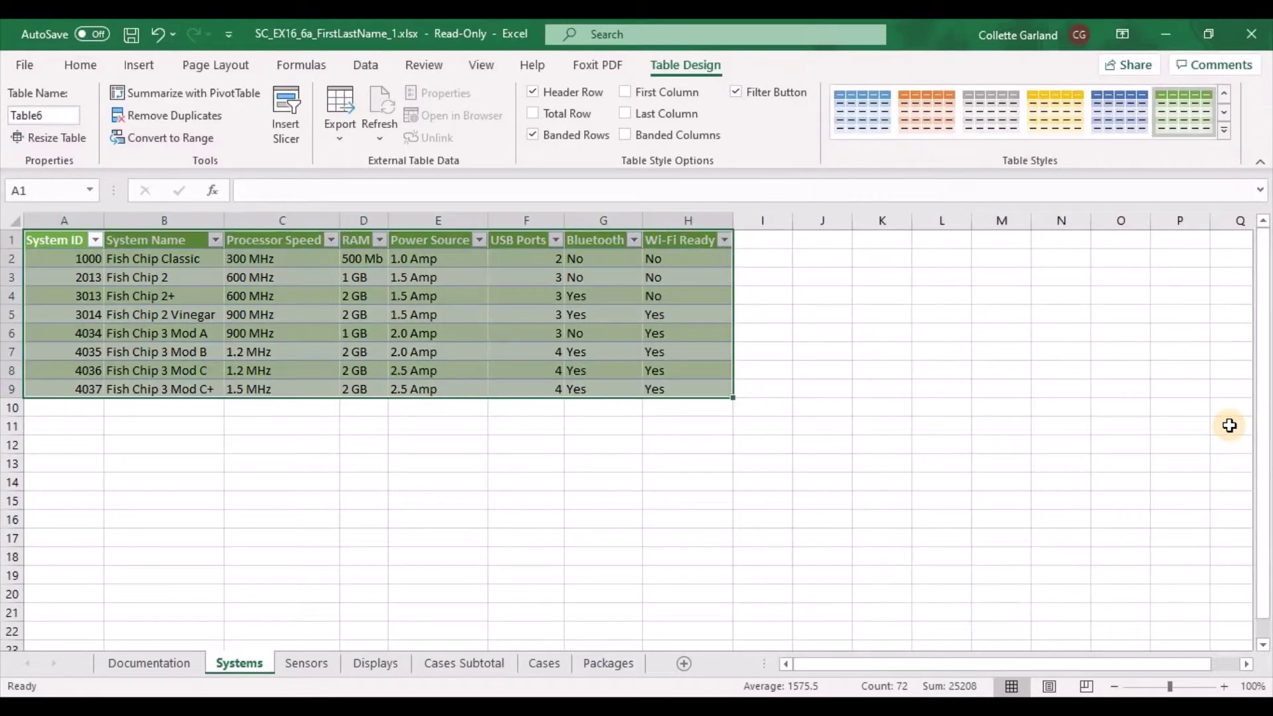
pyautogui.click(698, 424)
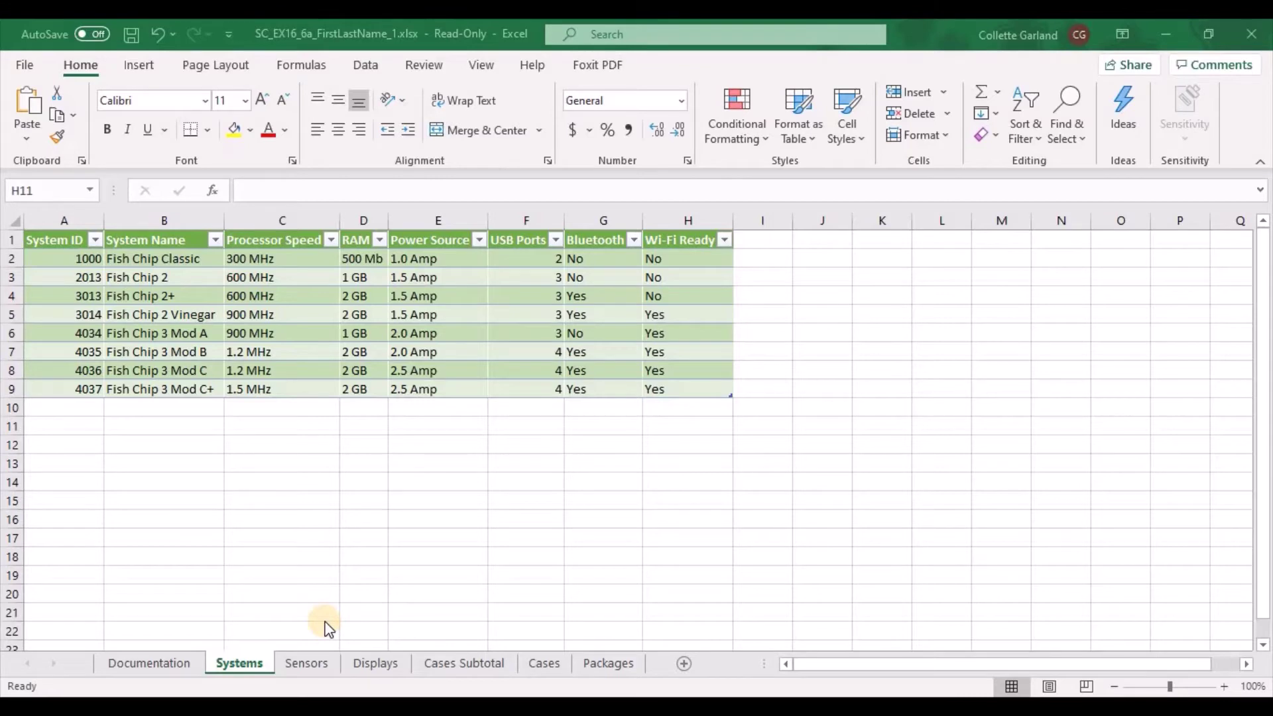
# On the Sensors sheet, start a new record in row 15 directly below the sensor table with Sensor ID S487.
pyautogui.click(321, 659)
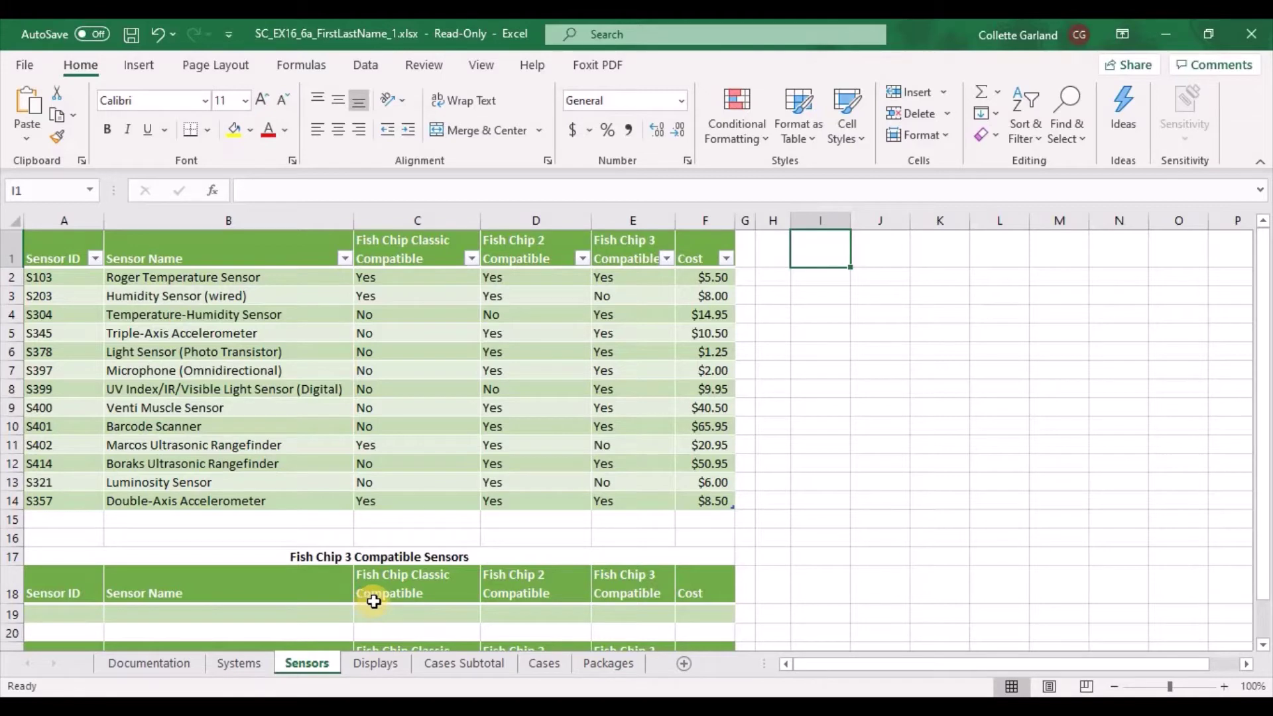
pyautogui.scroll(-1, 386, 535)
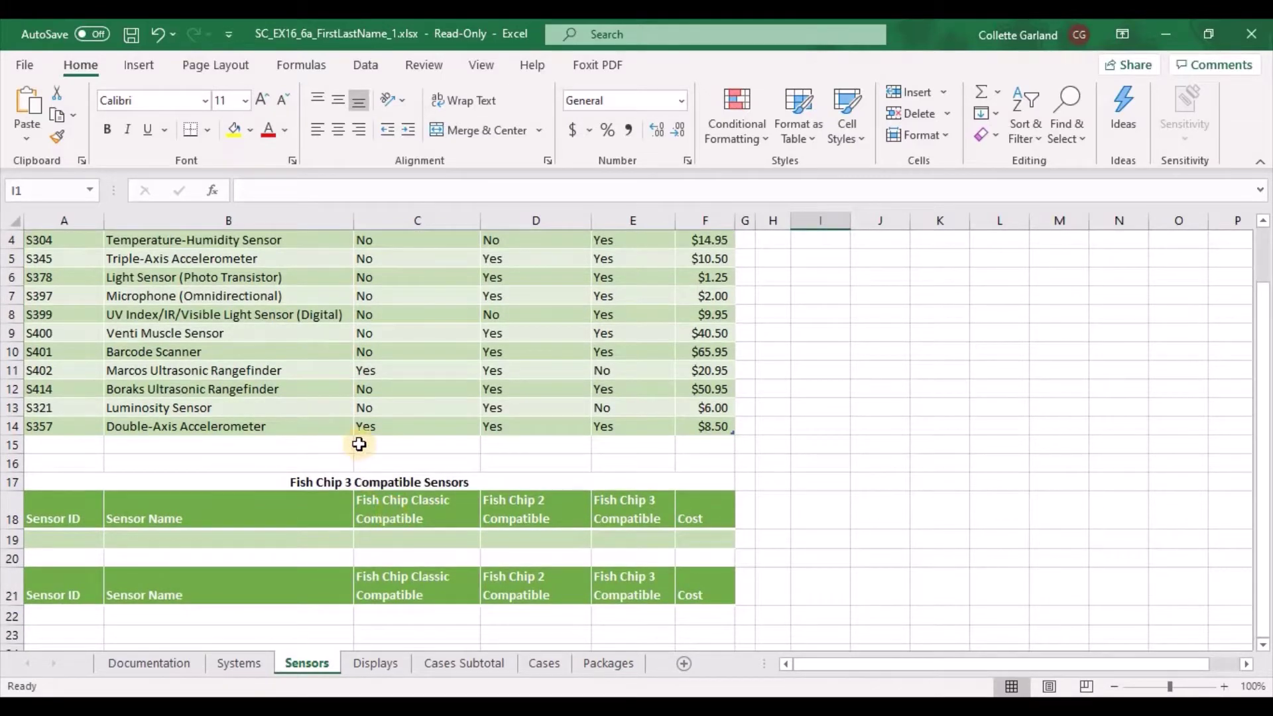
pyautogui.scroll(1, 358, 441)
pyautogui.scroll(-1, 358, 442)
pyautogui.scroll(1, 358, 442)
pyautogui.click(49, 522)
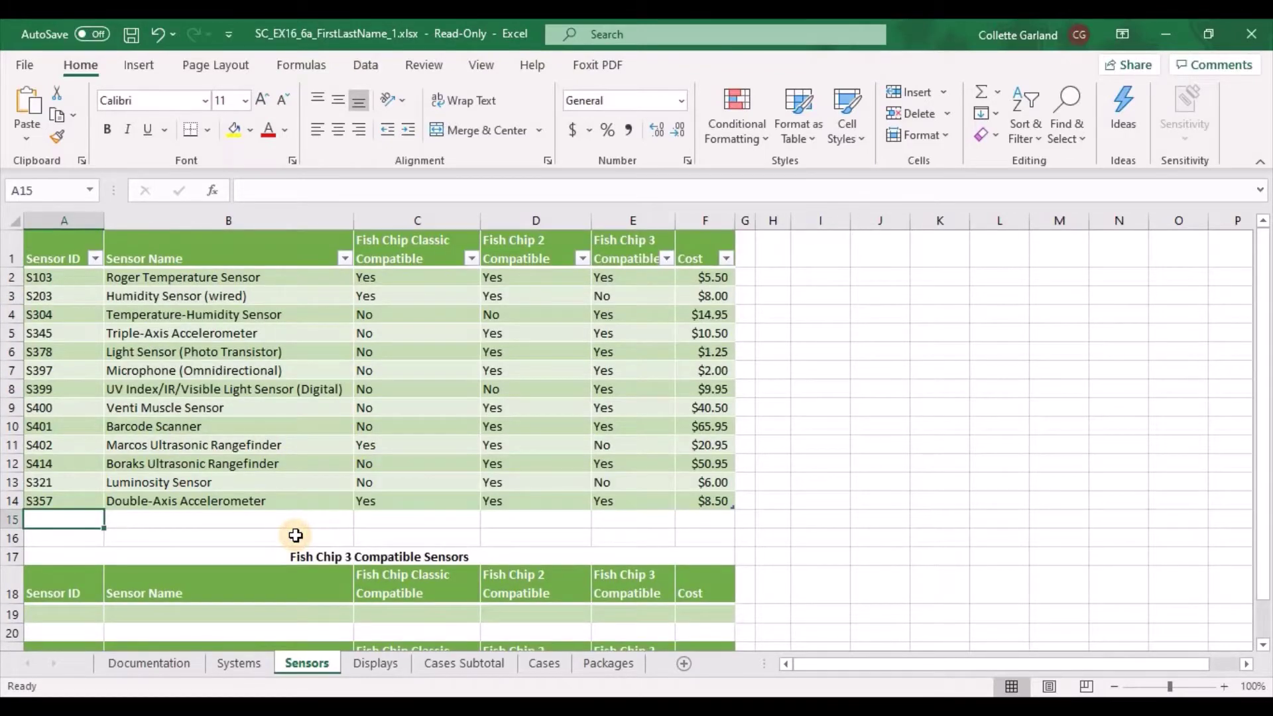
pyautogui.write('S')
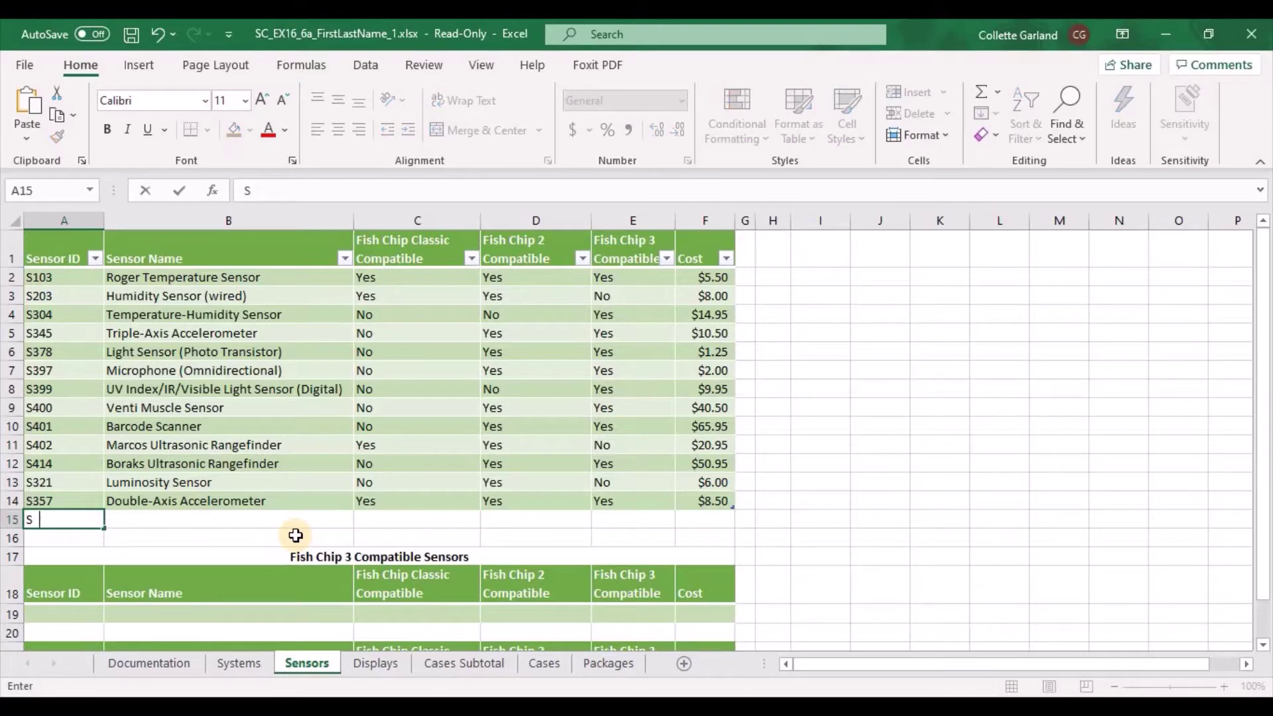
pyautogui.write('487')
pyautogui.press('Tab')
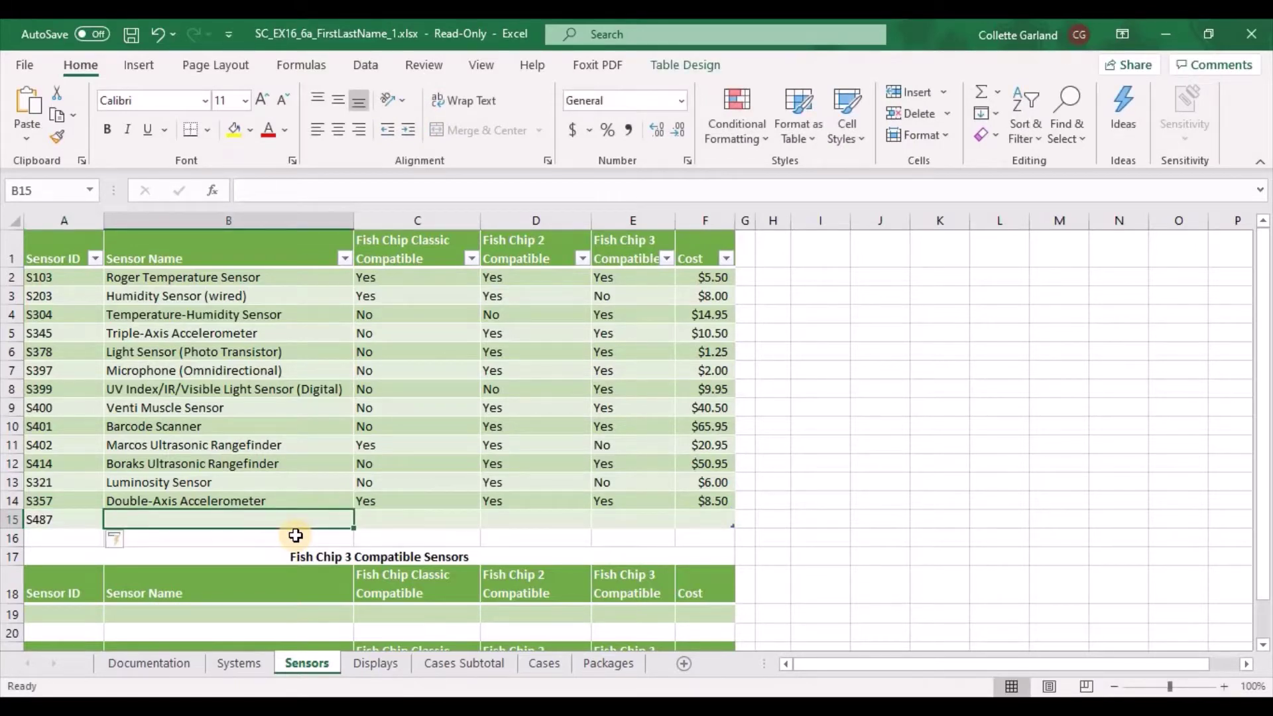
# Enter Adi Humidity Sensor as the sensor name for the S487 record.
pyautogui.write('Adi Humidiy')
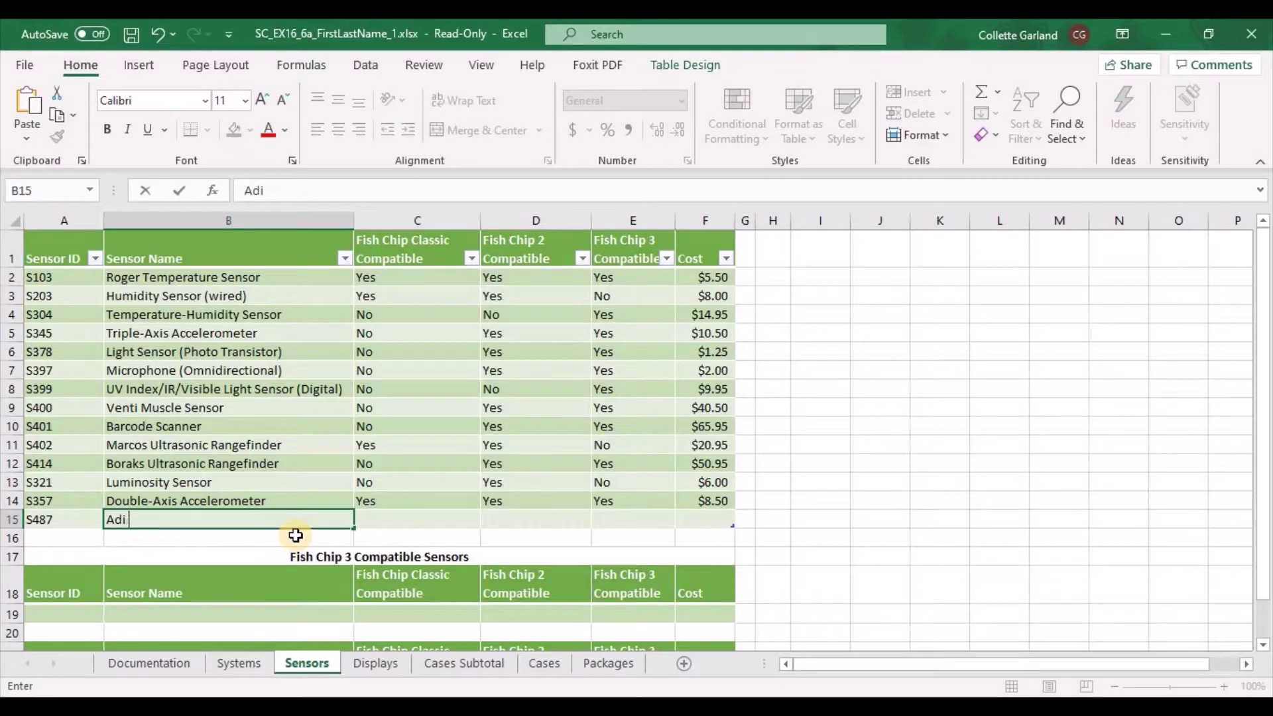
pyautogui.press('BackSpace')
pyautogui.write('ty Sensor')
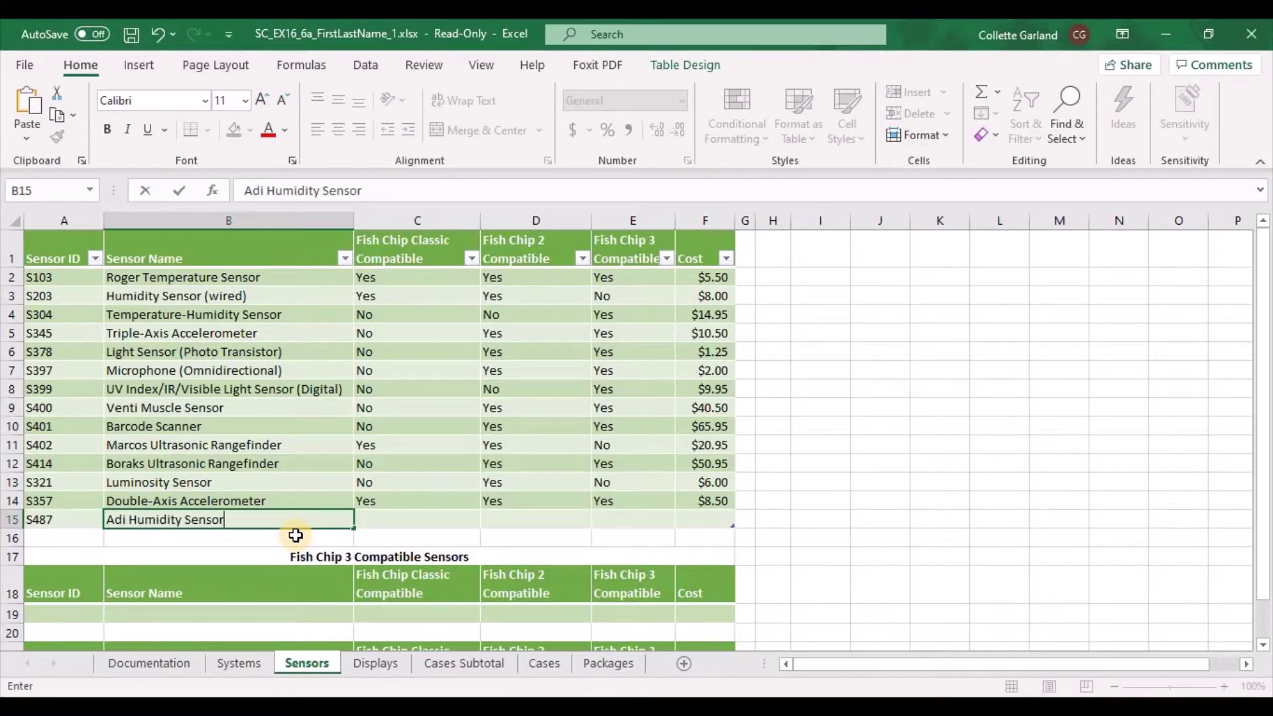
pyautogui.press('Return')
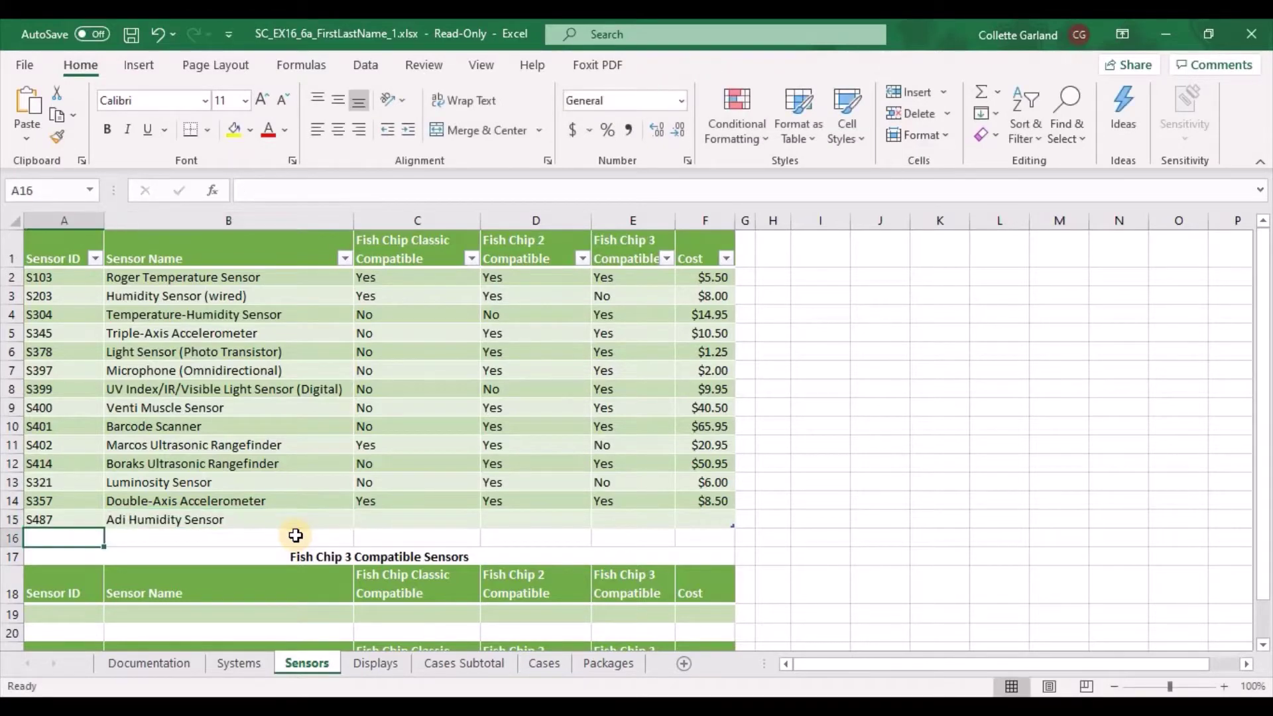
# Set both Fish Chip Classic Compatible and Fish Chip 2 Compatible to Yes for the S487 record.
pyautogui.click(384, 519)
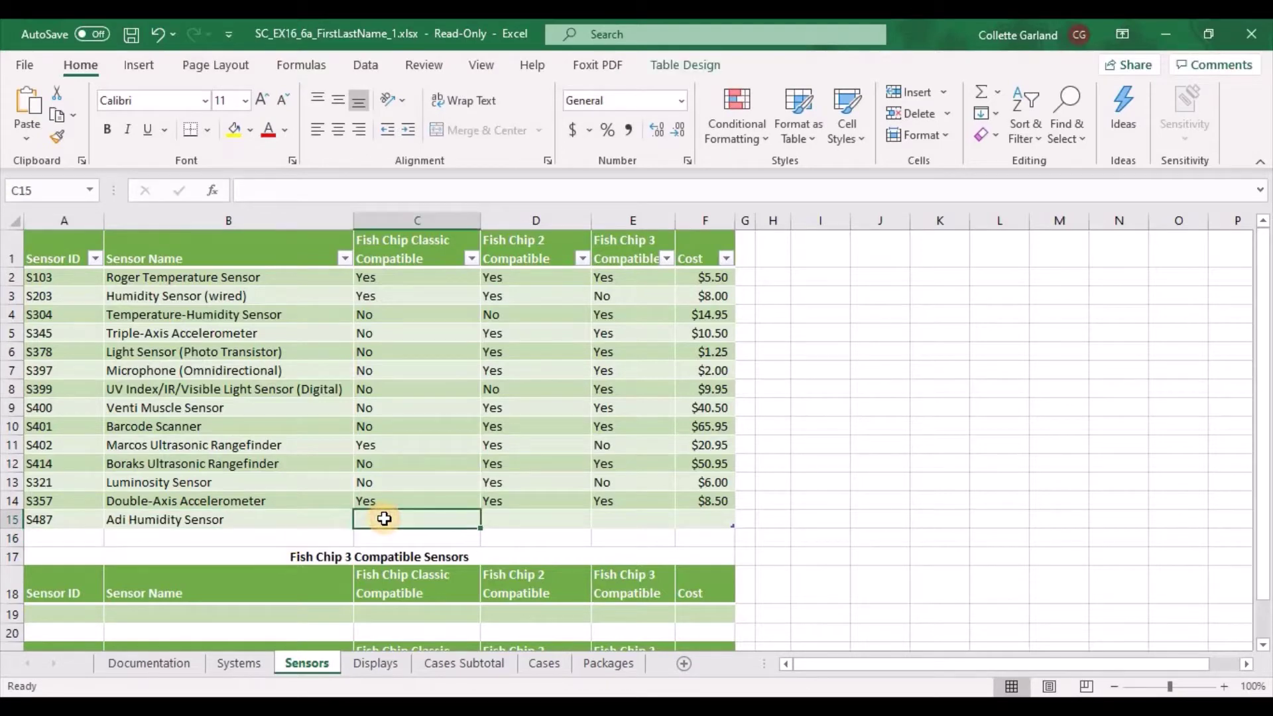
pyautogui.write('Yes')
pyautogui.press('Tab')
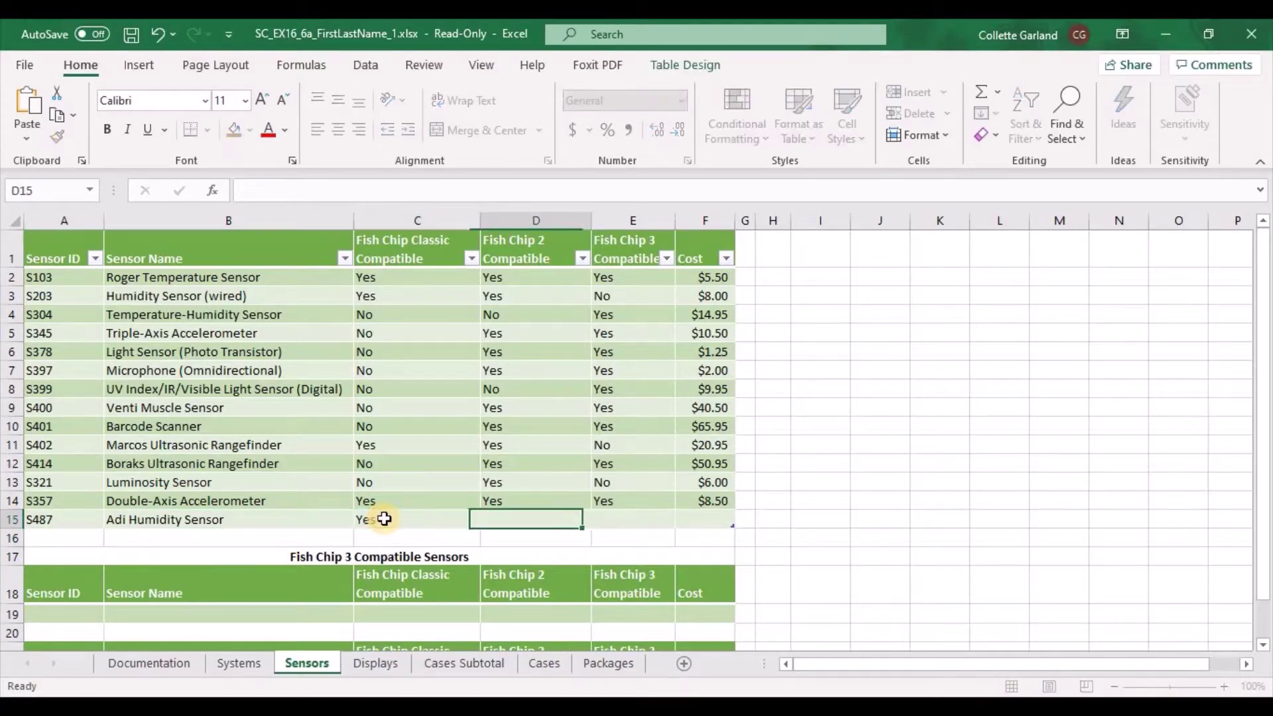
pyautogui.write('YesNo')
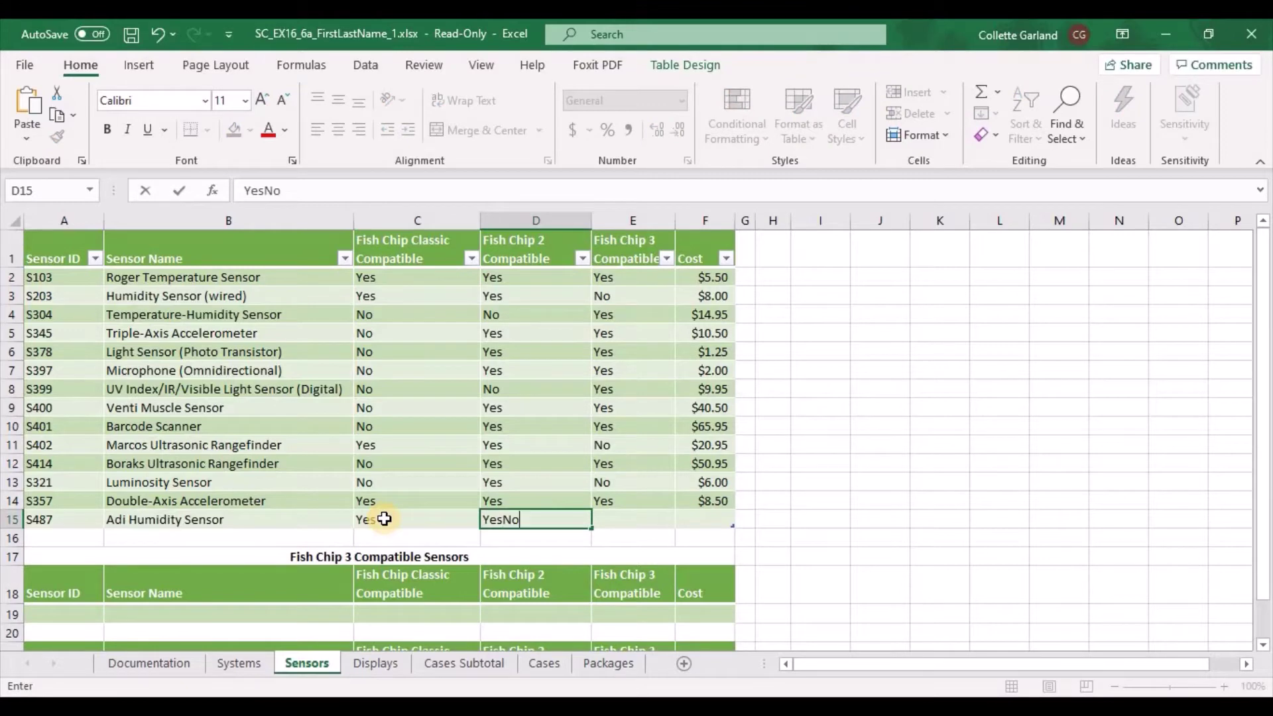
pyautogui.press('Tab')
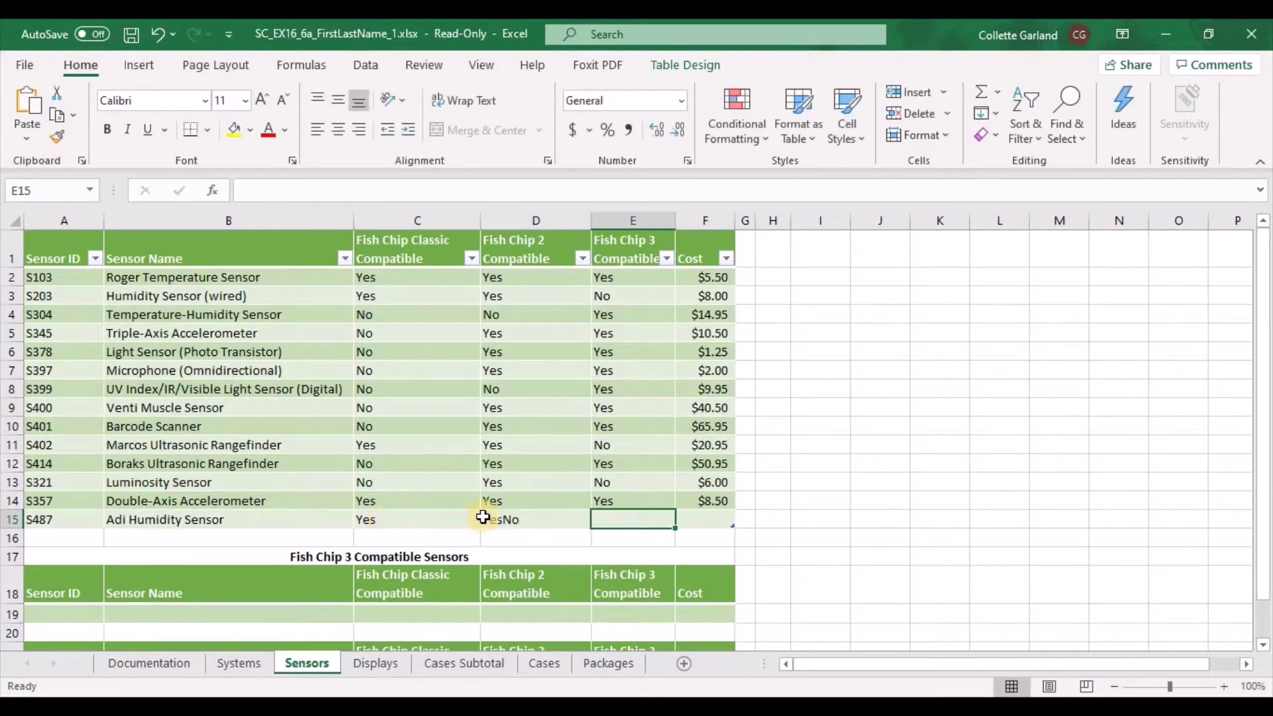
pyautogui.click(505, 517)
pyautogui.click(373, 193)
pyautogui.press('BackSpace')
pyautogui.press('BackSpace')
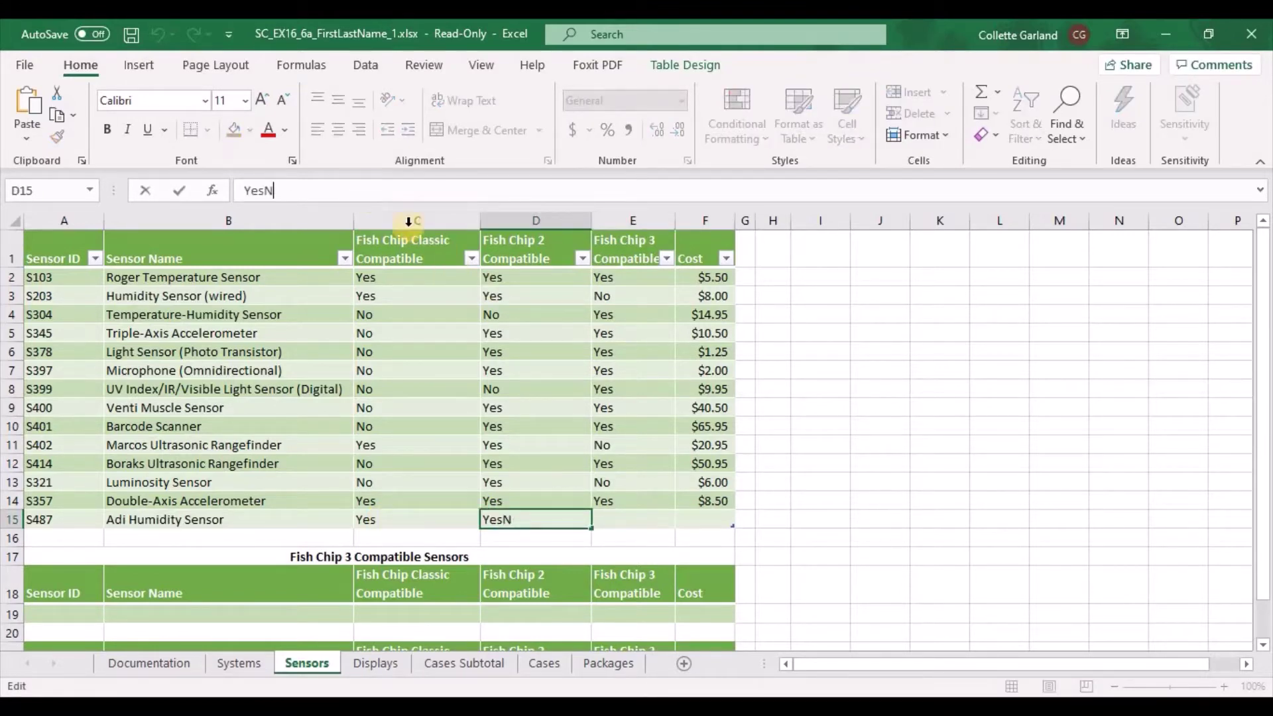
# Complete the S487 record with No for Fish Chip 3 Compatible and a cost of $5.50.
pyautogui.click(621, 520)
pyautogui.write('No')
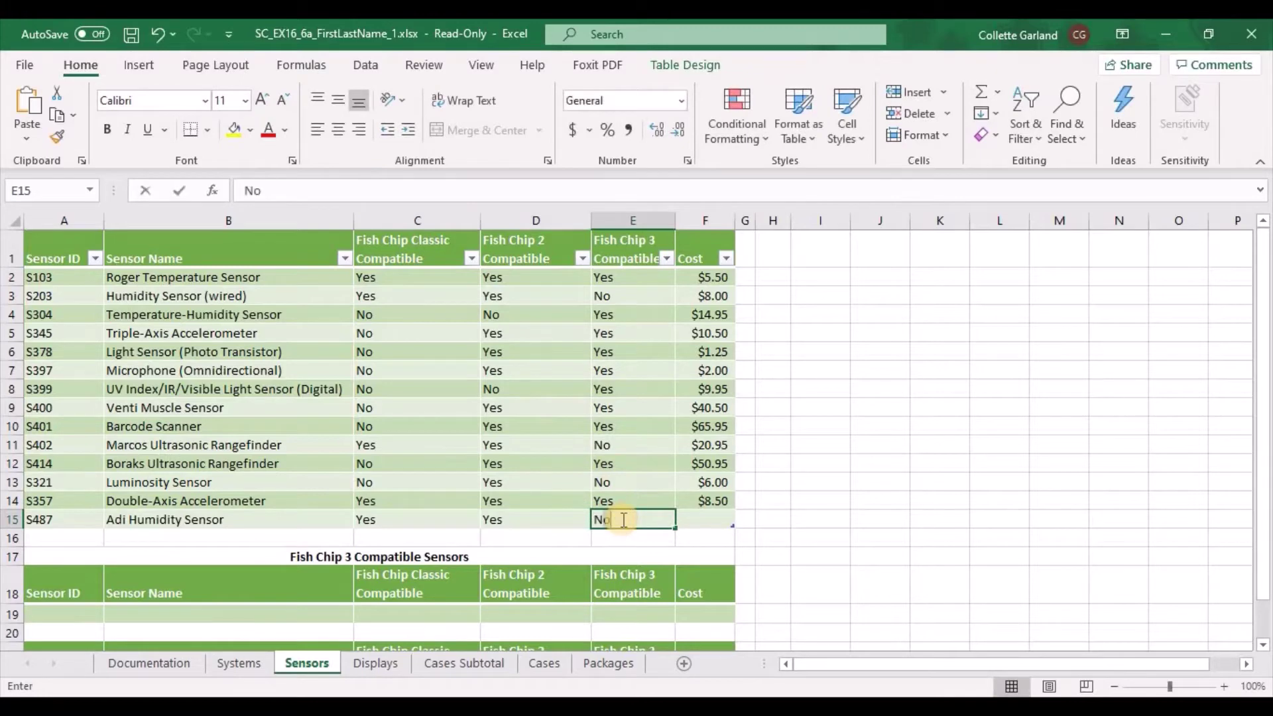
pyautogui.press('Tab')
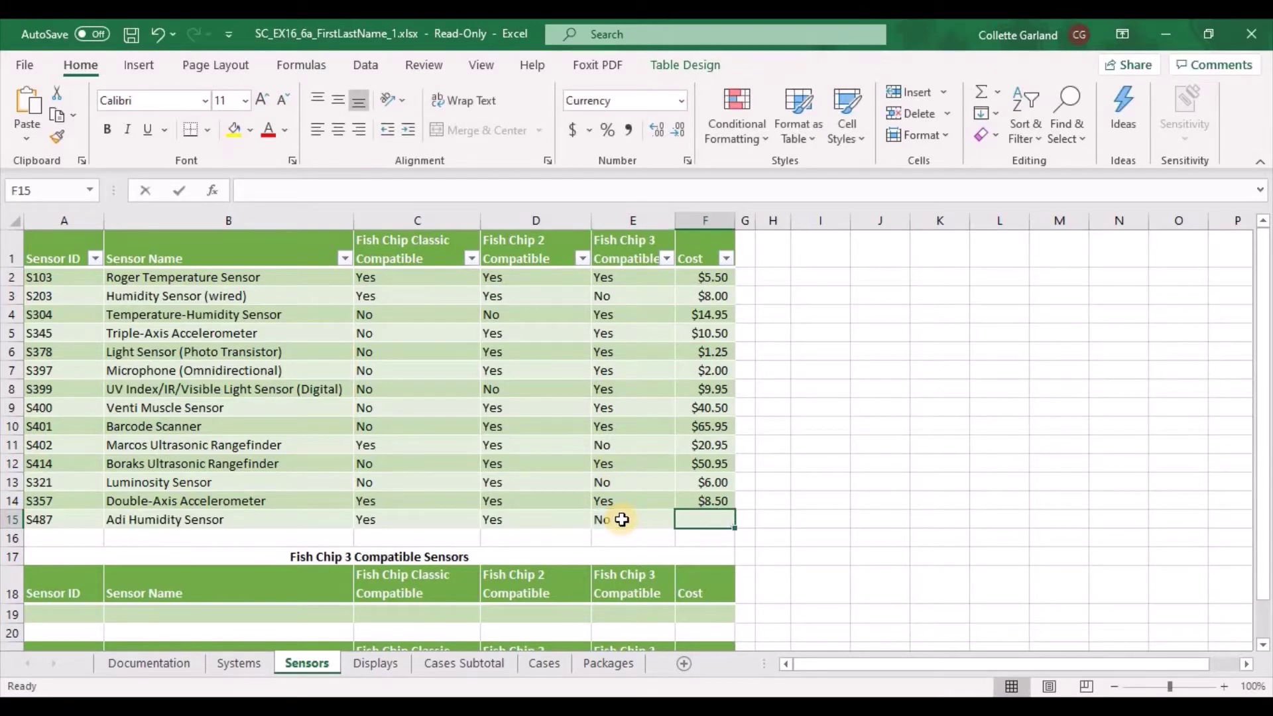
pyautogui.write('$5.50')
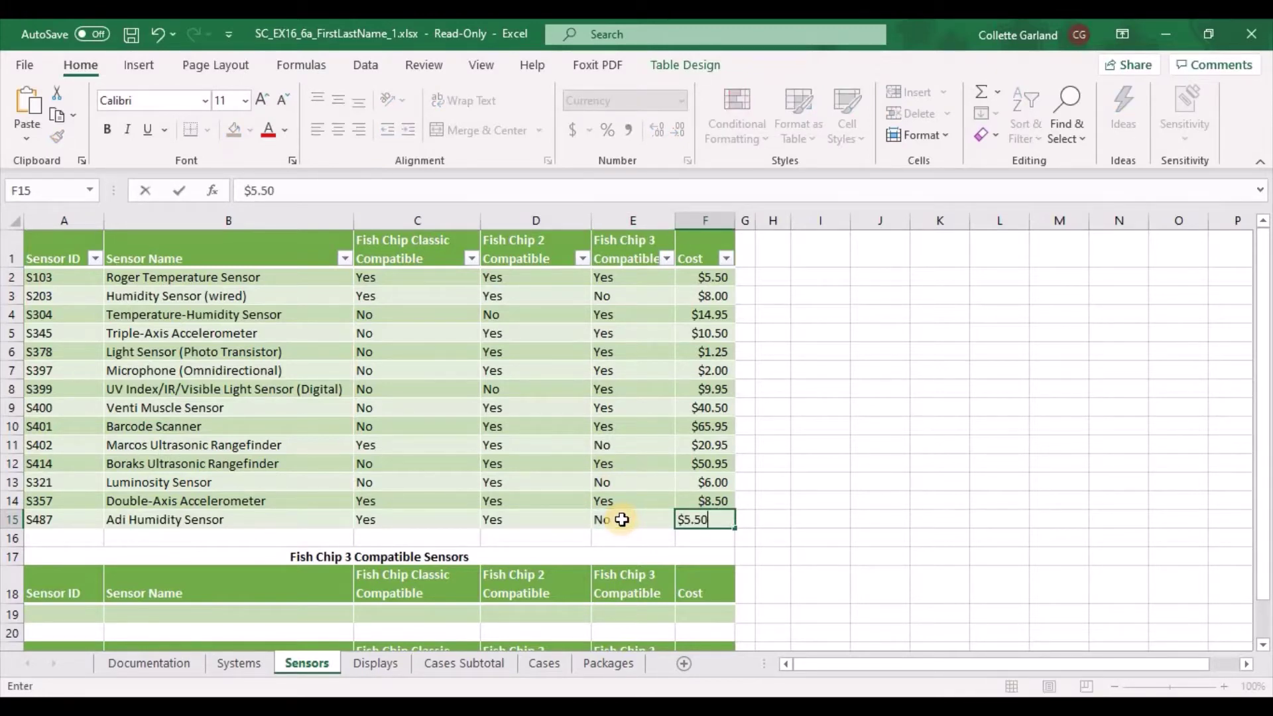
pyautogui.click(869, 496)
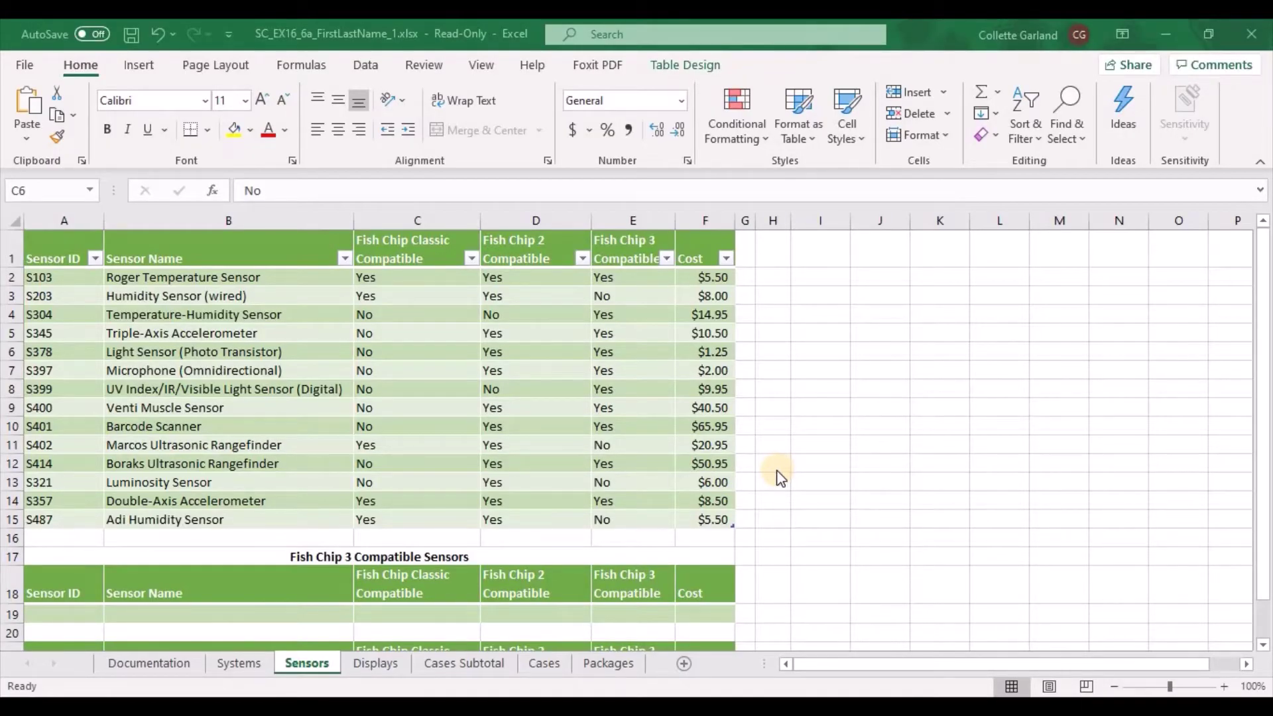
# Sort the sensor table by Cost from smallest to largest.
pyautogui.click(412, 372)
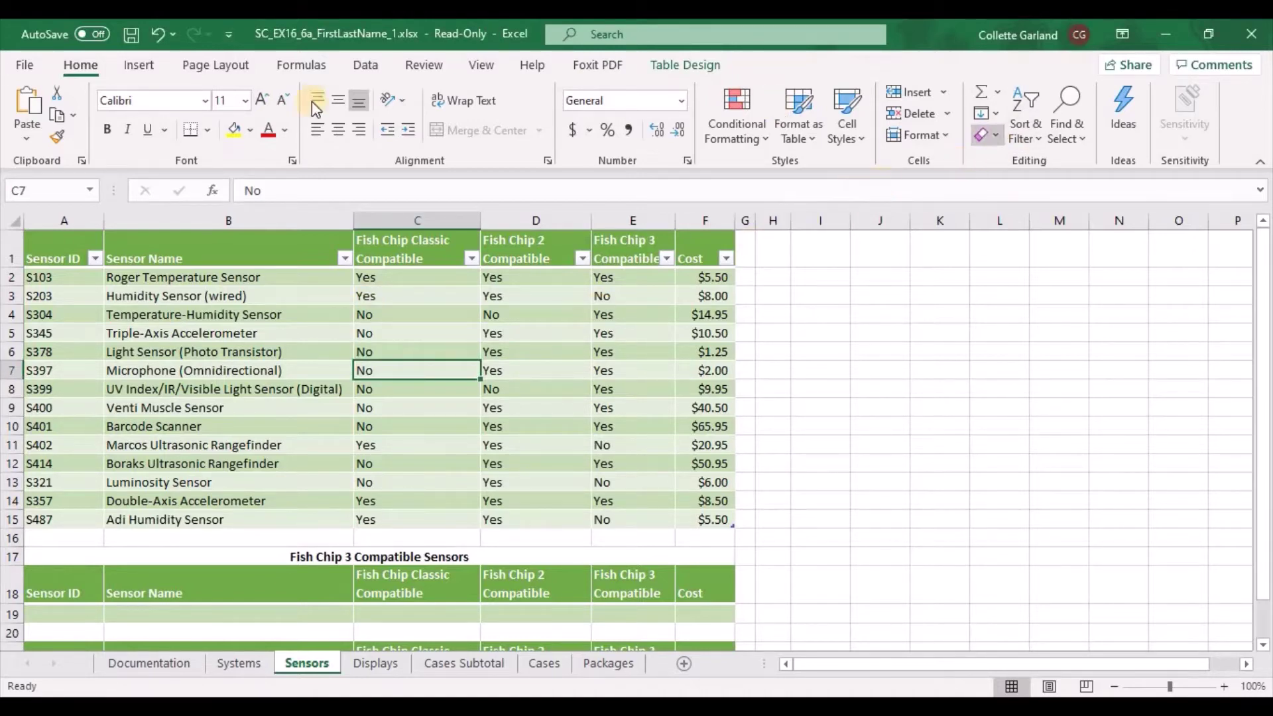
pyautogui.click(1020, 141)
pyautogui.click(1045, 209)
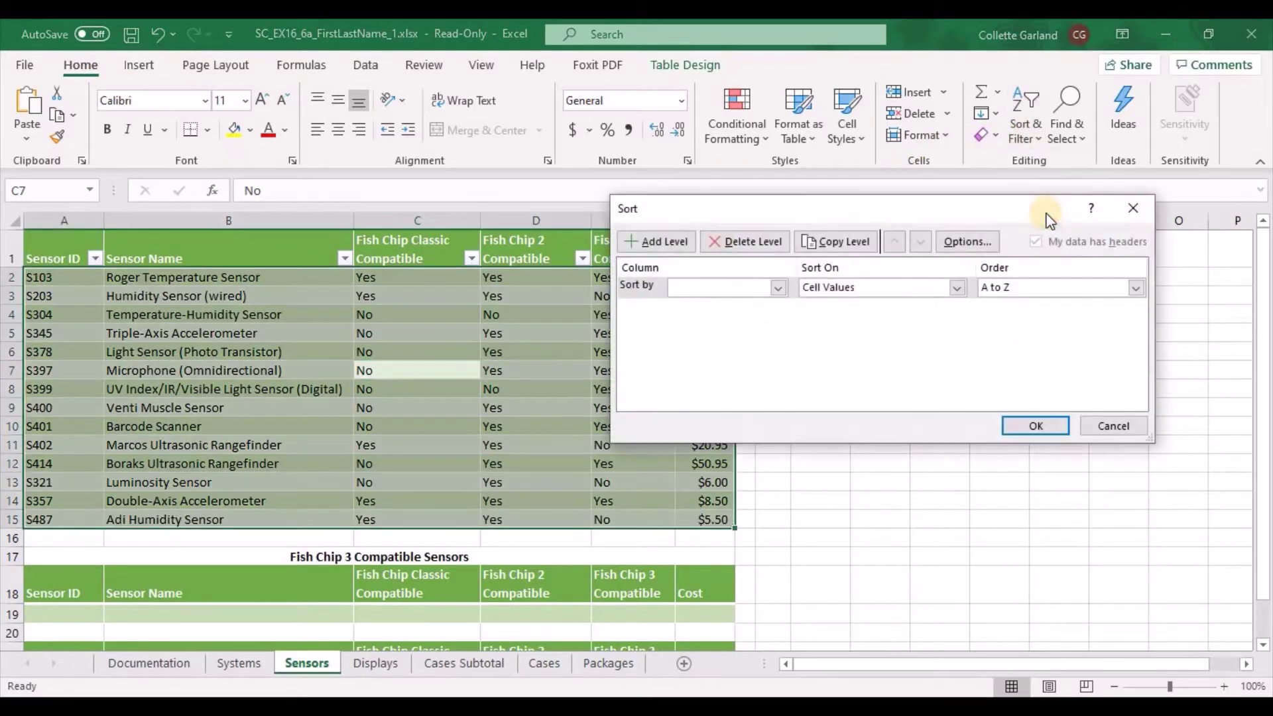
pyautogui.click(777, 289)
pyautogui.click(694, 362)
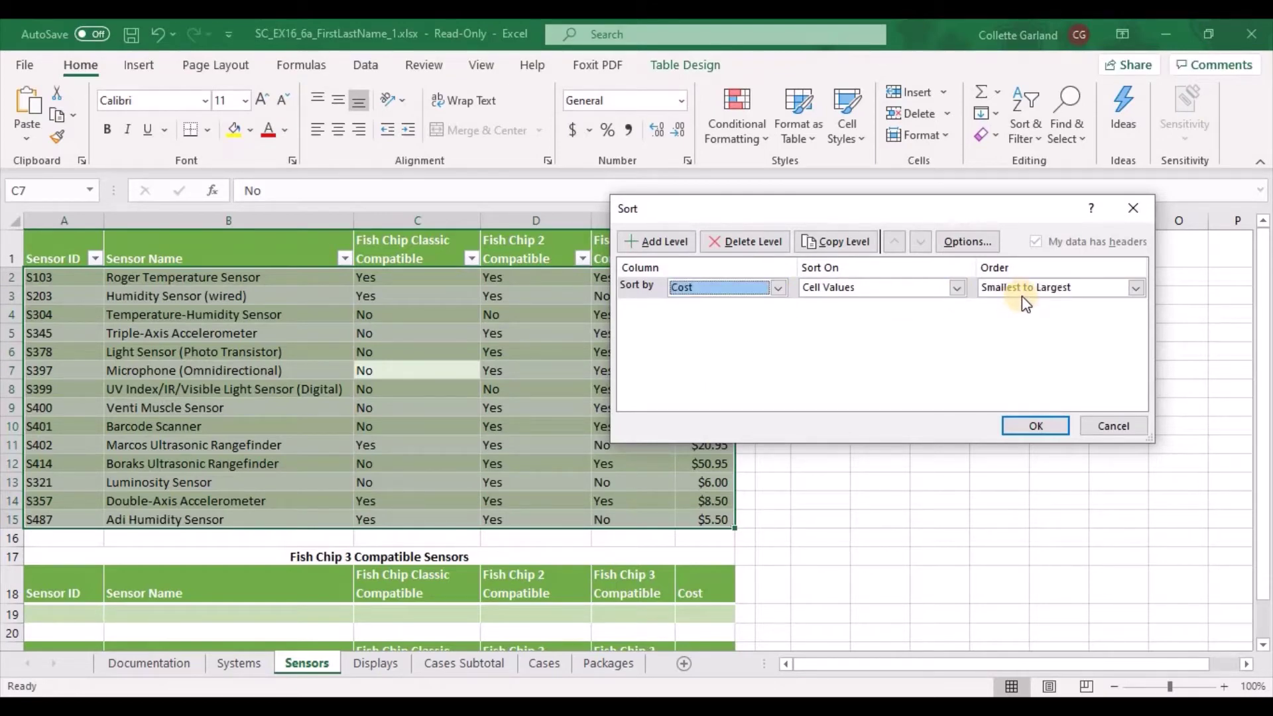
pyautogui.click(1028, 425)
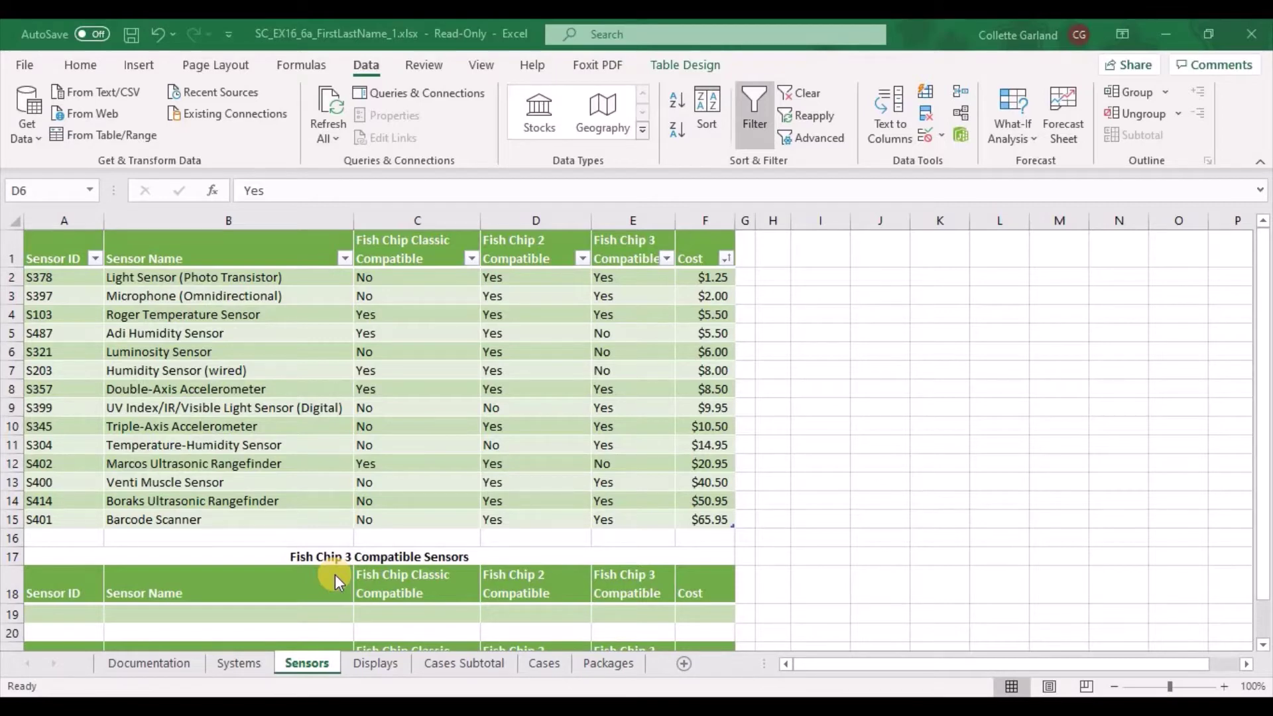
# Enter Yes as the Fish Chip 3 Compatible criterion in cell E19 of the Fish Chip 3 Compatible Sensors area.
pyautogui.scroll(-1, 578, 429)
pyautogui.scroll(1, 641, 225)
pyautogui.scroll(-2, 638, 411)
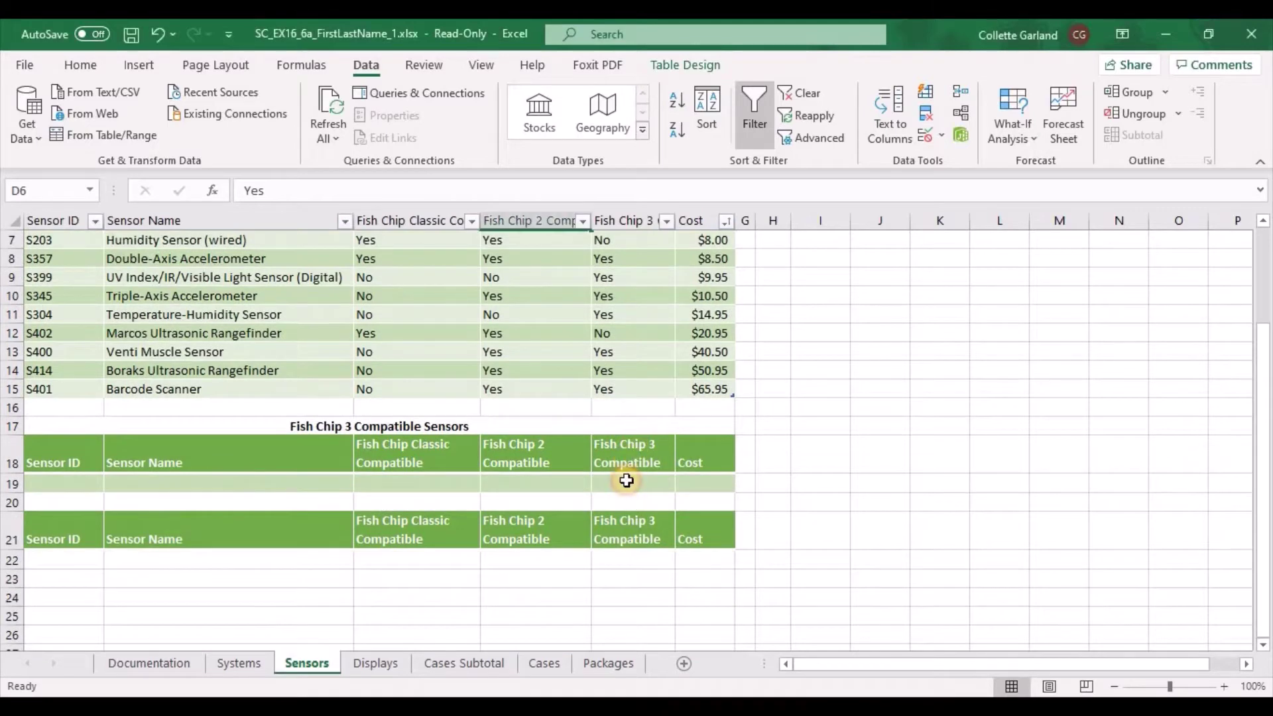
pyautogui.scroll(1, 629, 490)
pyautogui.click(624, 506)
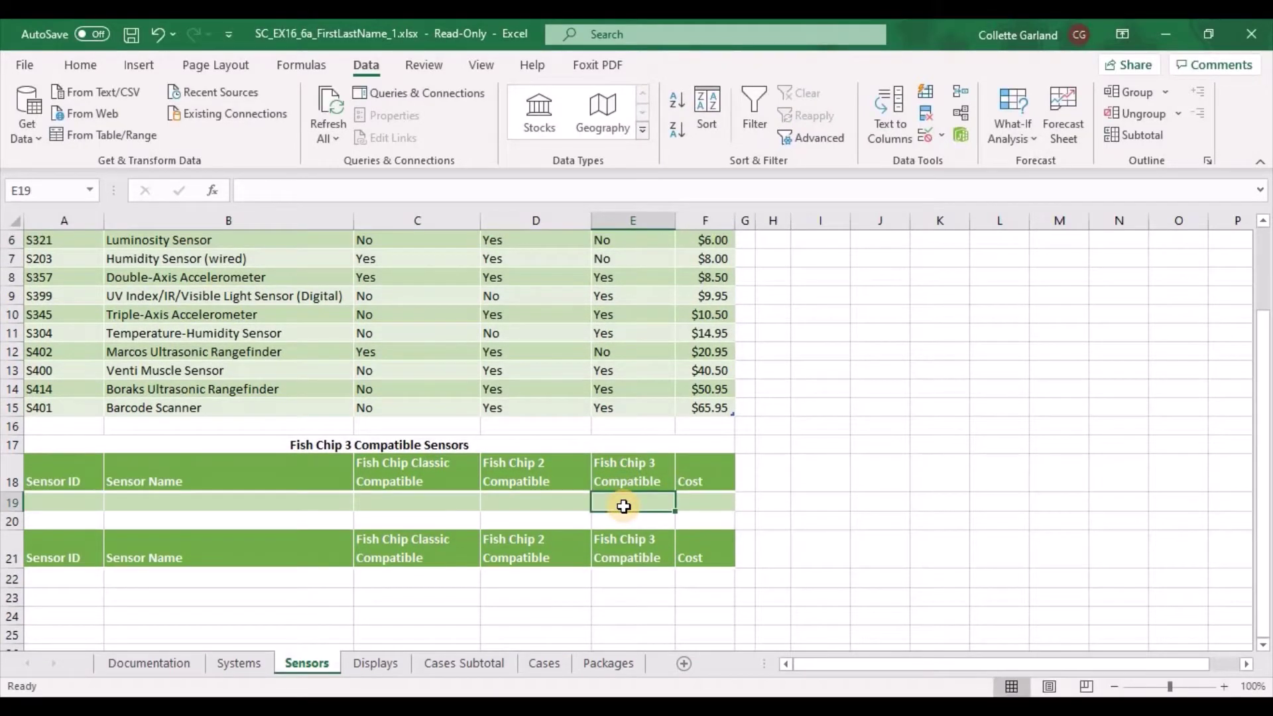
pyautogui.write('Yes')
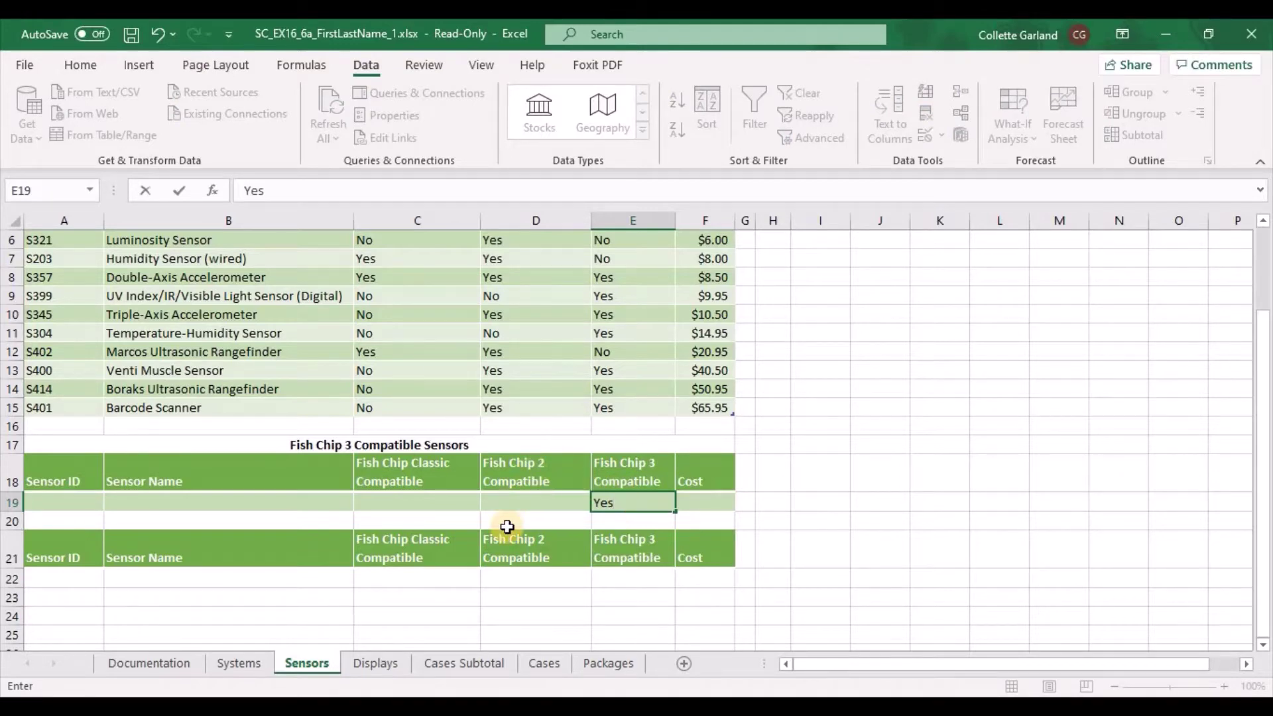
pyautogui.scroll(2, 507, 527)
pyautogui.scroll(1, 507, 527)
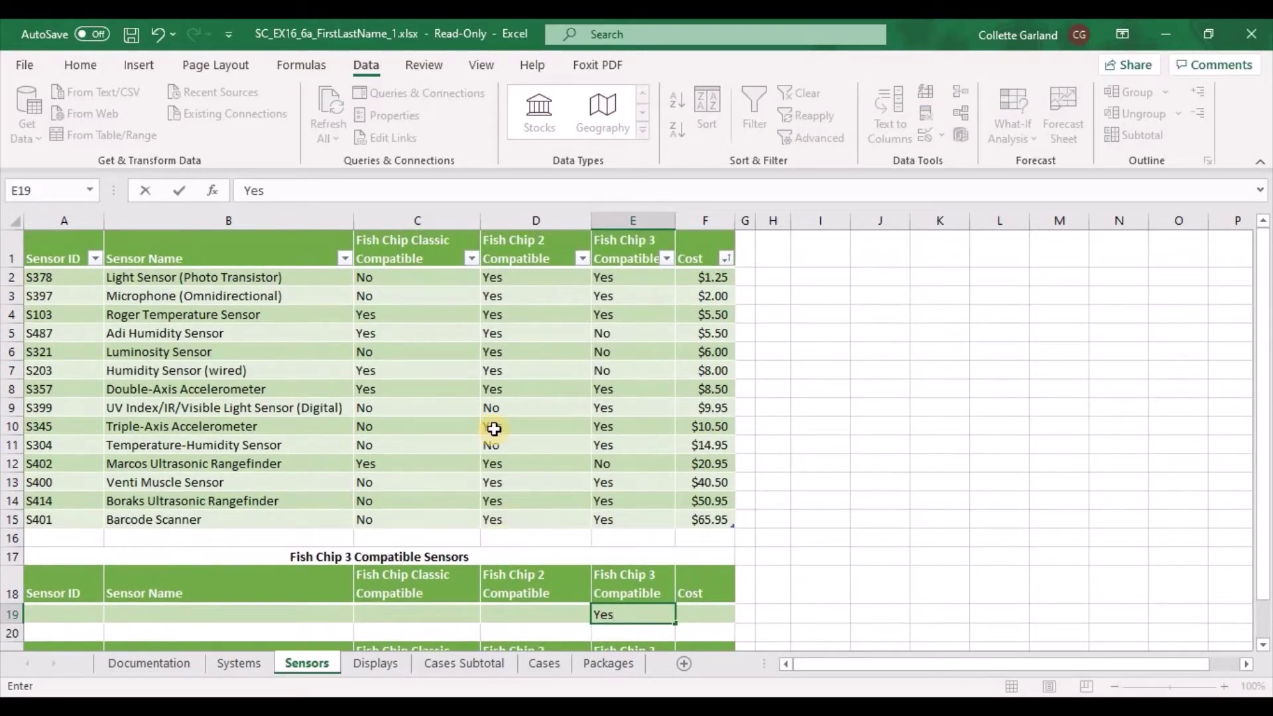
# Set up an advanced filter on the sensor list A1:F15 with A18:F19 as the criteria range.
pyautogui.click(497, 428)
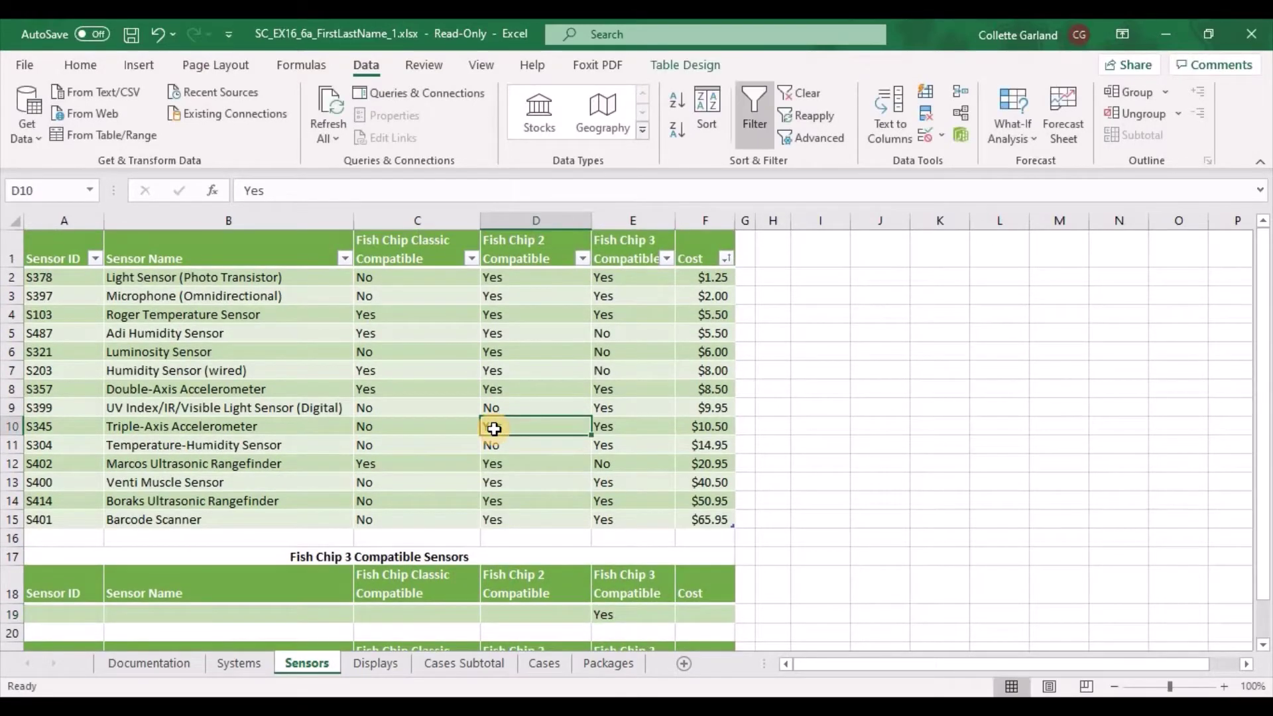
pyautogui.click(90, 65)
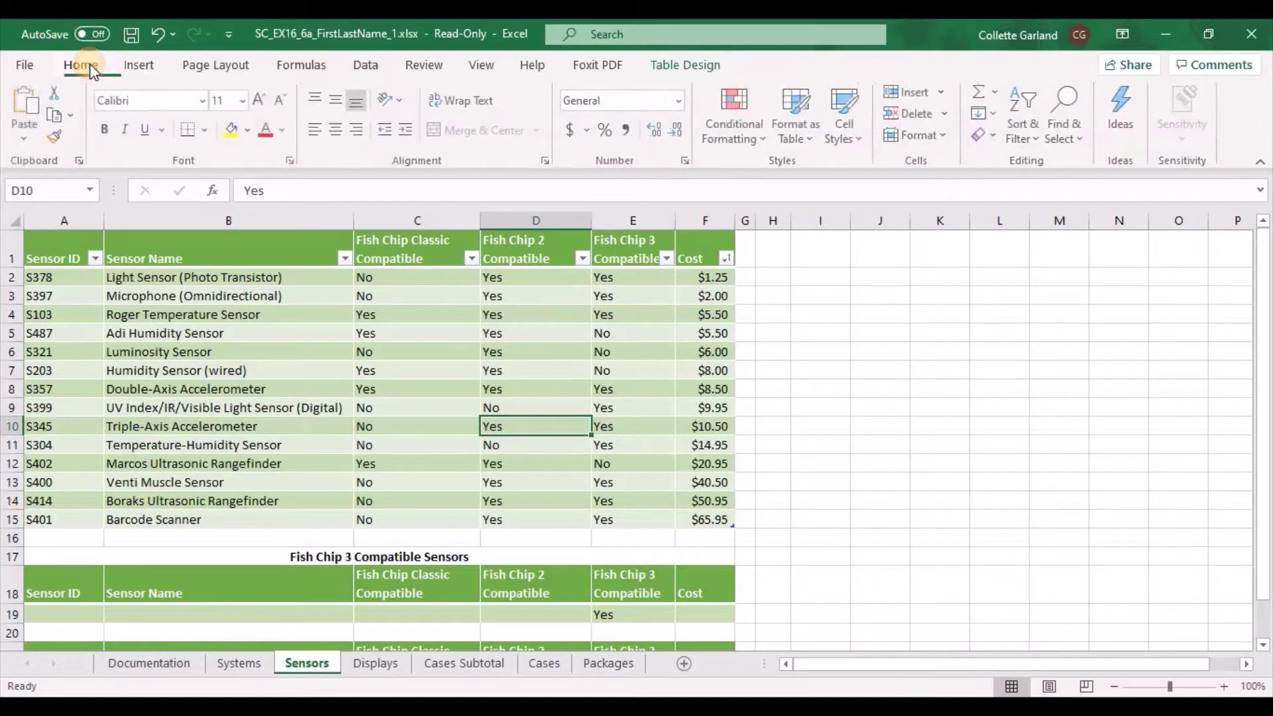
pyautogui.click(371, 63)
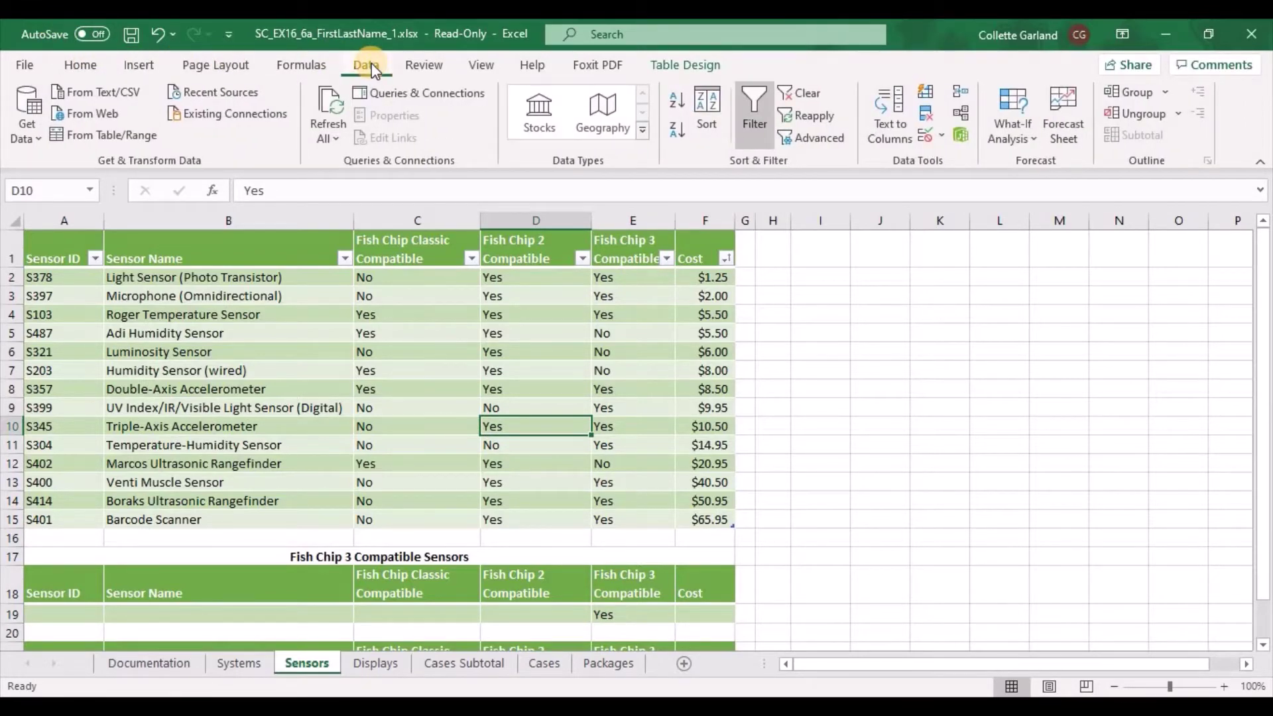
pyautogui.moveTo(57, 245); pyautogui.dragTo(693, 516)
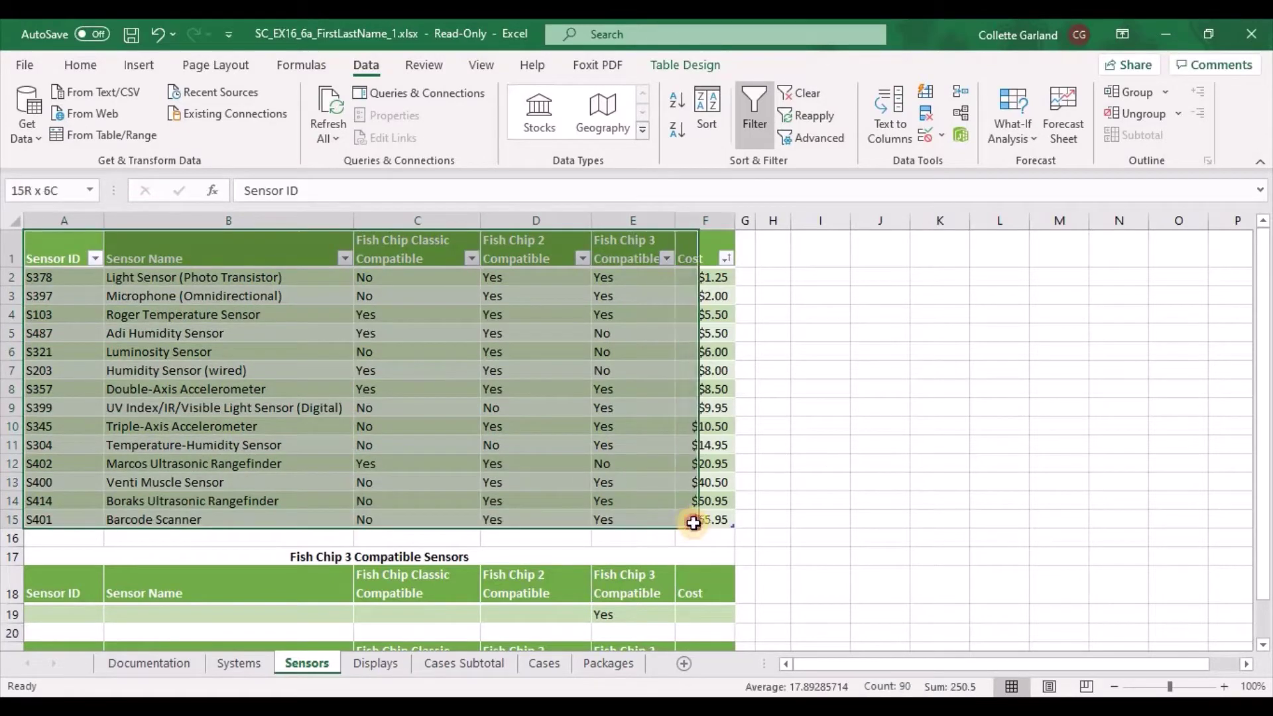
pyautogui.click(821, 142)
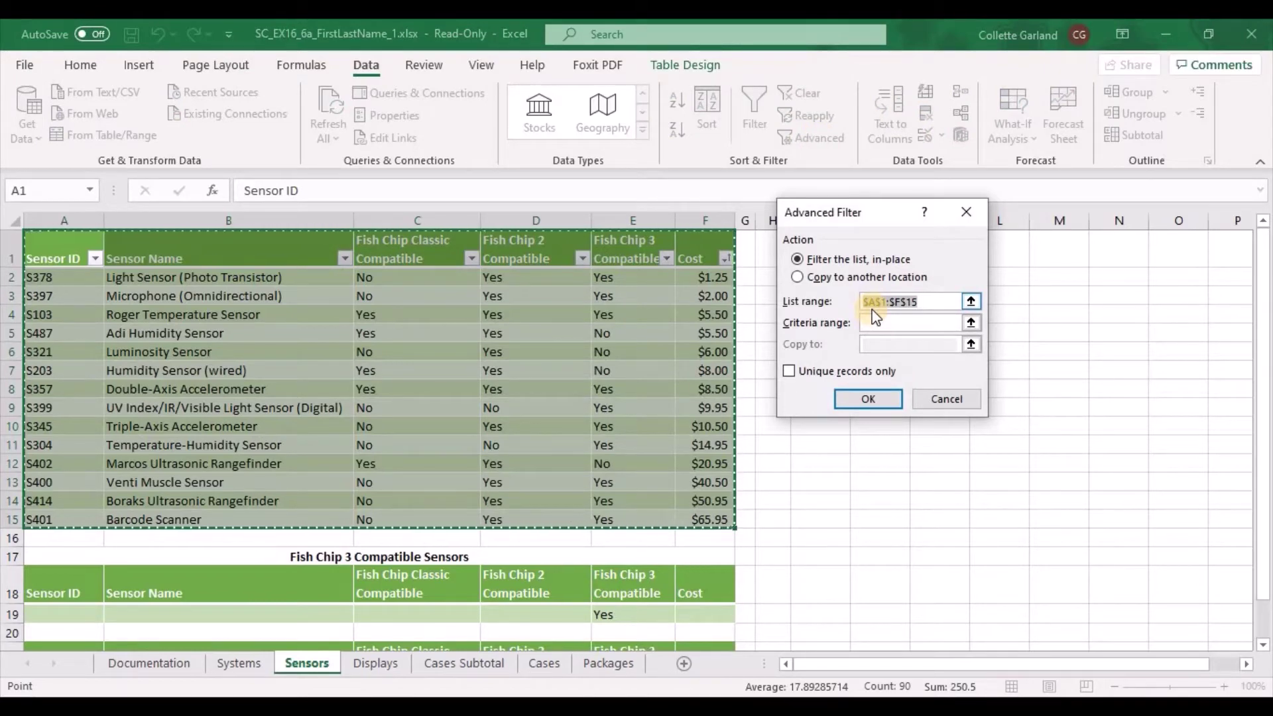
pyautogui.click(869, 320)
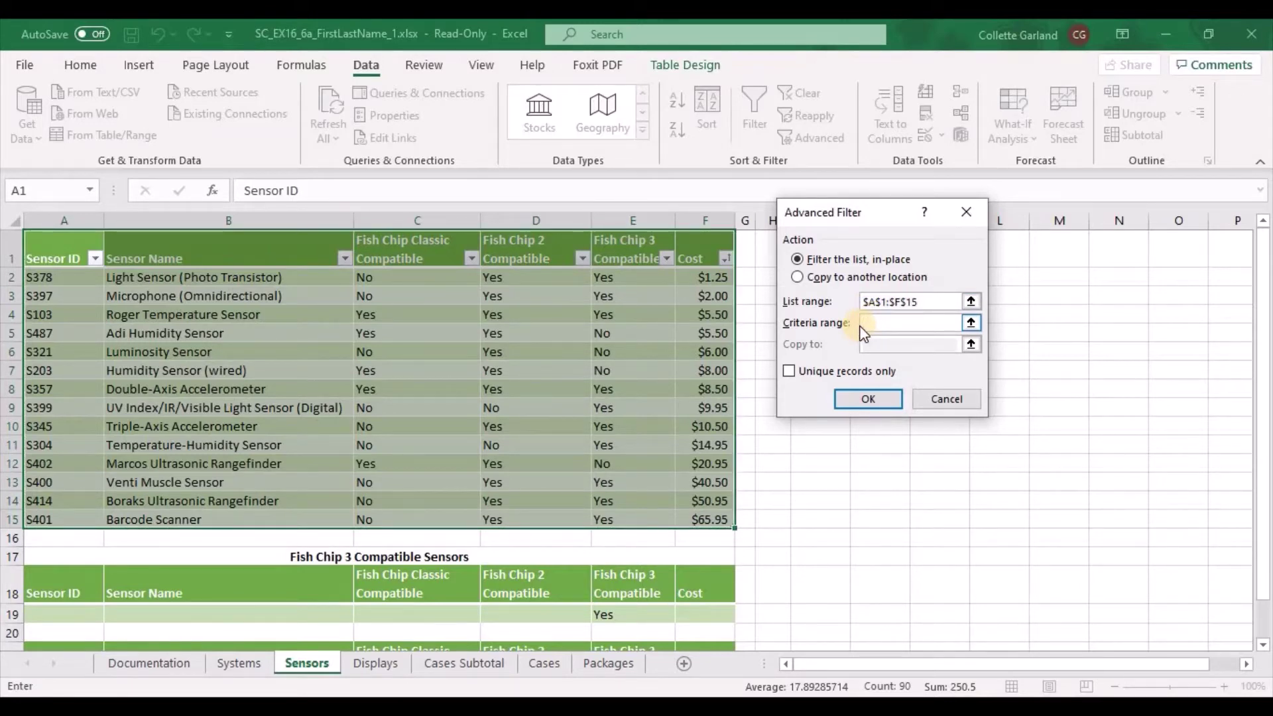
pyautogui.write('A18:F19')
# Have the advanced filter copy its results to another location at A21, and run it.
pyautogui.click(797, 276)
pyautogui.click(885, 342)
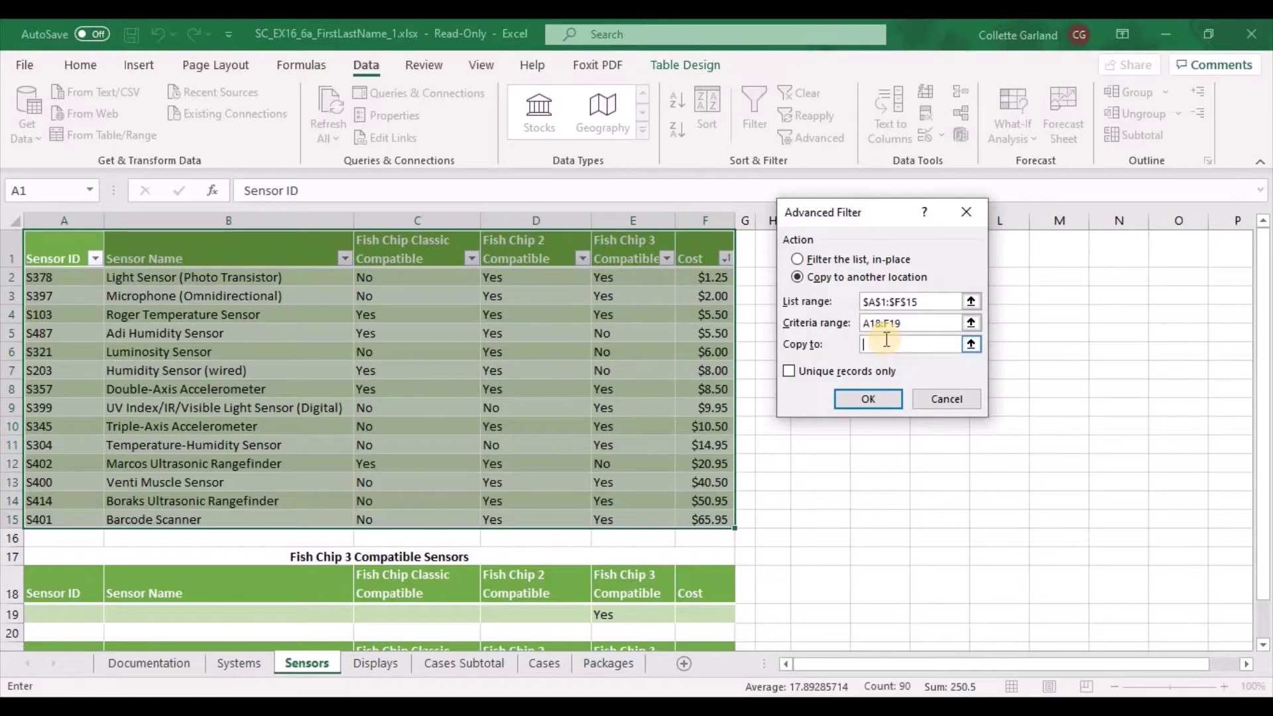
pyautogui.write('A21')
pyautogui.write(':A21')
pyautogui.click(862, 401)
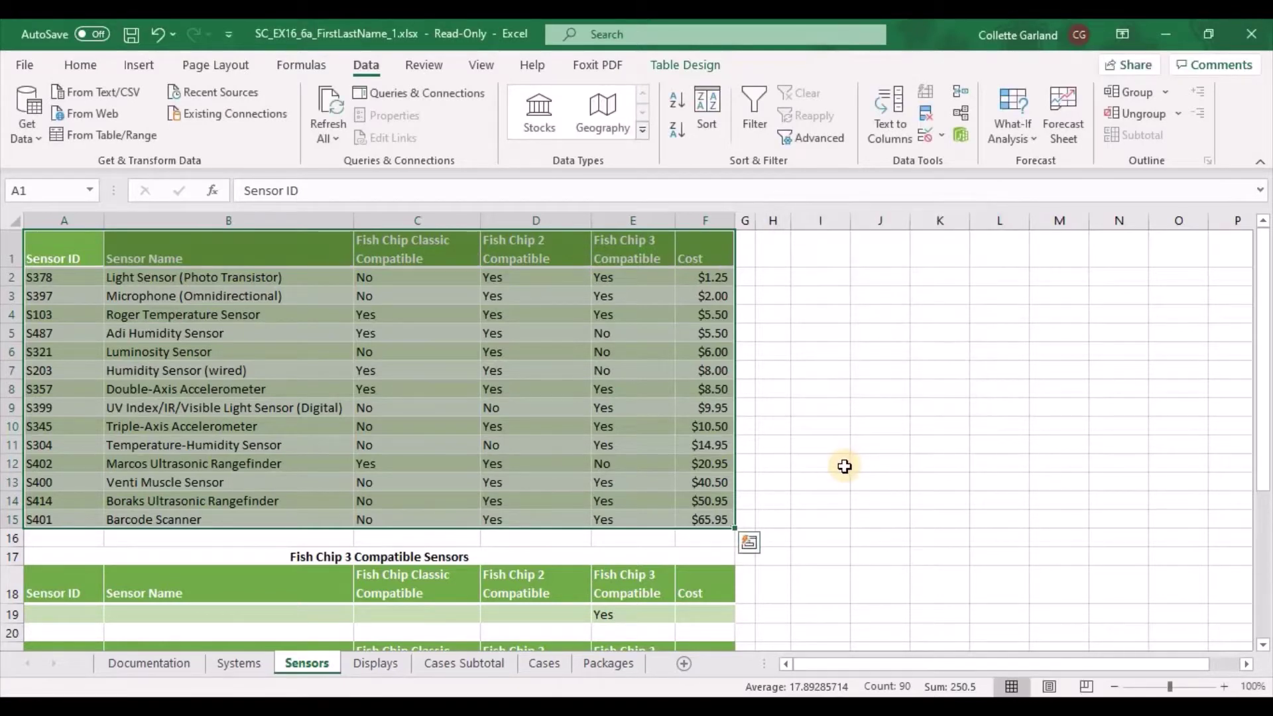
pyautogui.scroll(-5, 845, 466)
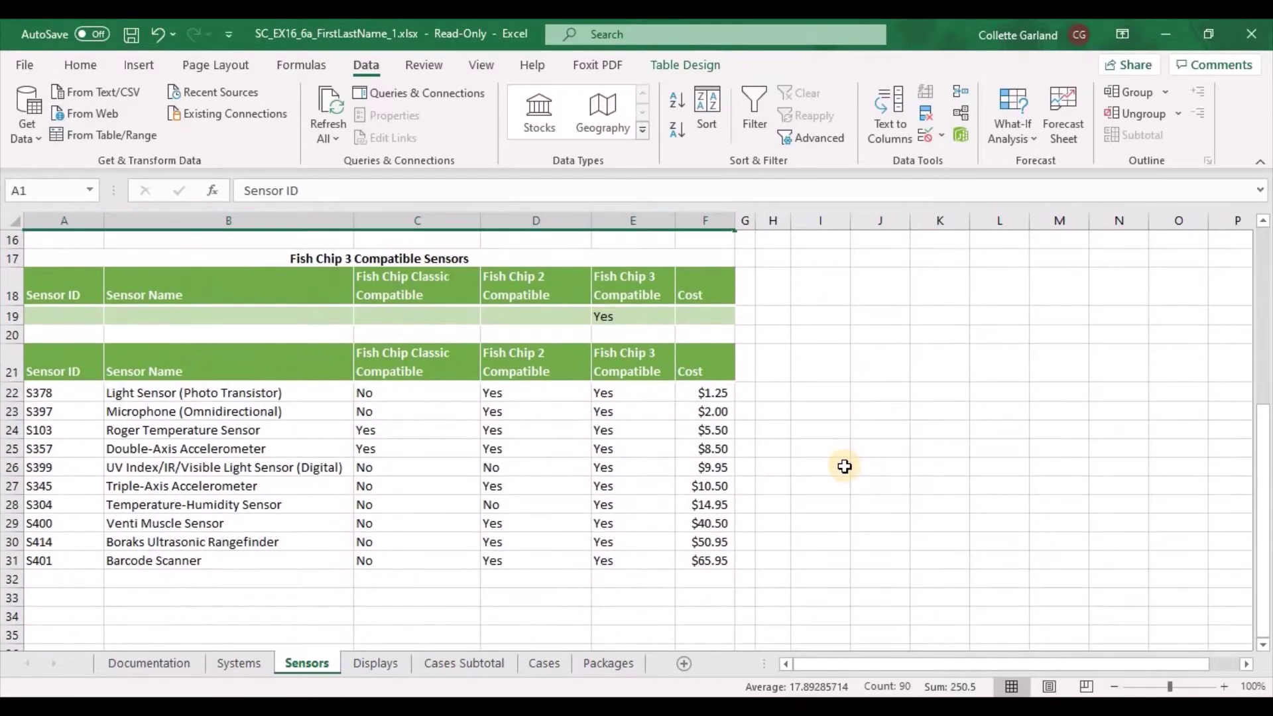
pyautogui.scroll(5, 845, 466)
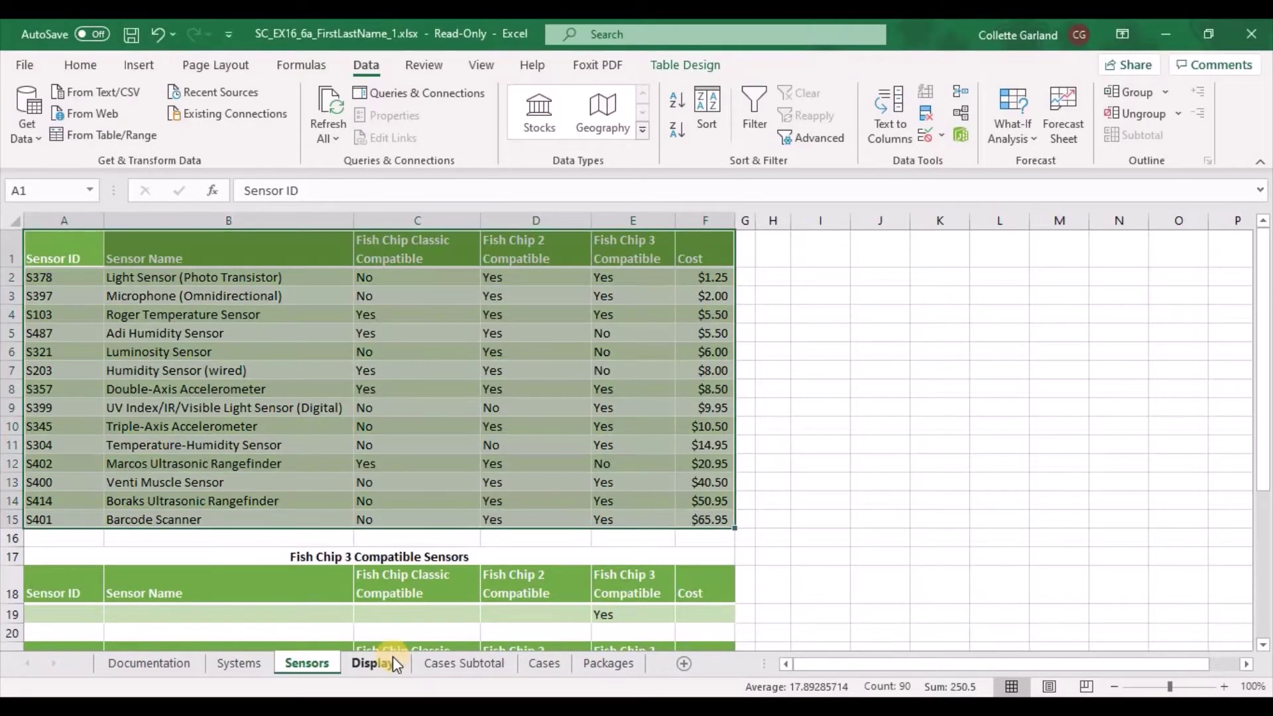
# On the Displays sheet, wrap the text of the three Fish Chip compatibility headers in E1:G1.
pyautogui.click(377, 662)
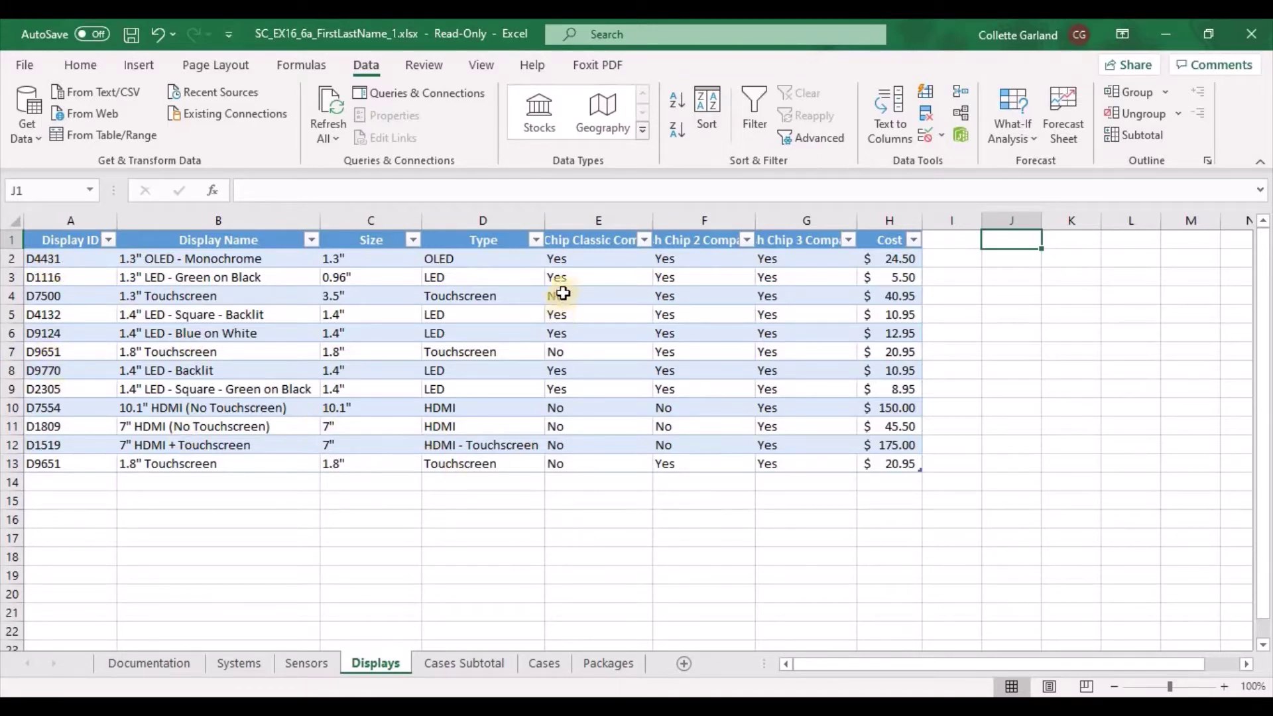
pyautogui.click(625, 237)
pyautogui.moveTo(626, 237); pyautogui.dragTo(777, 236)
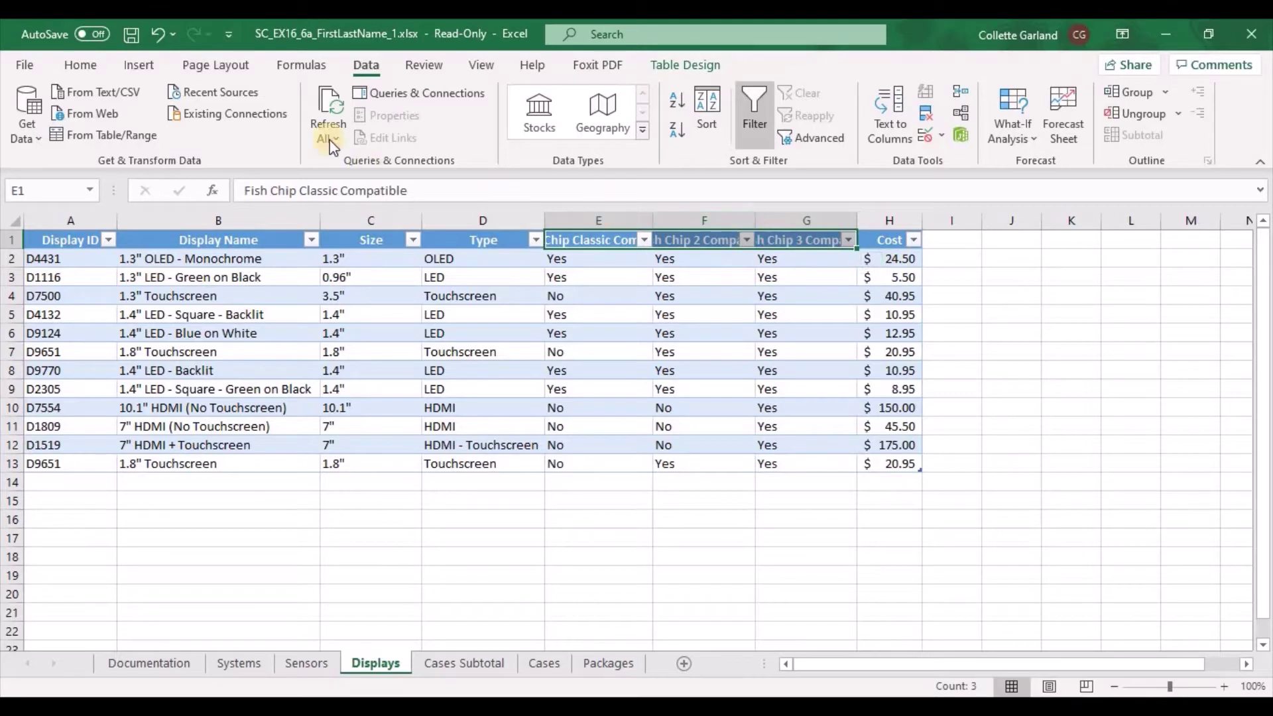
pyautogui.click(82, 65)
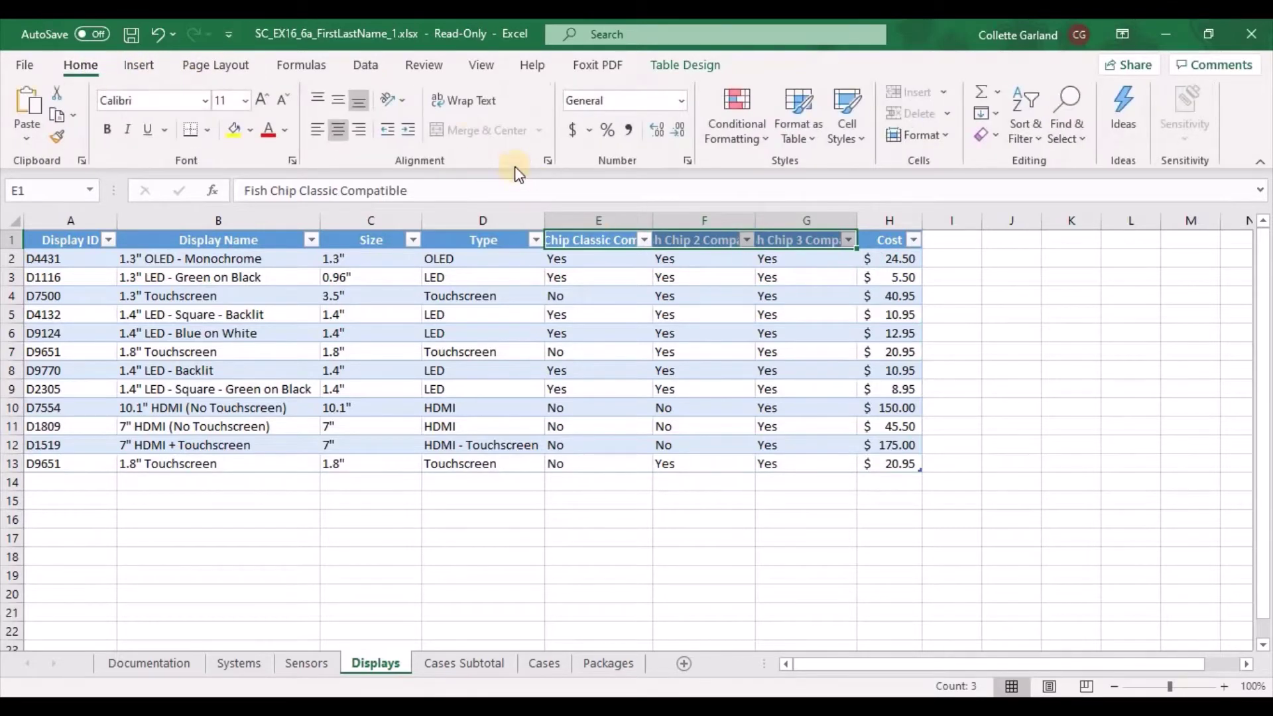
pyautogui.click(461, 106)
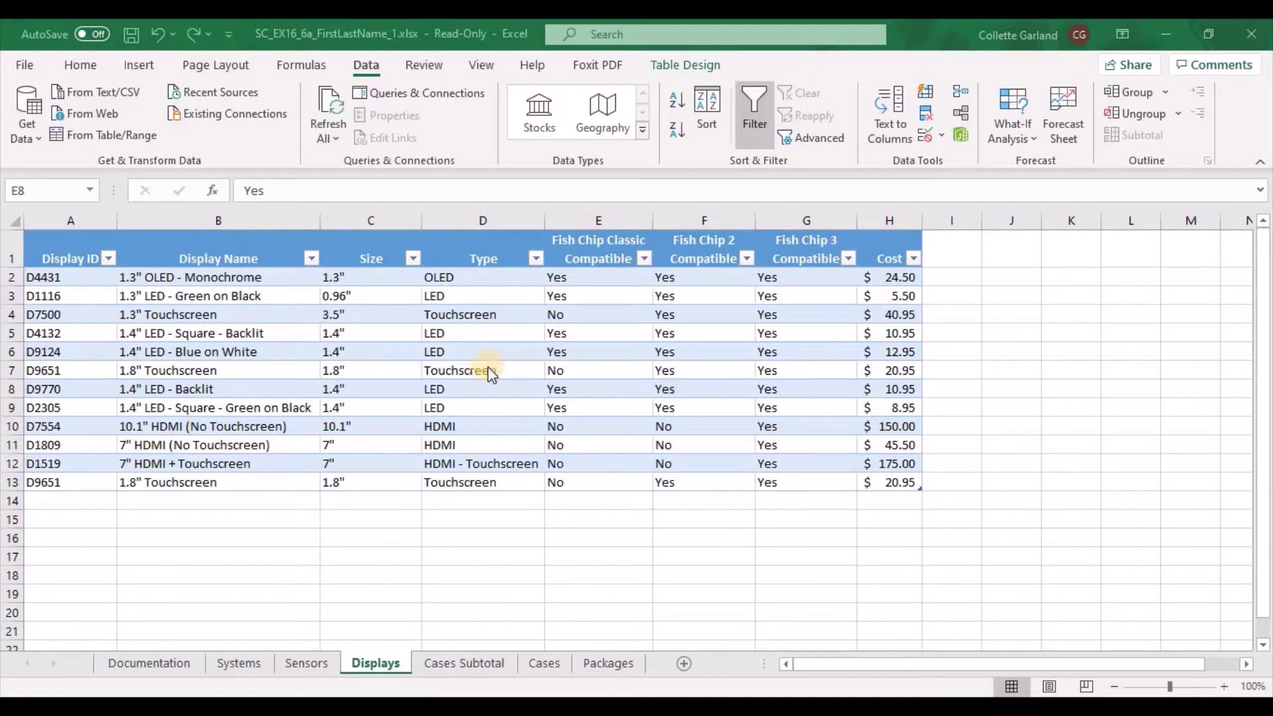
# Remove duplicate records from the Displays table, comparing all columns and treating the first row as headers.
pyautogui.press('F2')
pyautogui.click(518, 317)
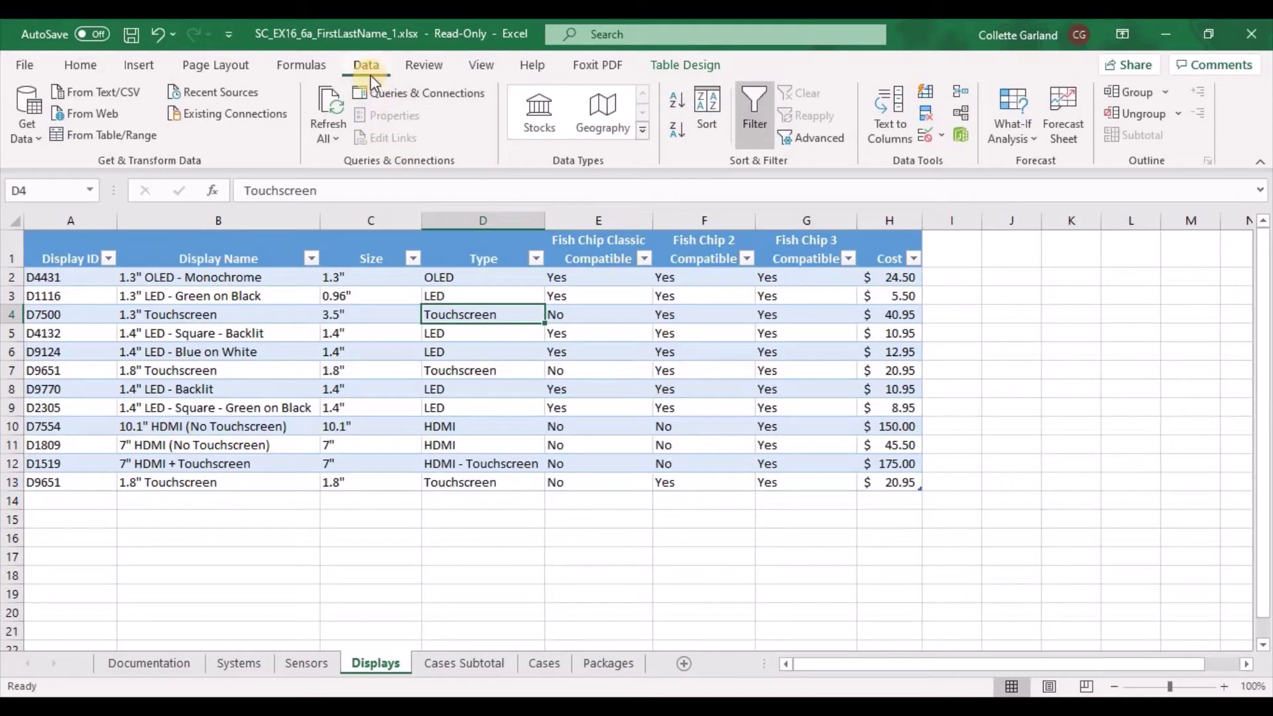
pyautogui.click(930, 112)
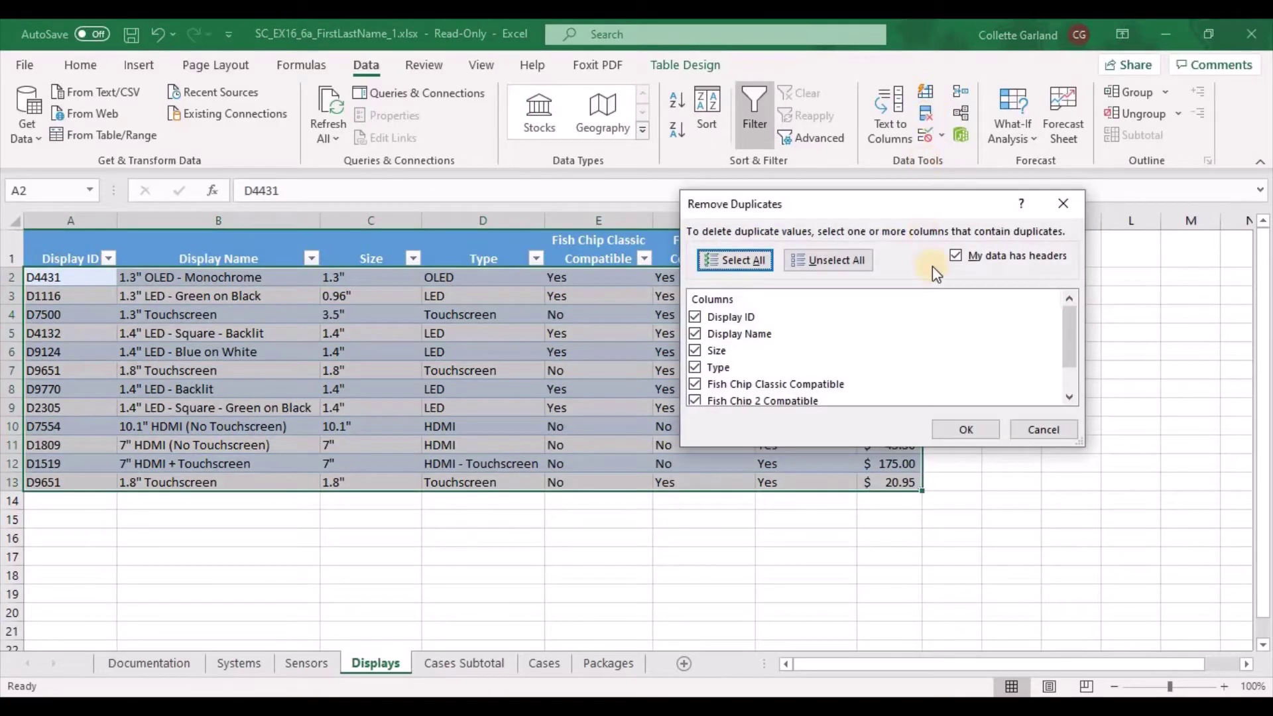
pyautogui.scroll(-1, 940, 356)
pyautogui.scroll(1, 940, 357)
pyautogui.click(962, 433)
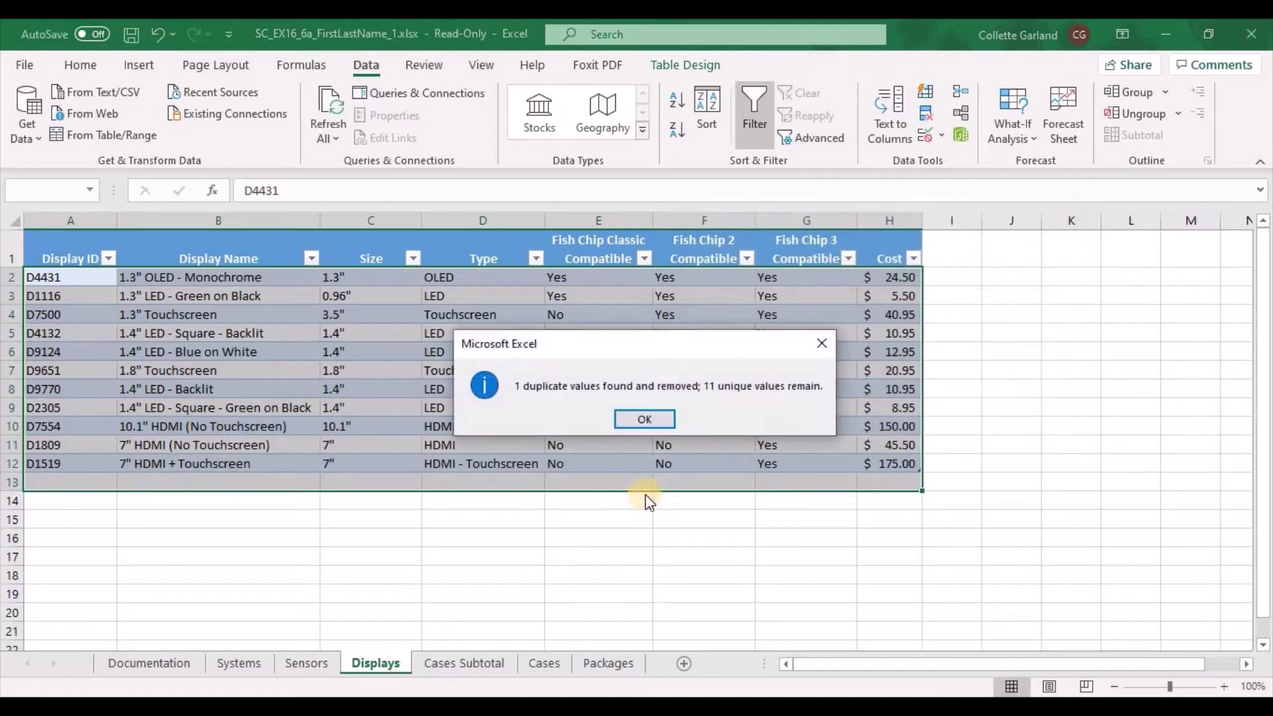
pyautogui.click(624, 420)
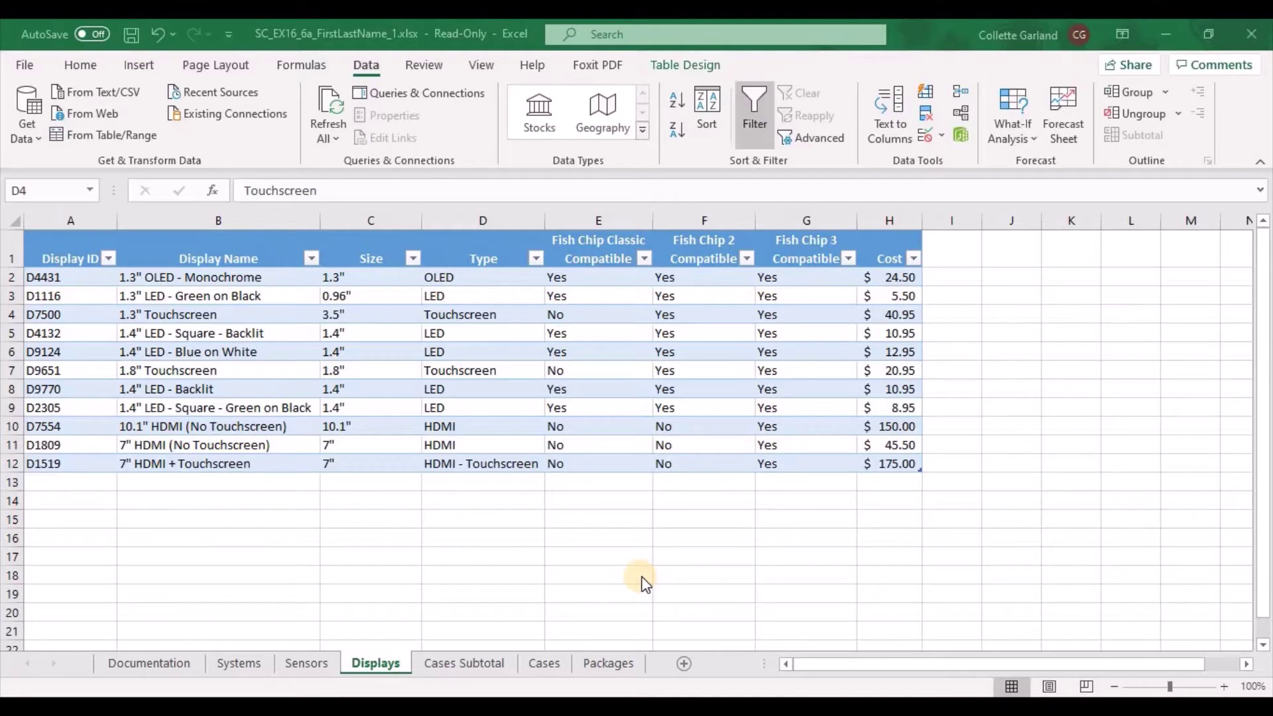
# Filter the Displays table by Type so that only LED records show.
pyautogui.click(537, 258)
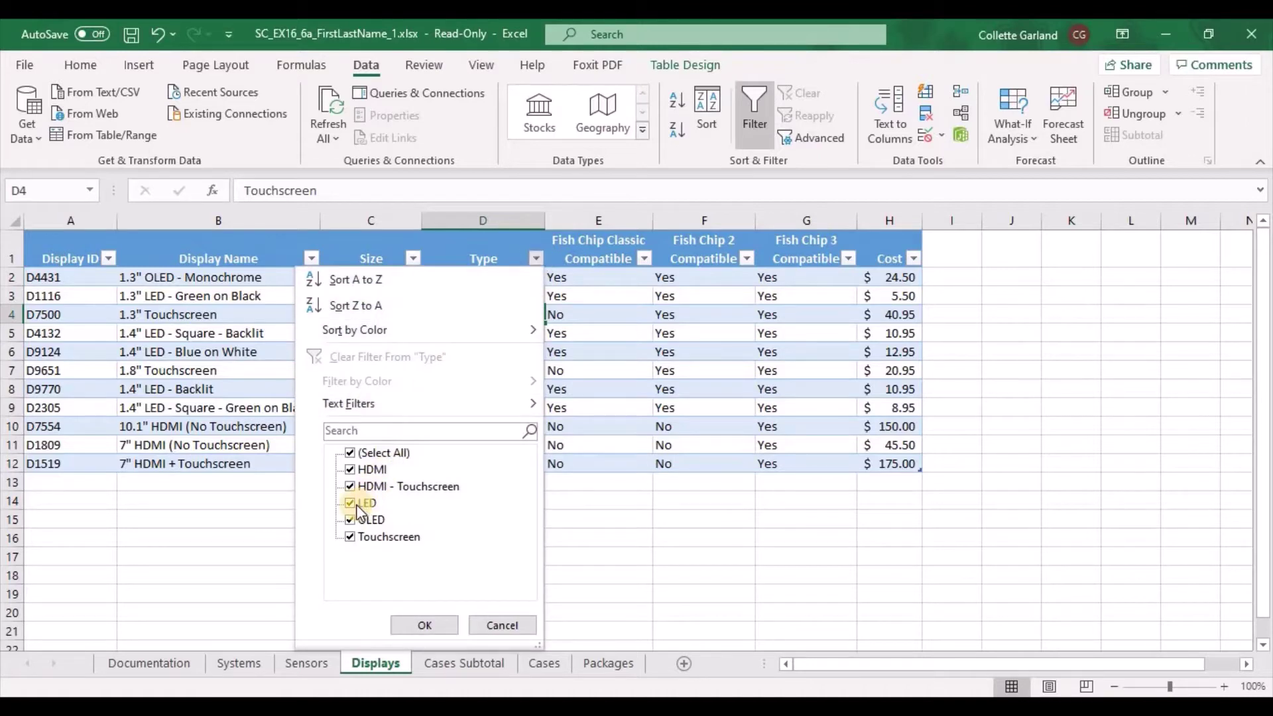
pyautogui.click(349, 520)
pyautogui.click(349, 536)
pyautogui.click(351, 488)
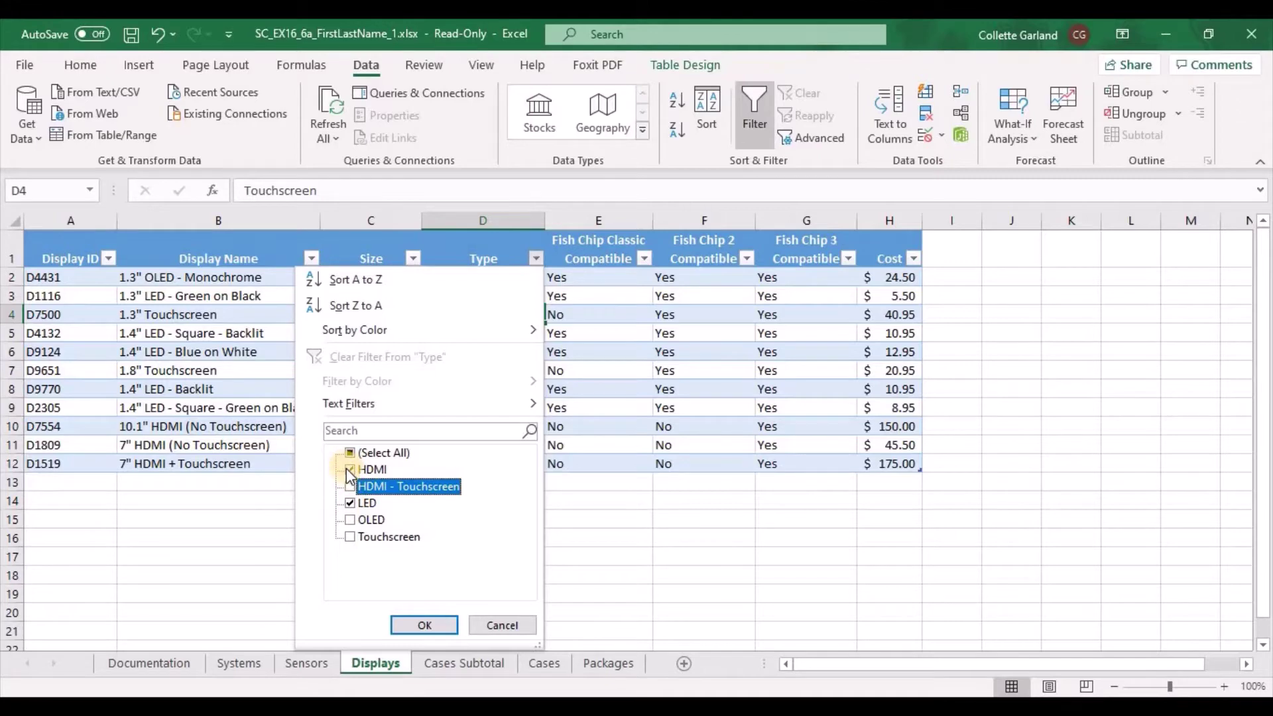
pyautogui.click(349, 470)
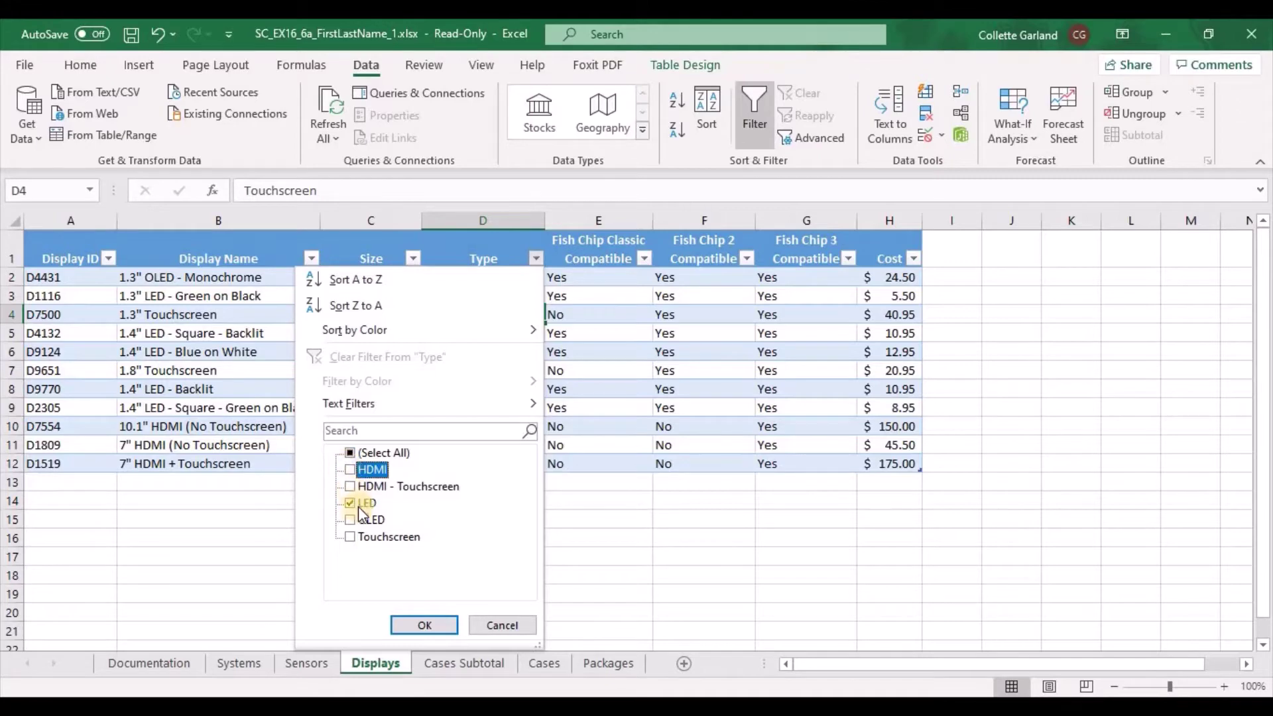
pyautogui.click(423, 624)
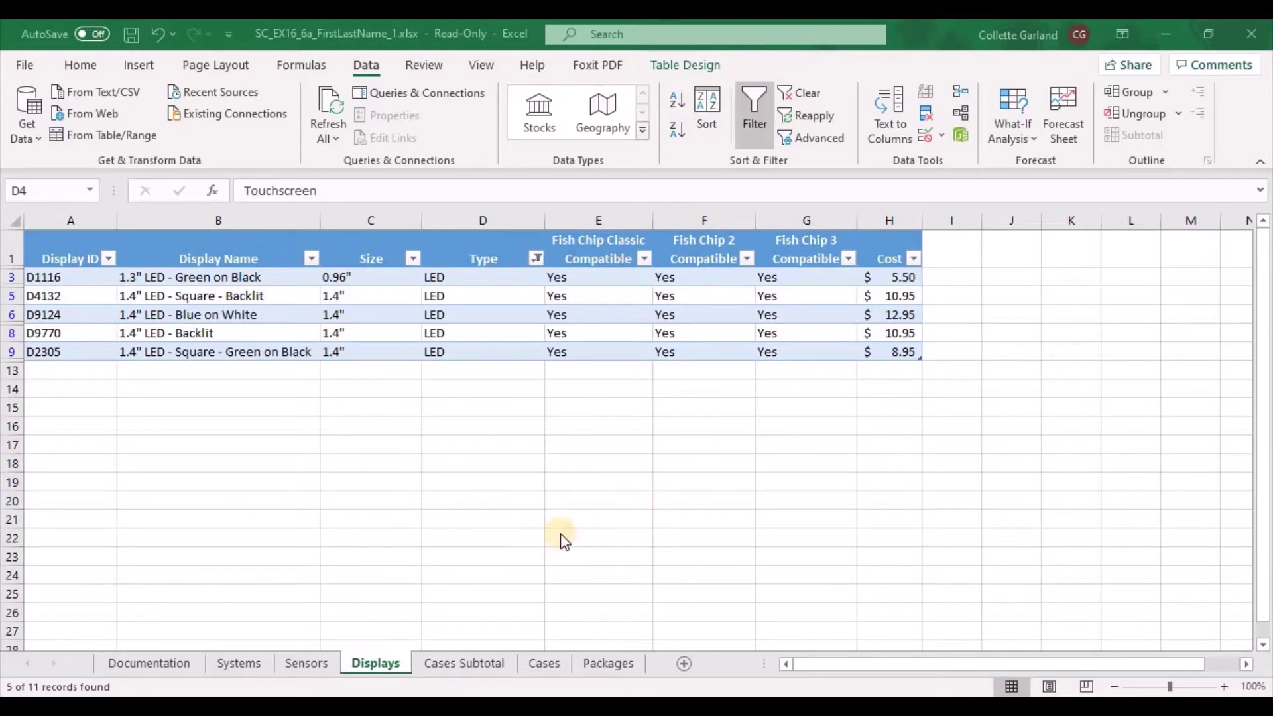
# Convert the table on the Cases Subtotal sheet to a normal range.
pyautogui.click(468, 665)
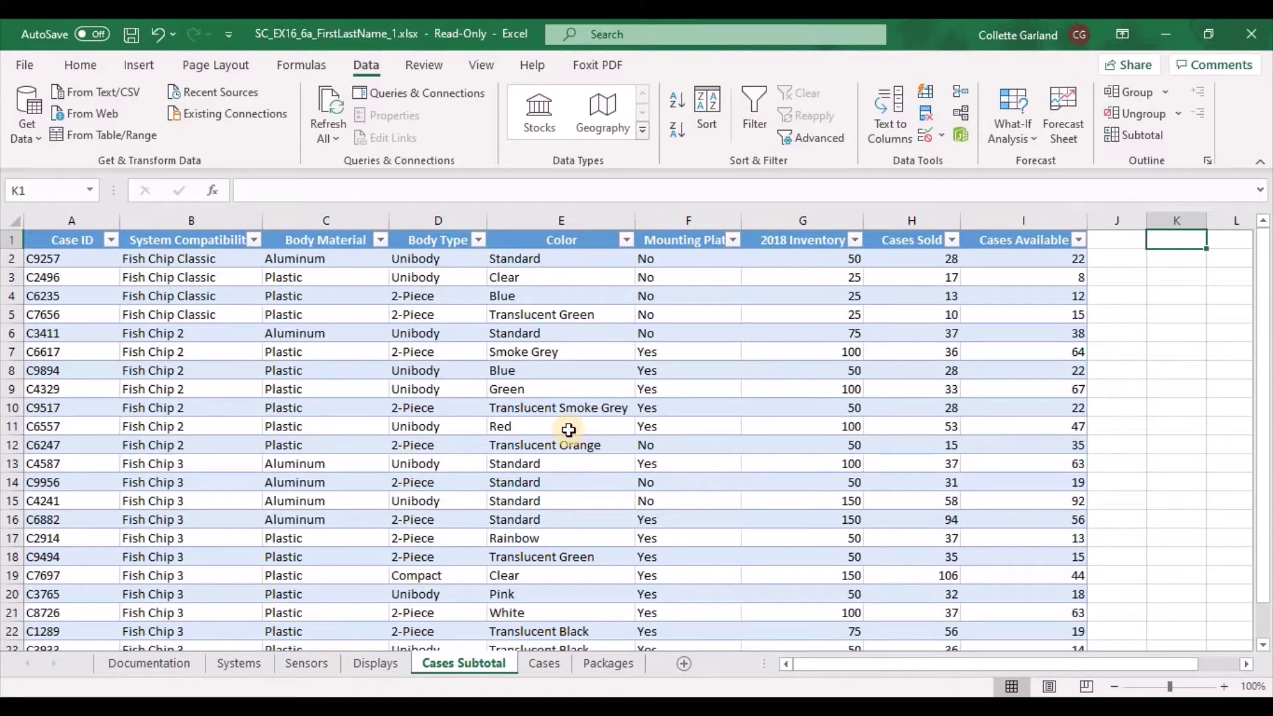
pyautogui.click(569, 375)
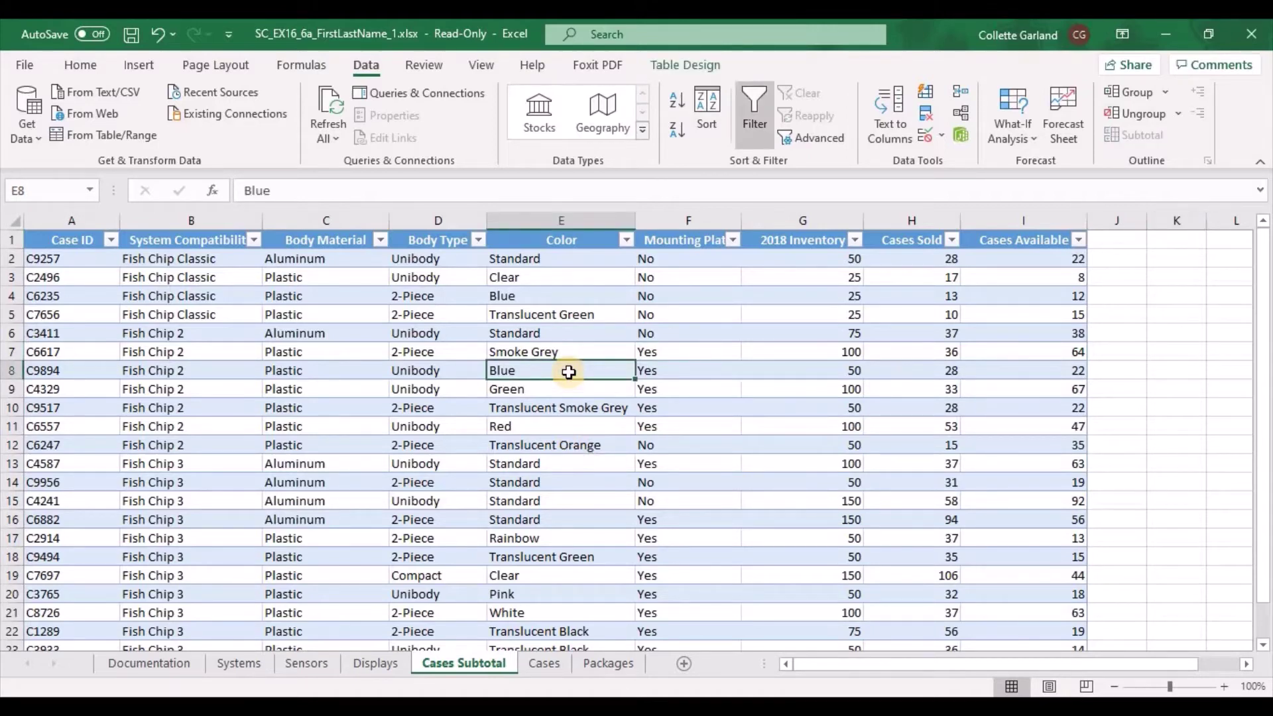
pyautogui.rightClick(569, 373)
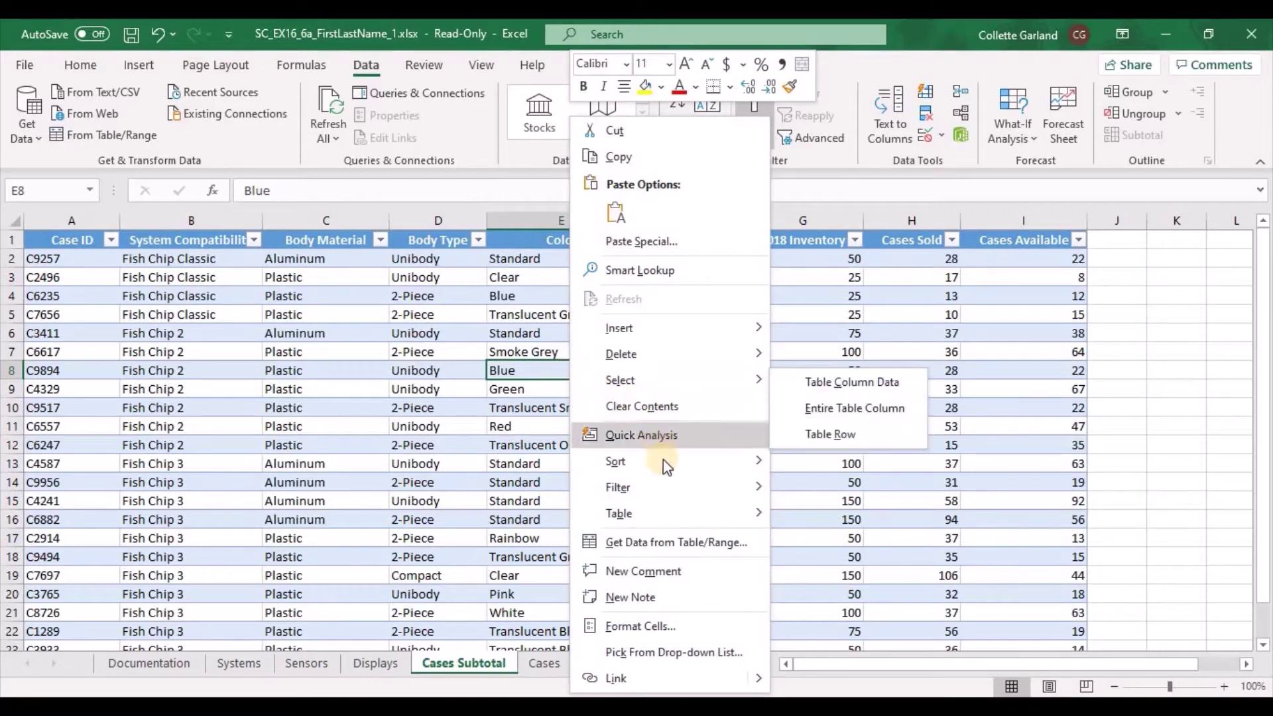
pyautogui.moveTo(686, 519)
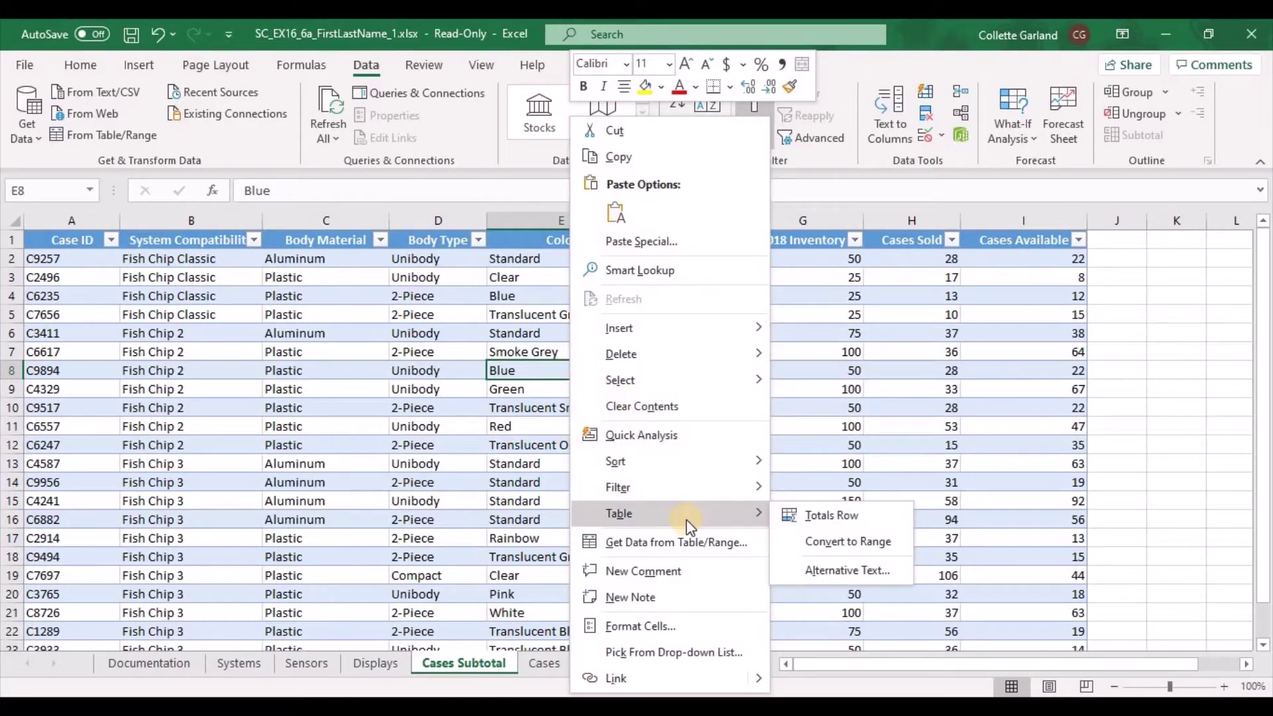
pyautogui.click(826, 544)
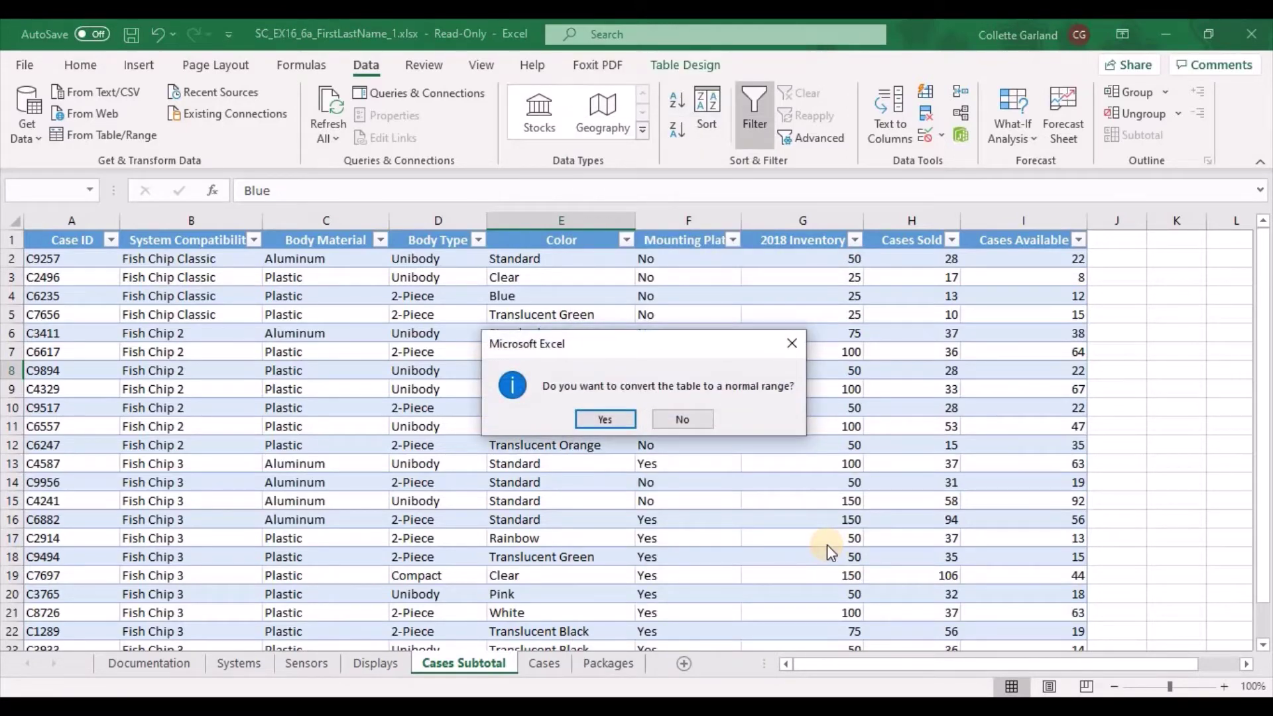
pyautogui.click(613, 419)
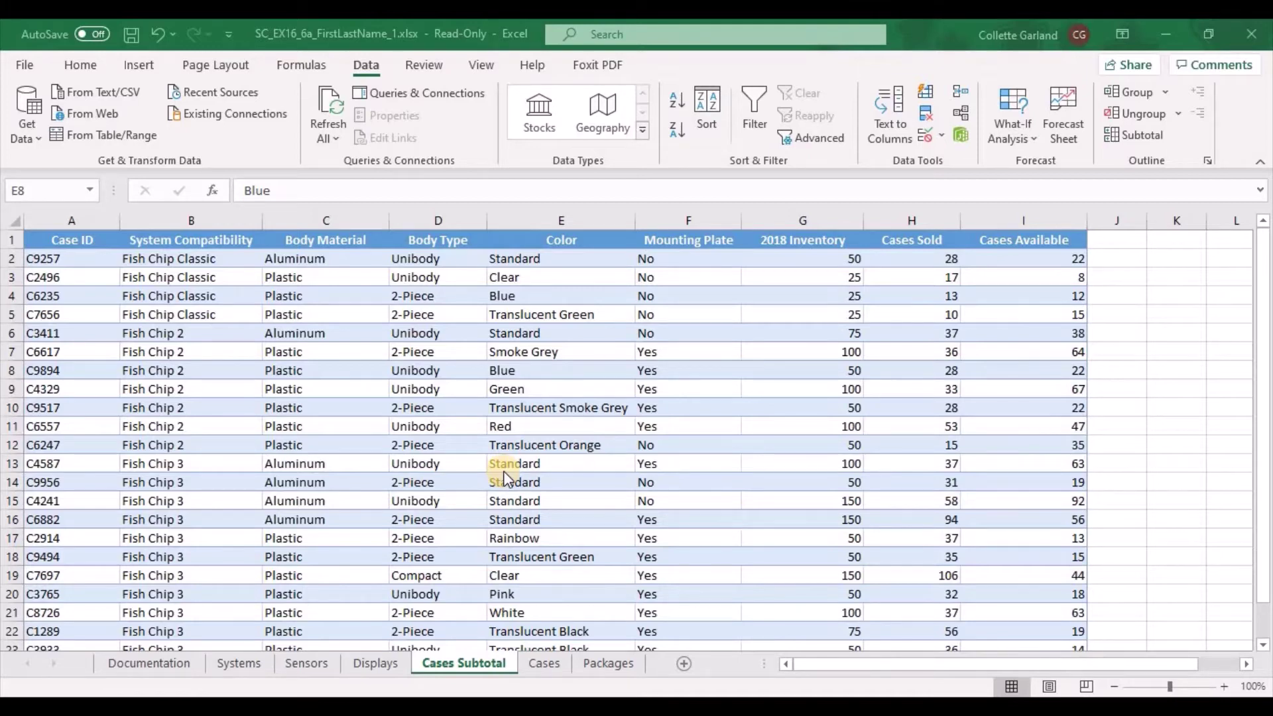
# Subtotal the range A1:I24 with Sum at each change in System Compatibility for 2018 Inventory, Cases Sold and Cases Available.
pyautogui.moveTo(93, 240); pyautogui.dragTo(1026, 612)
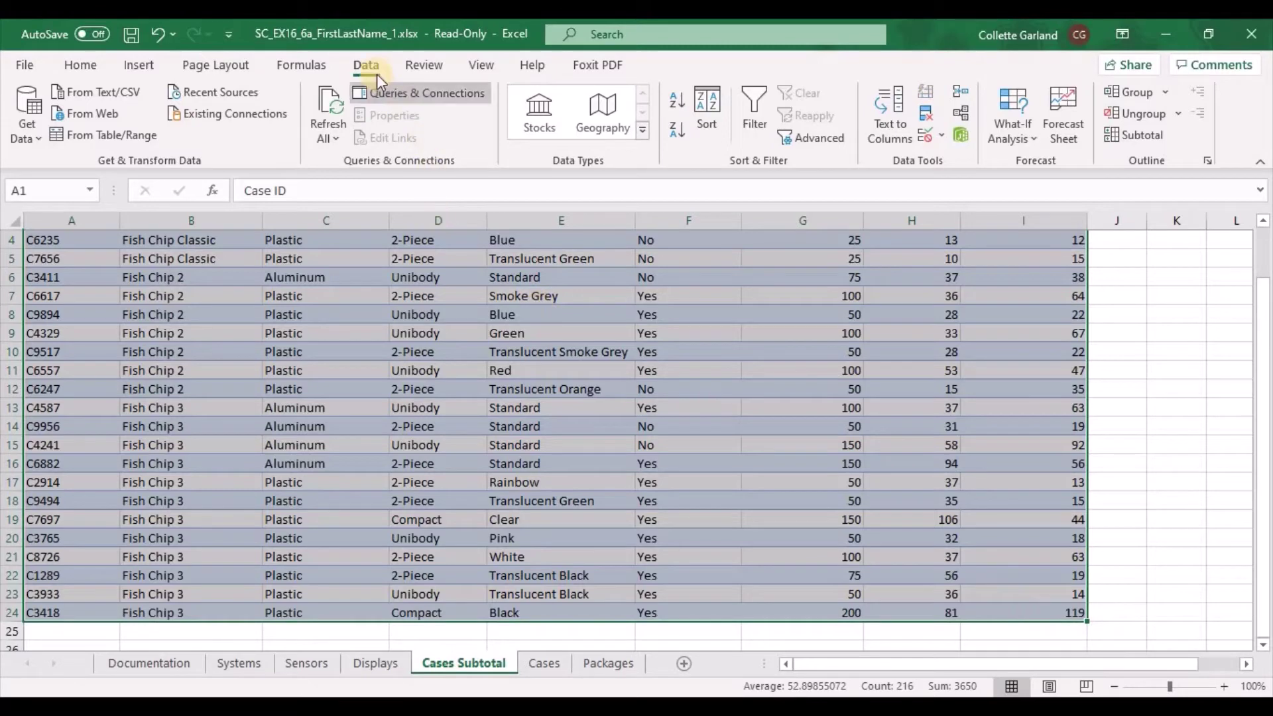
pyautogui.click(1132, 135)
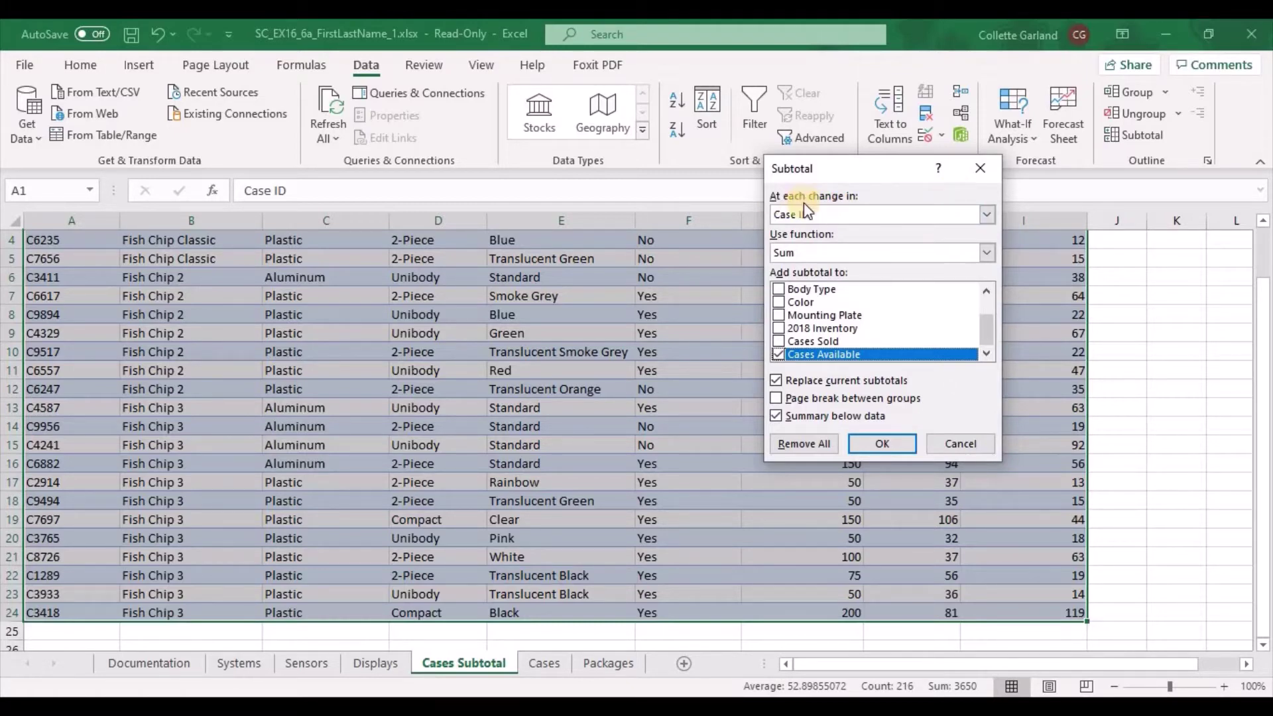
pyautogui.click(965, 220)
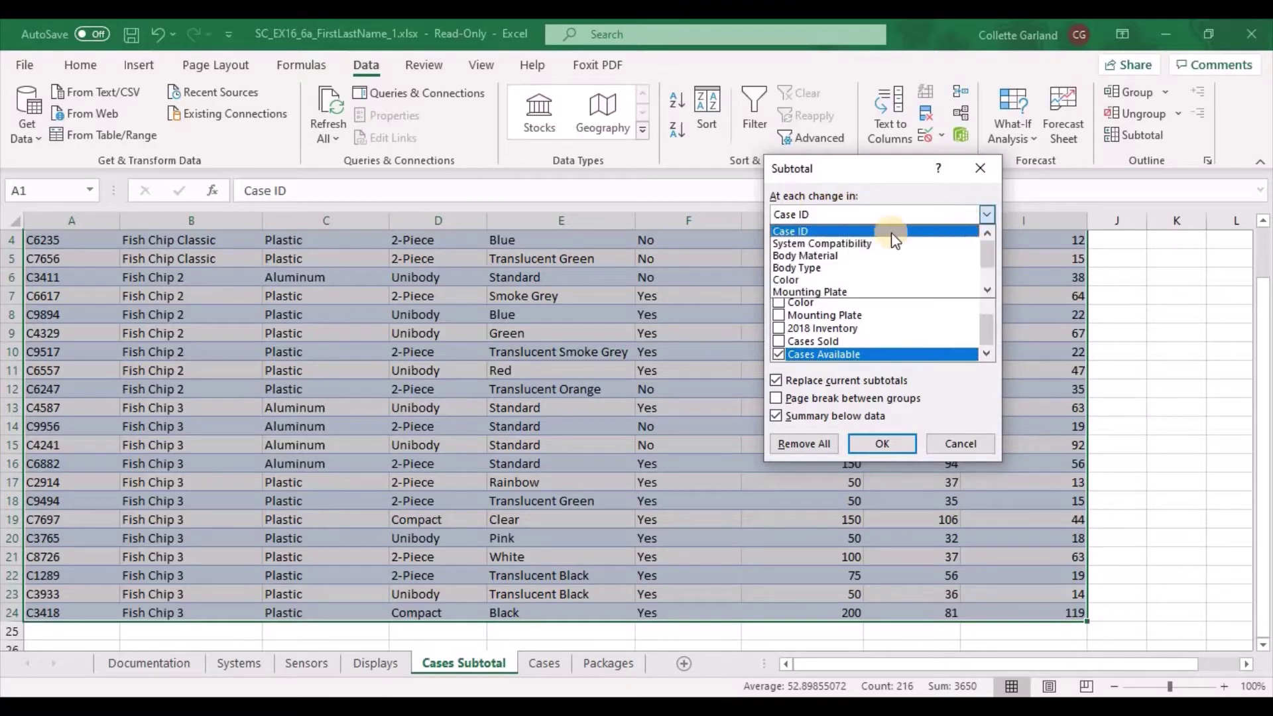
pyautogui.click(879, 241)
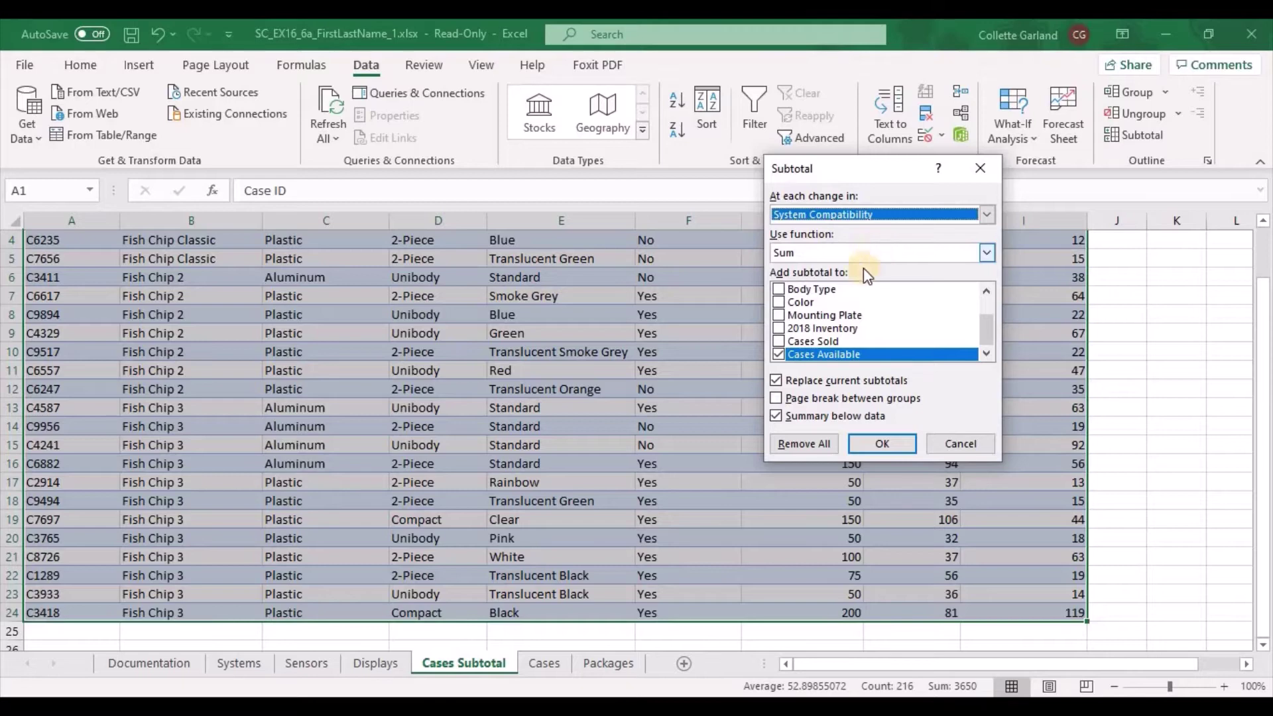
pyautogui.click(777, 329)
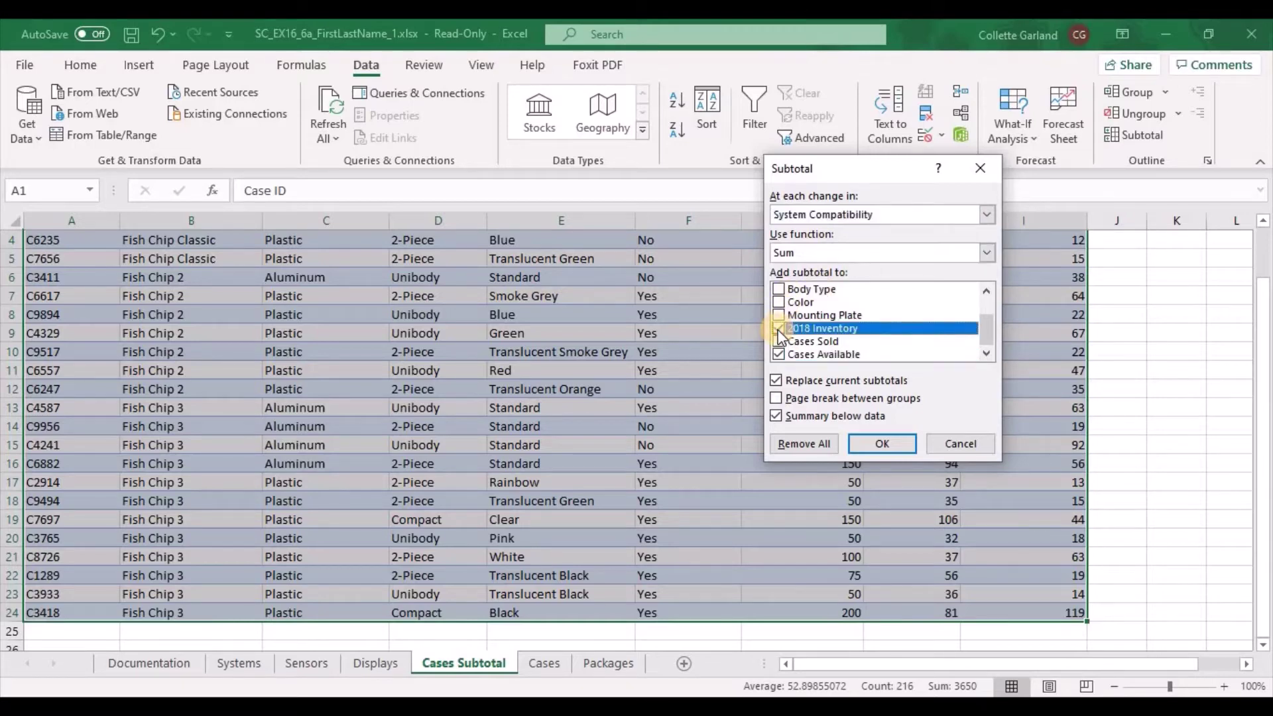
pyautogui.click(779, 341)
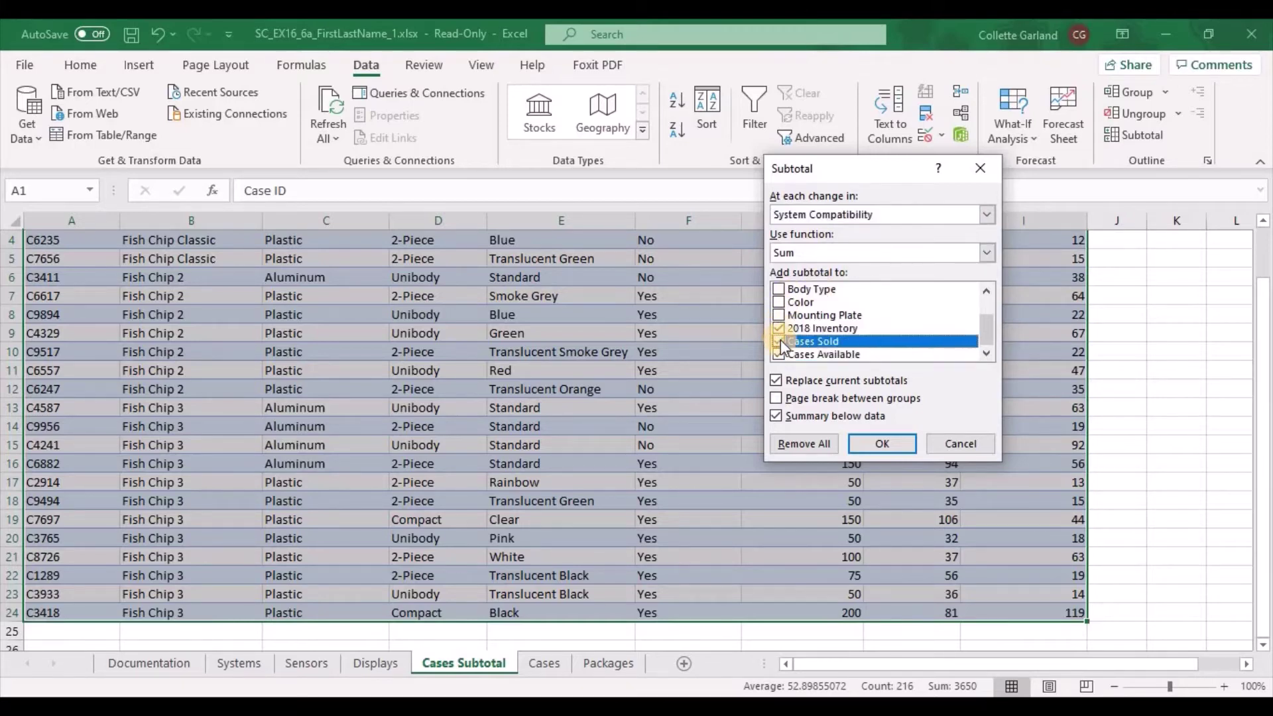
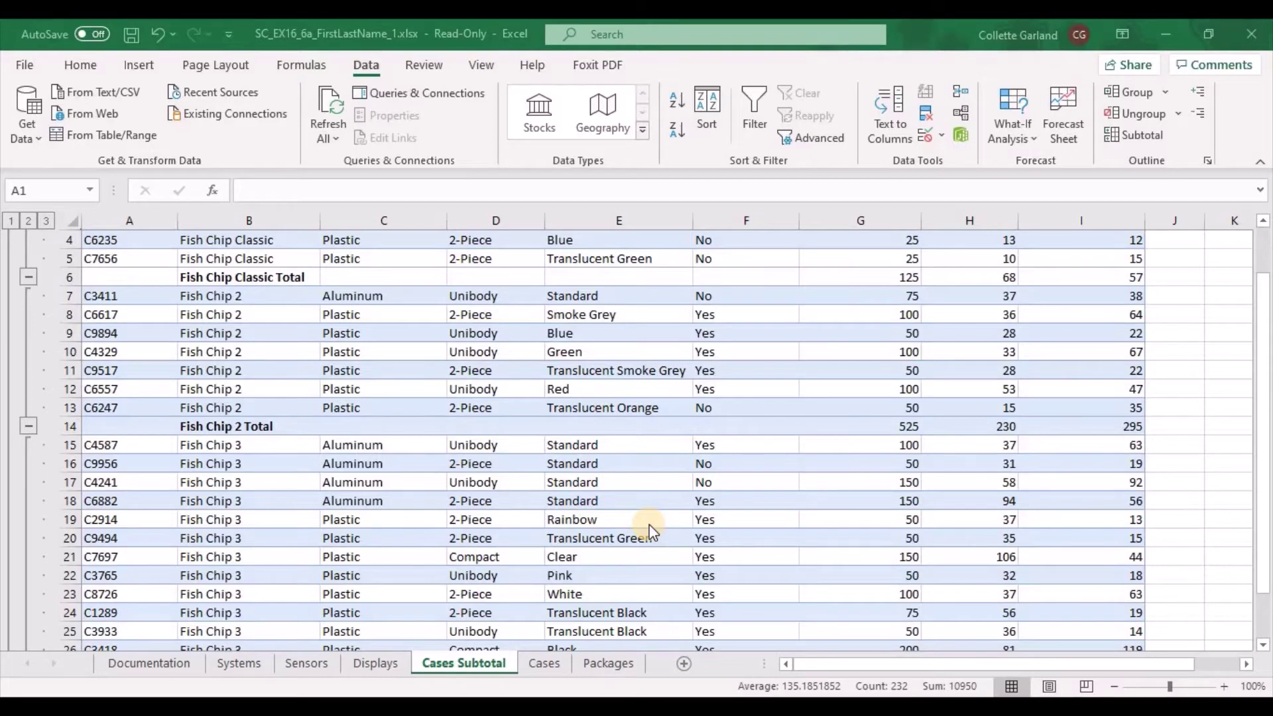
# On the Cases sheet, insert the COUNTIF function into cell C2, the Case Types cell for Unibody.
pyautogui.click(539, 662)
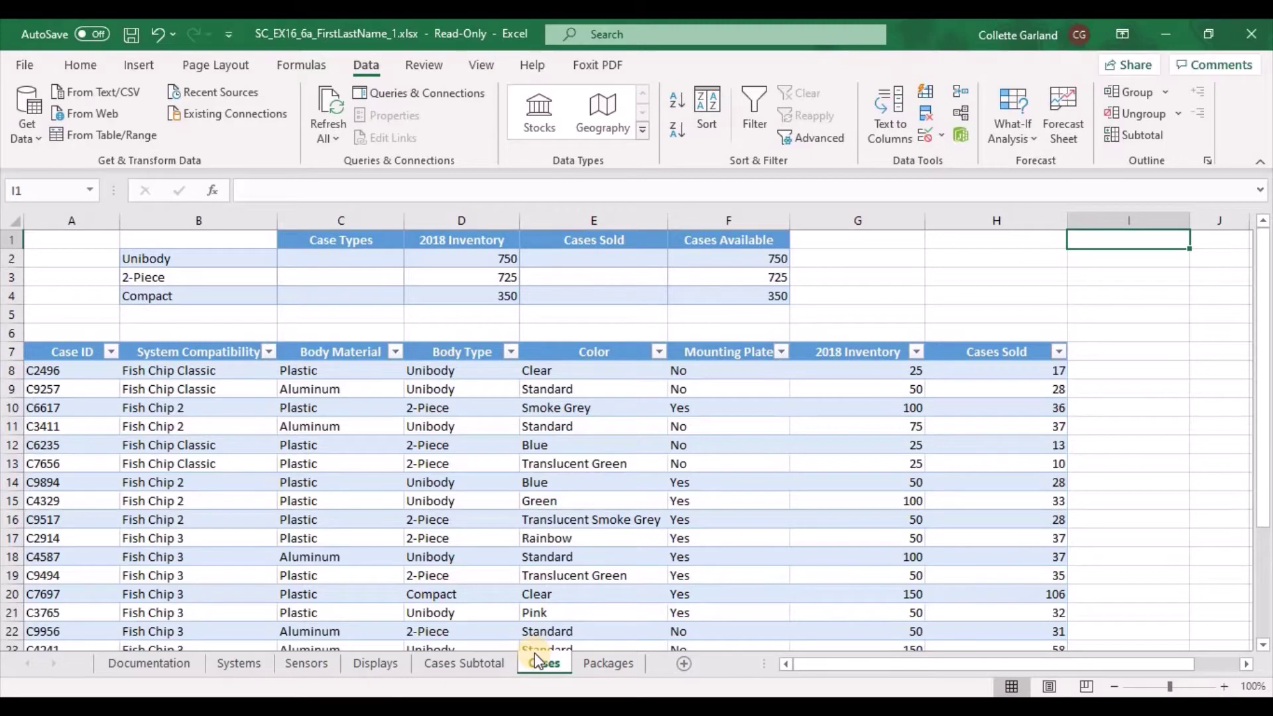
pyautogui.click(361, 260)
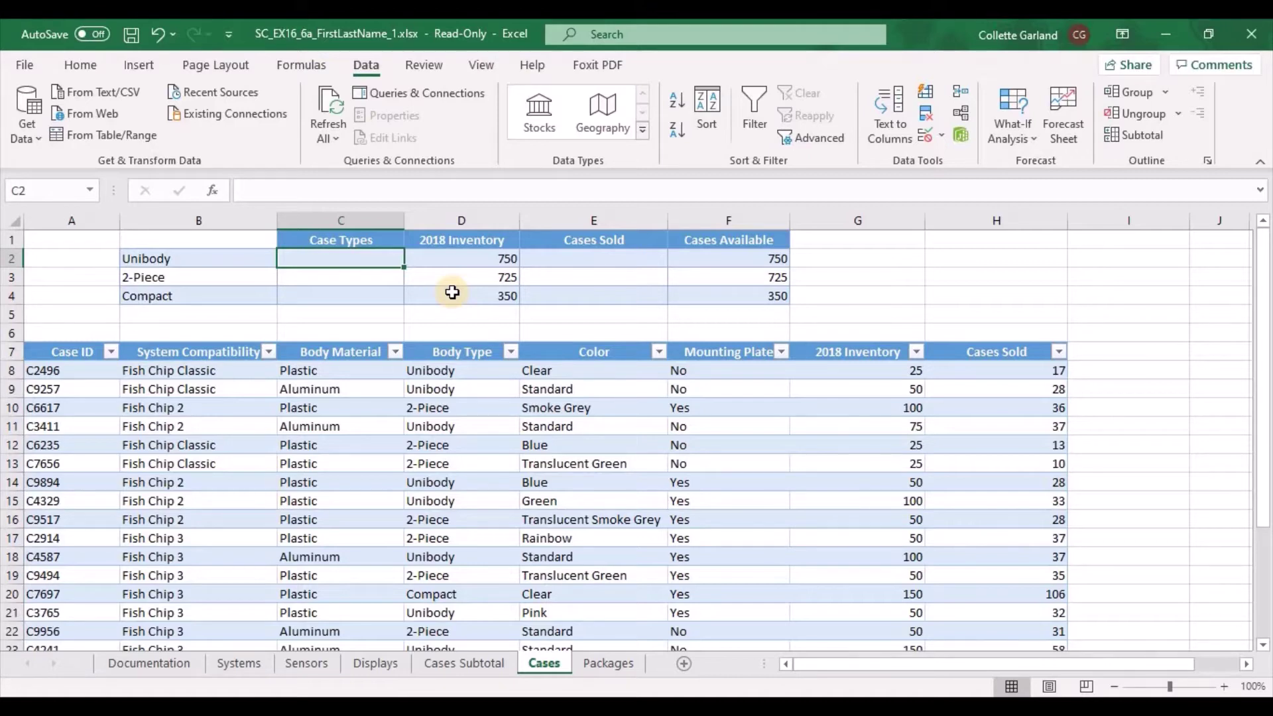
pyautogui.click(351, 191)
pyautogui.click(213, 191)
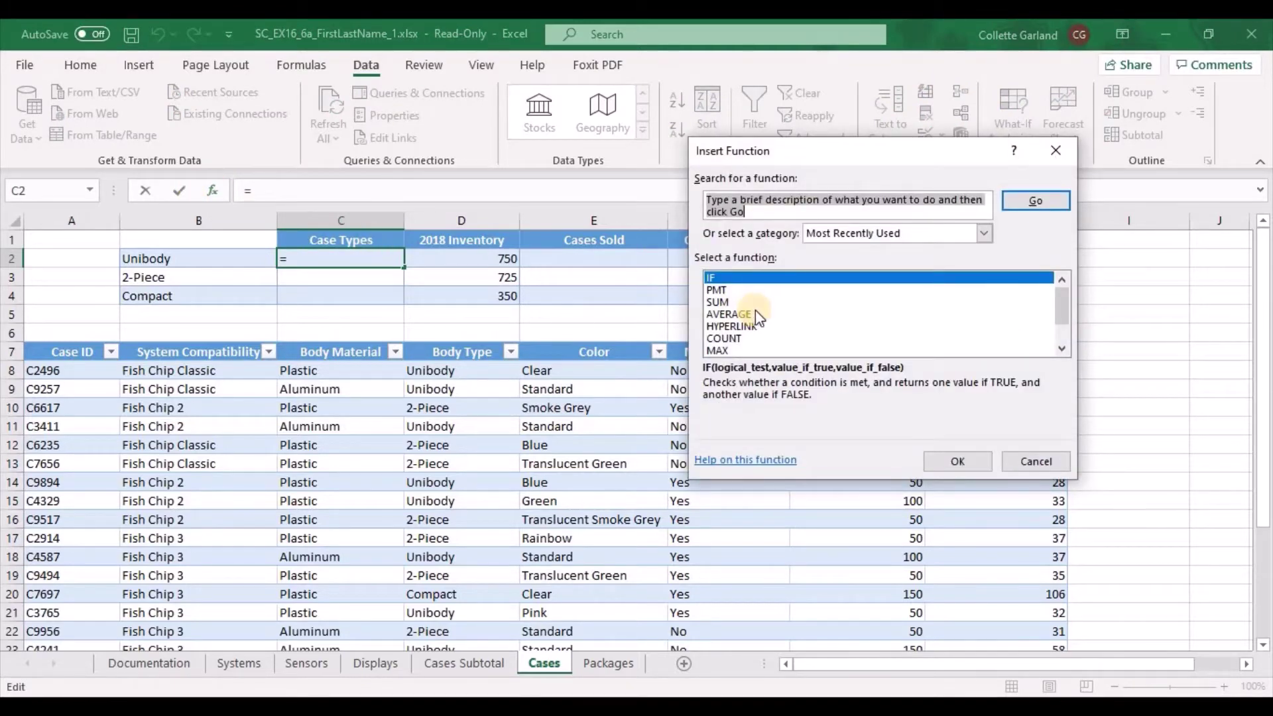
pyautogui.write('countif')
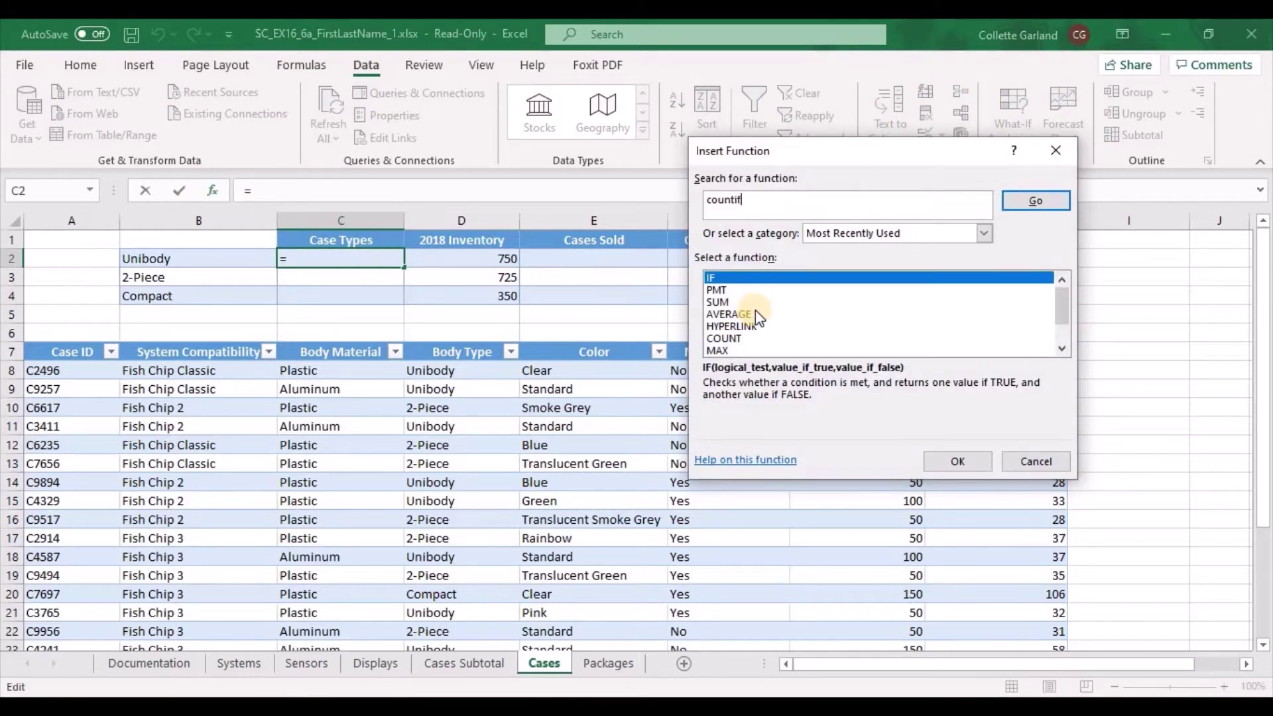
pyautogui.click(1005, 201)
pyautogui.click(937, 462)
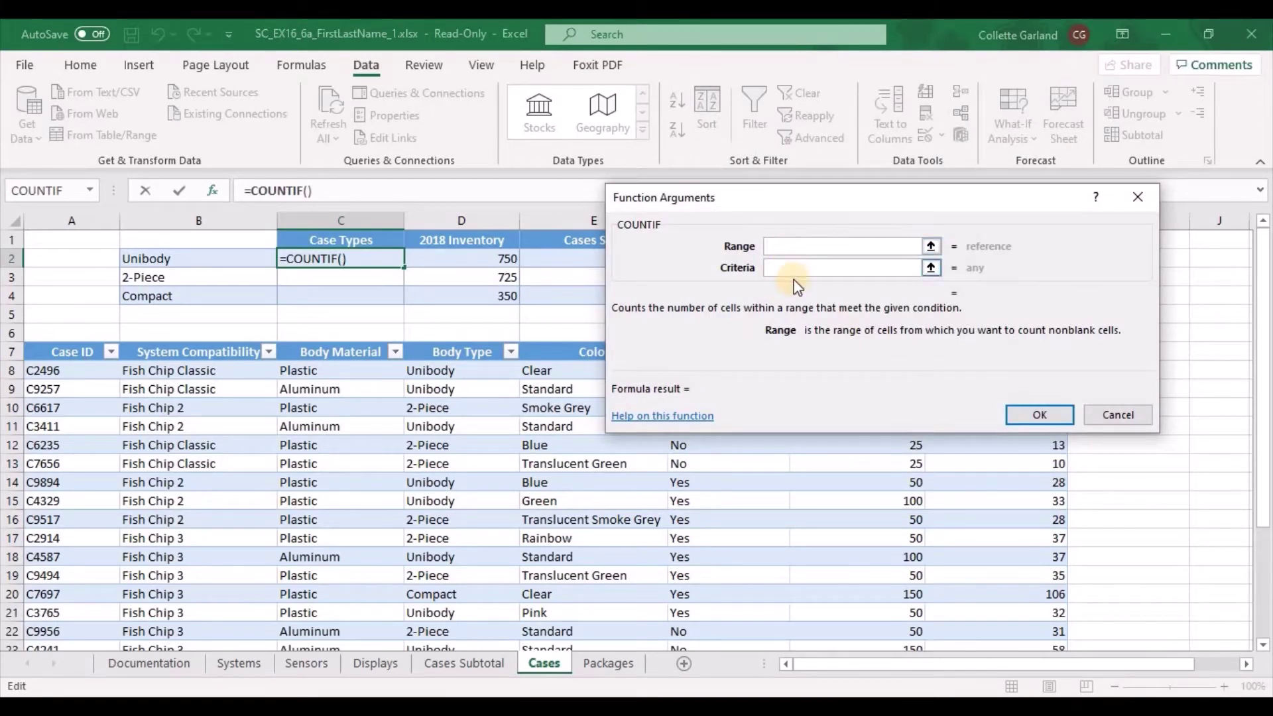
# Complete the COUNTIF in C2 with the range CasesTable[Body Type] and the criteria "Unibody".
pyautogui.click(795, 266)
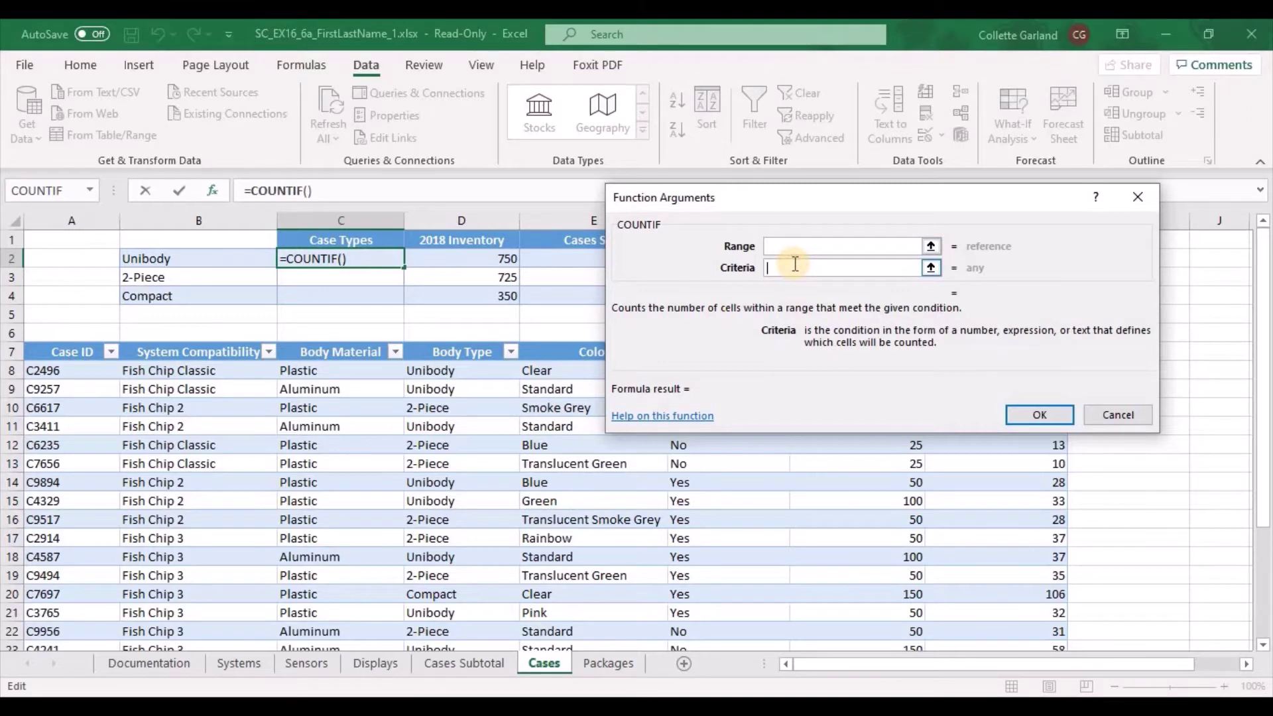
pyautogui.write('"Unibody')
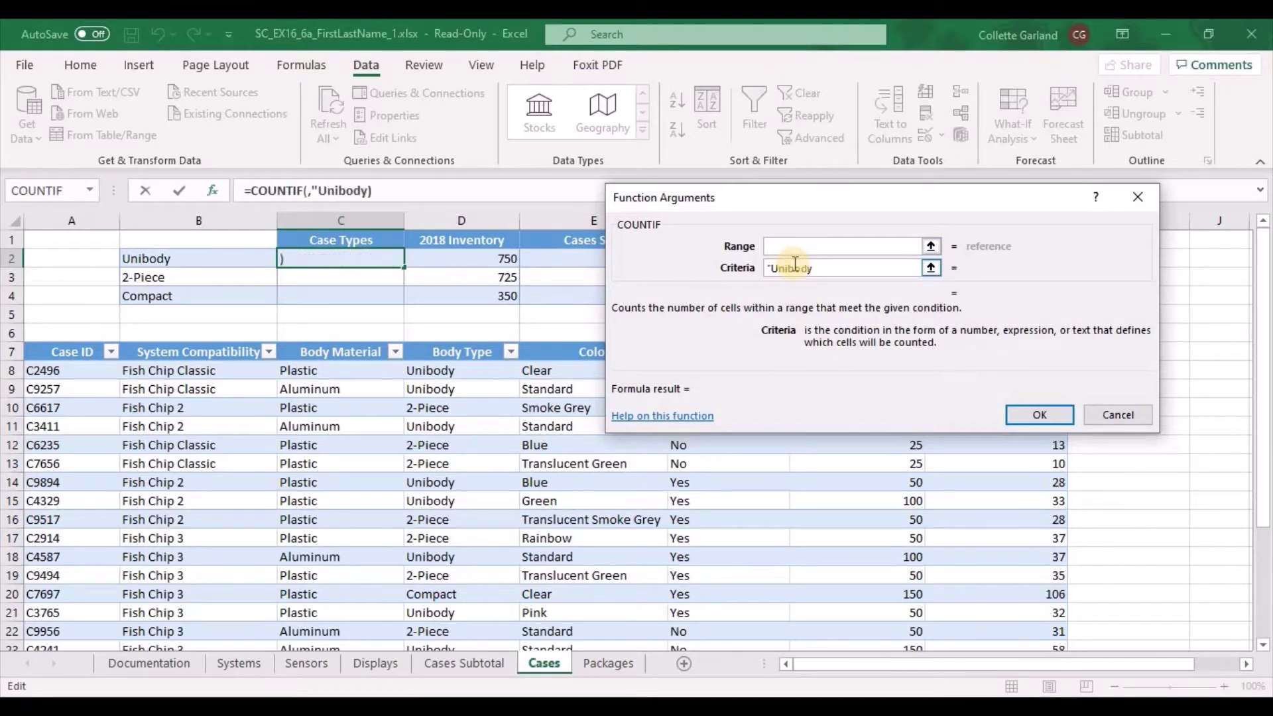
pyautogui.write('"')
pyautogui.click(799, 246)
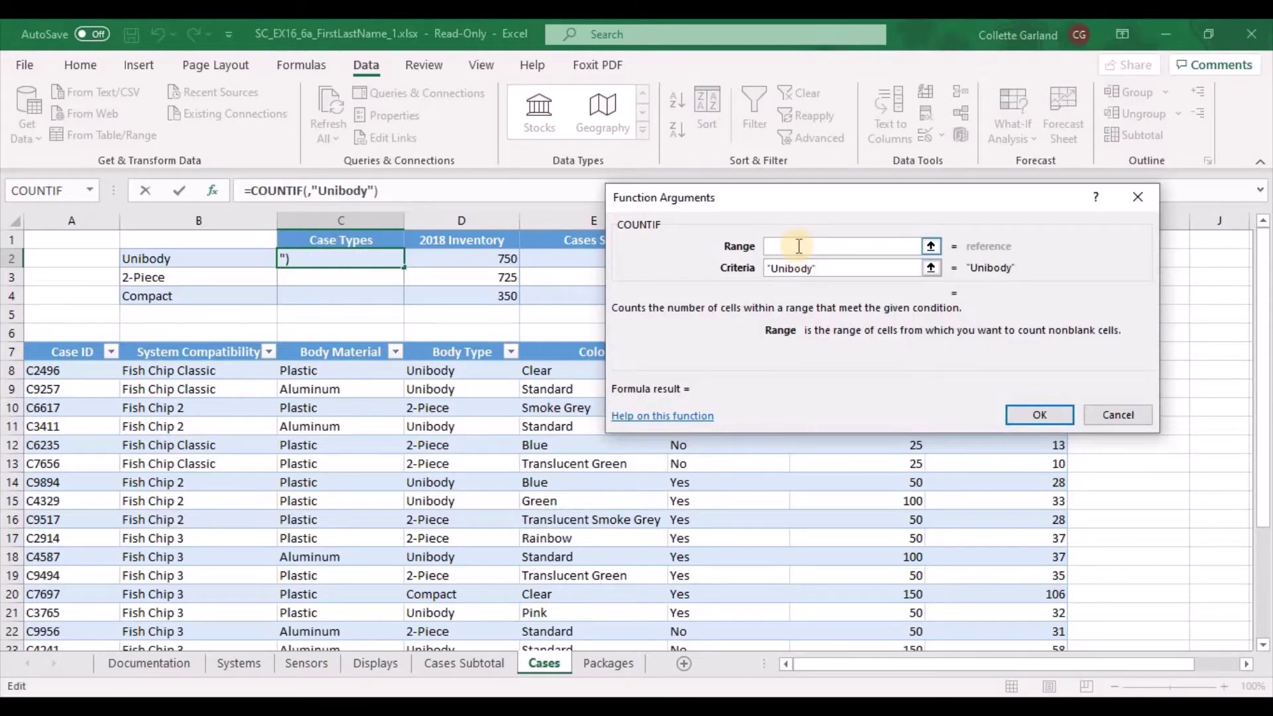
pyautogui.write('Cas')
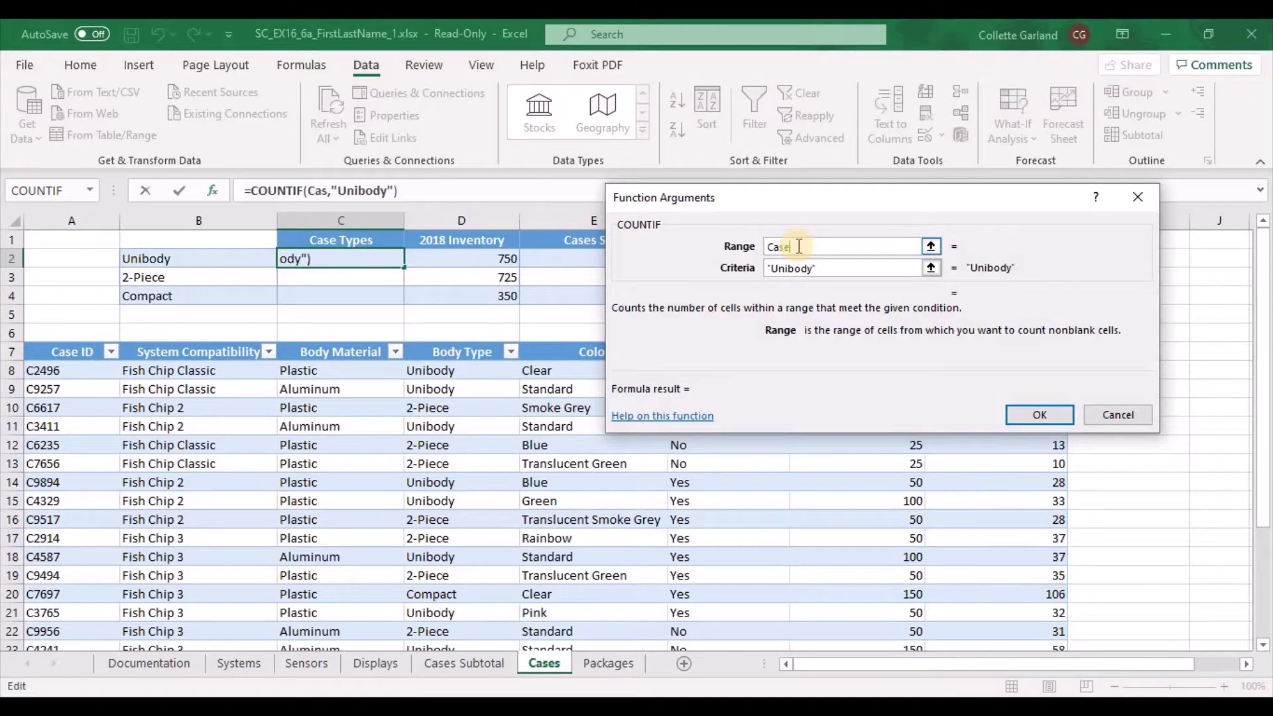
pyautogui.write('esTable')
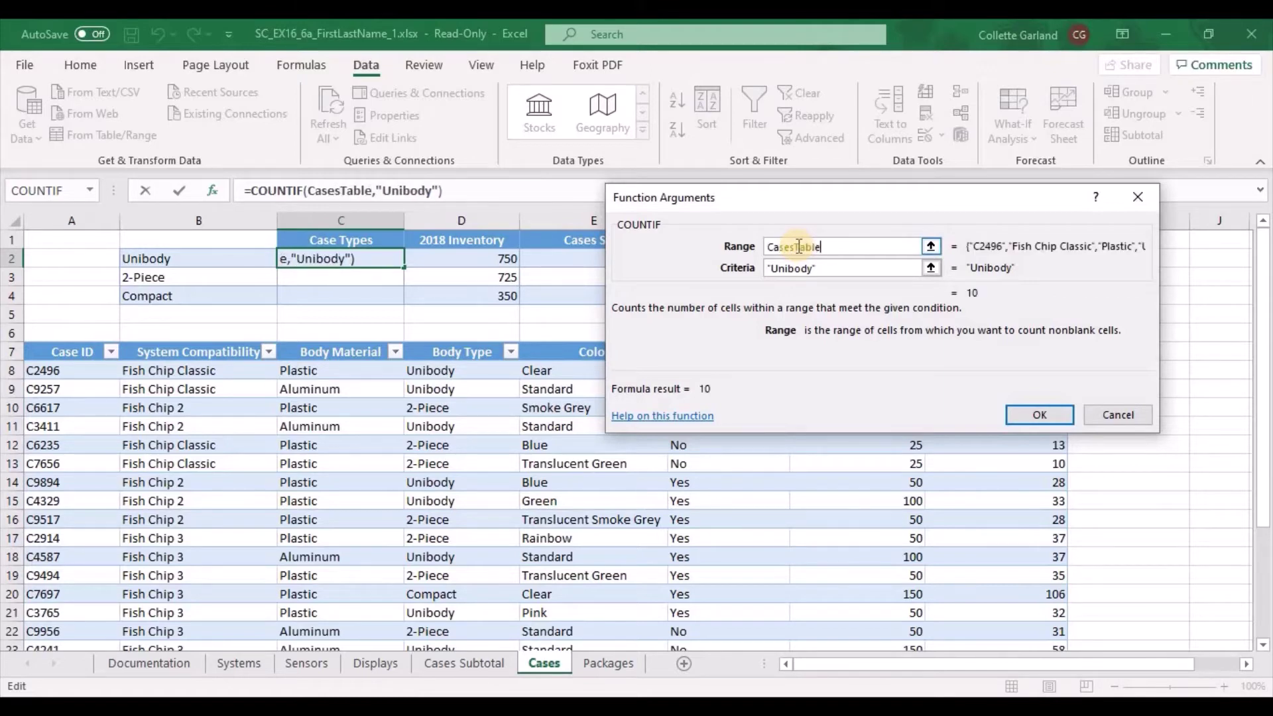
pyautogui.write('[Body')
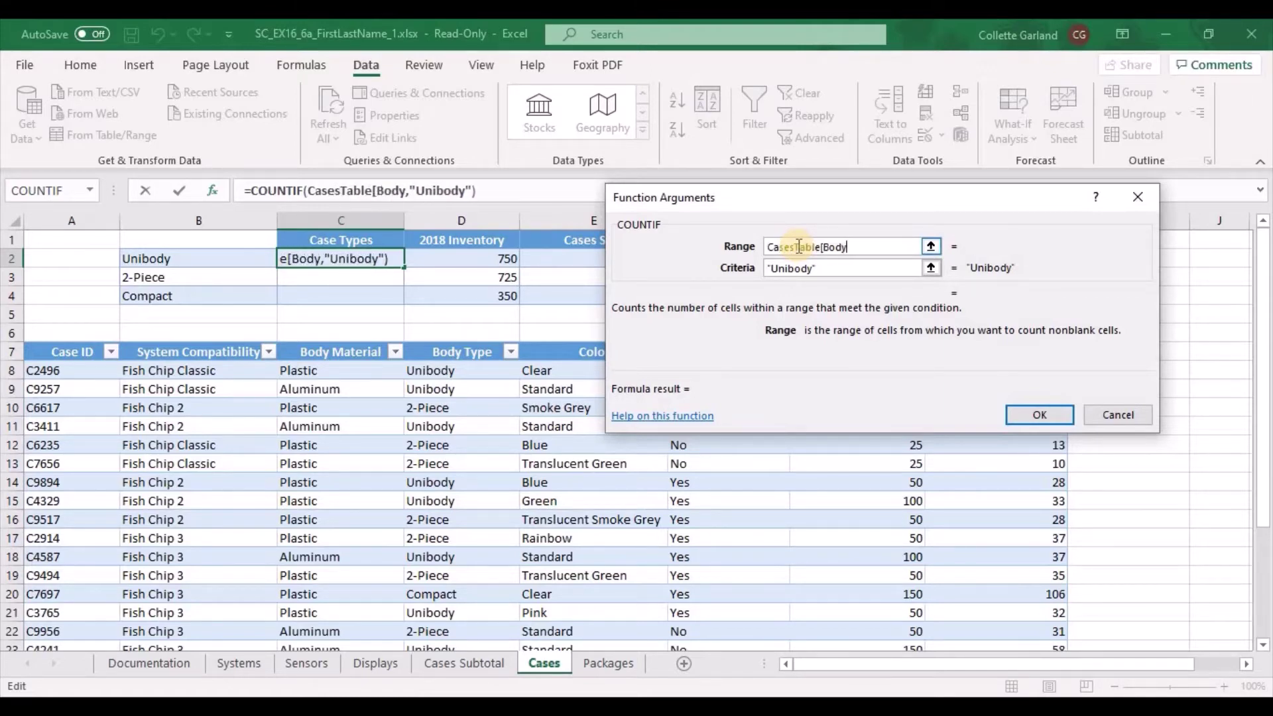
pyautogui.write(' Type]')
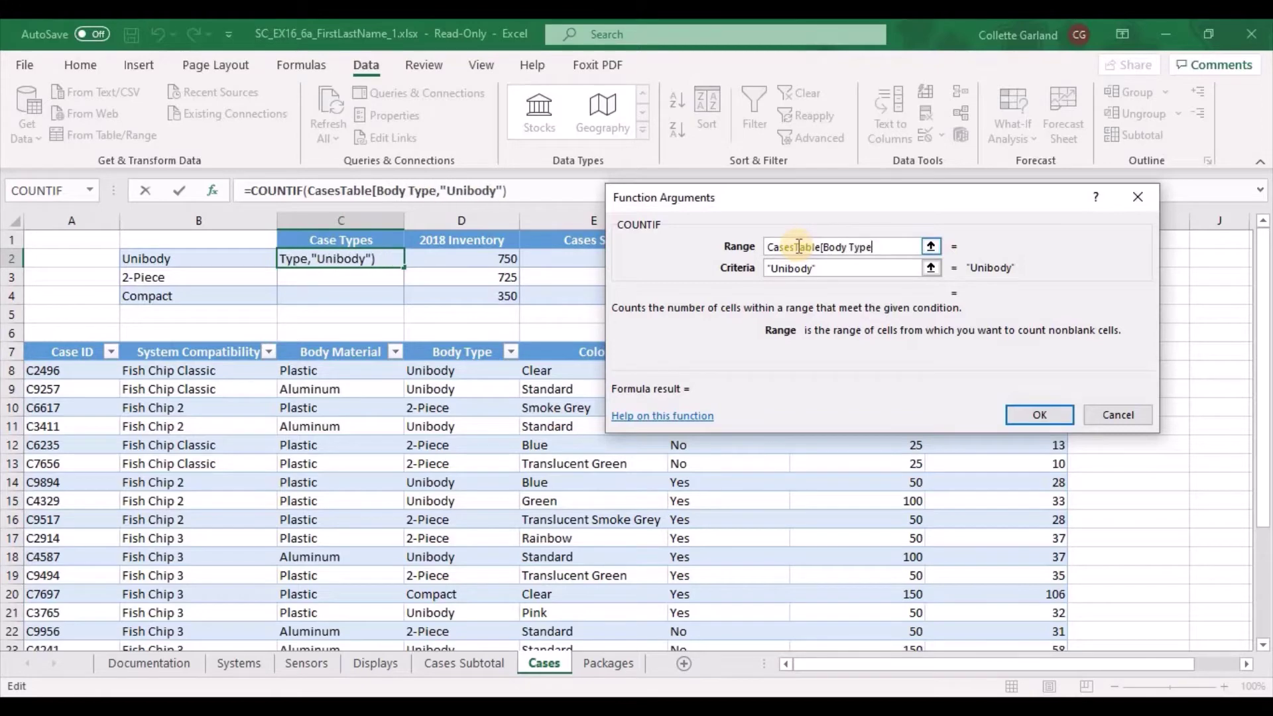
pyautogui.click(1021, 417)
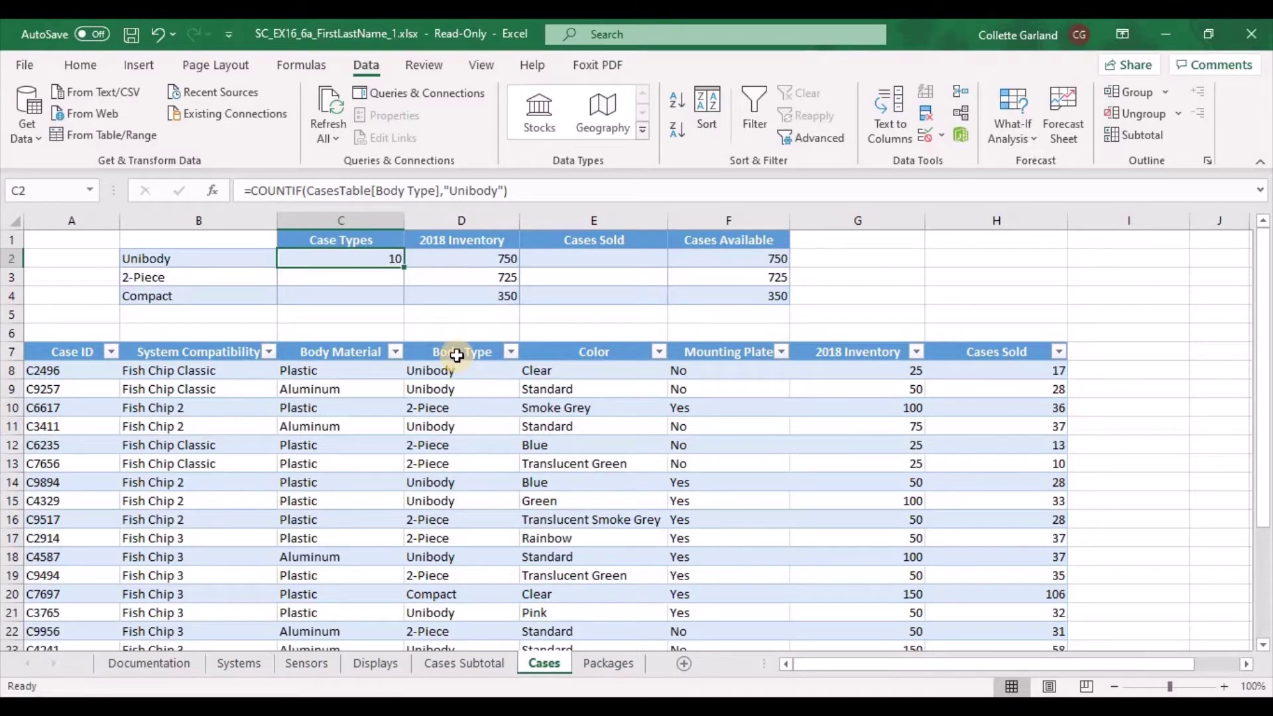
# Enter the formula =COUNTIF(CasesTable[Body Type], "2-Piece") in cell C3 to count the 2-Piece case types.
pyautogui.click(328, 281)
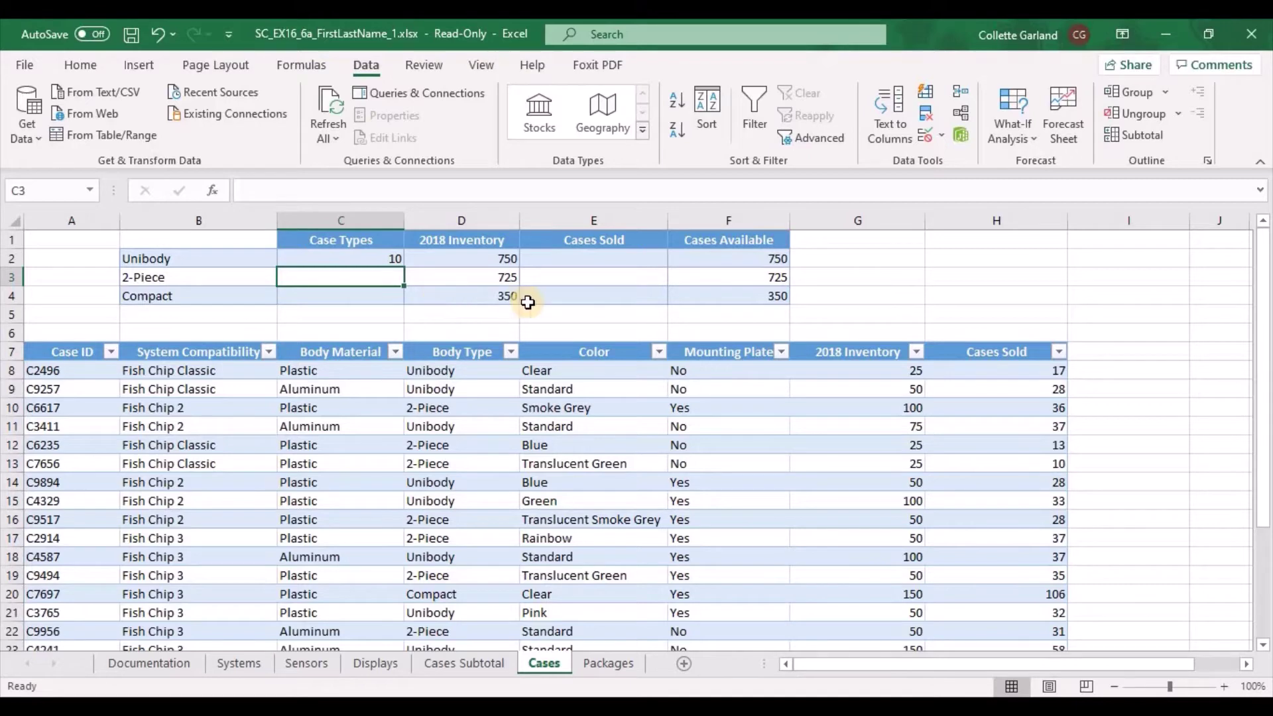
pyautogui.doubleClick(361, 274)
pyautogui.write('=')
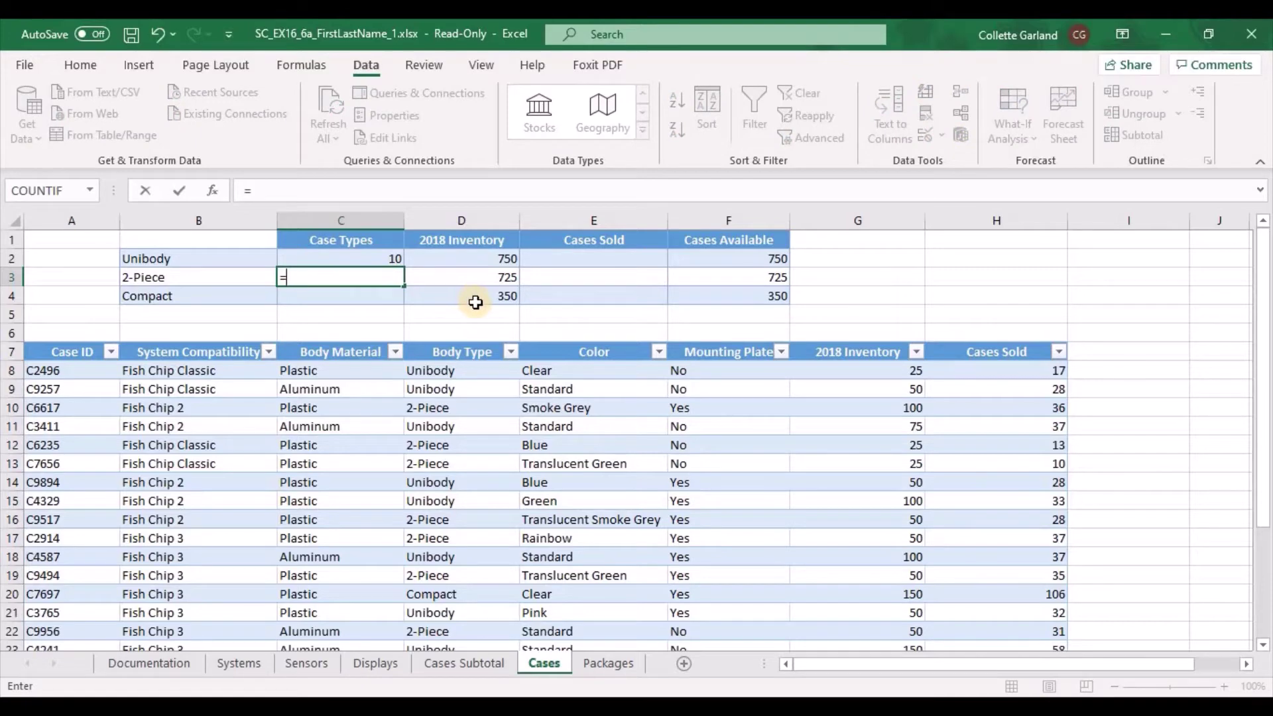
pyautogui.write('COUN')
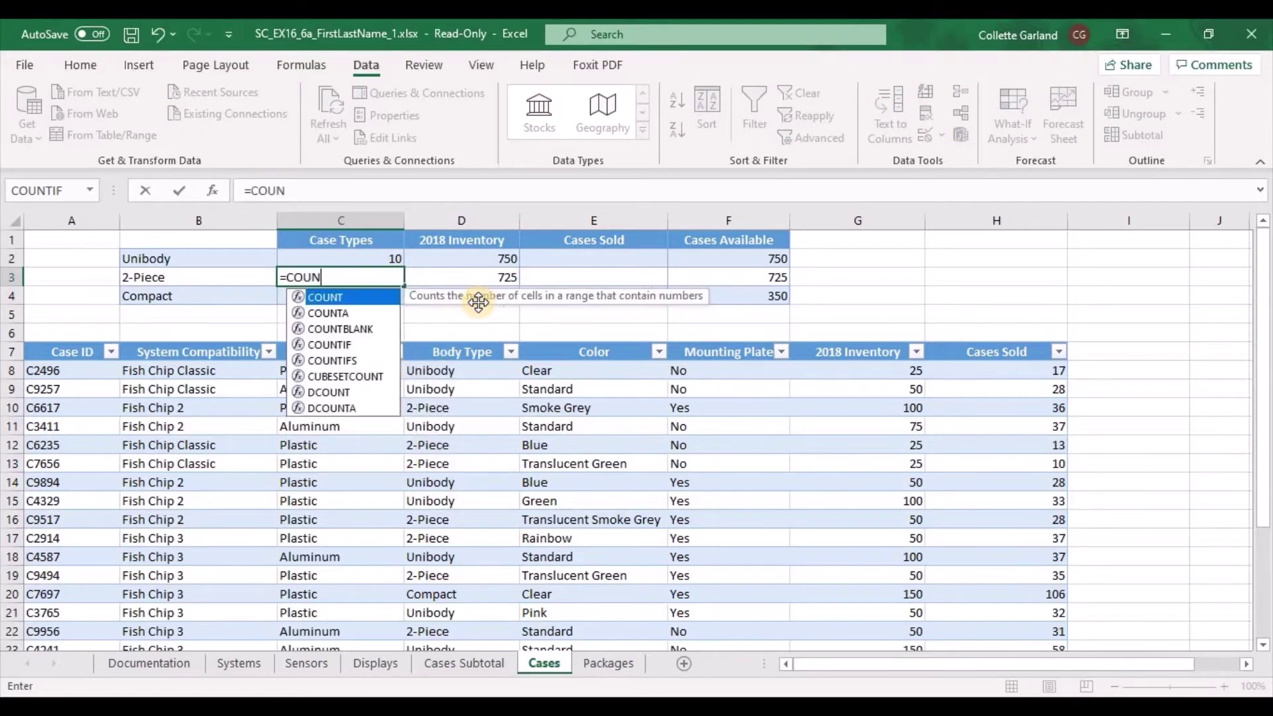
pyautogui.write('TIF(')
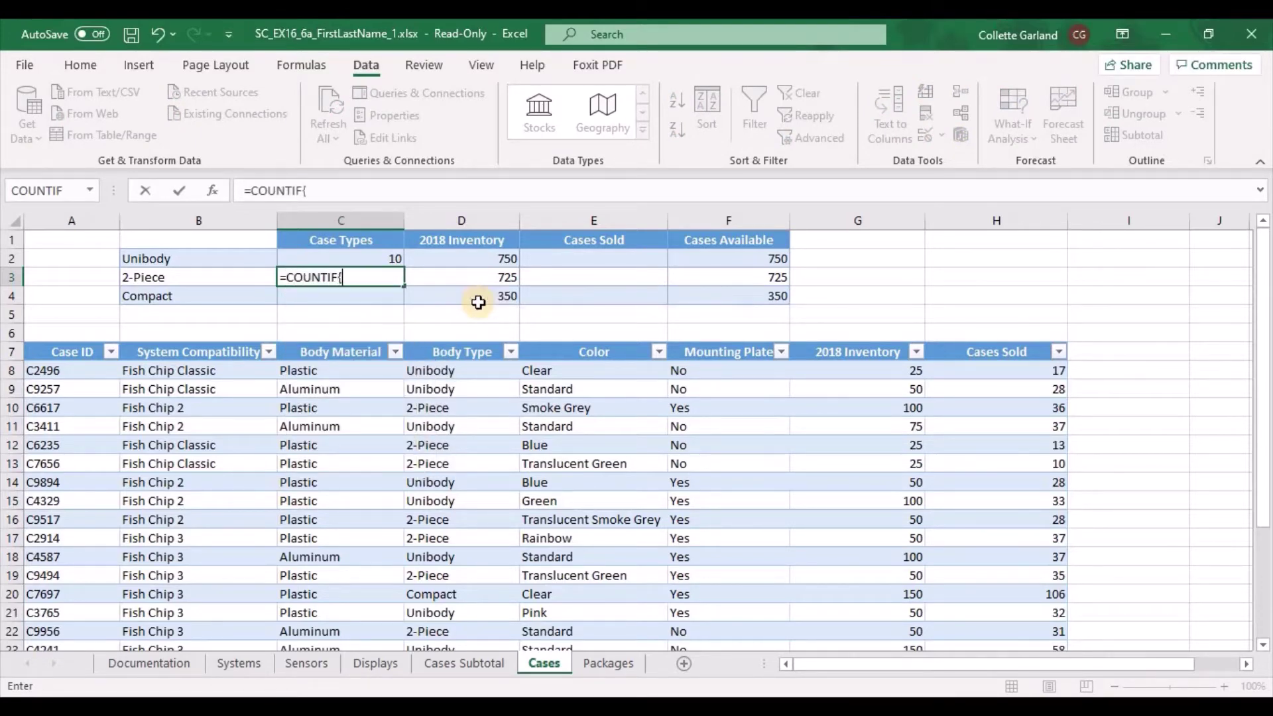
pyautogui.press('BackSpace')
pyautogui.write('(')
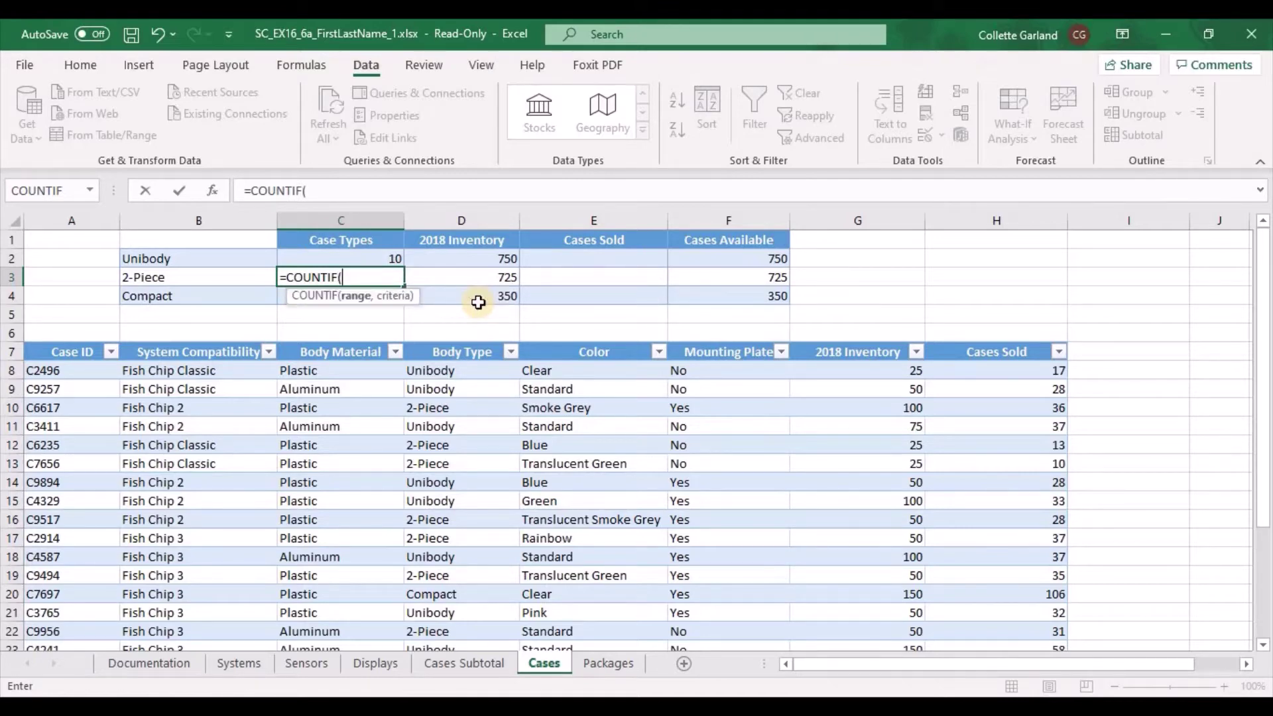
pyautogui.write('Cases')
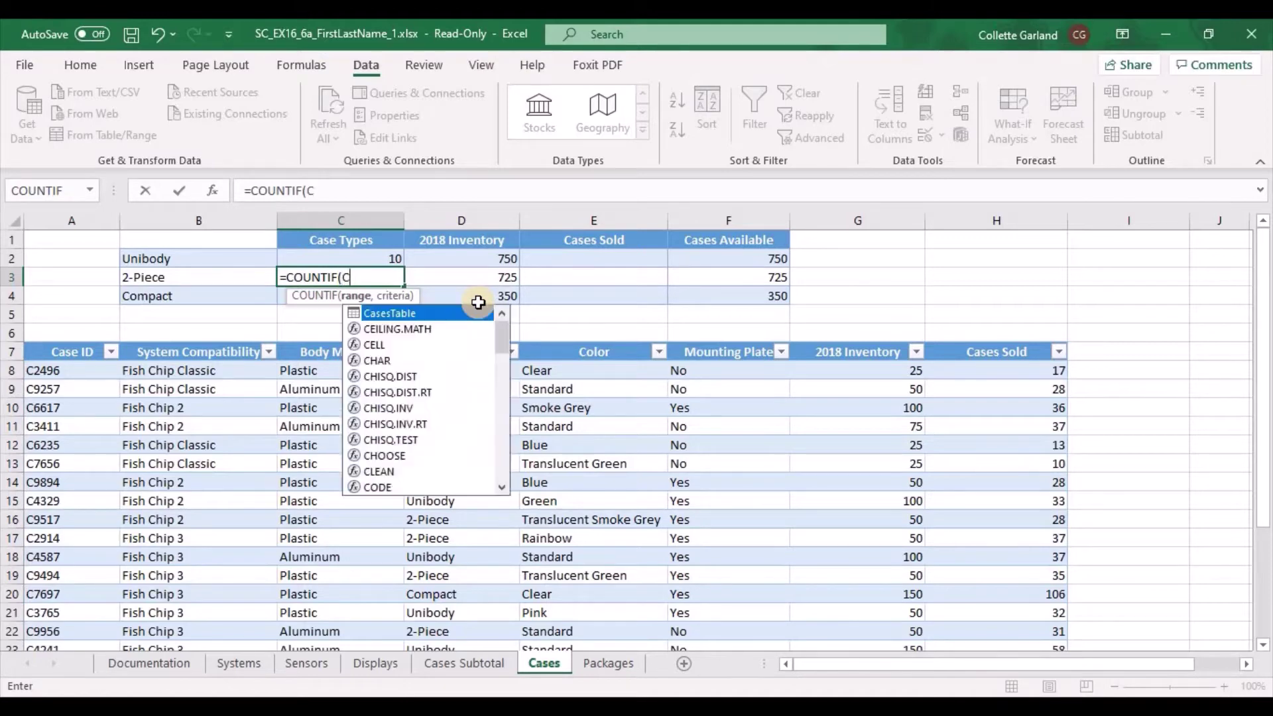
pyautogui.doubleClick(411, 315)
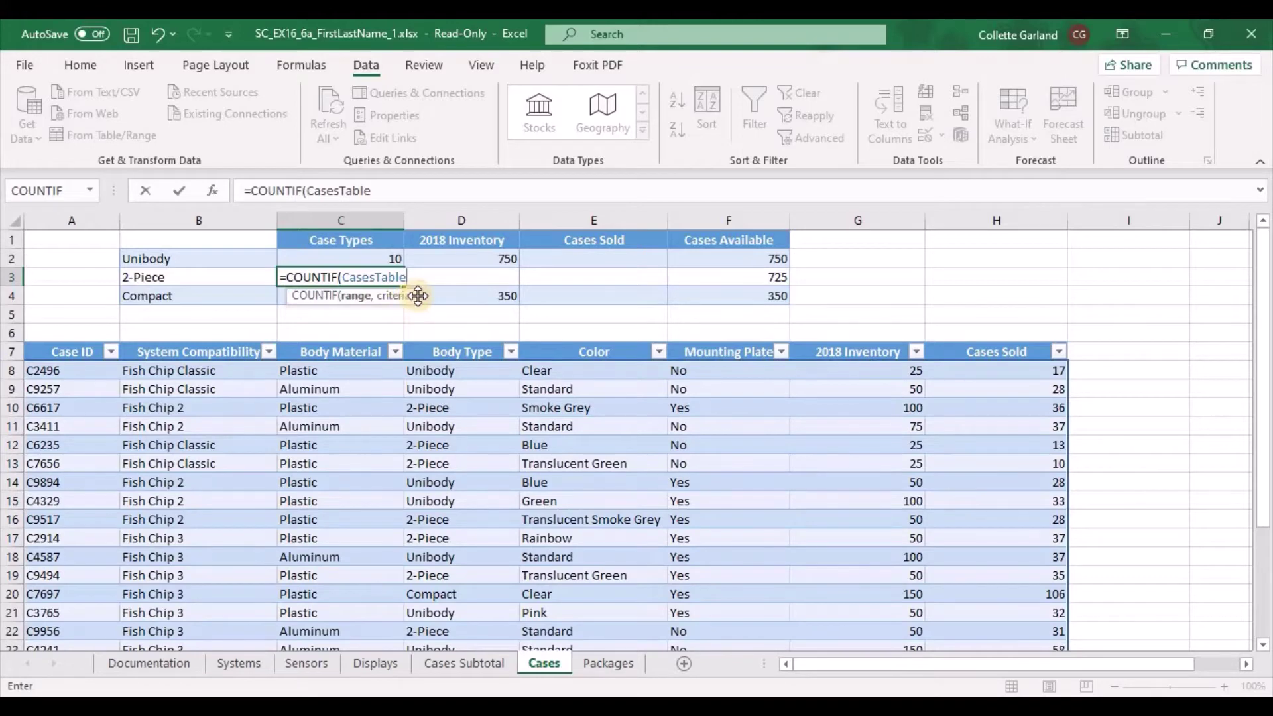
pyautogui.write('[')
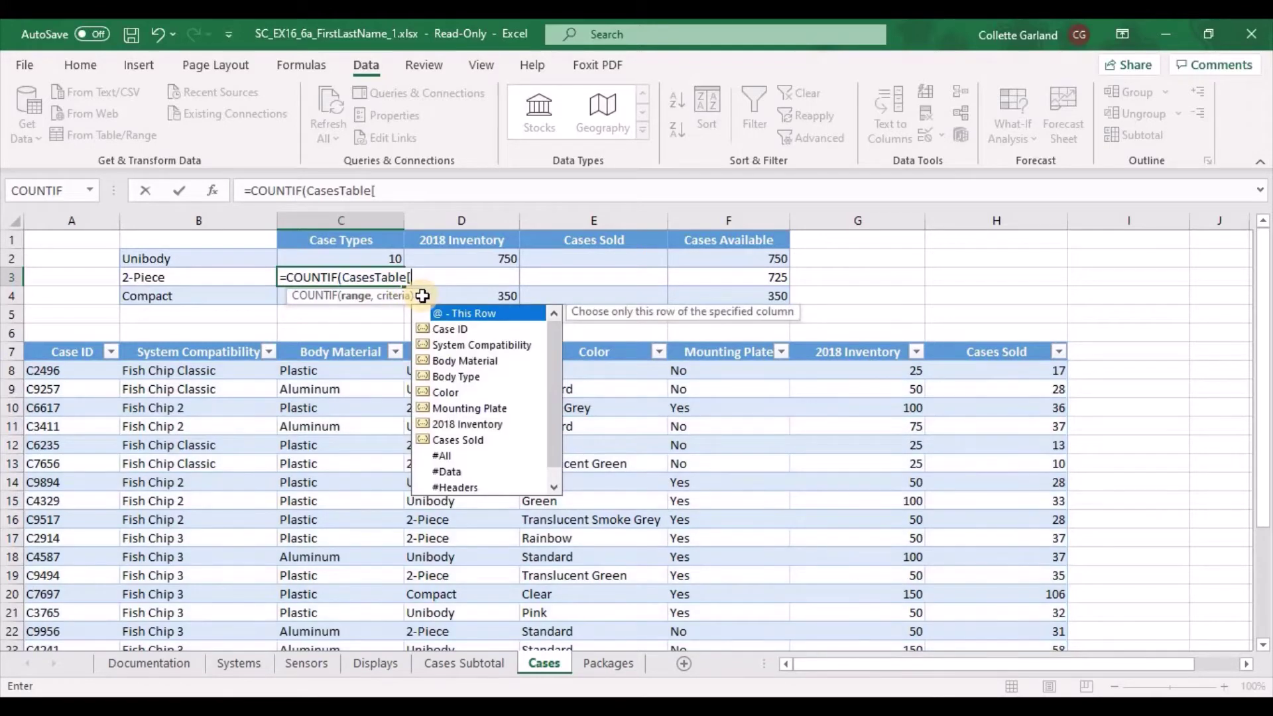
pyautogui.write('Body')
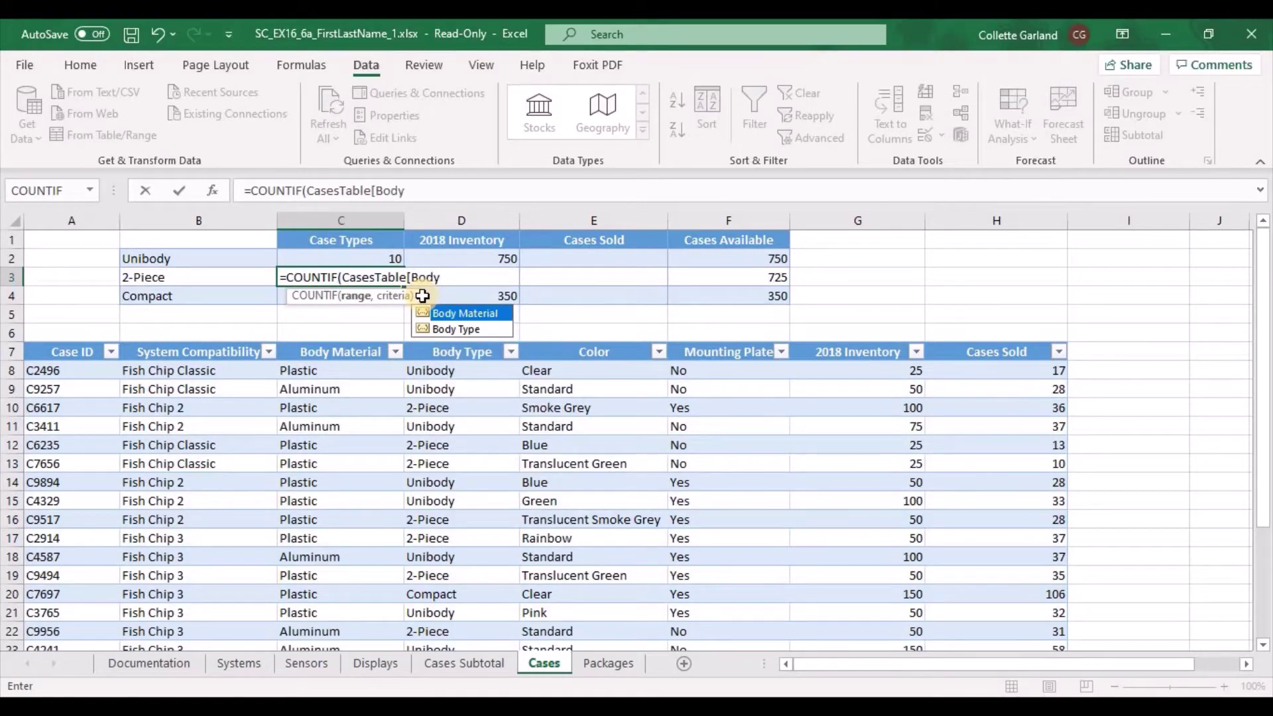
pyautogui.doubleClick(446, 330)
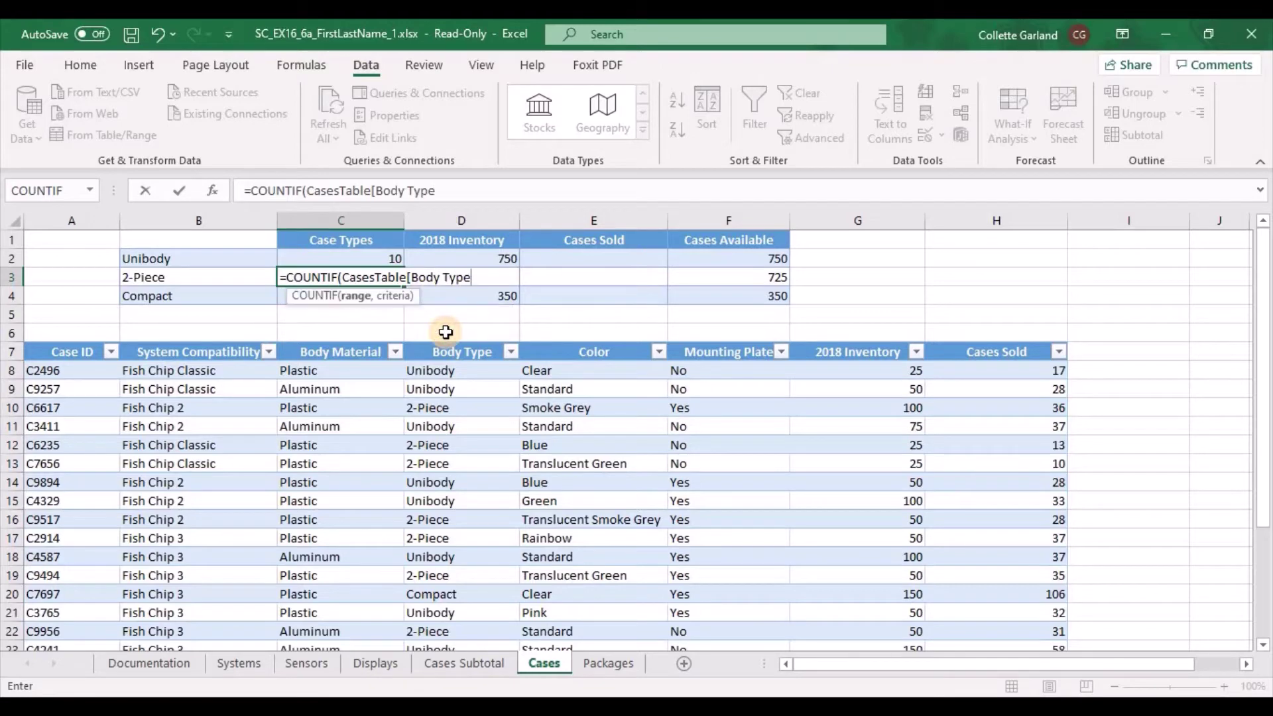
pyautogui.write(']')
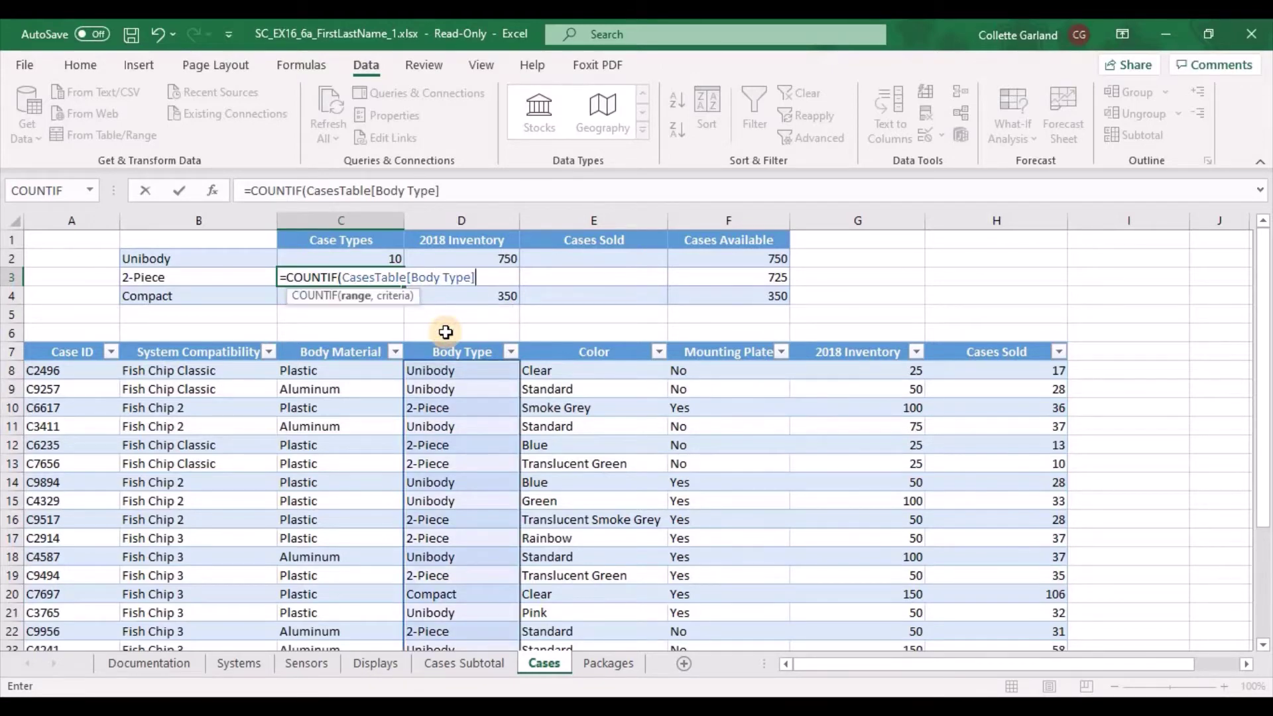
pyautogui.write(', "2-Pie')
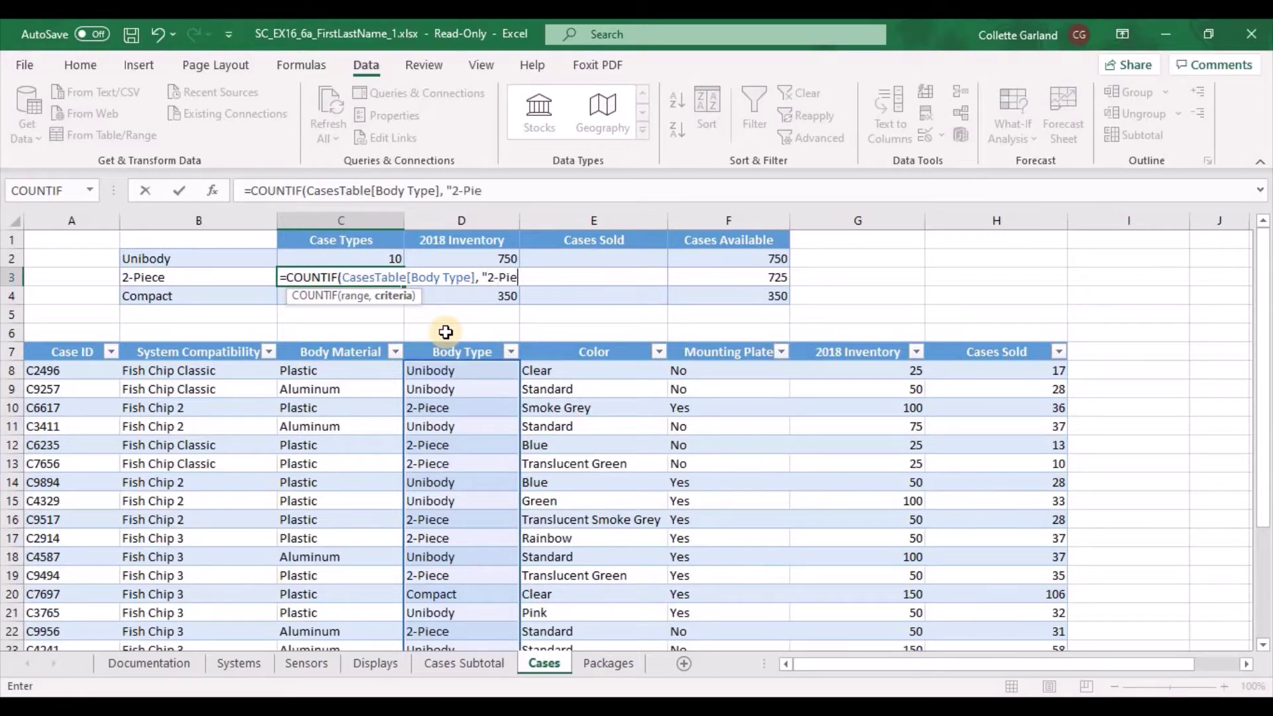
pyautogui.write('ce")')
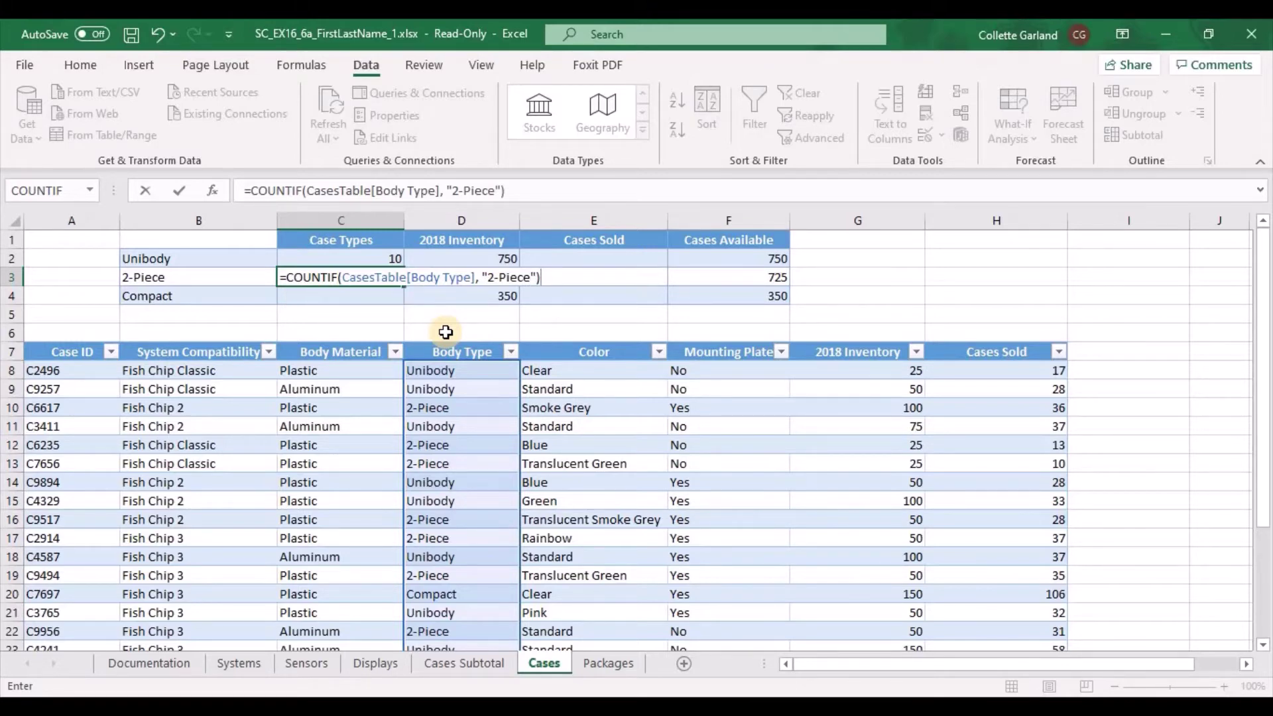
pyautogui.press('Return')
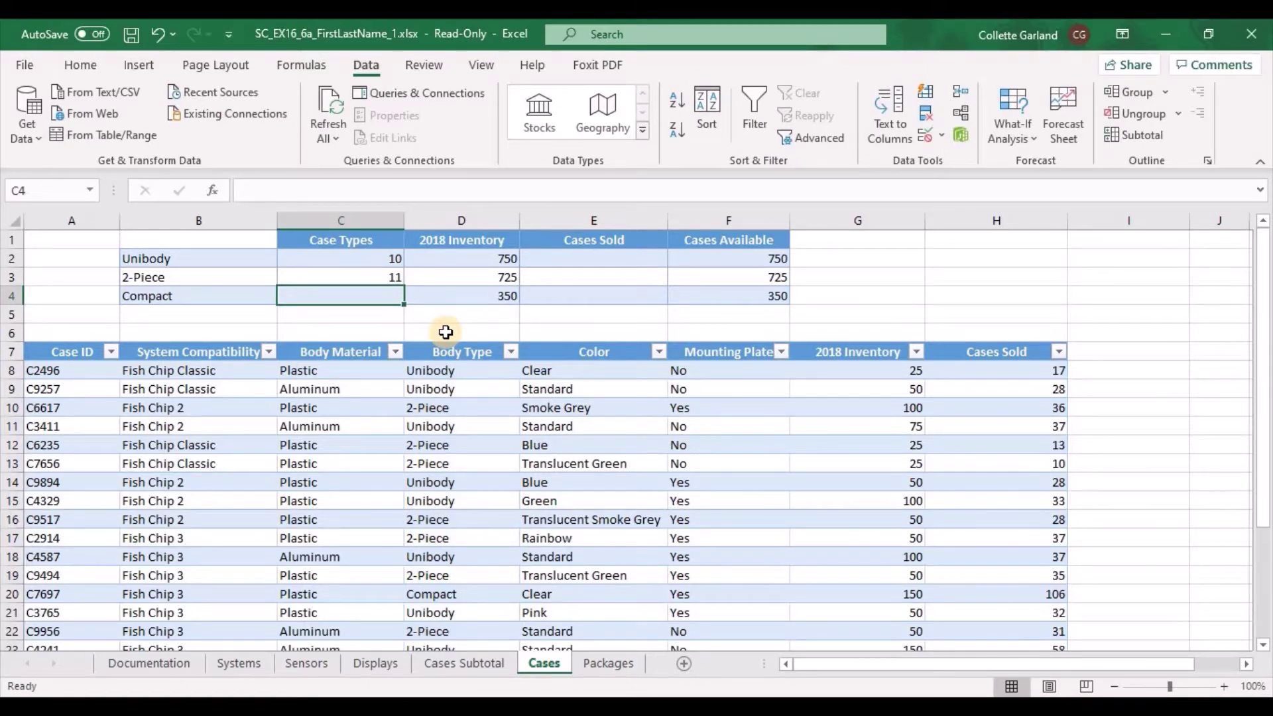
# Enter the formula =COUNTIF(CasesTable[Body Type], "Compact") in cell C4 to count the Compact case types.
pyautogui.write('=')
pyautogui.click(309, 191)
pyautogui.write('COUNTI')
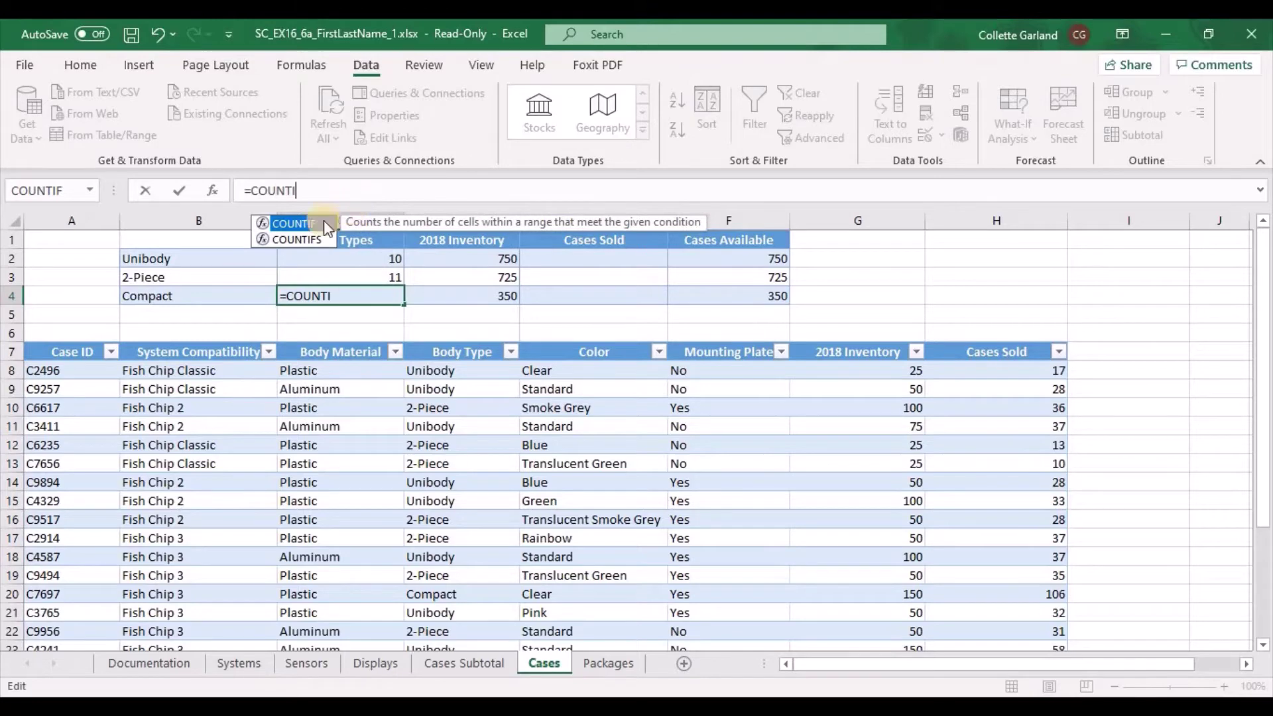
pyautogui.doubleClick(298, 223)
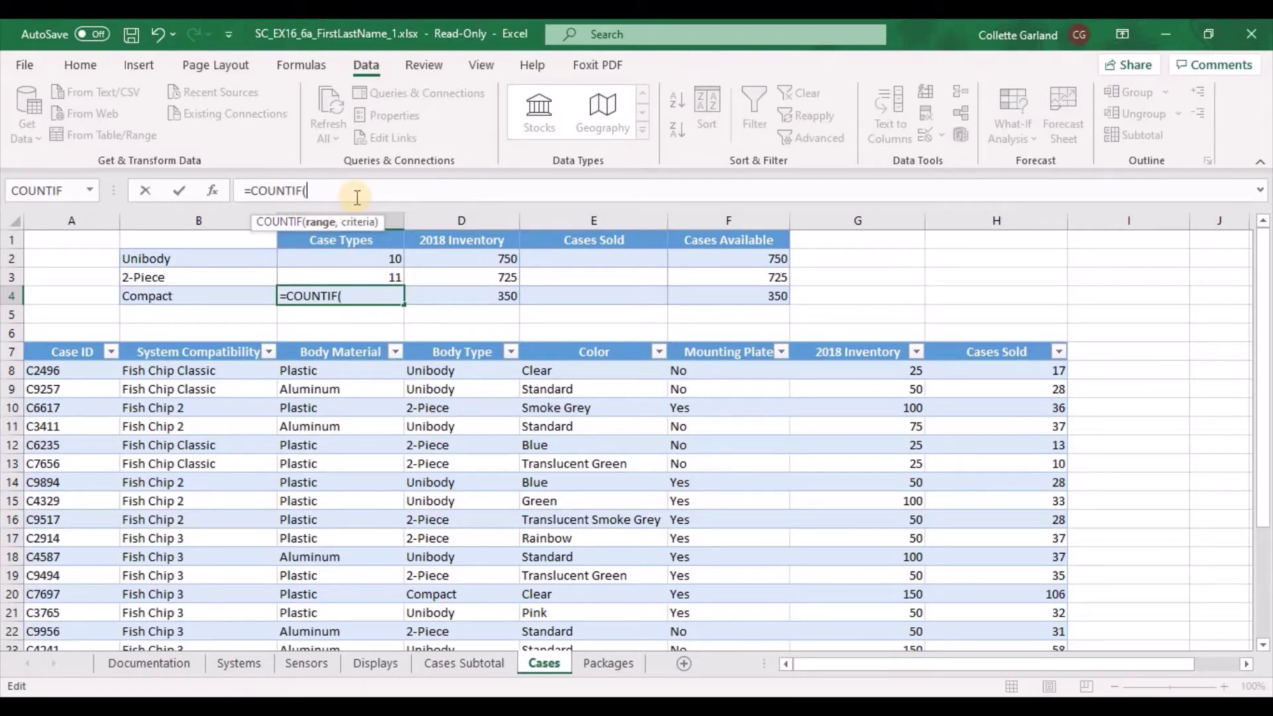
pyautogui.write('Cases')
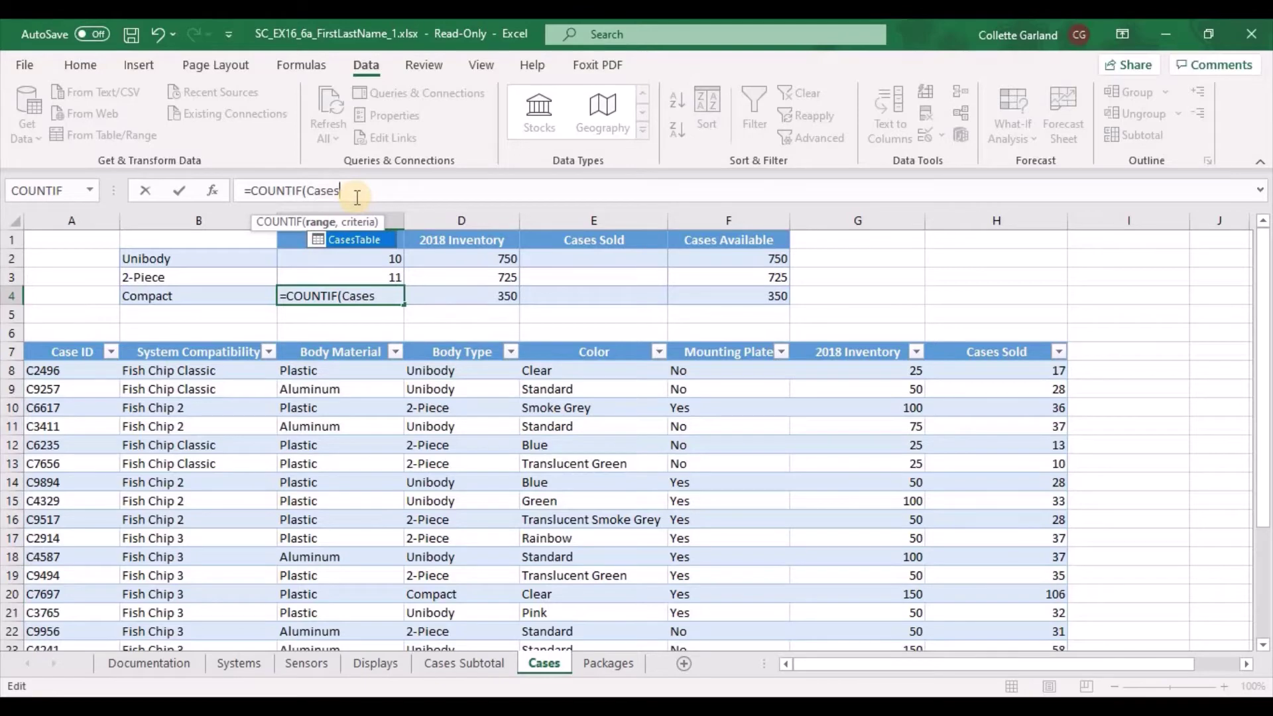
pyautogui.doubleClick(356, 240)
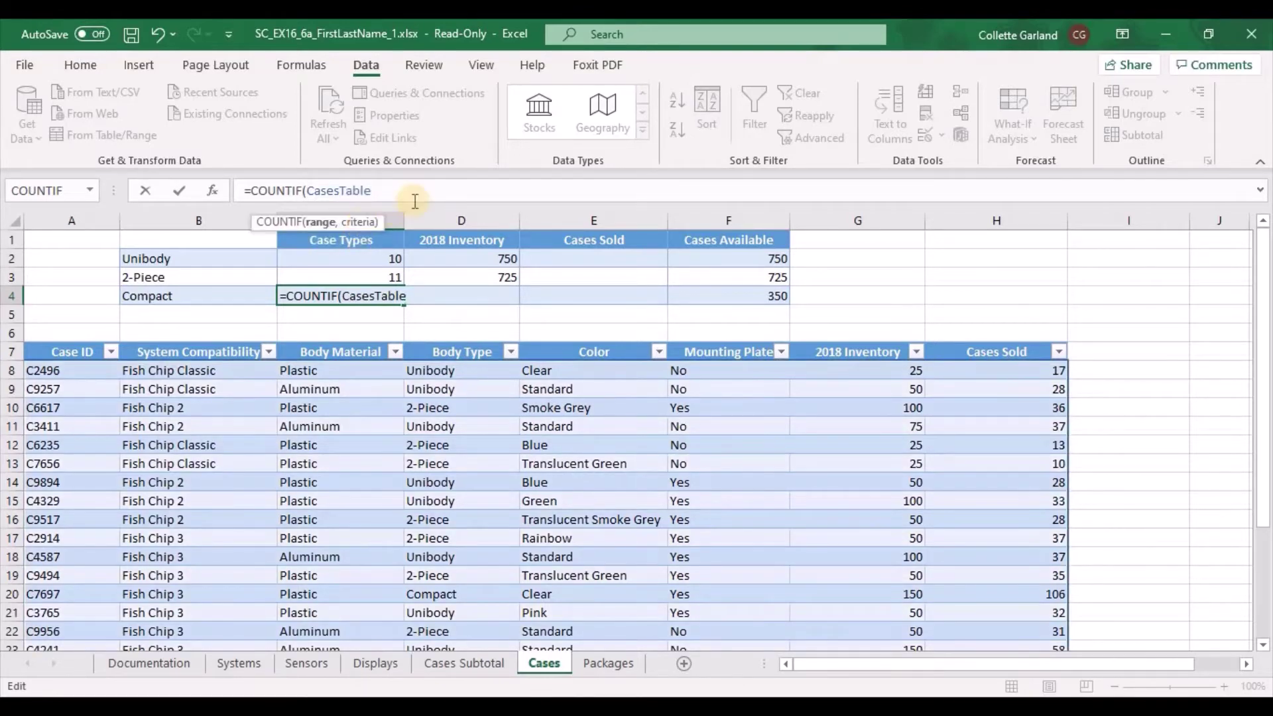
pyautogui.write('[Body')
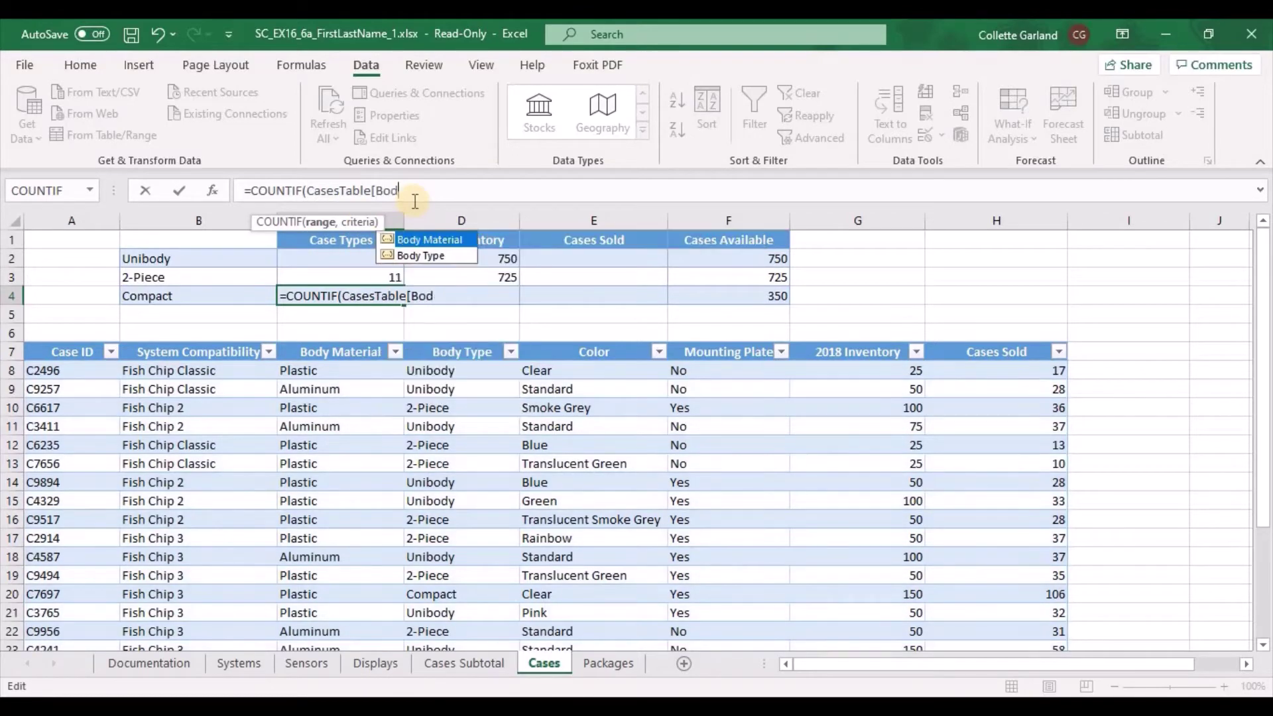
pyautogui.doubleClick(429, 251)
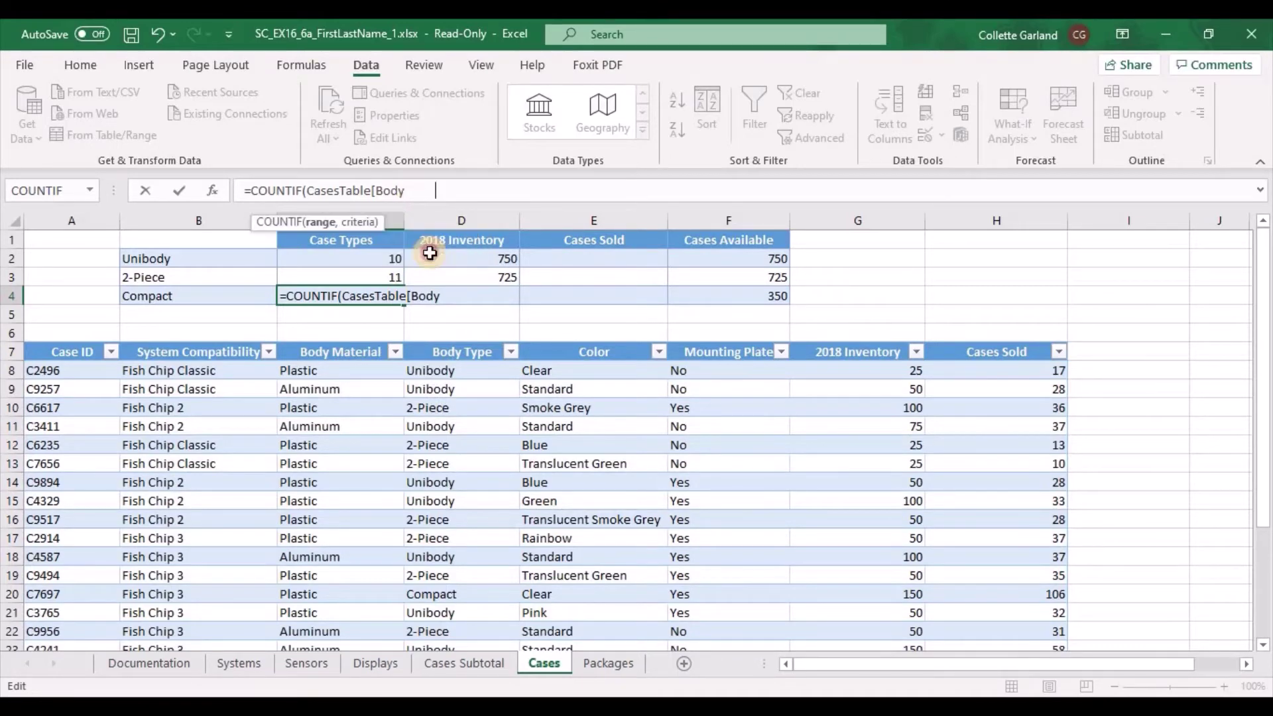
pyautogui.write(']')
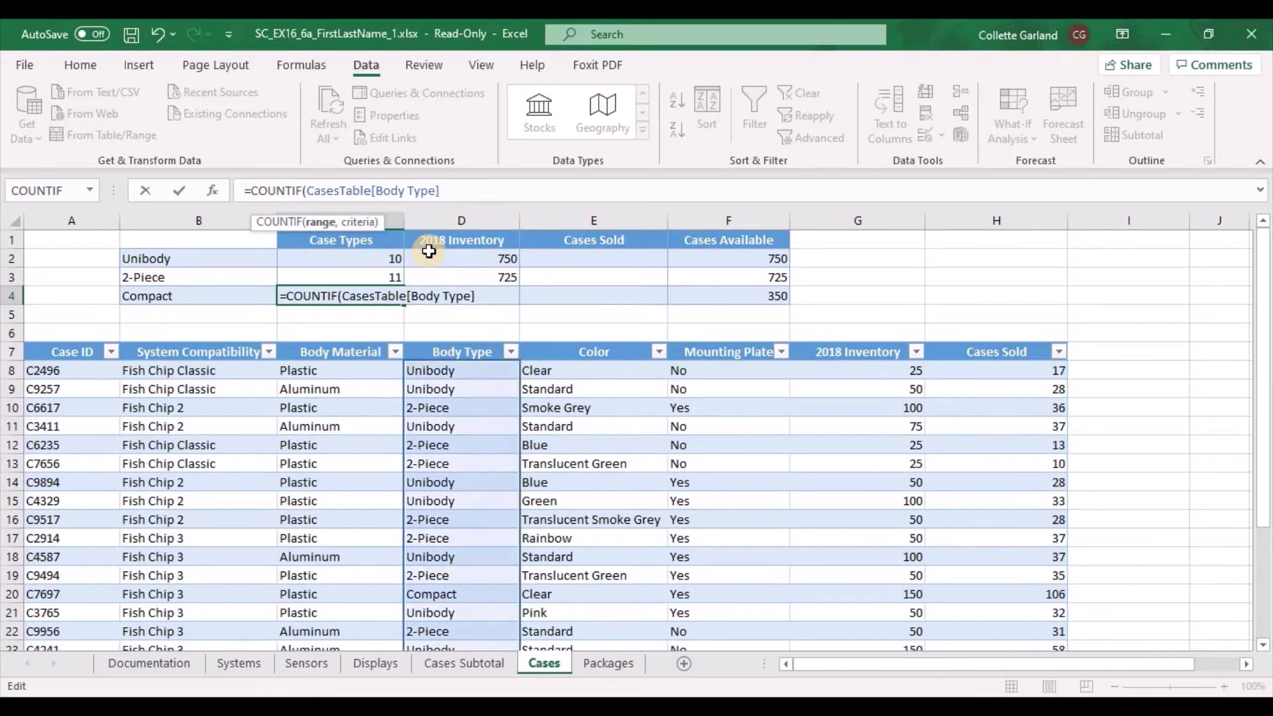
pyautogui.write(', "Compact"')
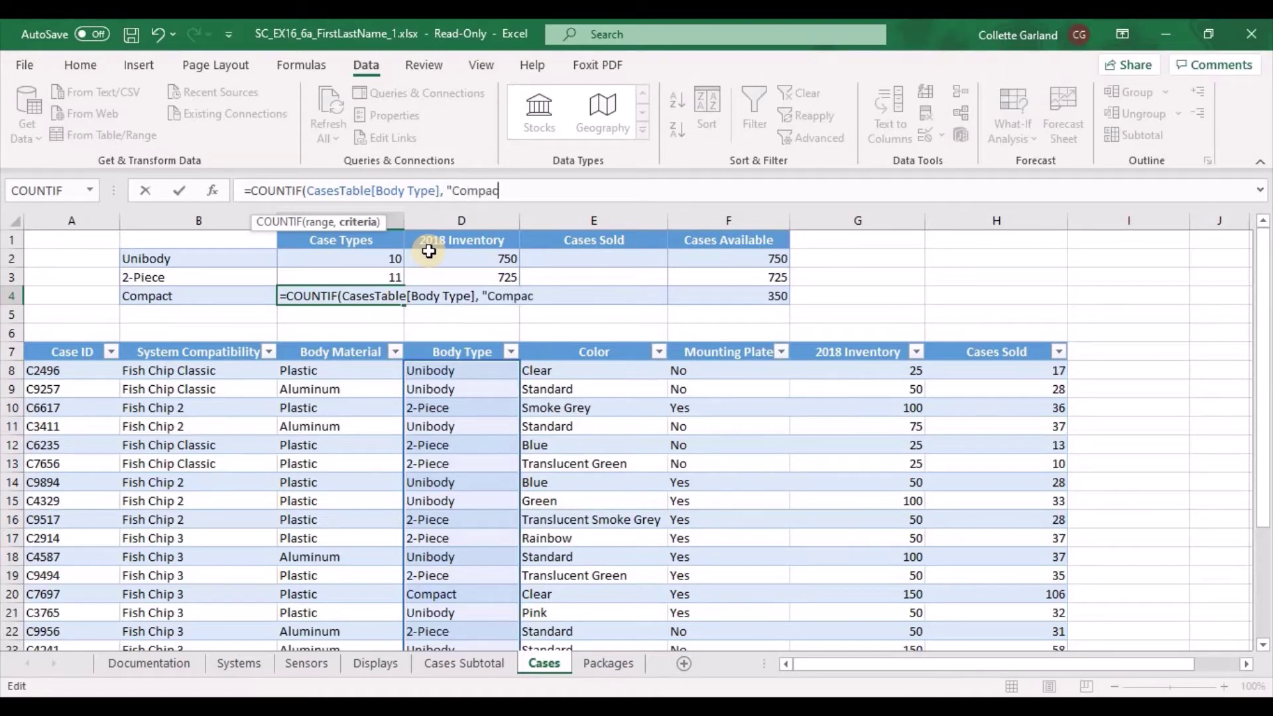
pyautogui.write(')')
pyautogui.press('Return')
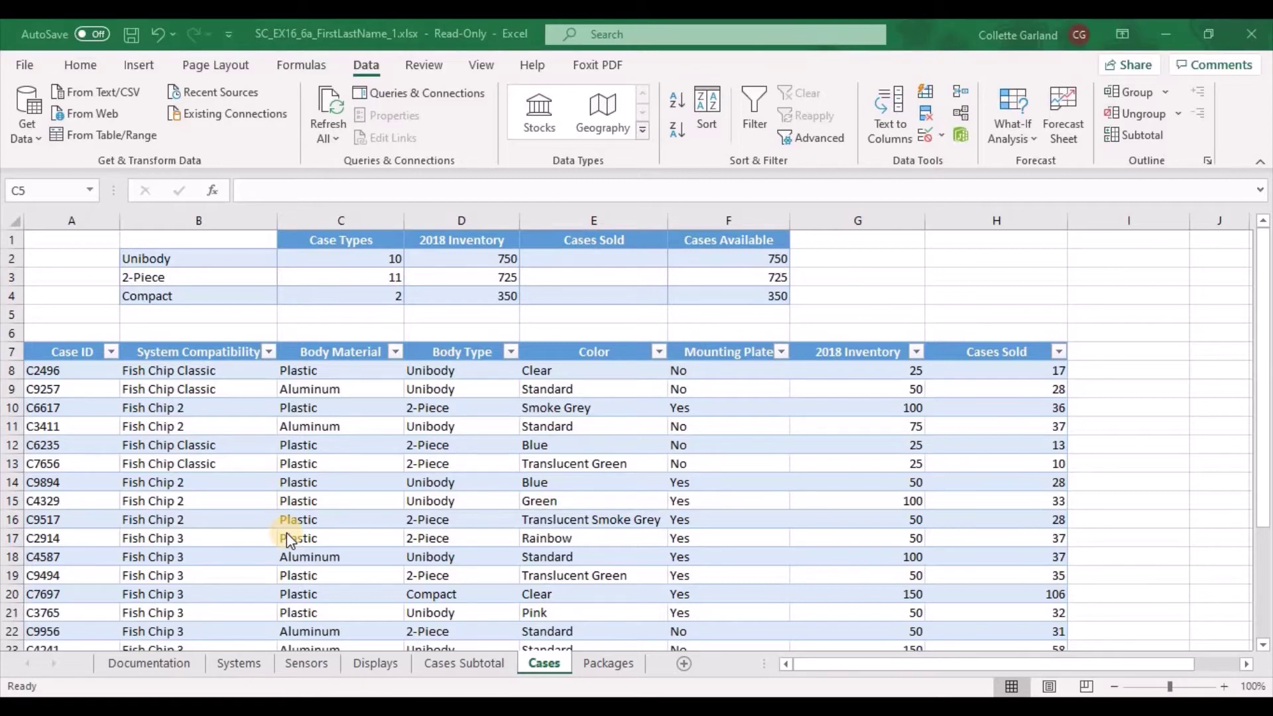
# Find the SUMIF function and insert it into cell E2, the Cases Sold cell for Unibody.
pyautogui.click(551, 258)
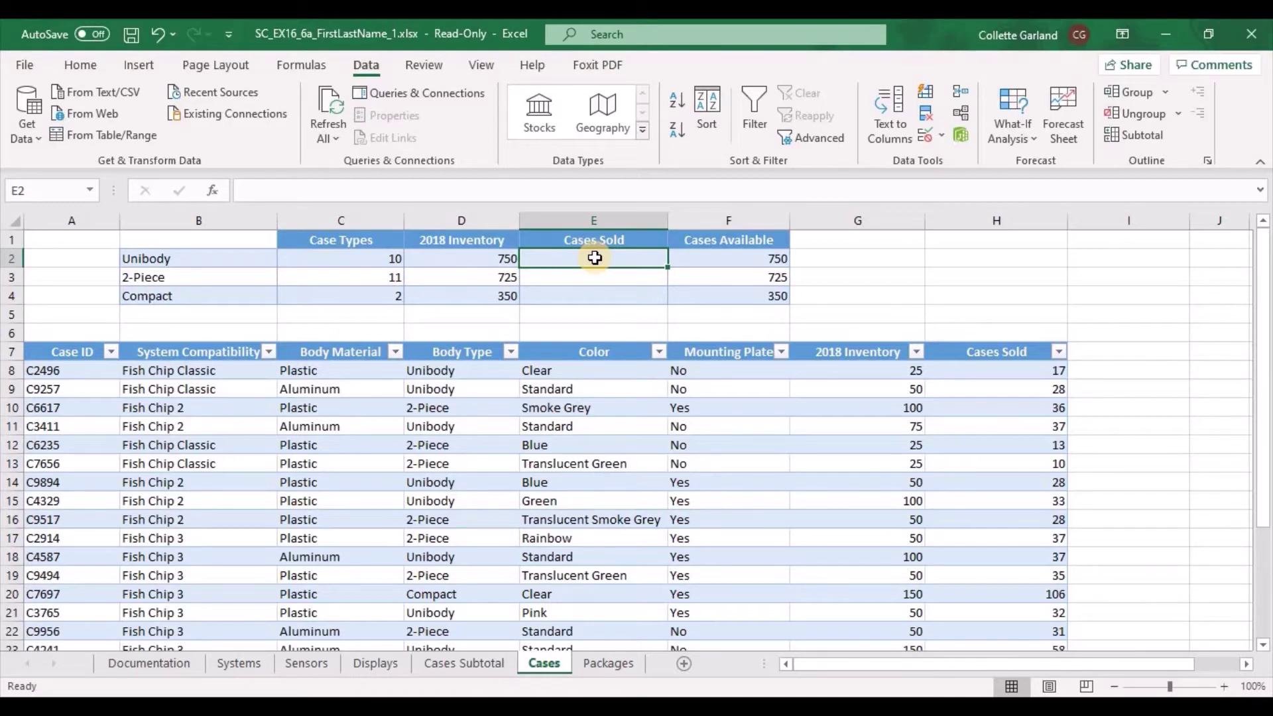
pyautogui.click(213, 190)
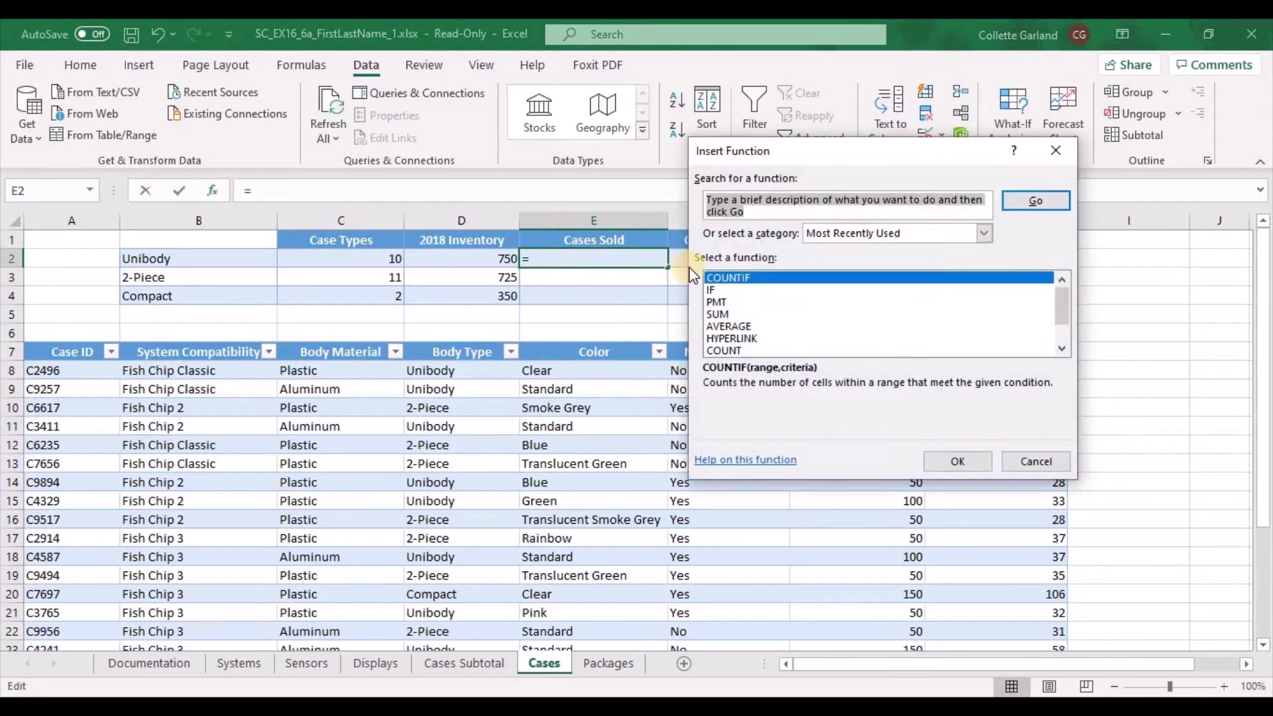
pyautogui.write('sumif')
pyautogui.press('Return')
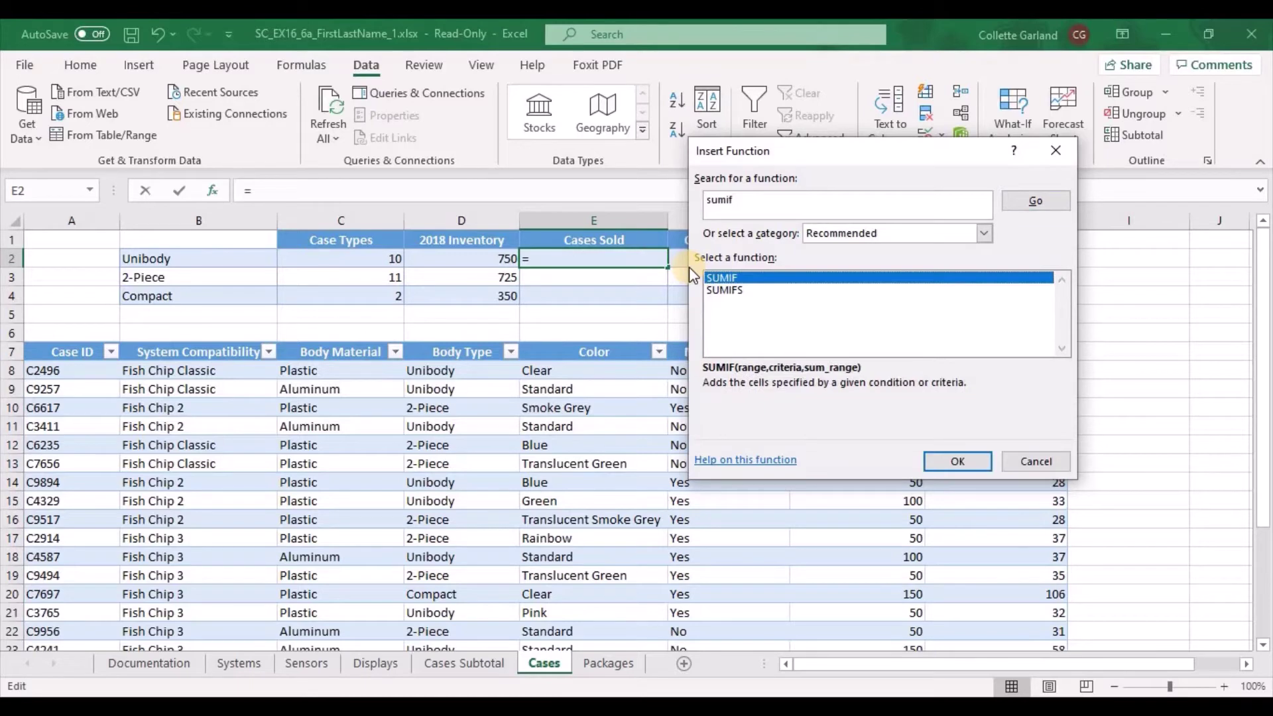
pyautogui.click(966, 464)
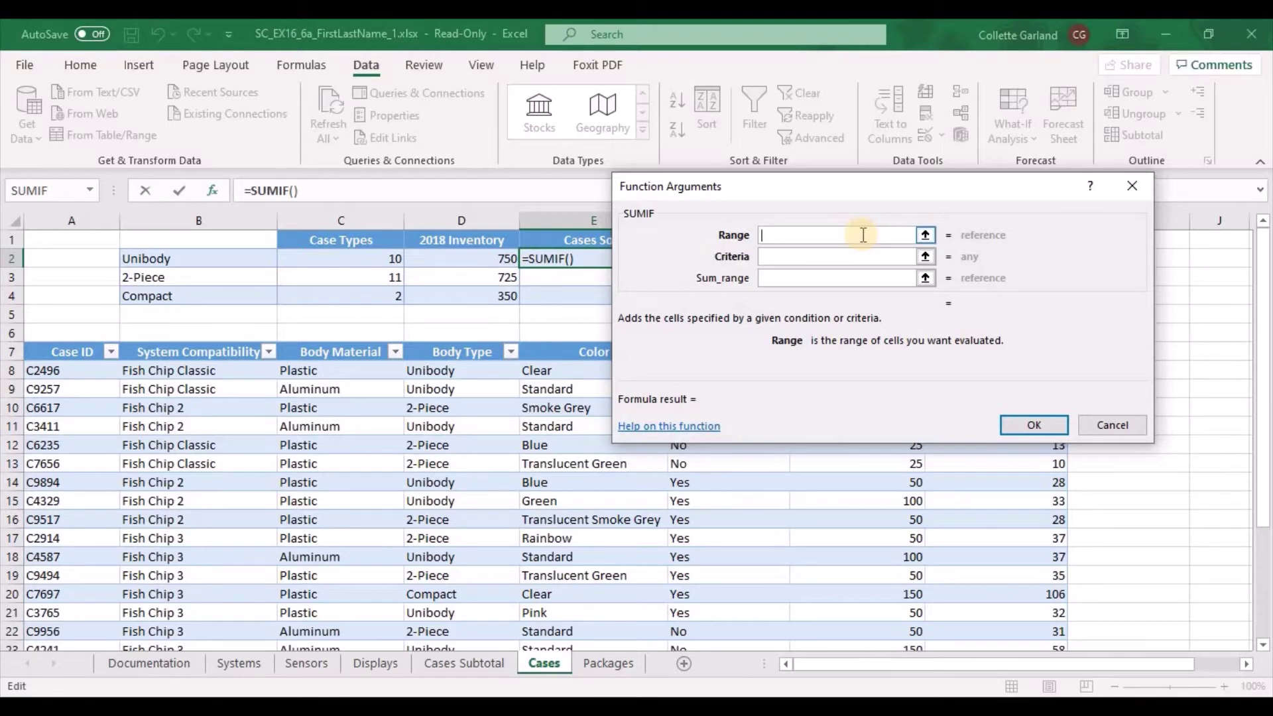
# Complete the SUMIF in E2 with range CasesTable[Body Type], criteria "Unibody" and sum range CasesTable[Cases Sold].
pyautogui.write('Cas')
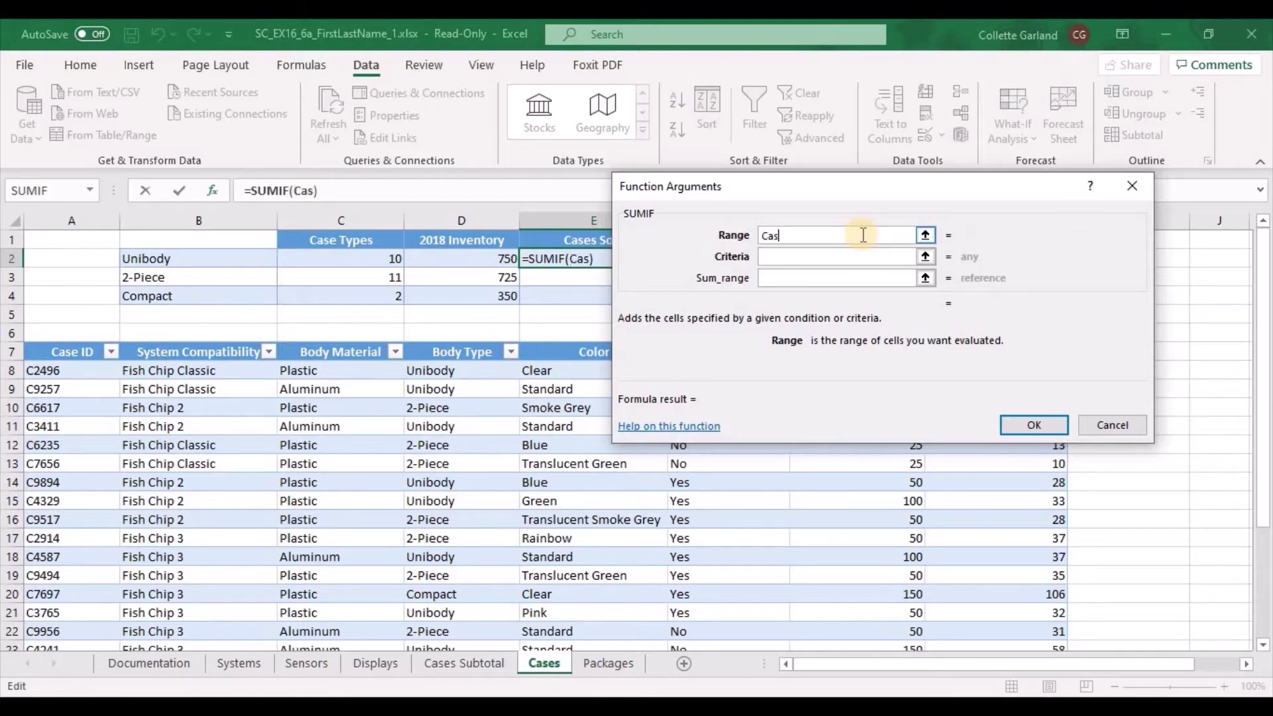
pyautogui.write('esTable[')
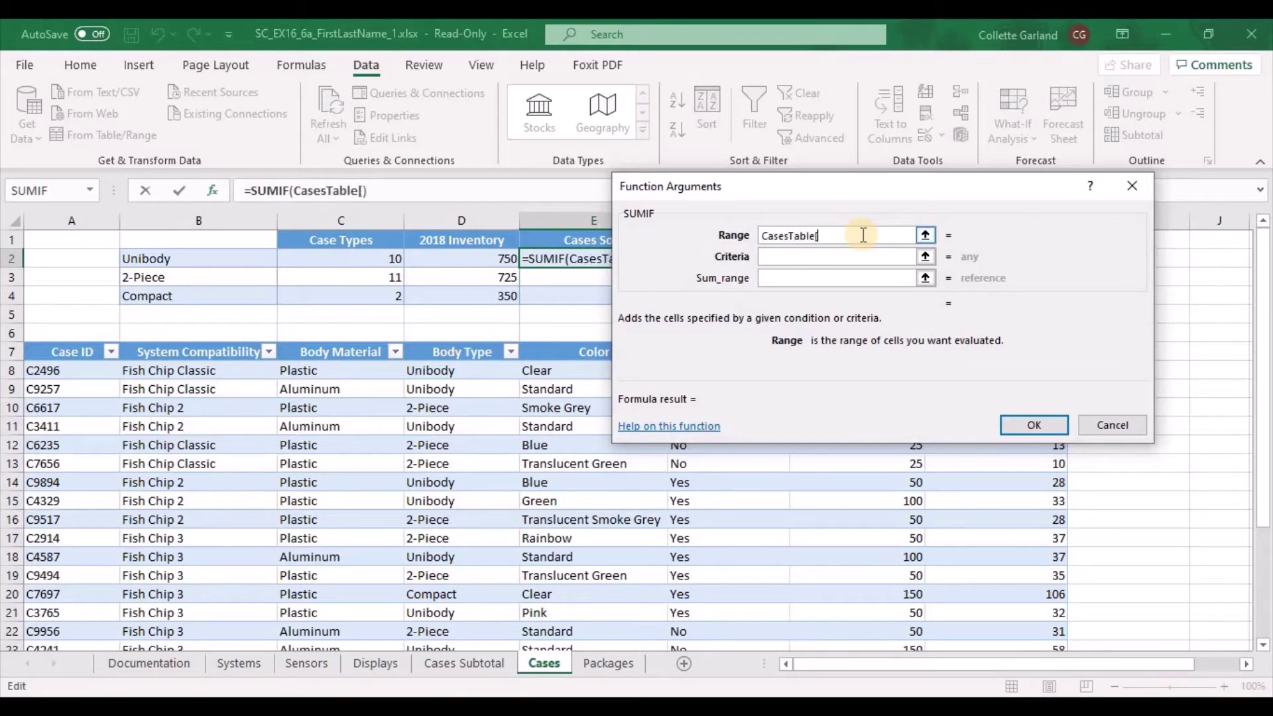
pyautogui.write('Body Type]')
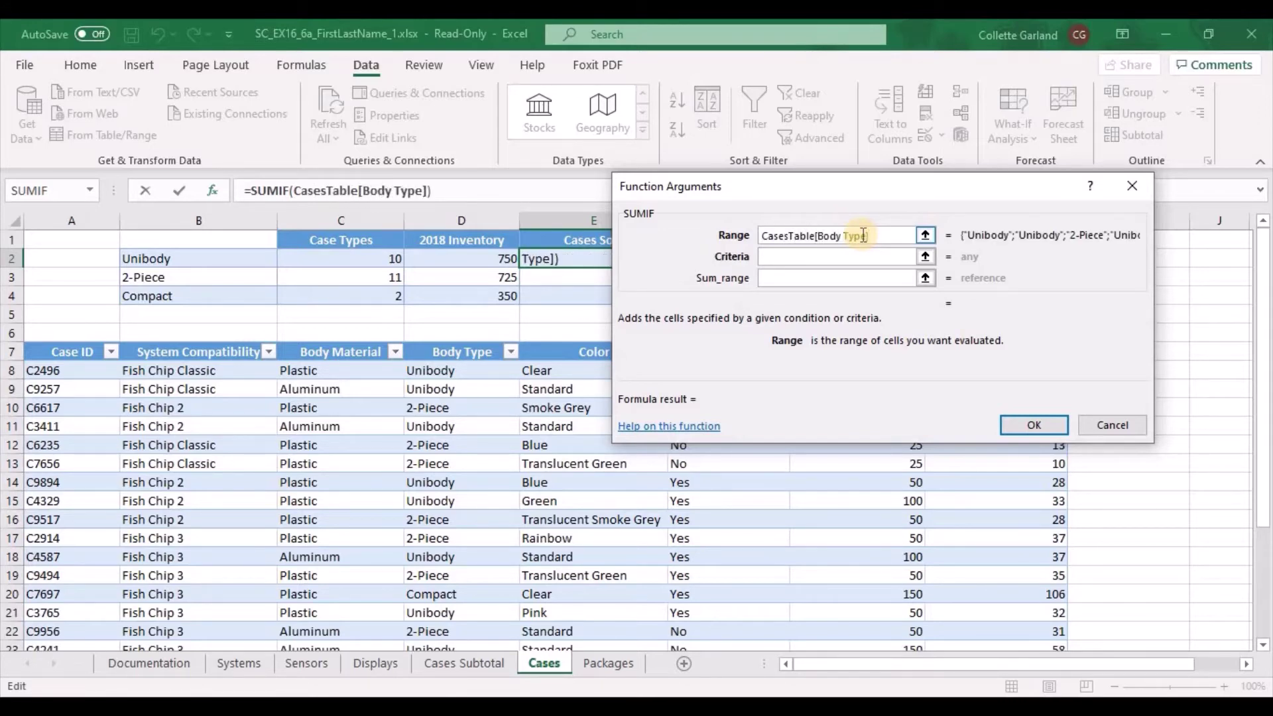
pyautogui.press('Tab')
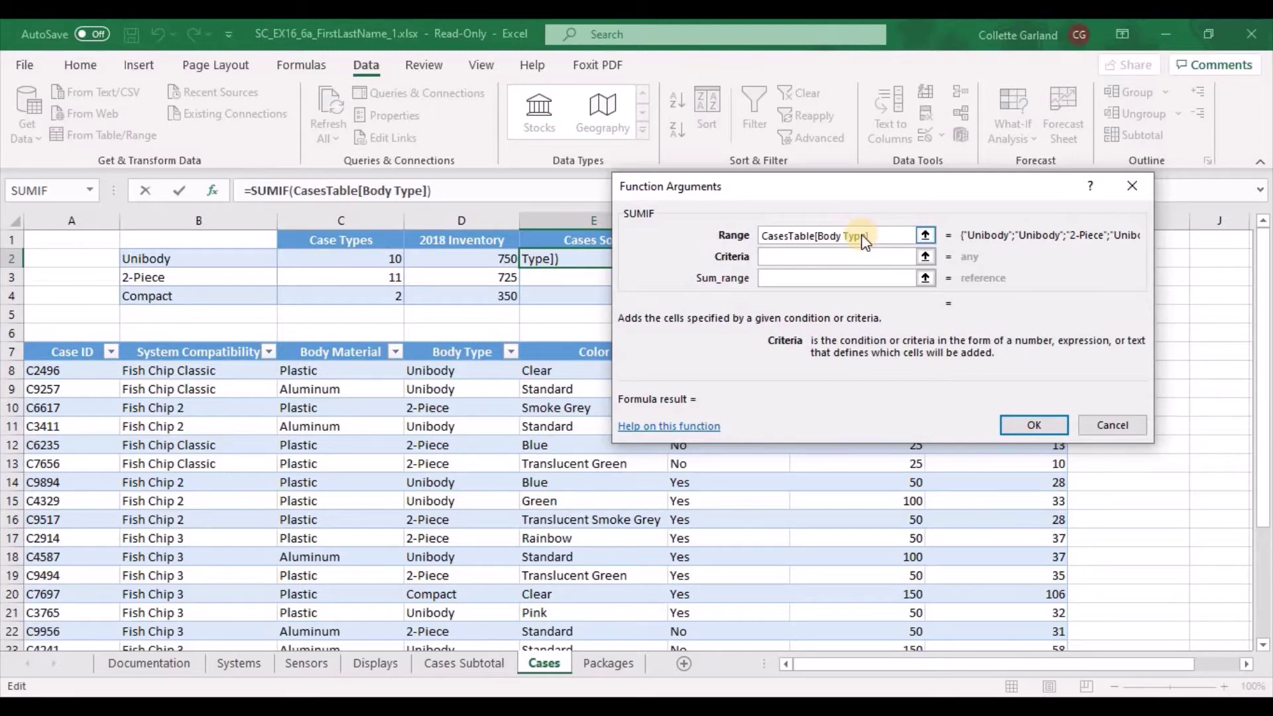
pyautogui.write('"Unibody')
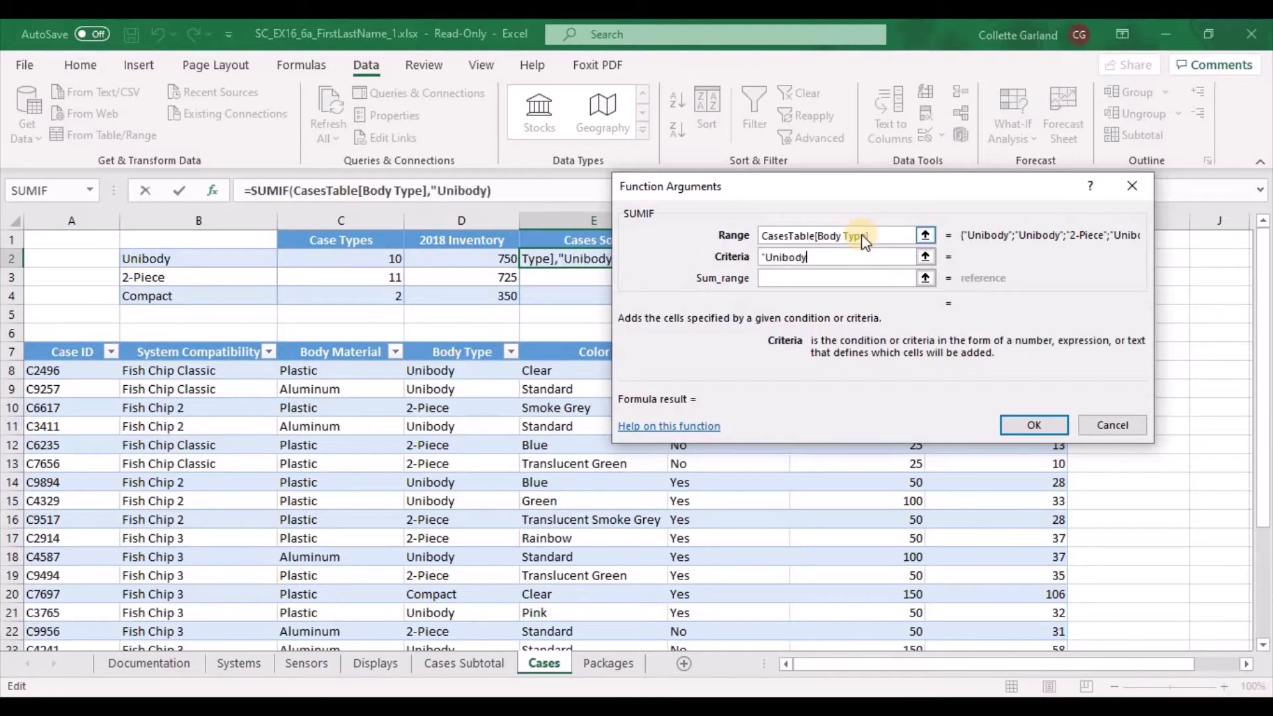
pyautogui.write('"')
pyautogui.press('Tab')
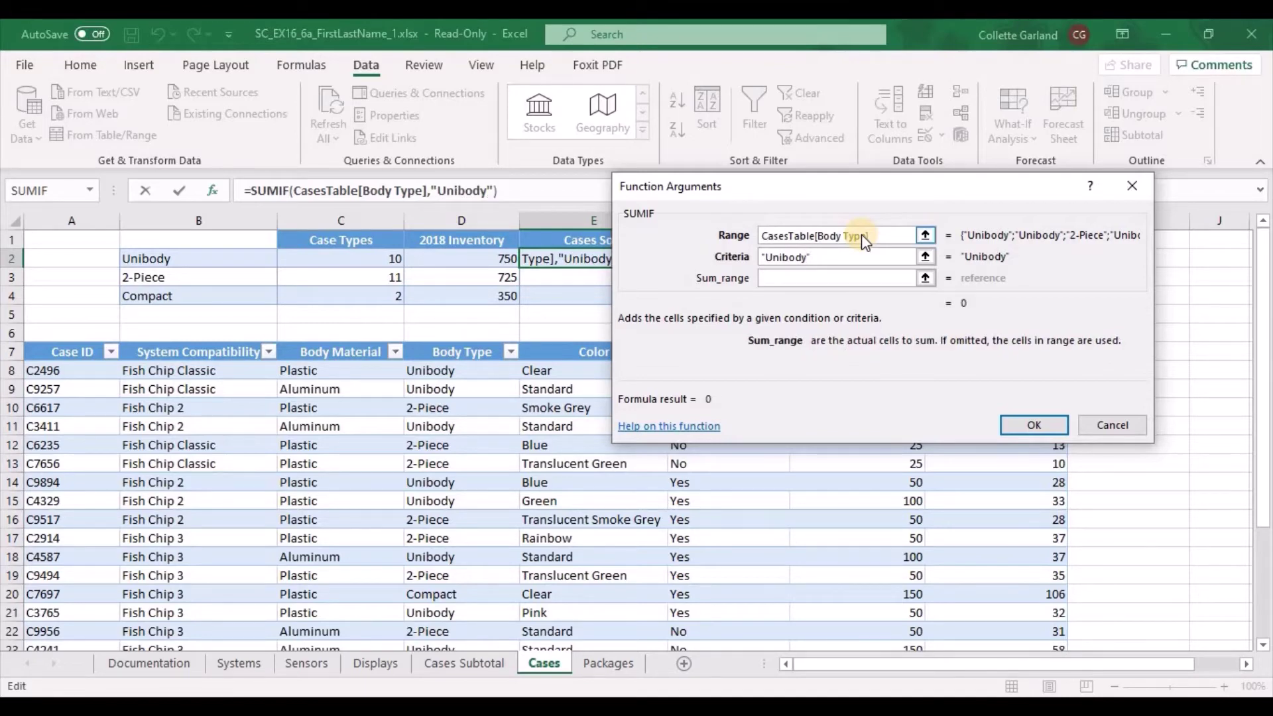
pyautogui.write('CasesTable[Cases ')
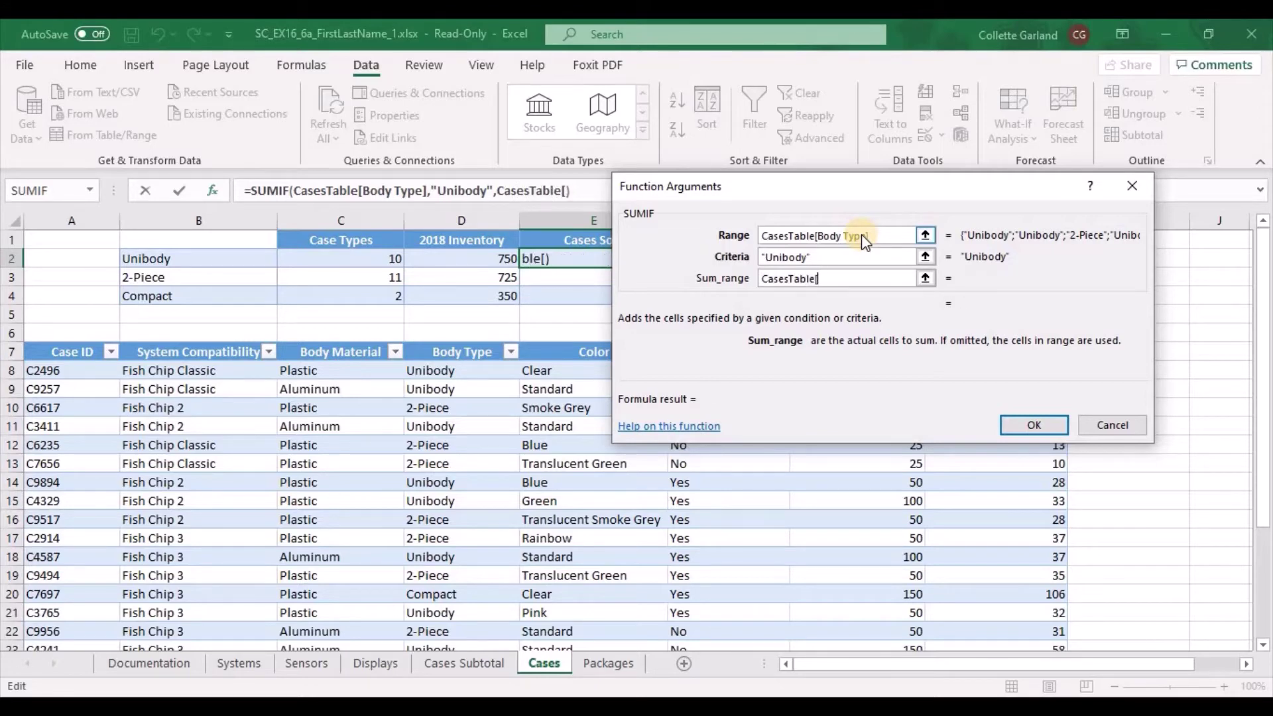
pyautogui.write('Sold]')
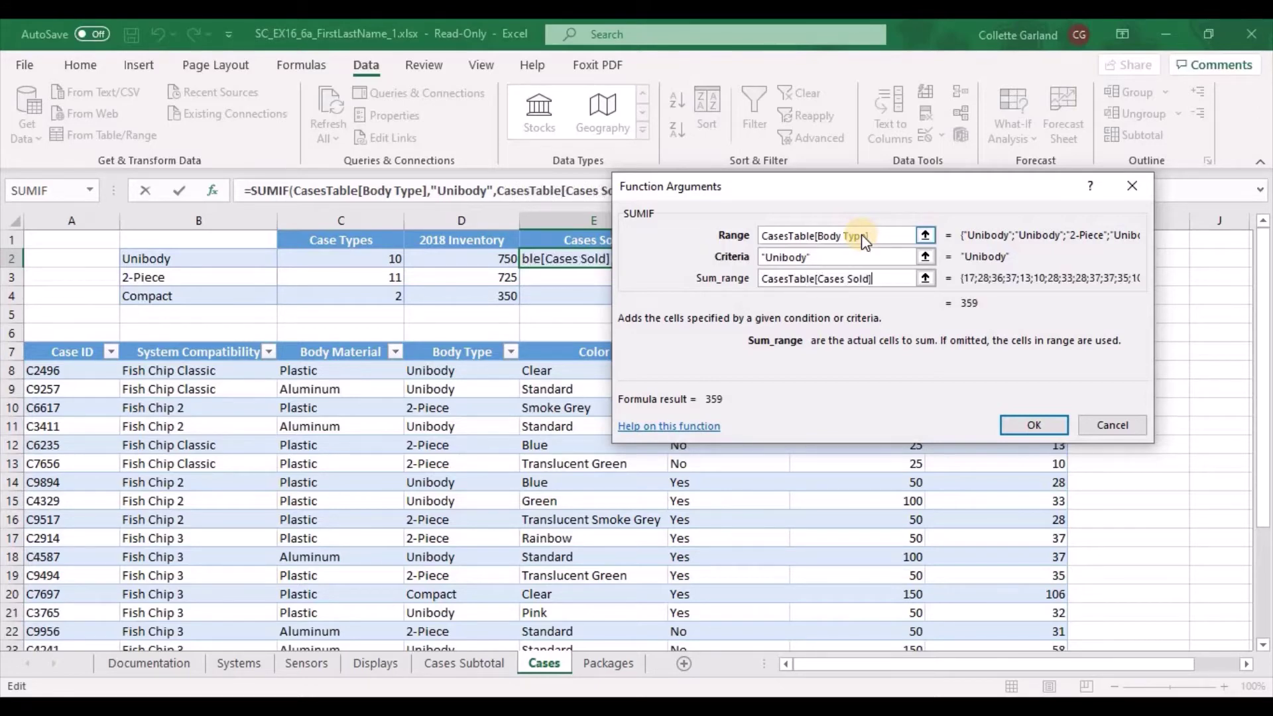
pyautogui.click(1044, 424)
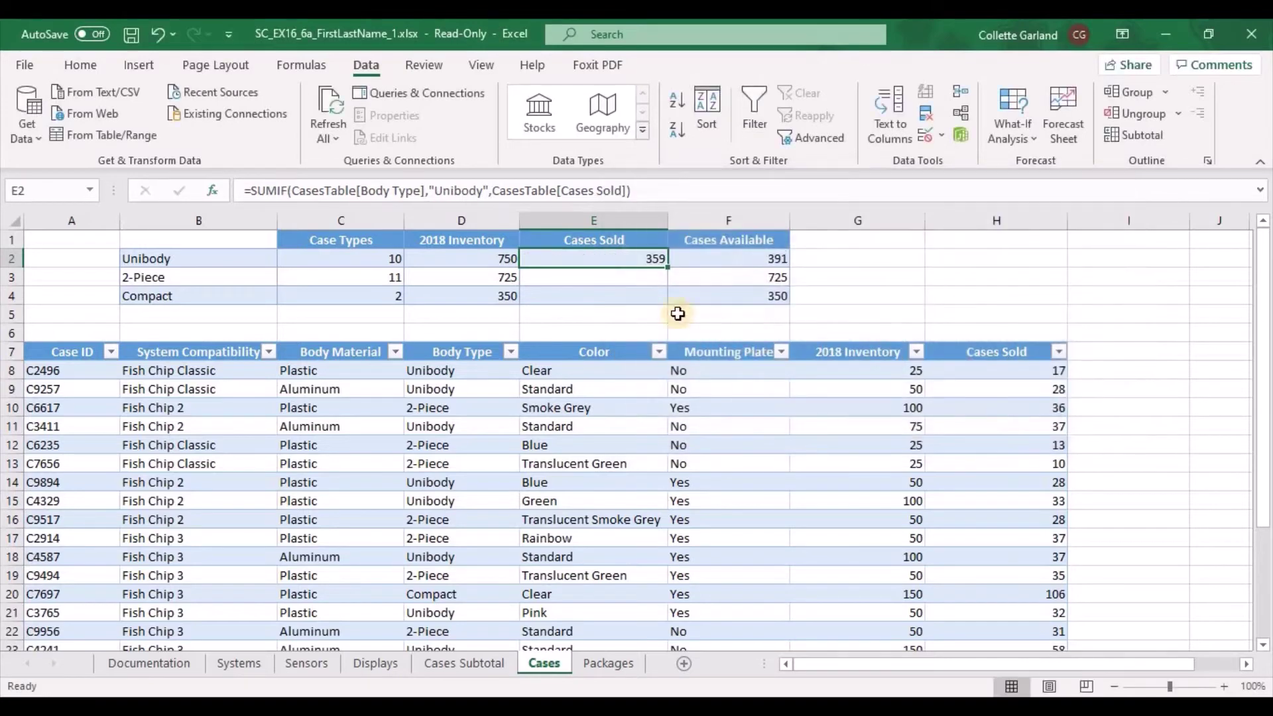
# Insert the SUMIF function into cell E3, the Cases Sold cell for 2-Piece, with the range CasesTable[Body Type].
pyautogui.click(637, 282)
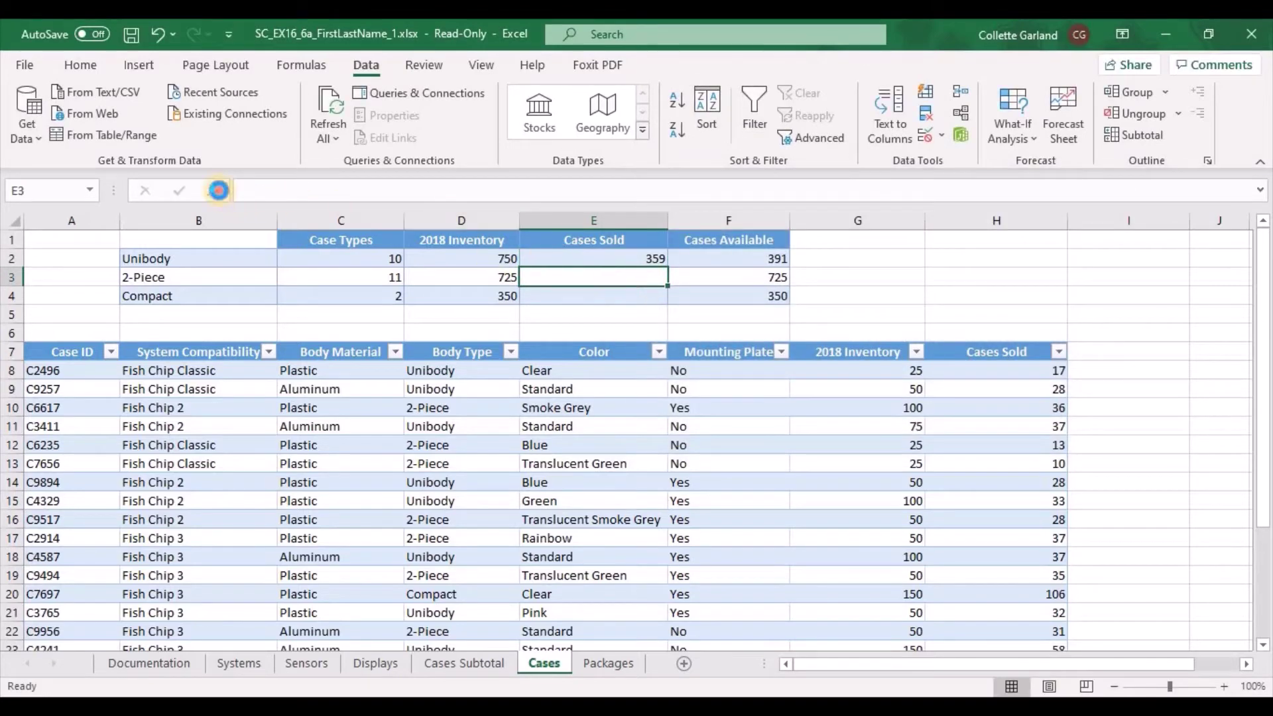
pyautogui.click(212, 190)
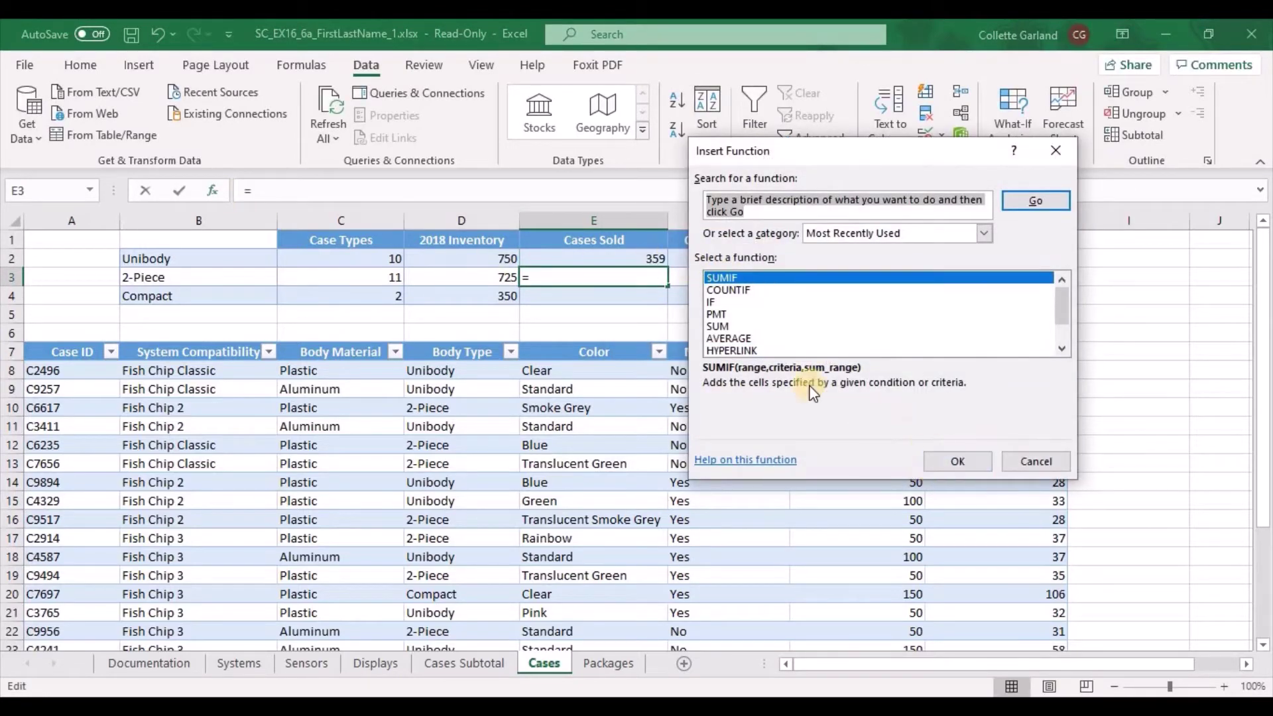
pyautogui.click(942, 462)
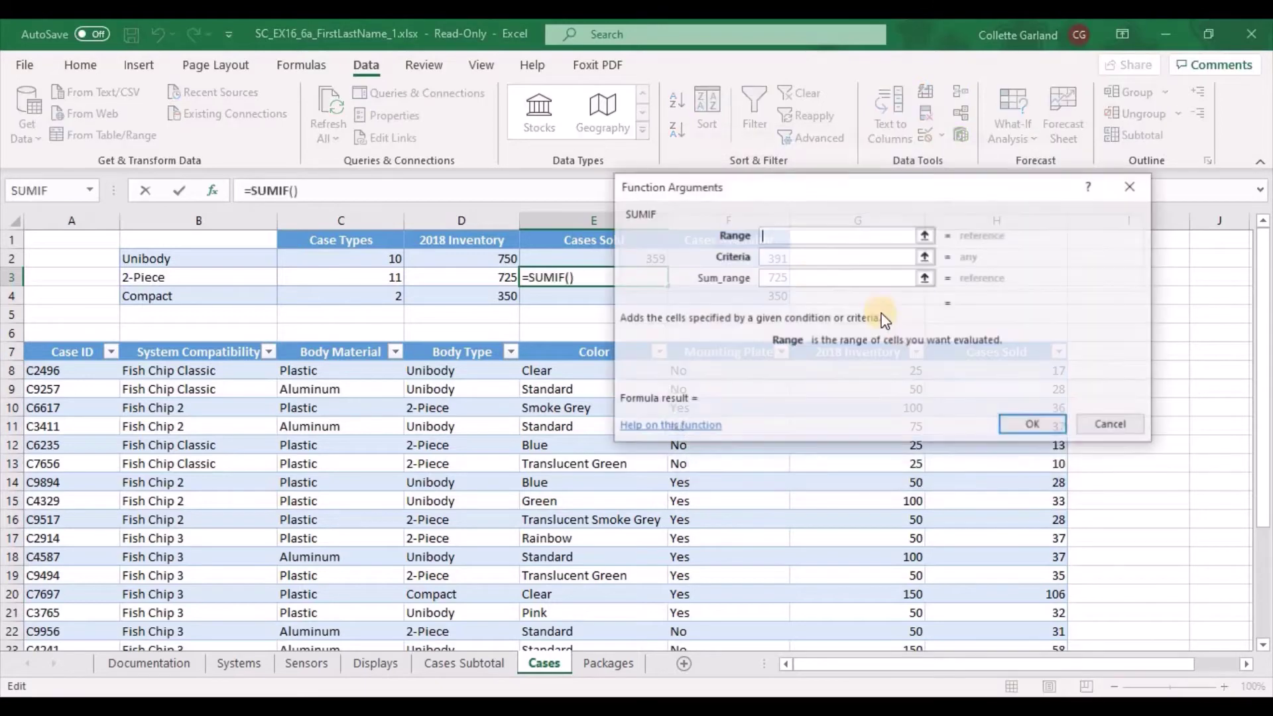
pyautogui.write('Ca')
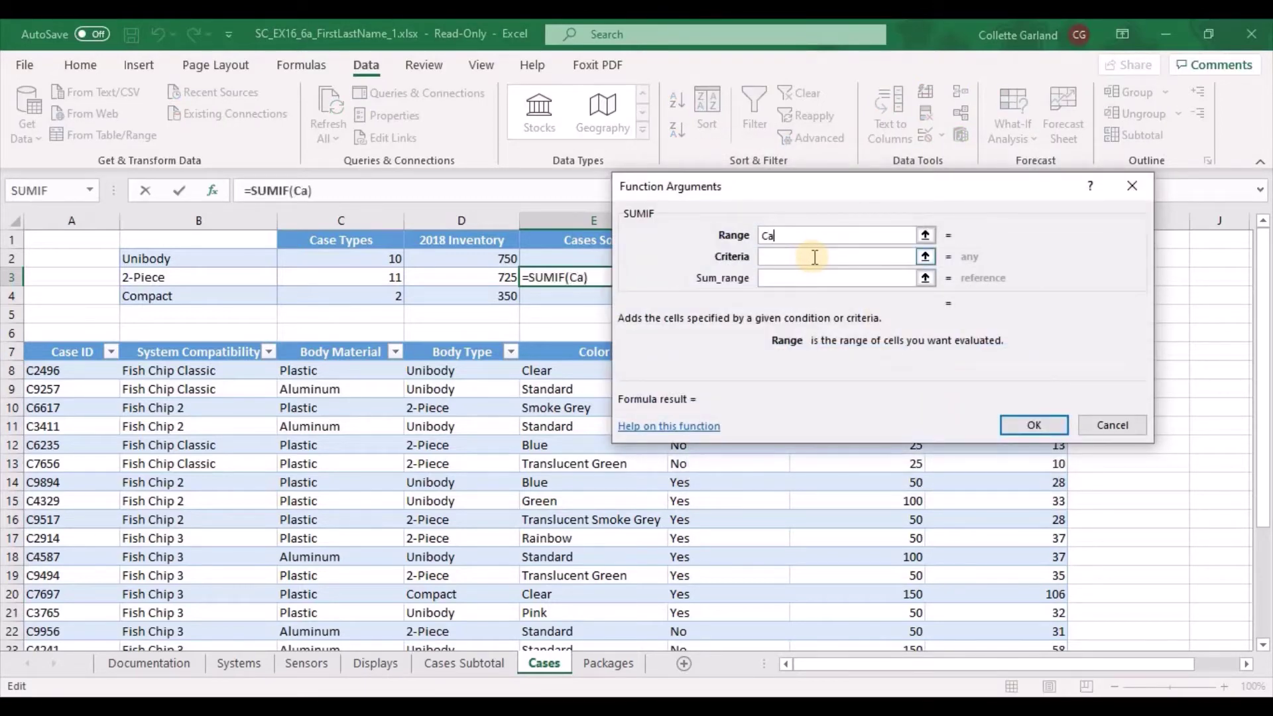
pyautogui.write('sesTable')
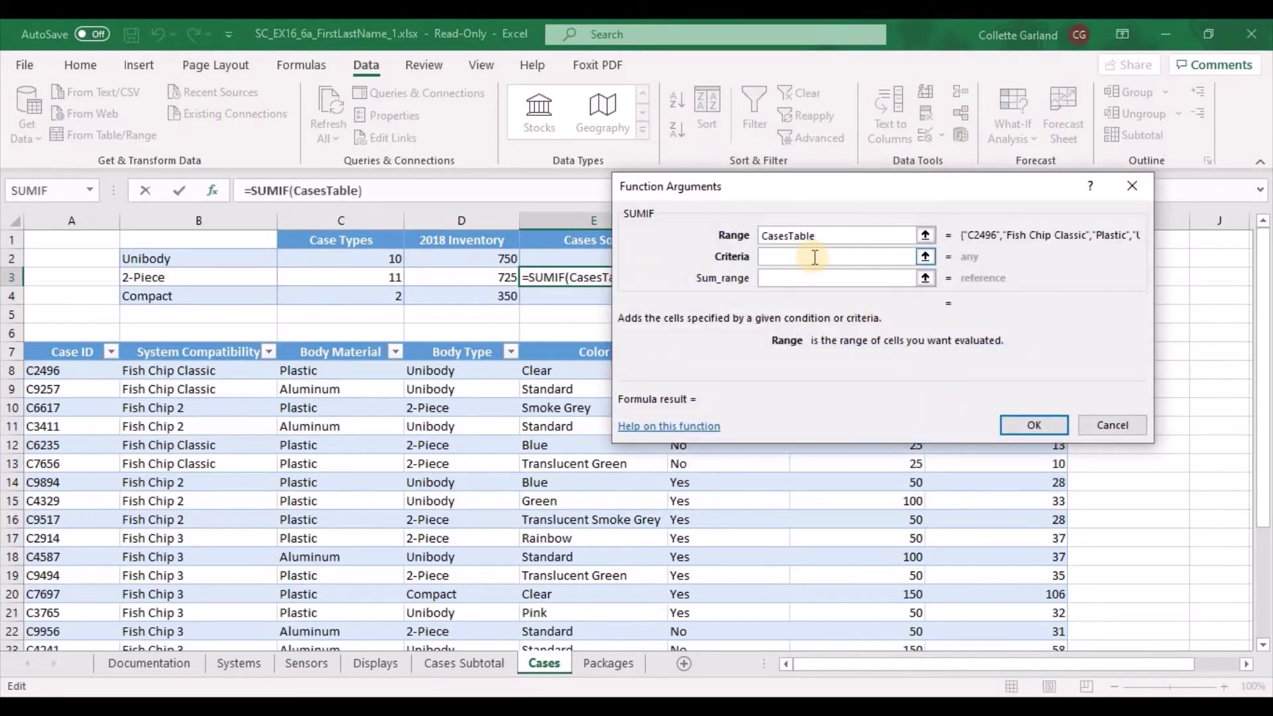
pyautogui.write('[')
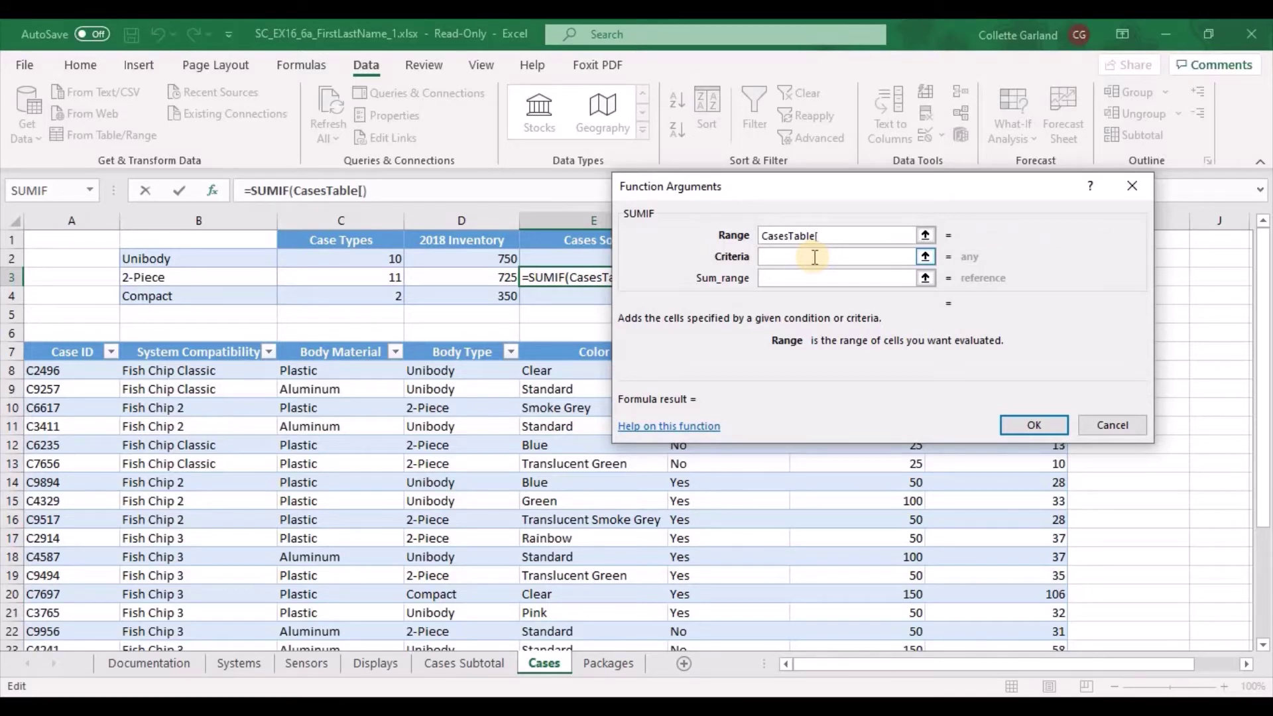
pyautogui.write('Body Type')
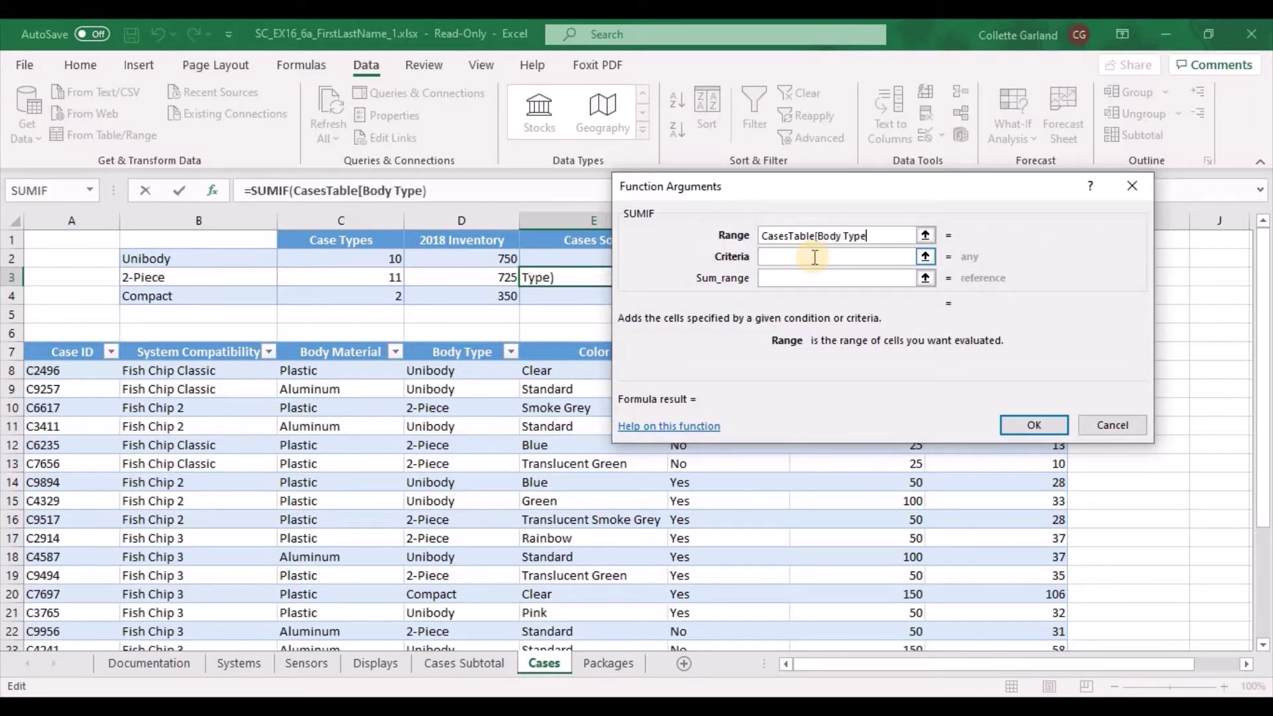
pyautogui.write(']')
# Complete the SUMIF in E3 with the criteria "2-Piece" and the sum range CasesTable[Cases Sold].
pyautogui.click(814, 257)
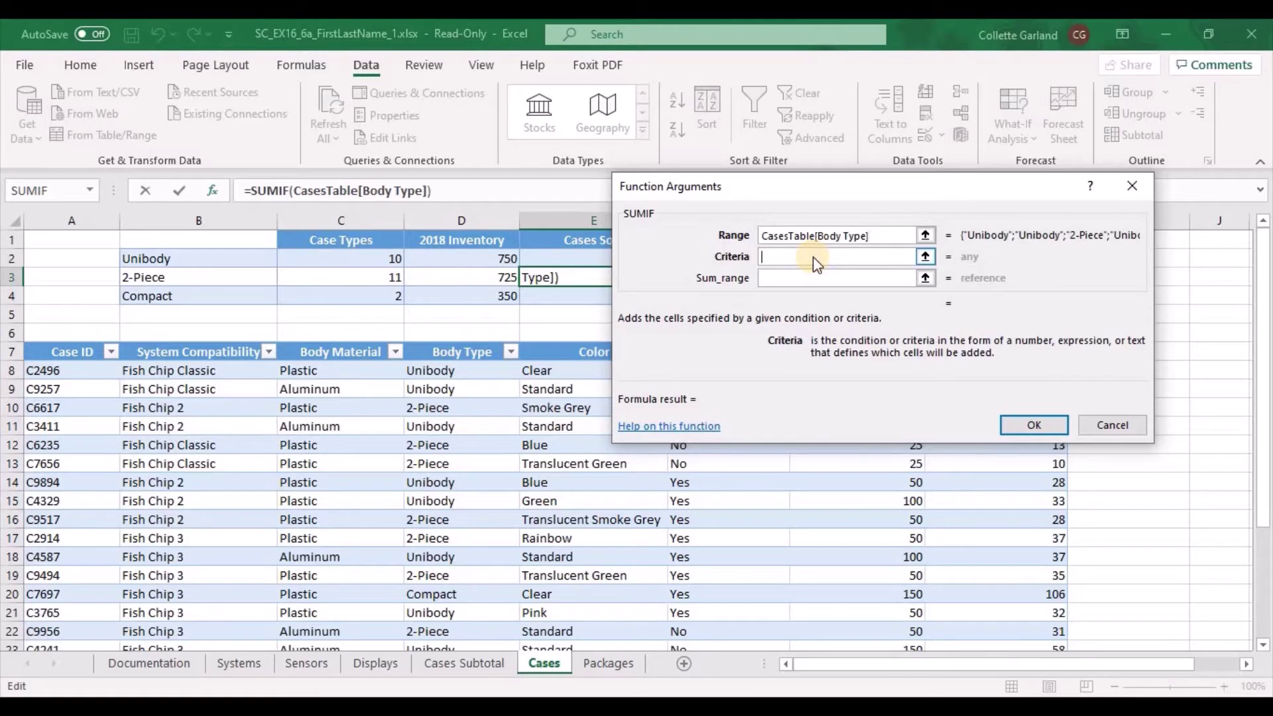
pyautogui.write('"2-Piece"')
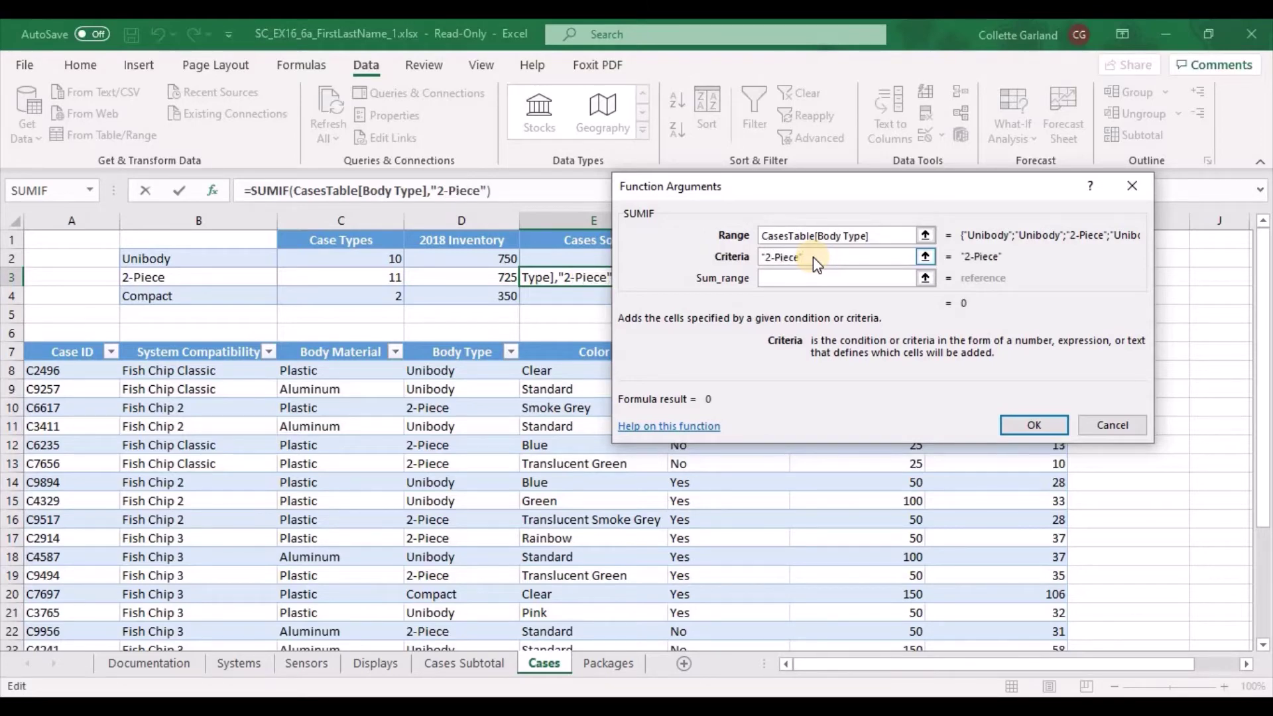
pyautogui.press('Tab')
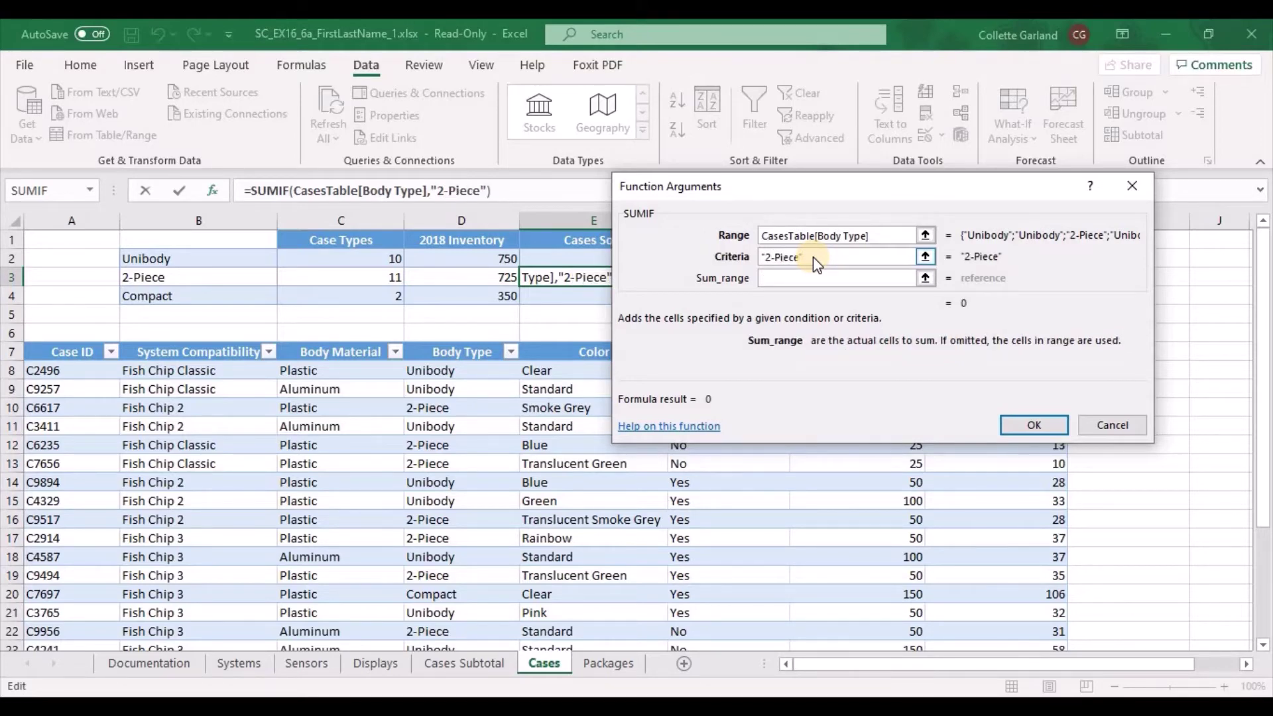
pyautogui.write('CasesT')
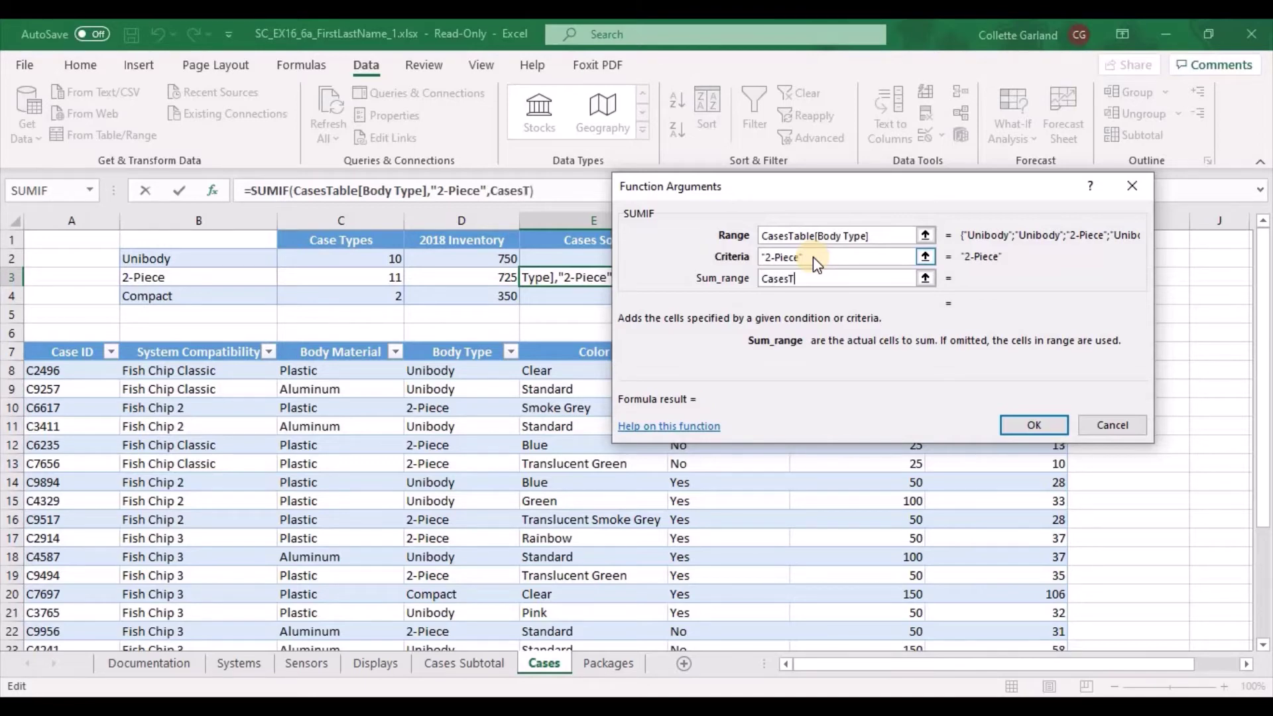
pyautogui.write('able[Cases Sold]')
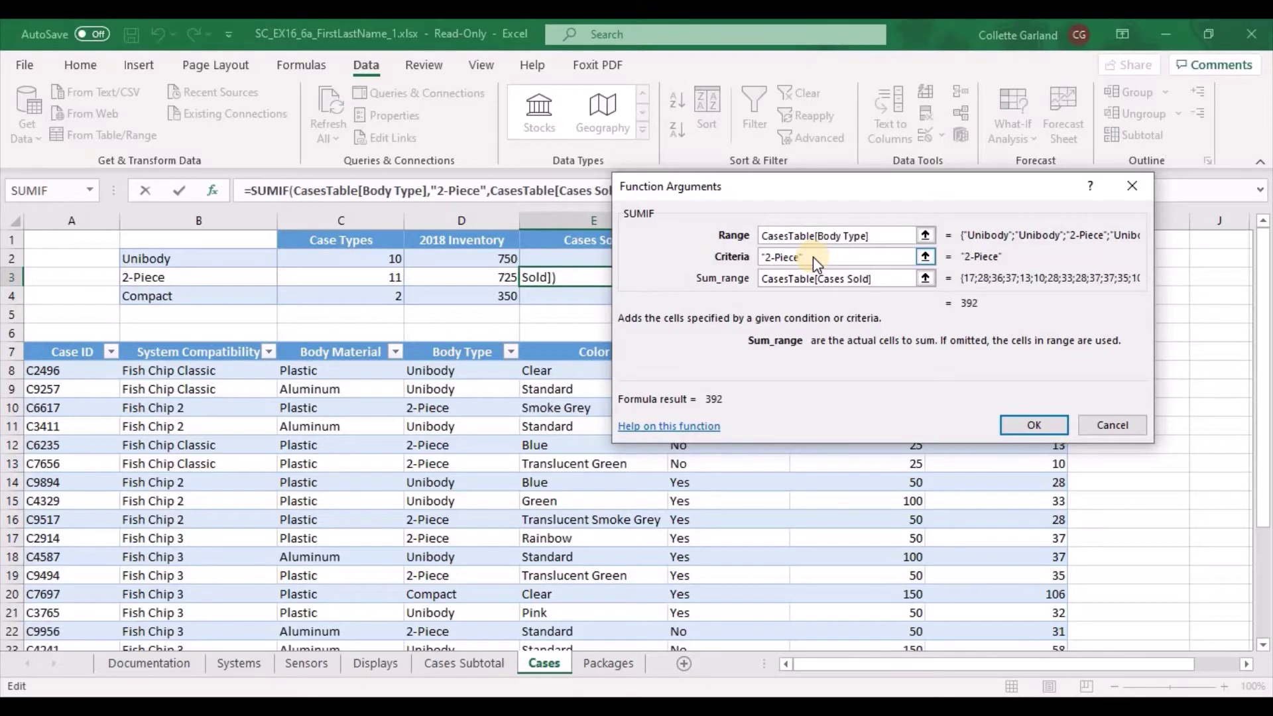
pyautogui.click(1053, 424)
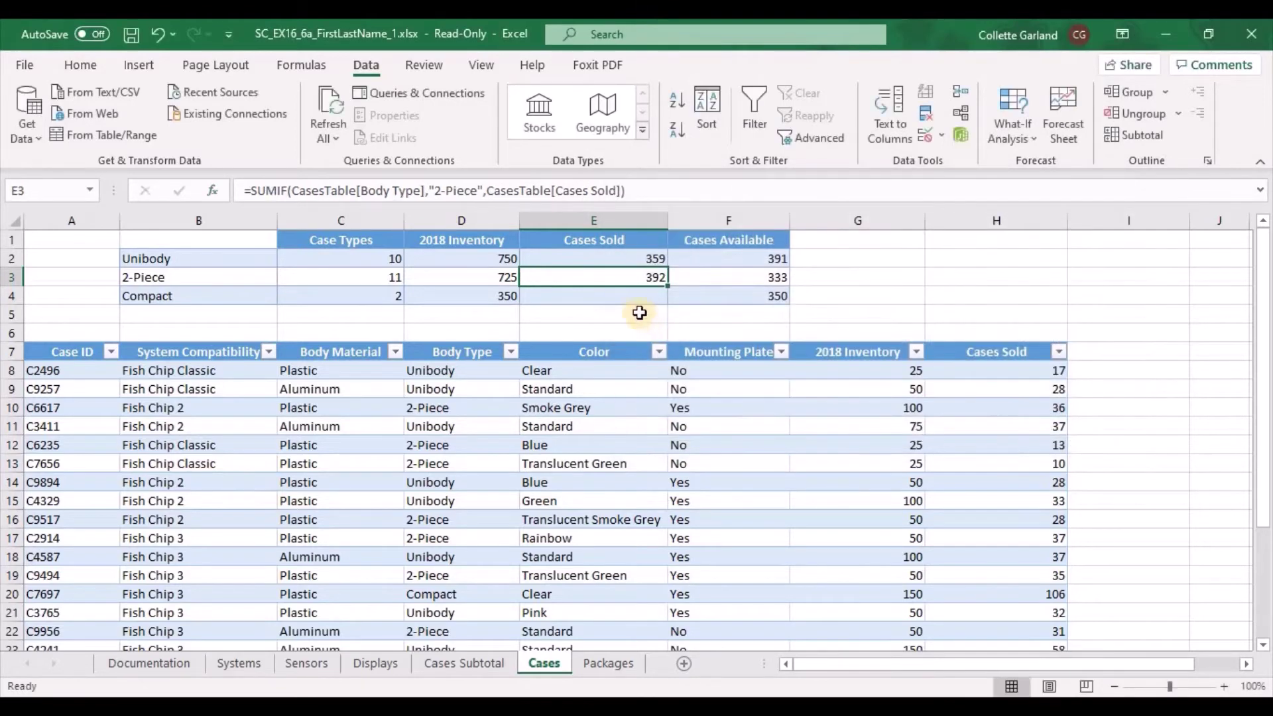
# Insert the SUMIF function into cell E4, the Cases Sold cell for Compact, with the range CasesTable[Body Type].
pyautogui.click(639, 313)
pyautogui.click(213, 190)
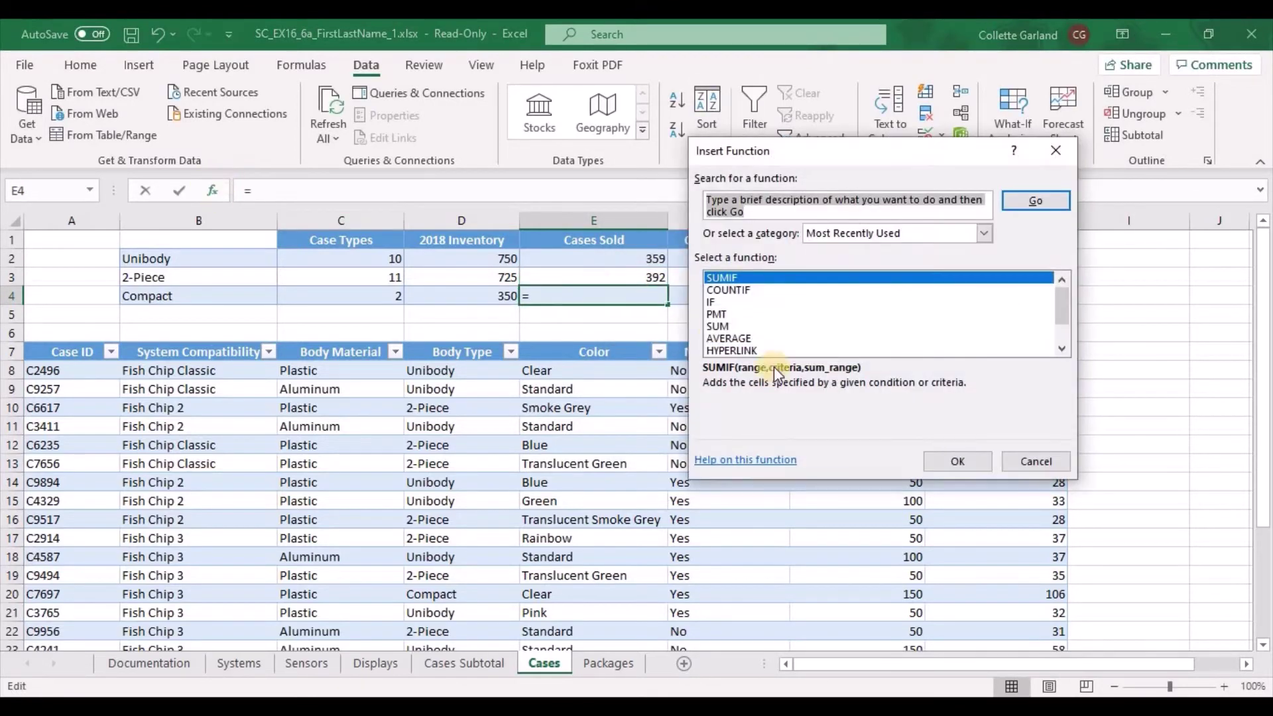
pyautogui.click(945, 459)
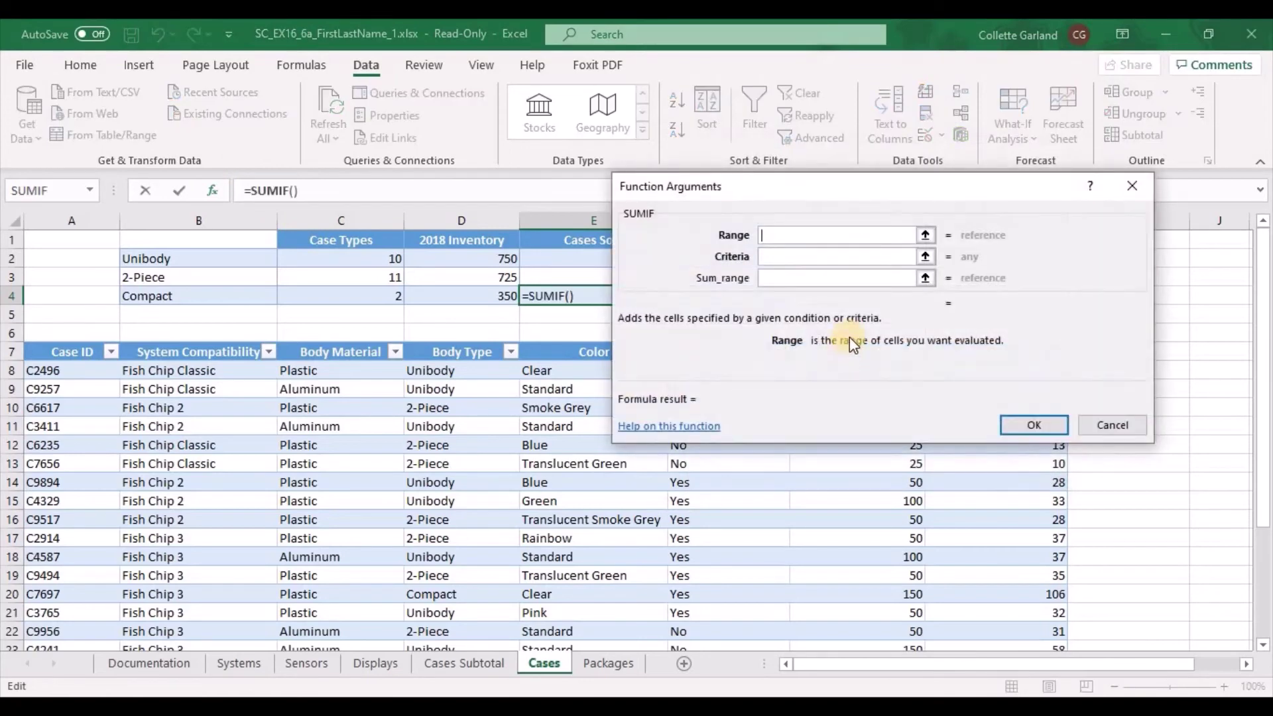
pyautogui.write('CasesTable')
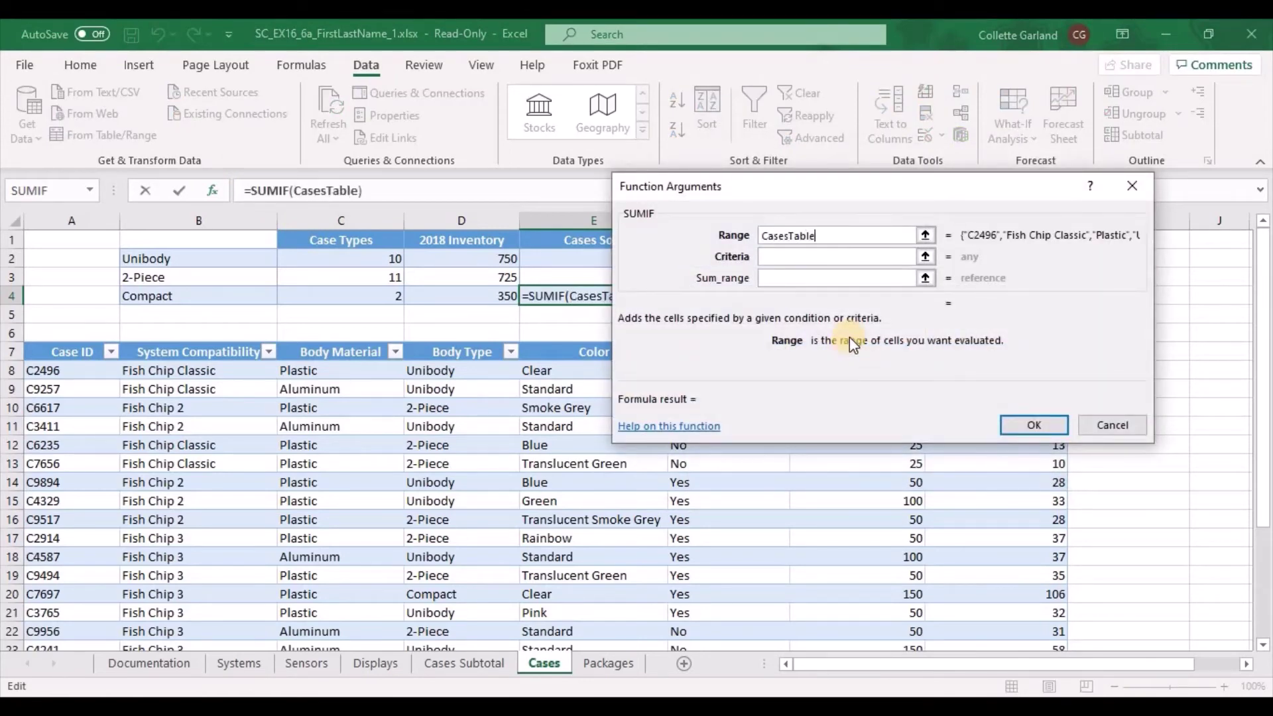
pyautogui.write('[Bo')
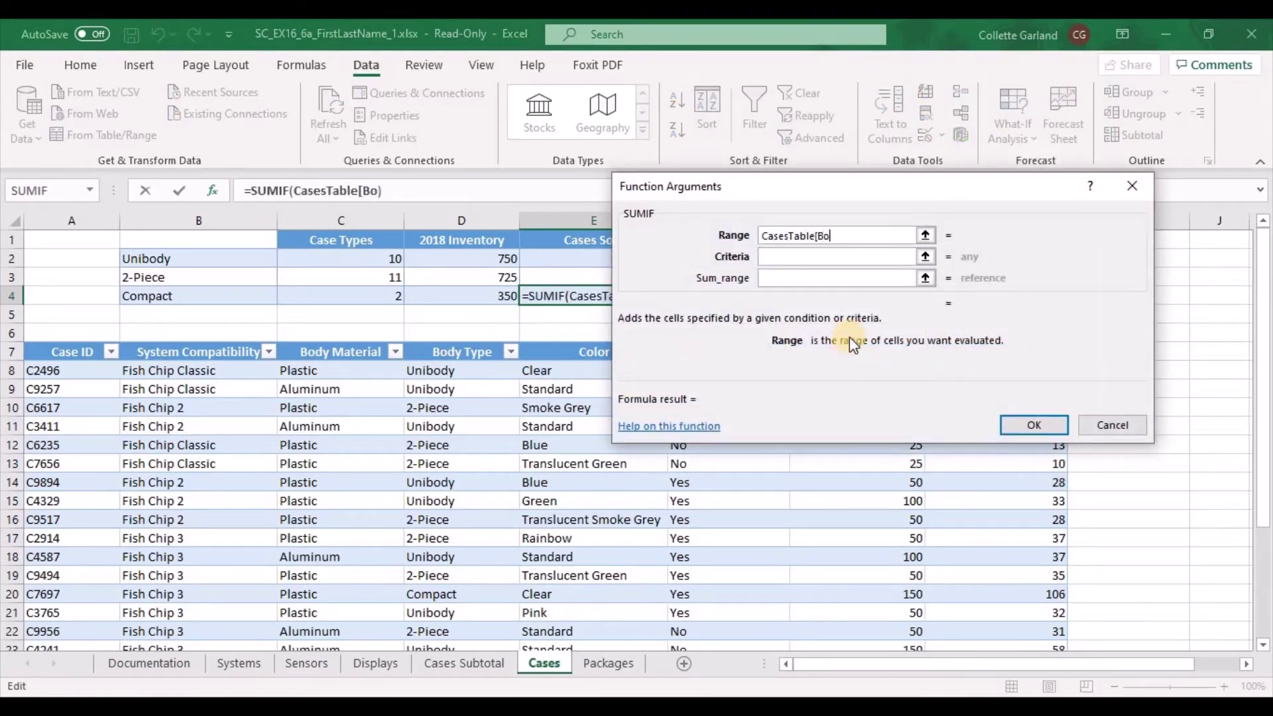
pyautogui.write('dy Type]')
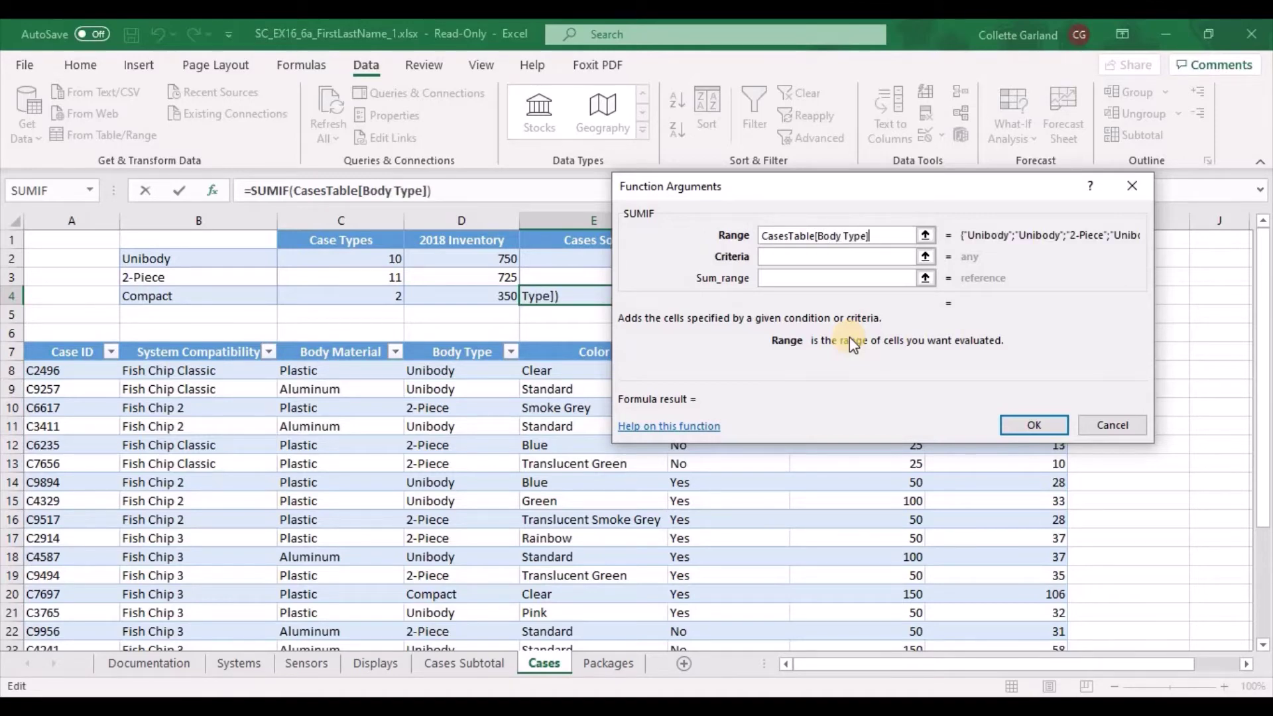
# Set the SUMIF criteria in E4 to "Cases Sold" and the sum range to CasesTable[Cases Sold].
pyautogui.press('Tab')
pyautogui.write('"')
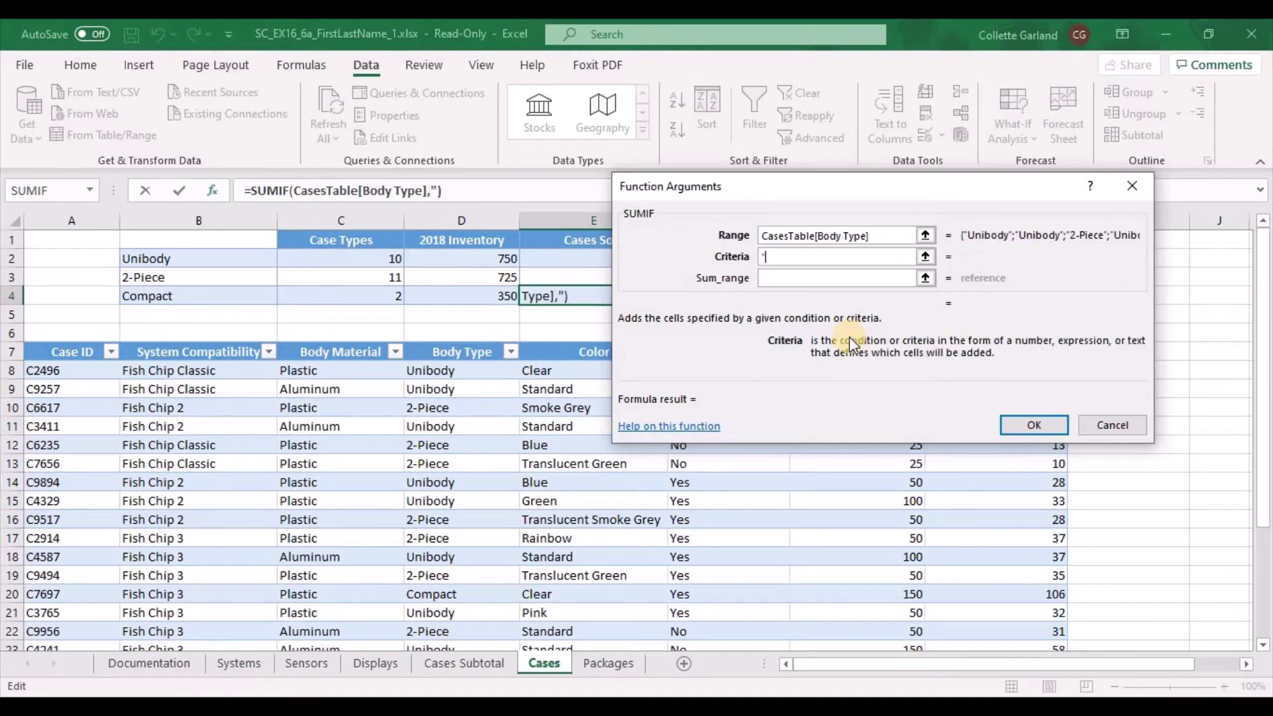
pyautogui.write('Cases Sold"')
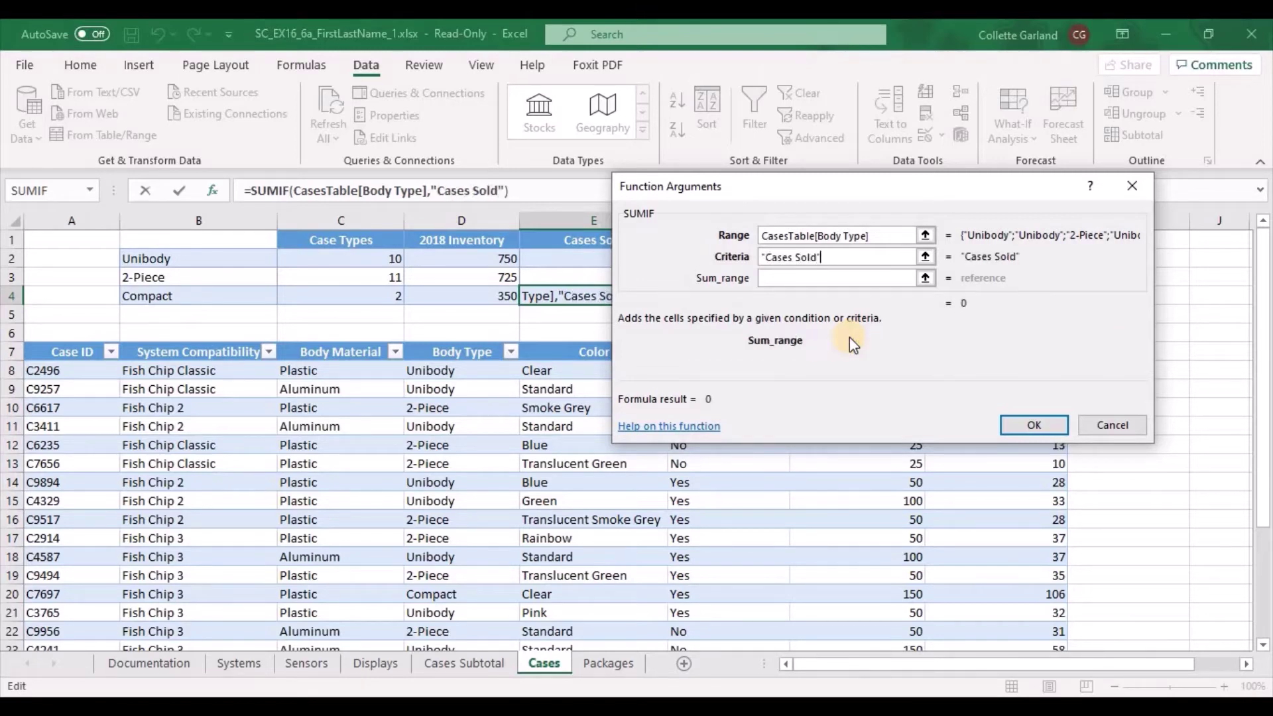
pyautogui.press('Tab')
pyautogui.write('Caes')
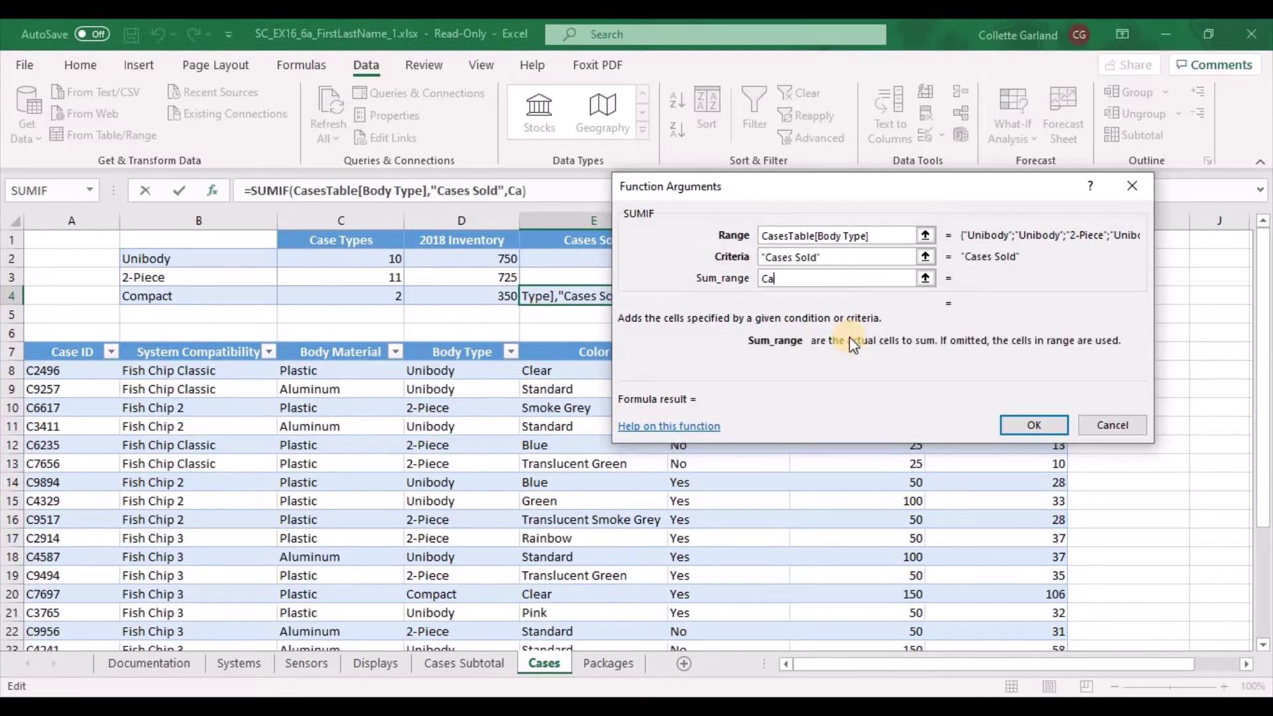
pyautogui.press('BackSpace')
pyautogui.press('BackSpace')
pyautogui.write('sesTab')
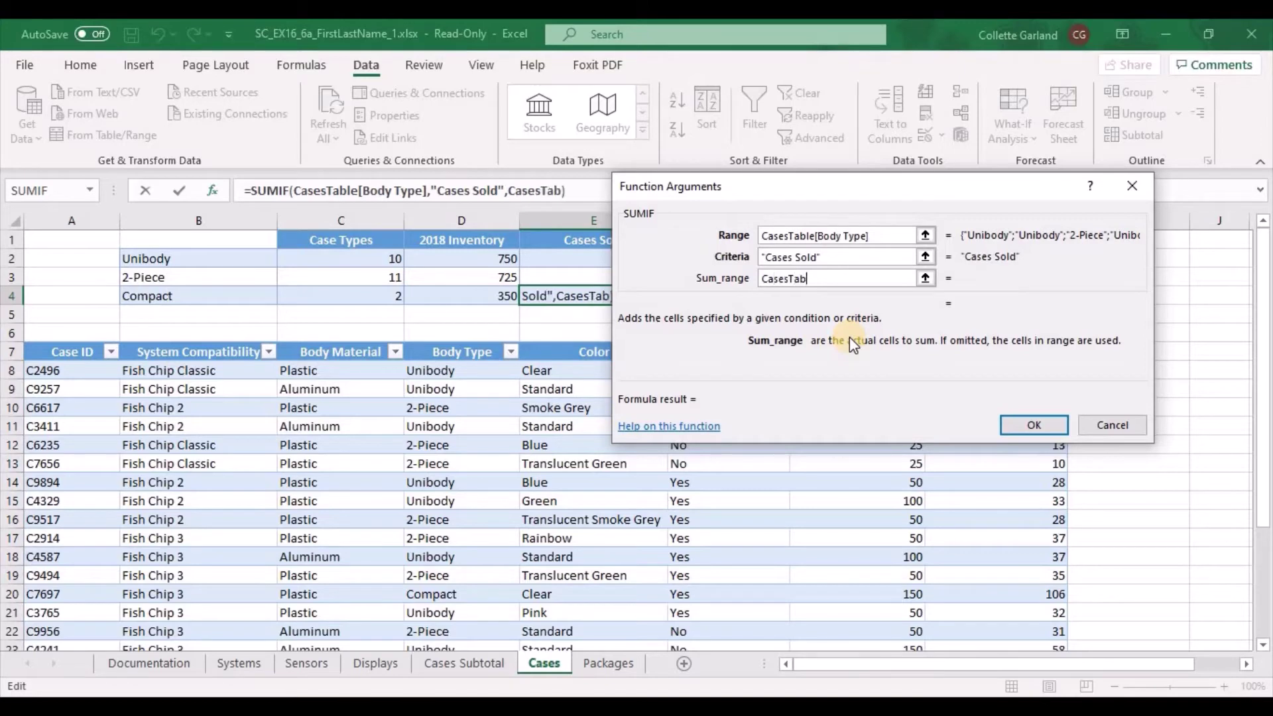
pyautogui.write('le[Cases Sold]')
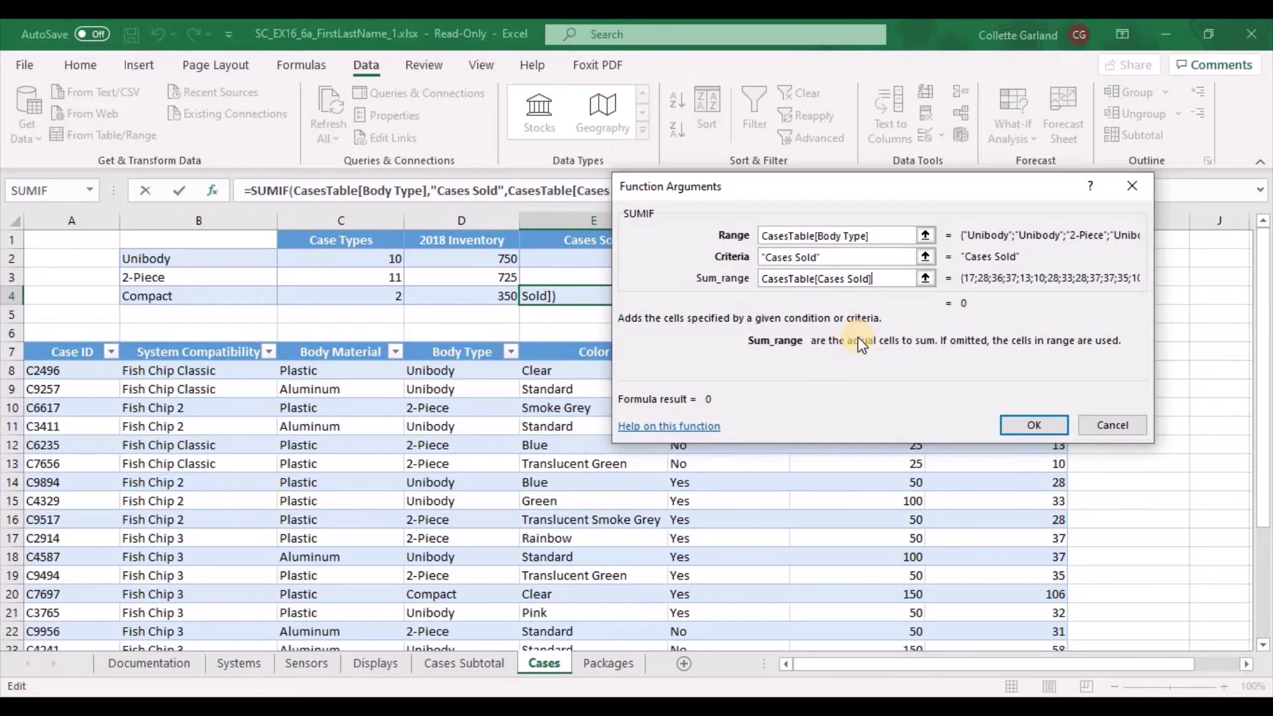
# Replace the SUMIF criteria in E4 with "Compact" and complete the formula.
pyautogui.click(819, 257)
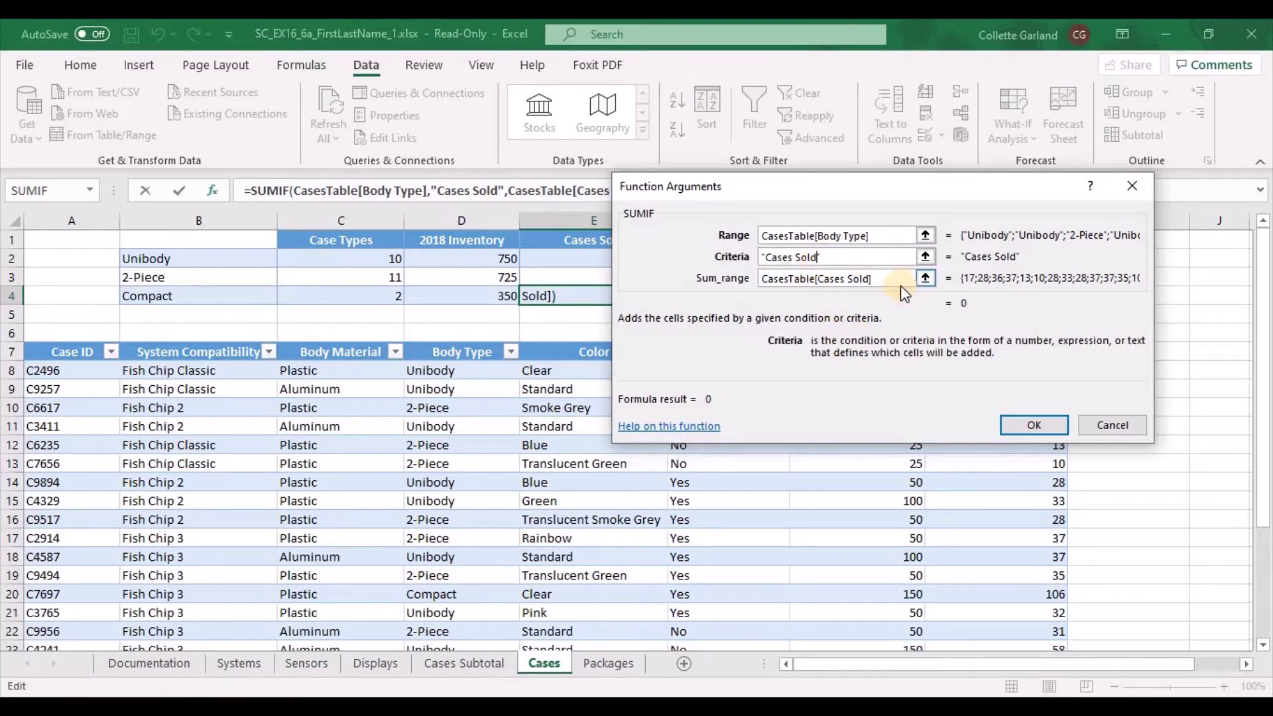
pyautogui.press('BackSpace')
pyautogui.press('BackSpace')
pyautogui.press('BackSpace')
pyautogui.press('BackSpace')
pyautogui.press('BackSpace')
pyautogui.press('BackSpace')
pyautogui.press('BackSpace')
pyautogui.press('BackSpace')
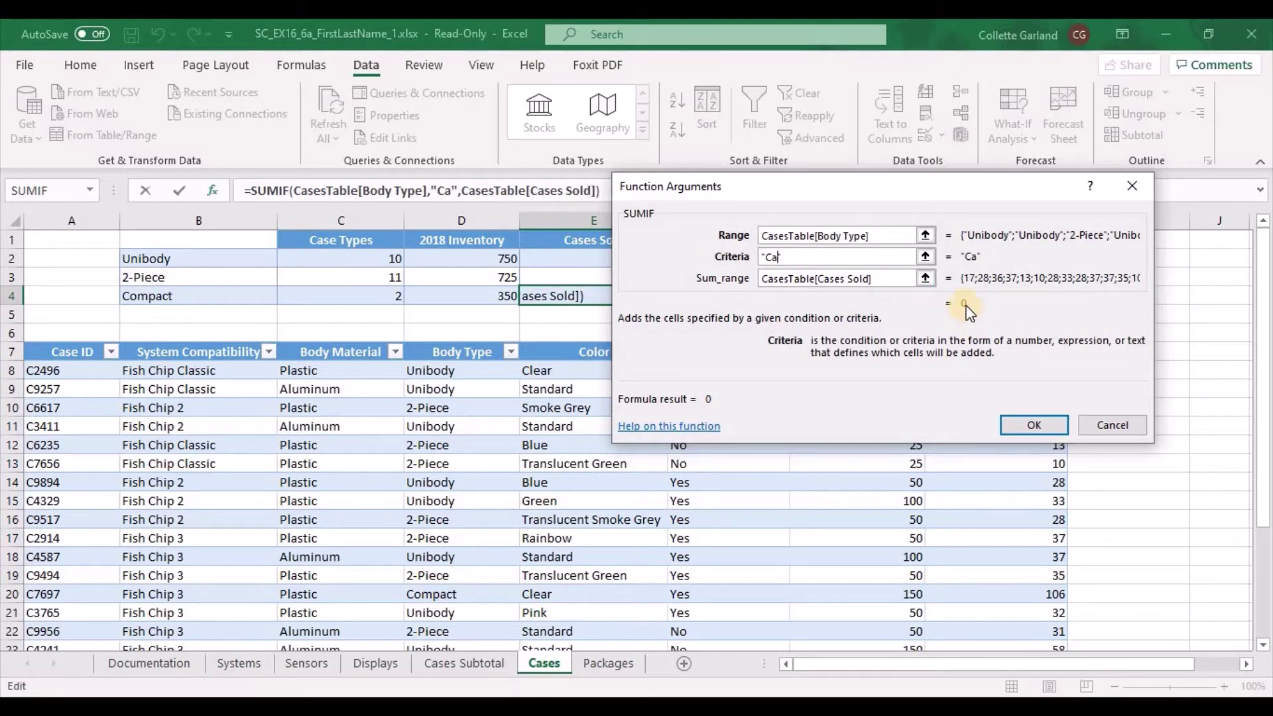
pyautogui.press('BackSpace')
pyautogui.write('o')
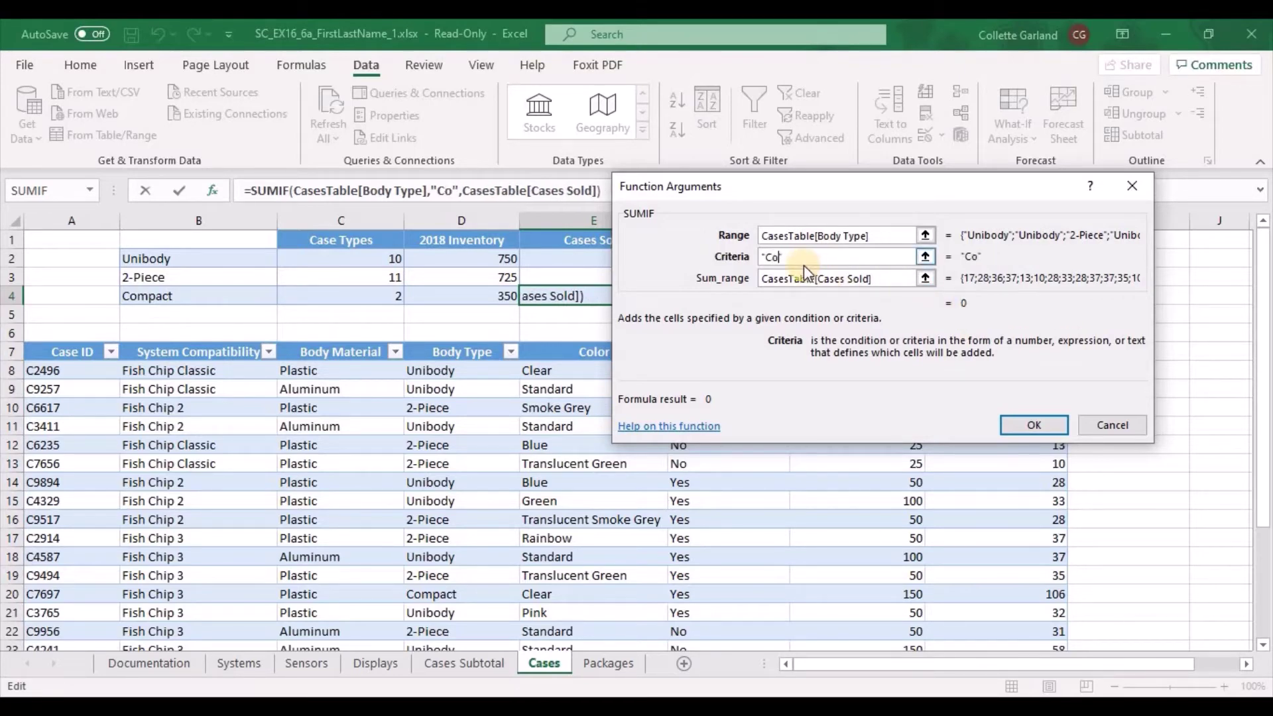
pyautogui.write('mpact')
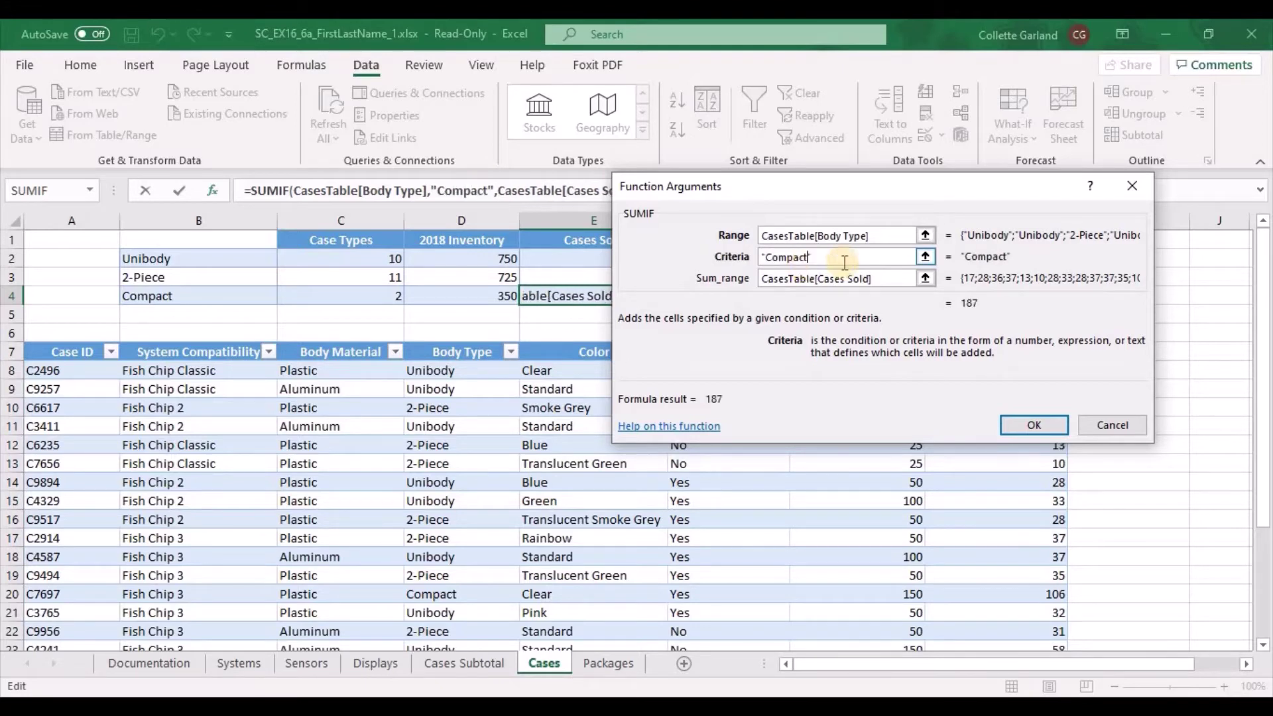
pyautogui.click(1022, 422)
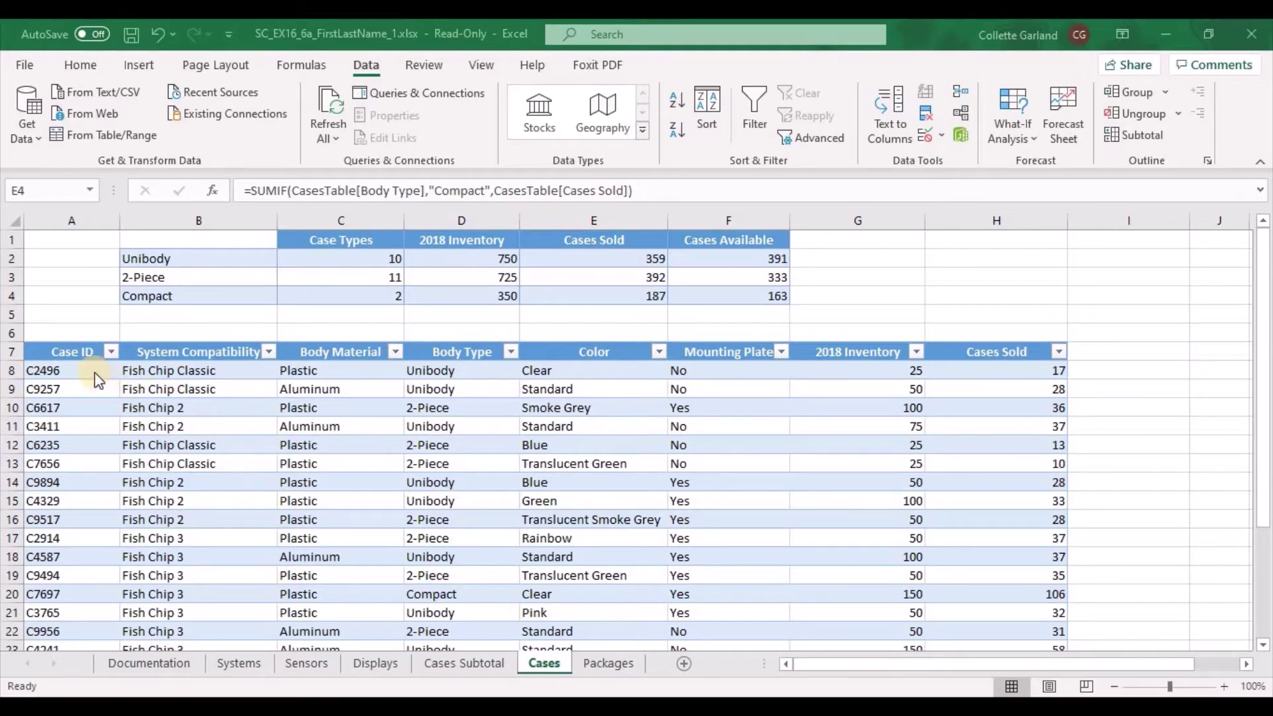
# Apply the icon set with green circle, yellow triangle and red diamond to the Cases Sold values in H8:H30.
pyautogui.click(972, 369)
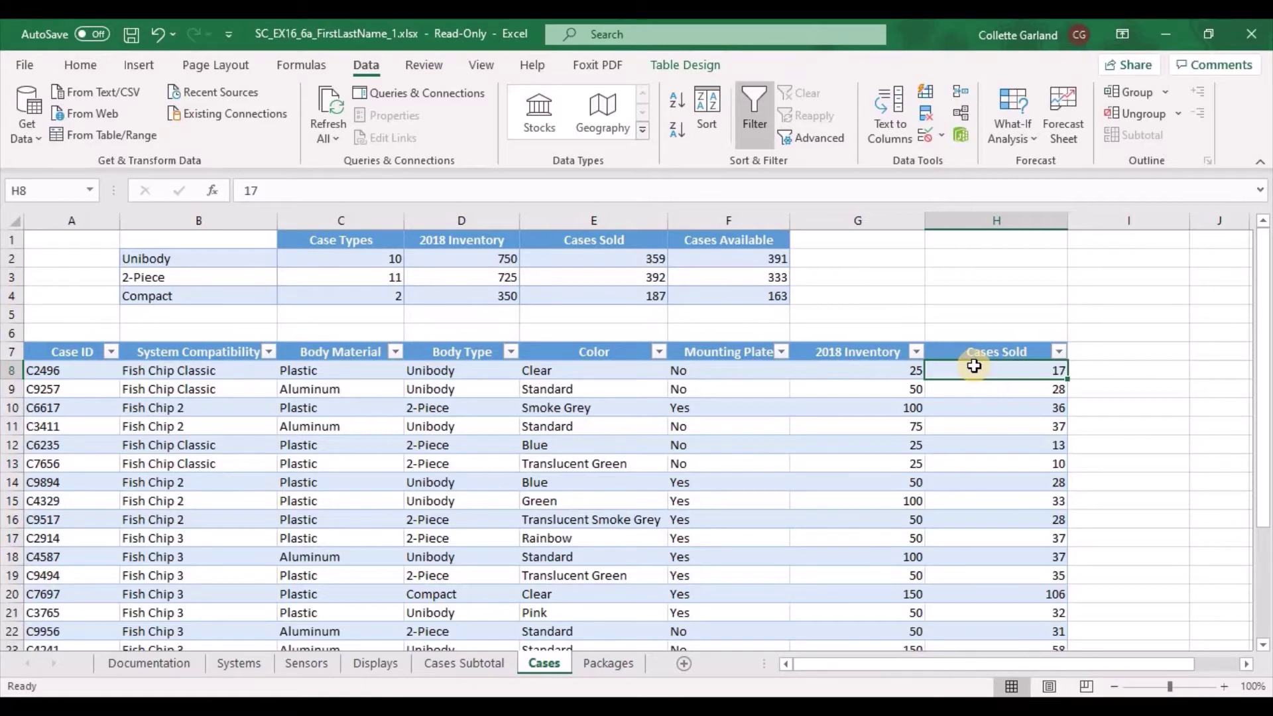
pyautogui.scroll(-1, 973, 366)
pyautogui.moveTo(972, 407); pyautogui.dragTo(990, 603)
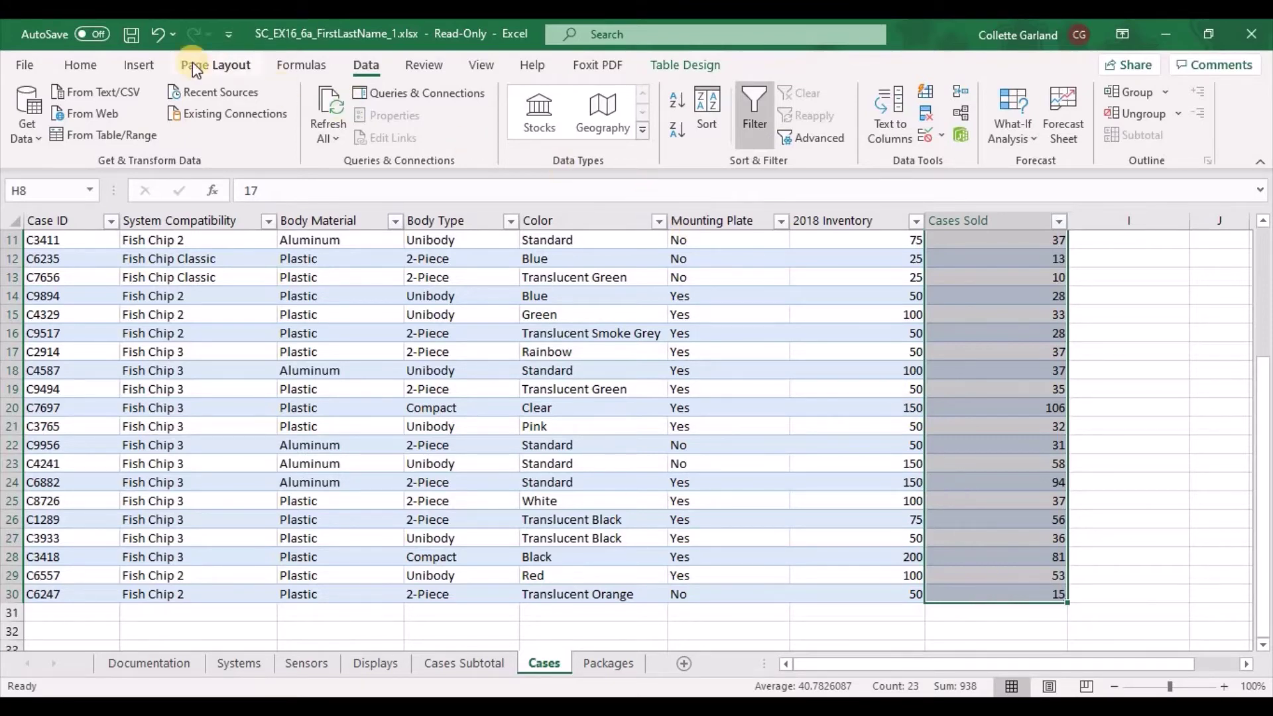
pyautogui.click(81, 65)
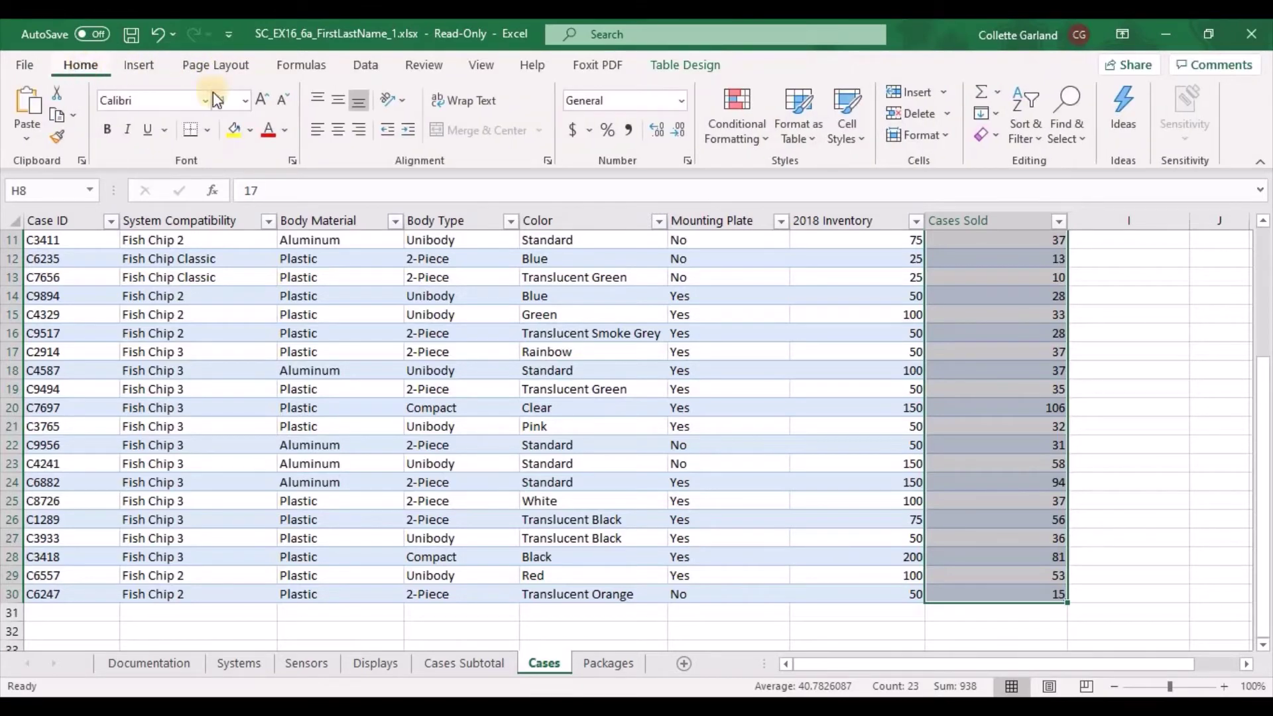
pyautogui.click(751, 148)
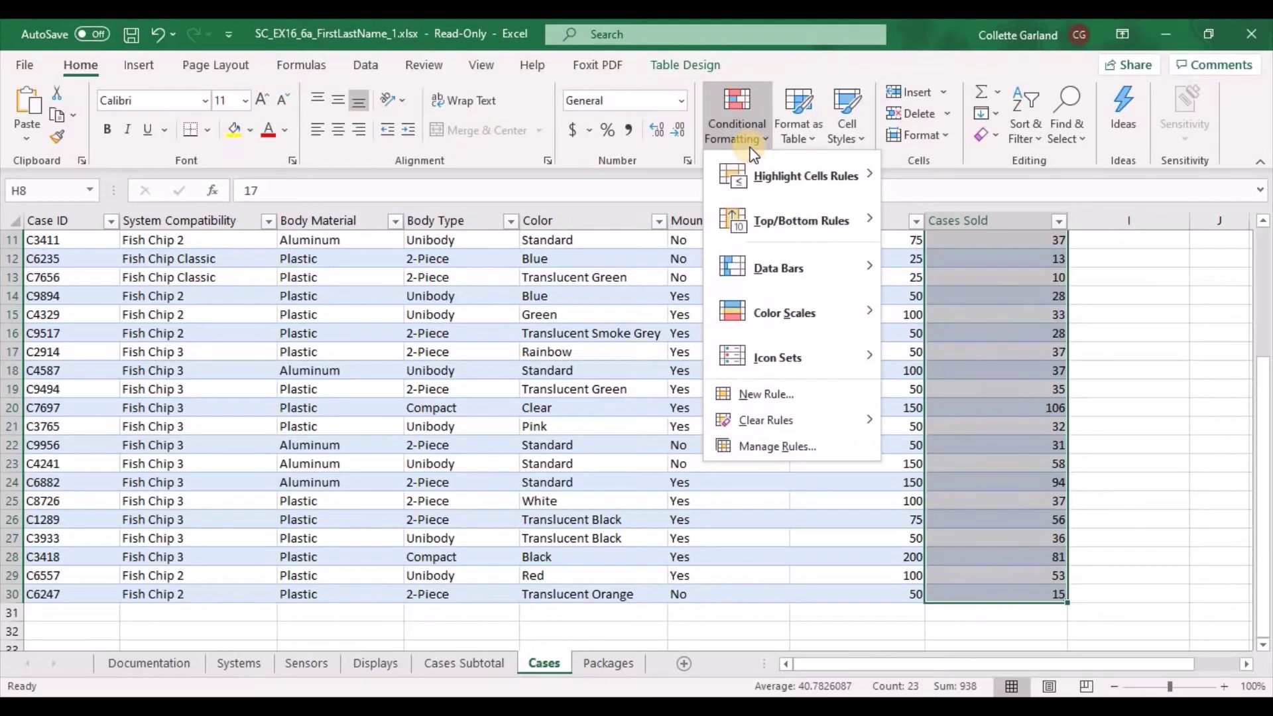
pyautogui.moveTo(793, 351)
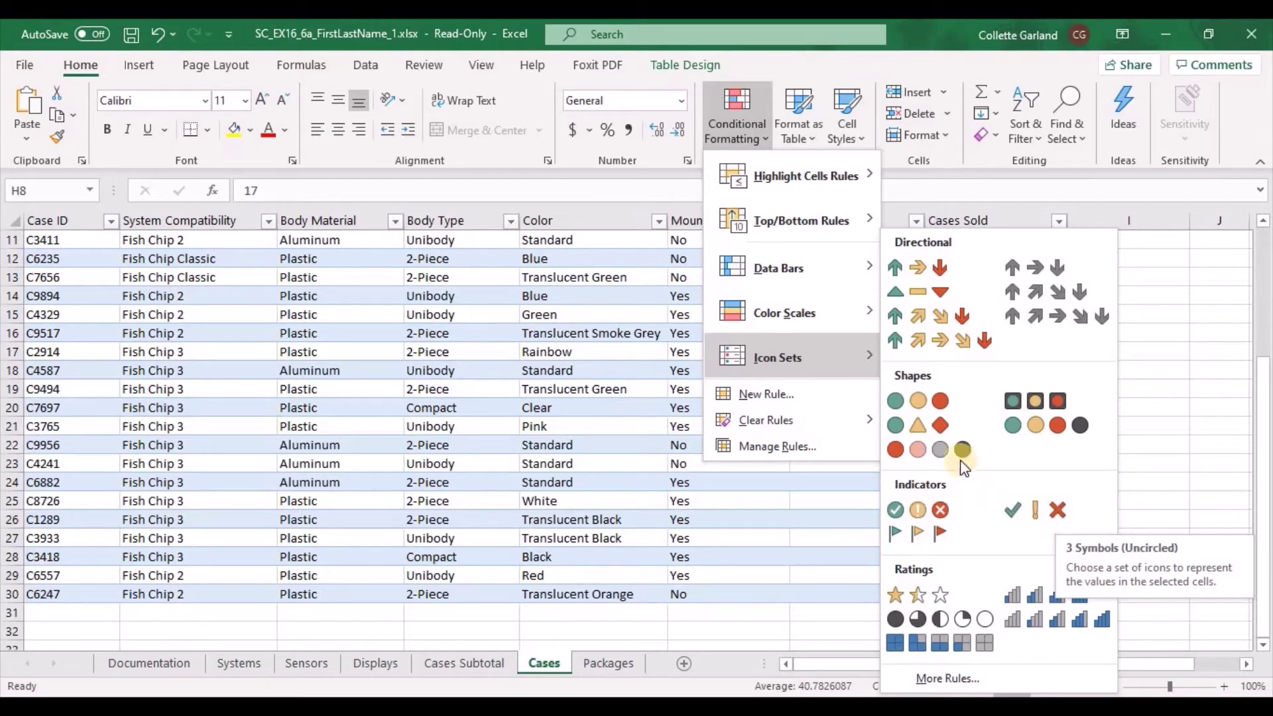
pyautogui.click(928, 428)
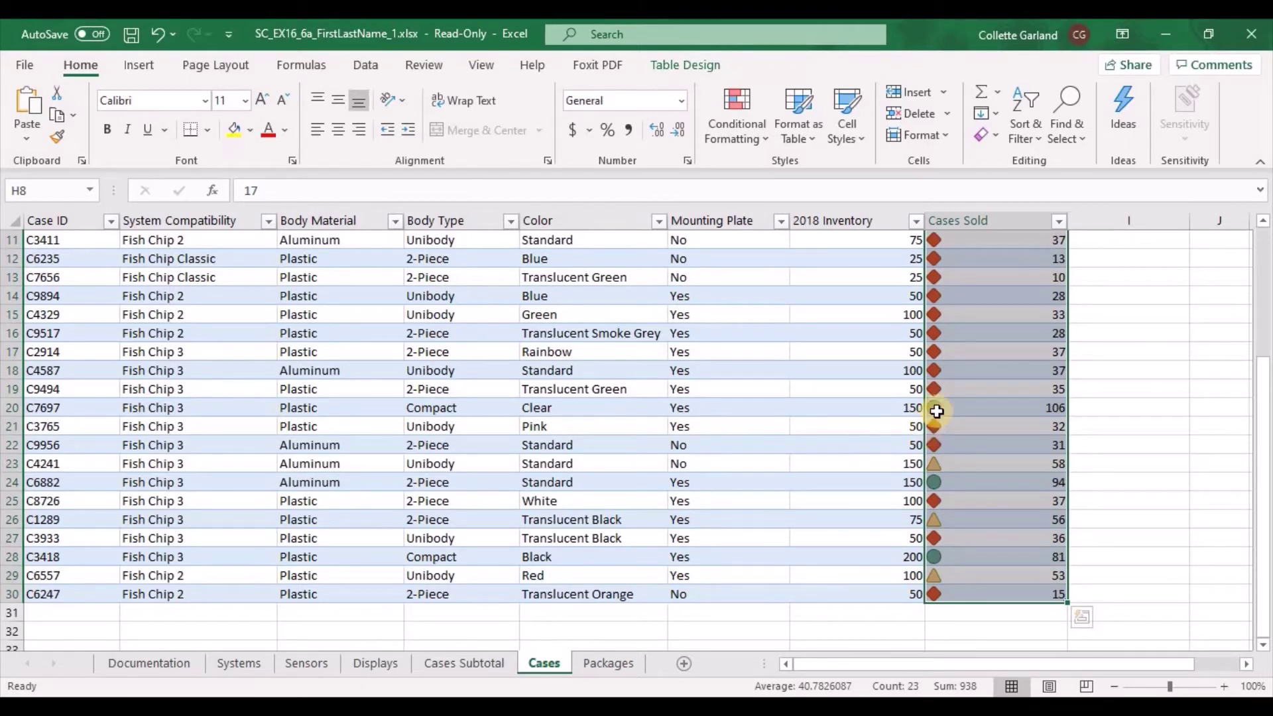
# Edit the Cases Sold icon set rule so the green circle marks values >= 60 of type Number.
pyautogui.click(764, 139)
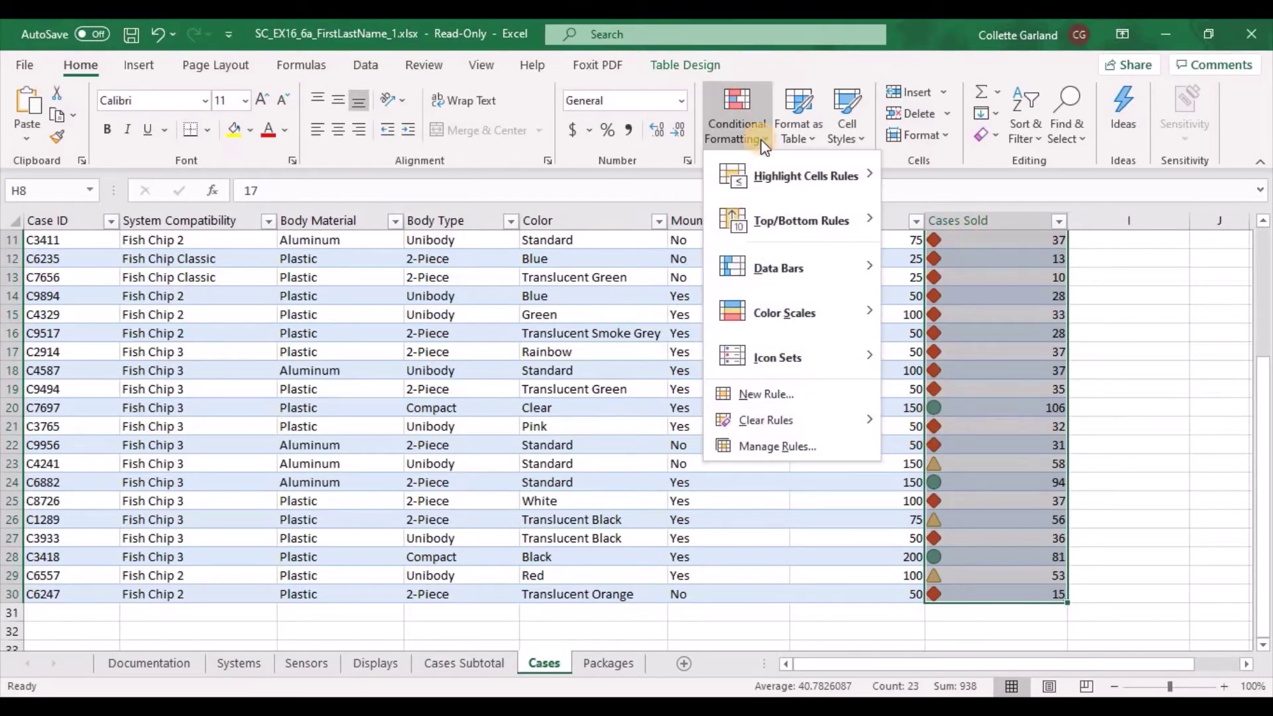
pyautogui.click(799, 448)
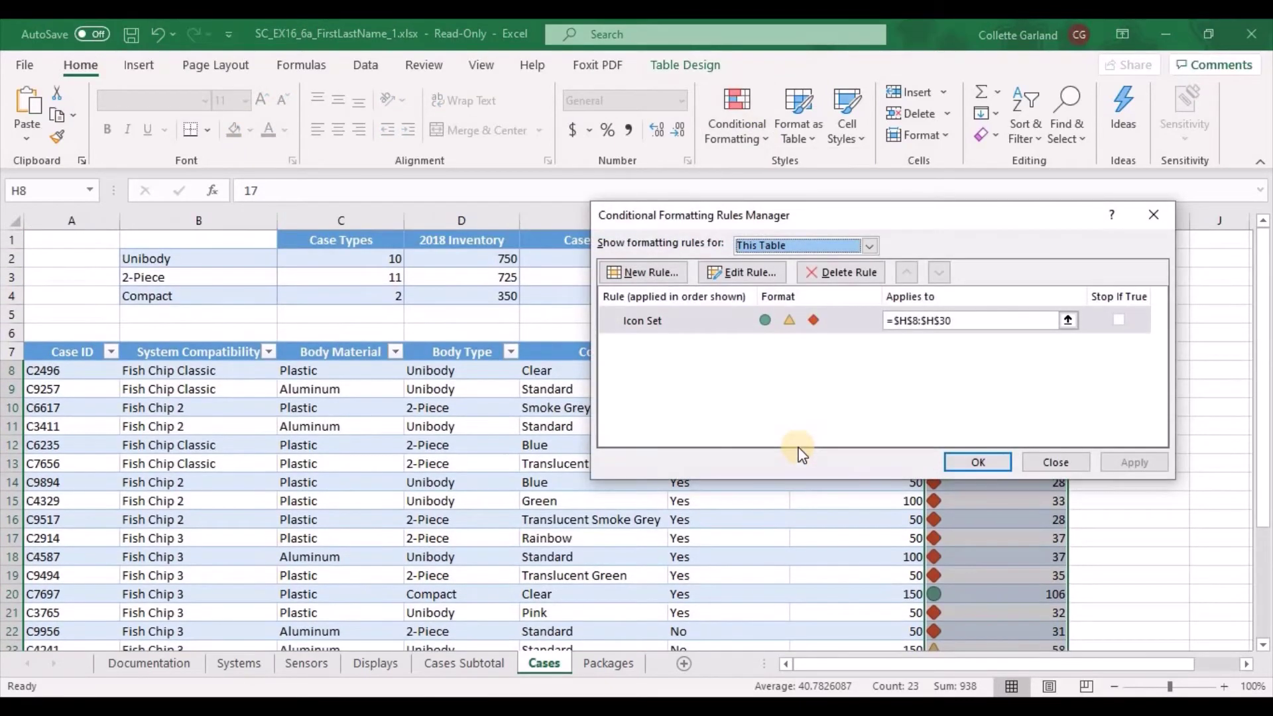
pyautogui.click(766, 327)
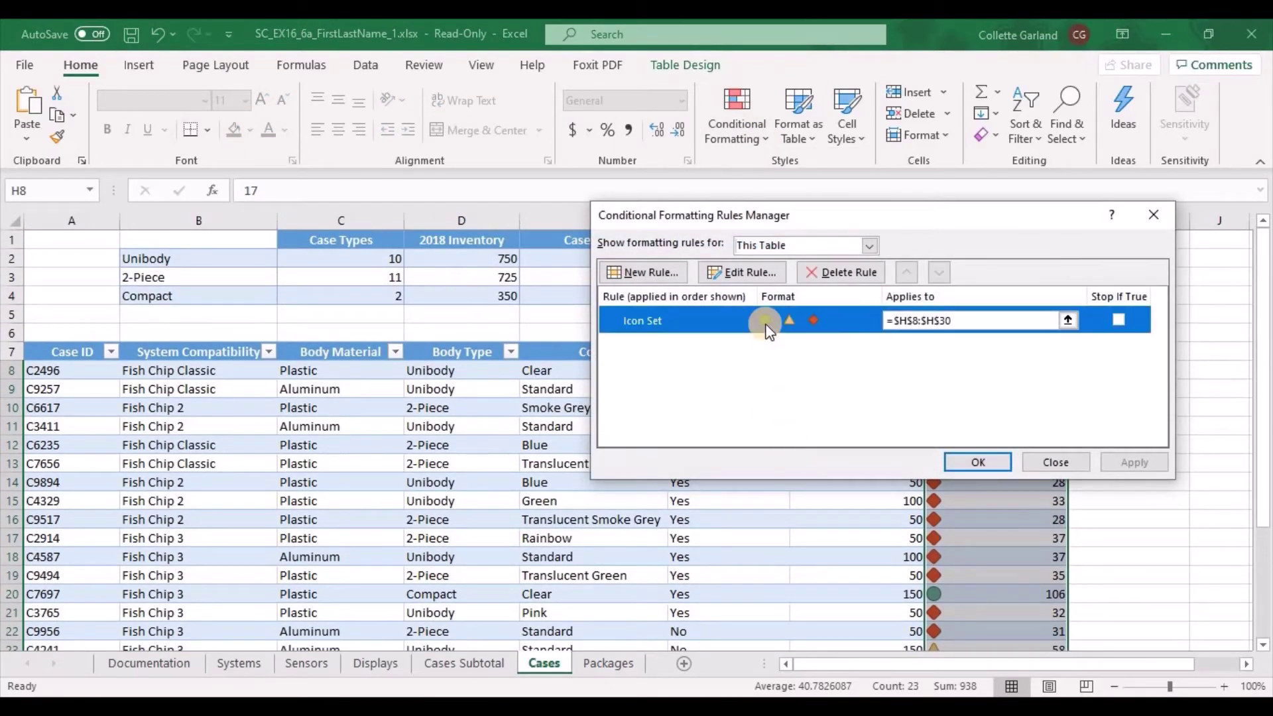
pyautogui.click(781, 272)
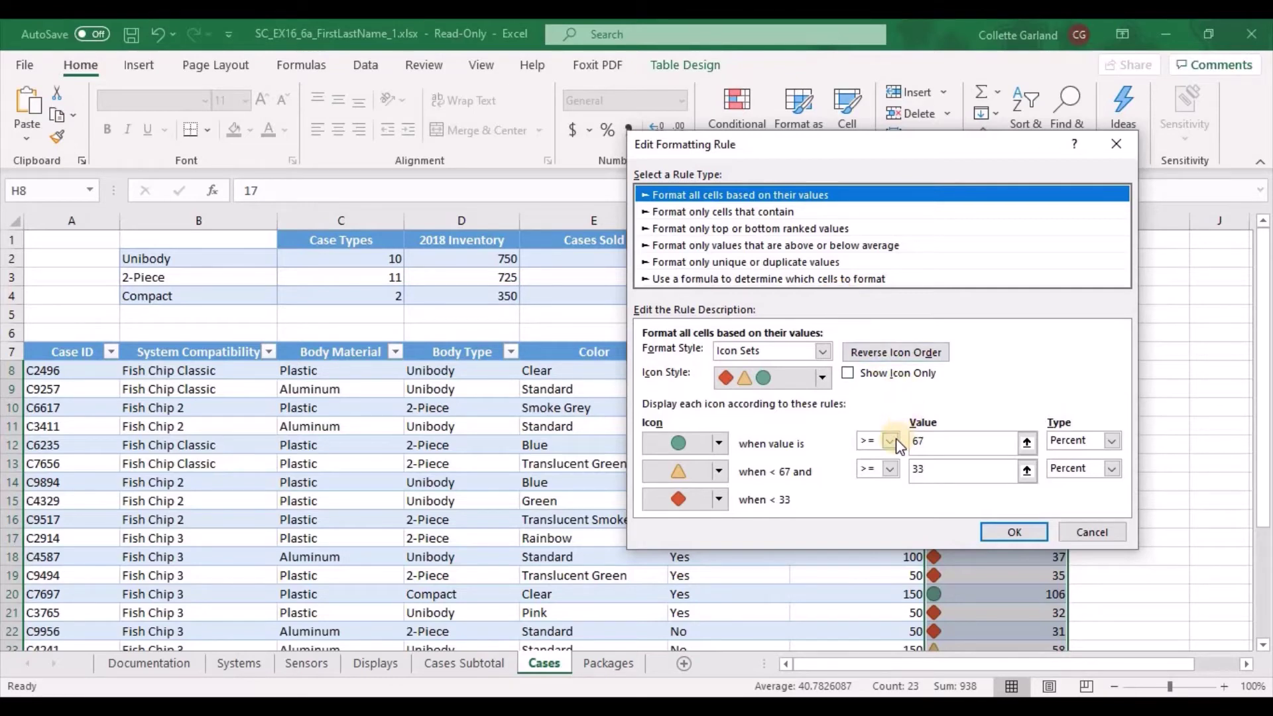
pyautogui.click(920, 443)
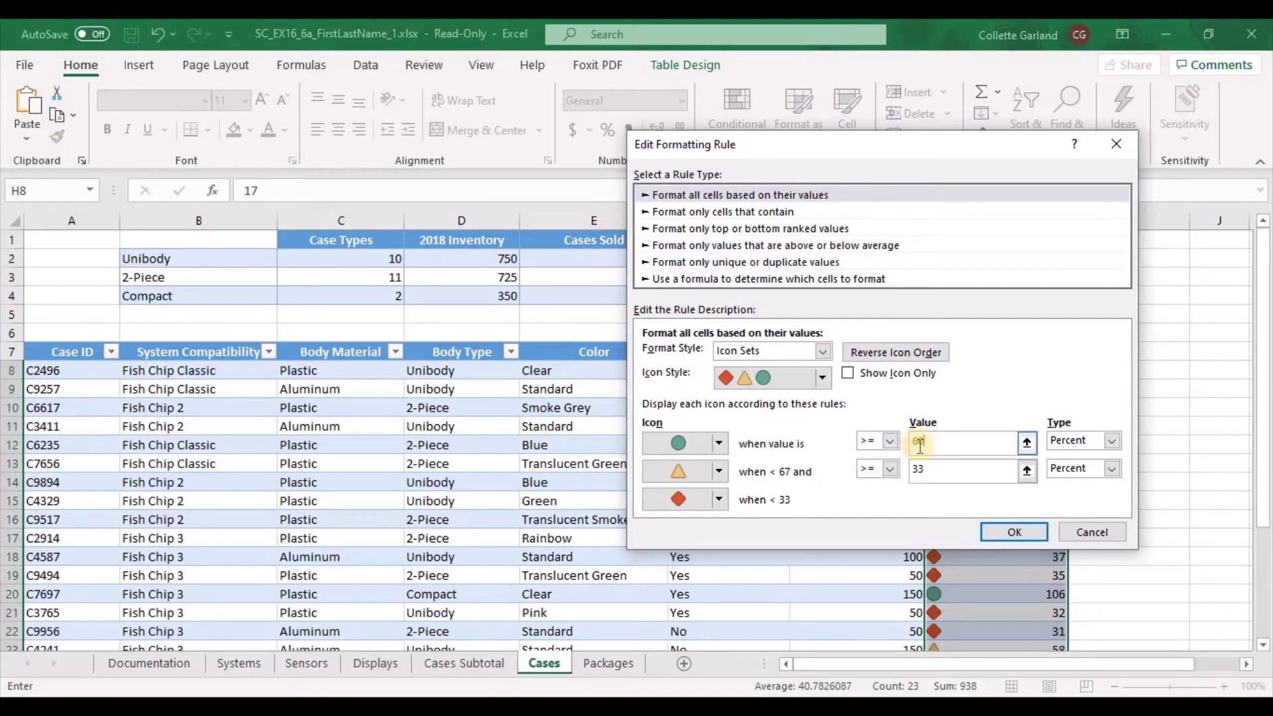
pyautogui.press('BackSpace')
pyautogui.write('0')
pyautogui.click(1112, 441)
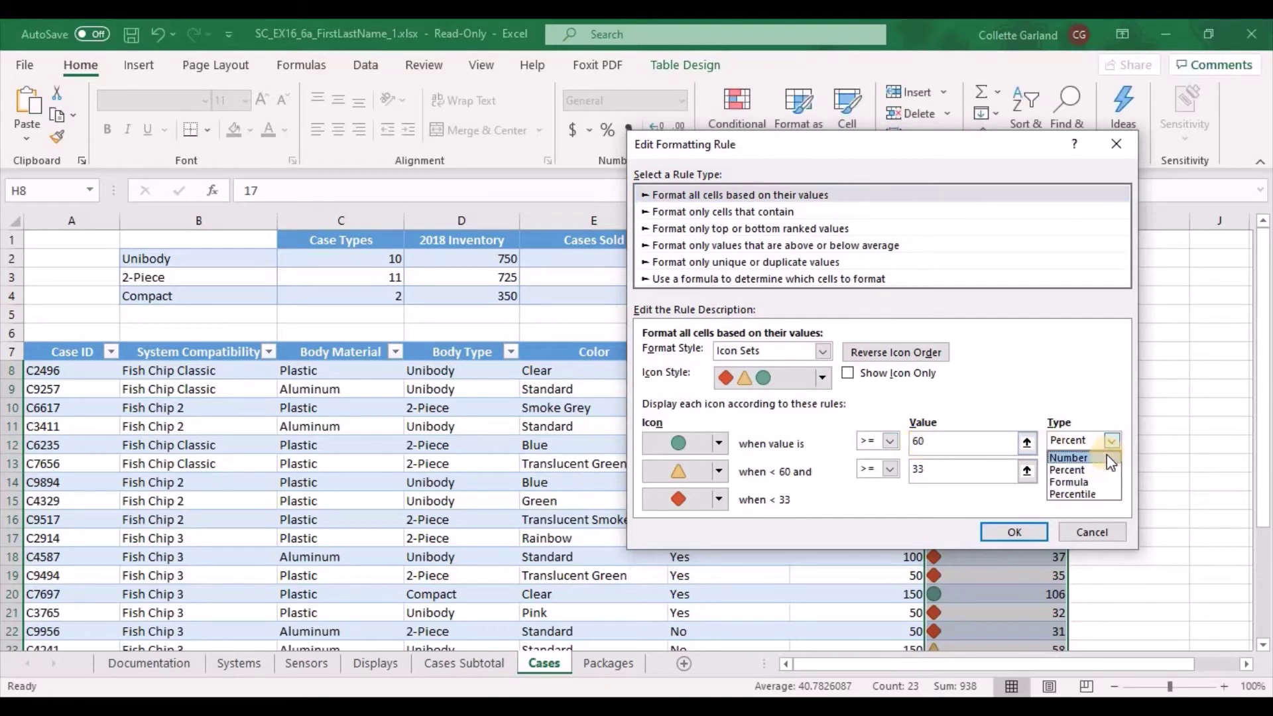
pyautogui.click(1106, 455)
pyautogui.doubleClick(970, 441)
pyautogui.write('0')
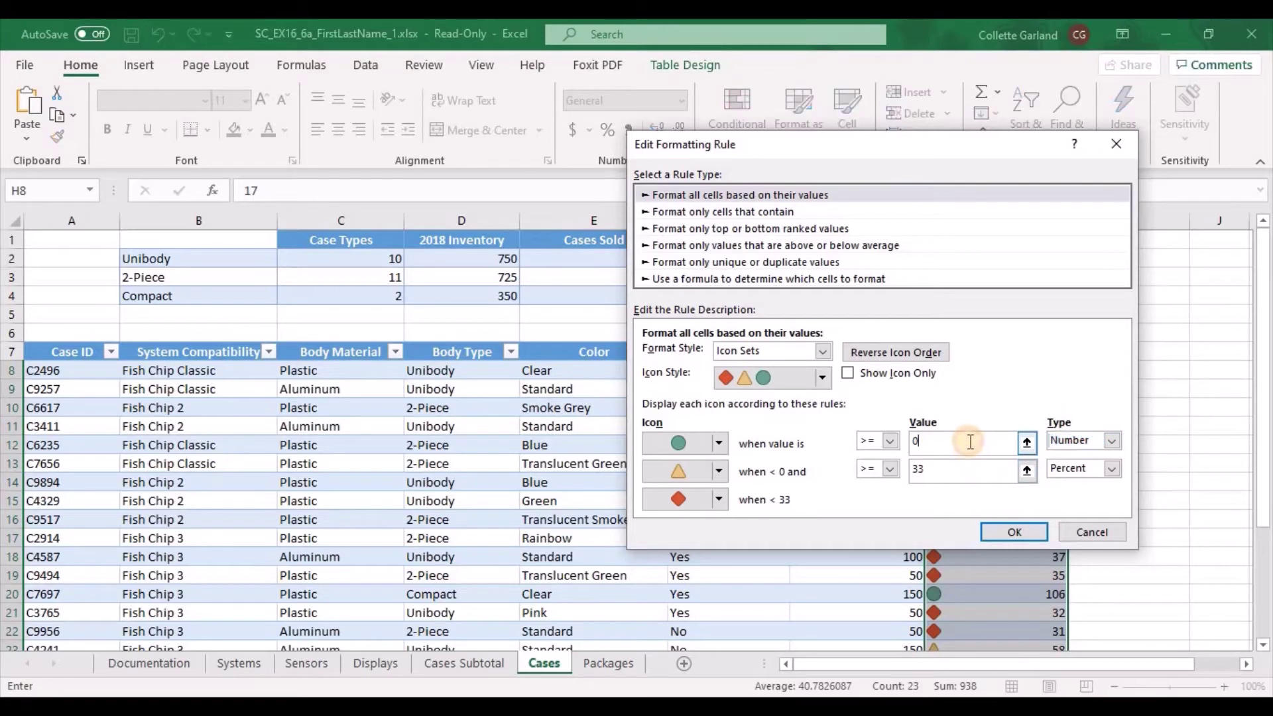
pyautogui.press('BackSpace')
pyautogui.write('60')
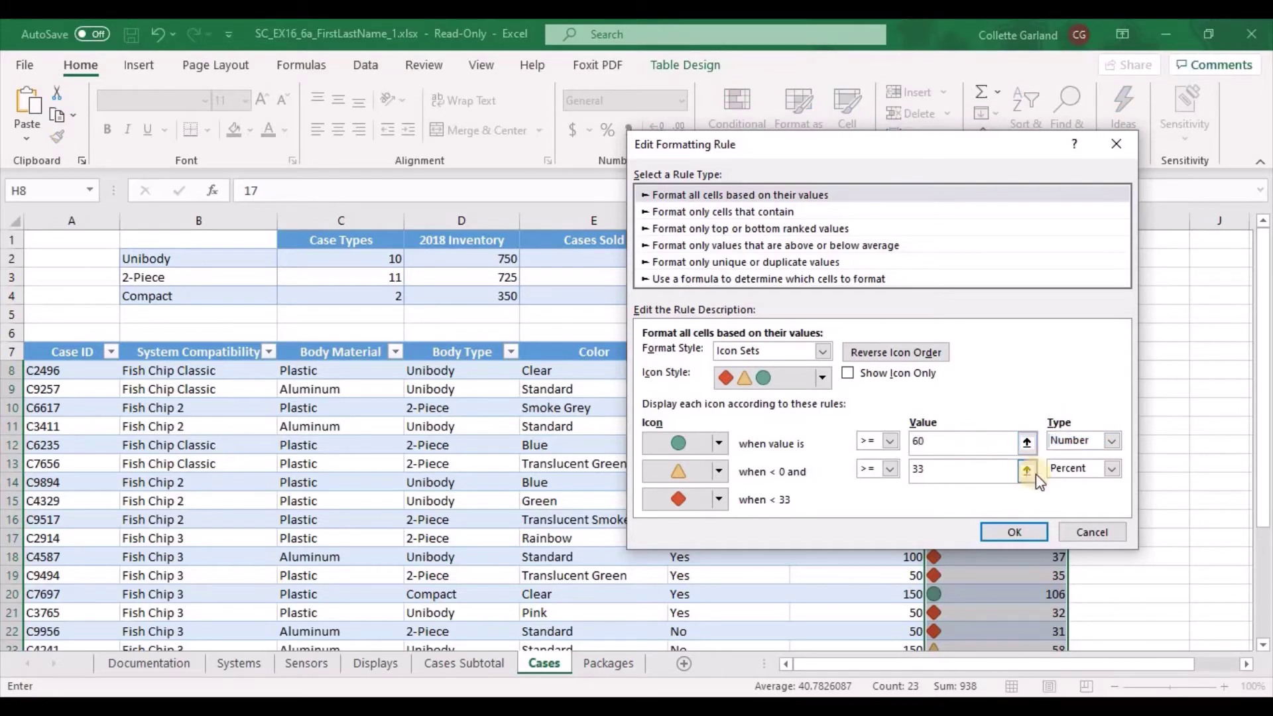
# Set the yellow triangle threshold to >= 25 of type Number, apply the edited rule, and deselect the Cases Sold column.
pyautogui.click(1107, 467)
pyautogui.click(1091, 485)
pyautogui.click(960, 468)
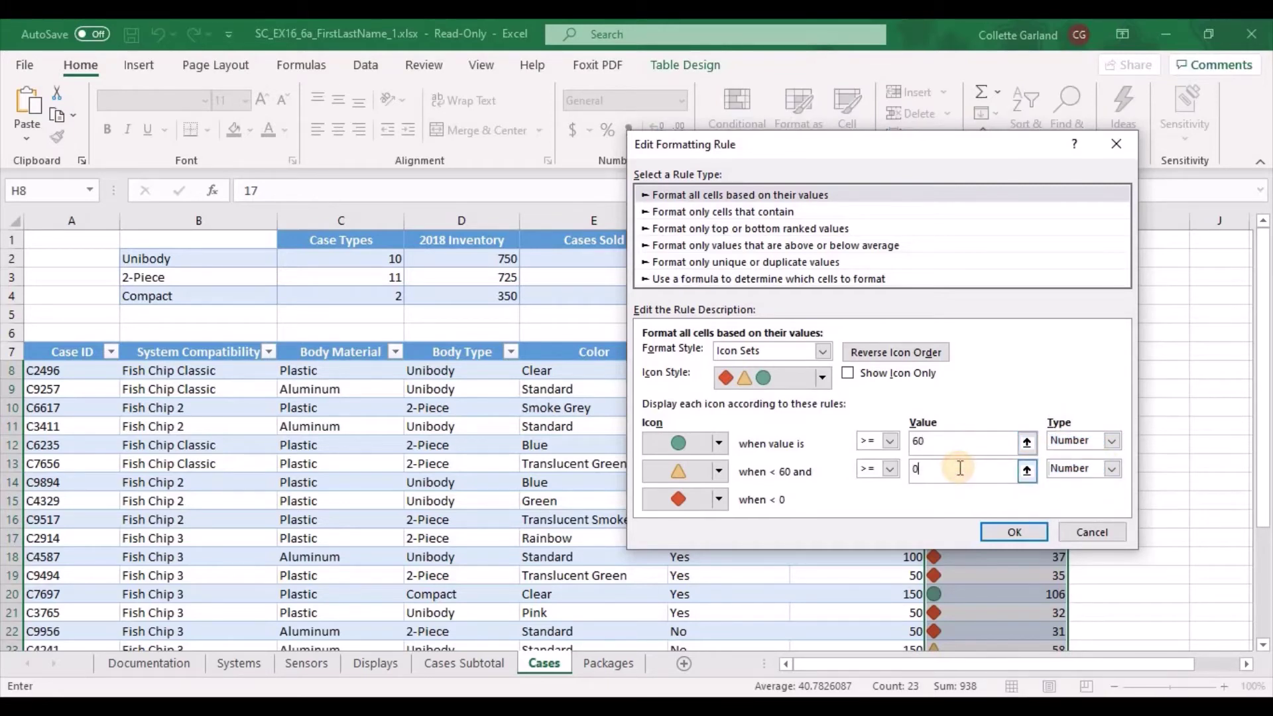
pyautogui.press('BackSpace')
pyautogui.write('25')
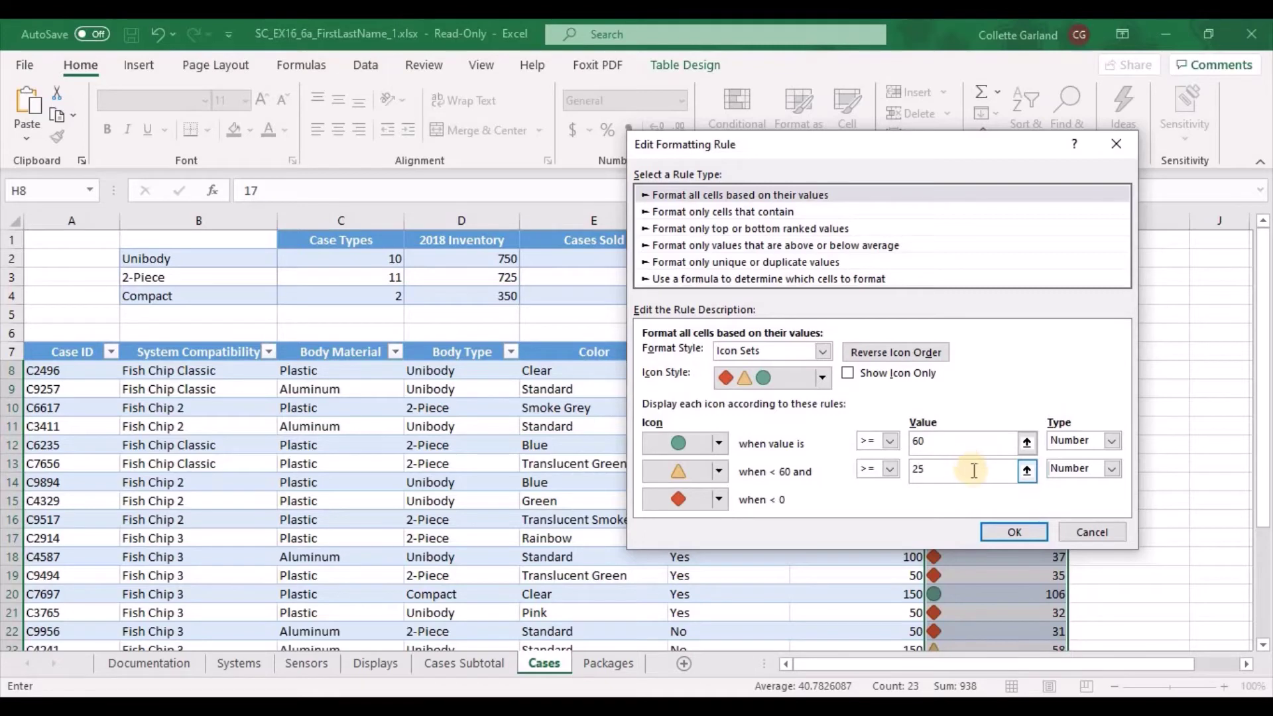
pyautogui.click(995, 534)
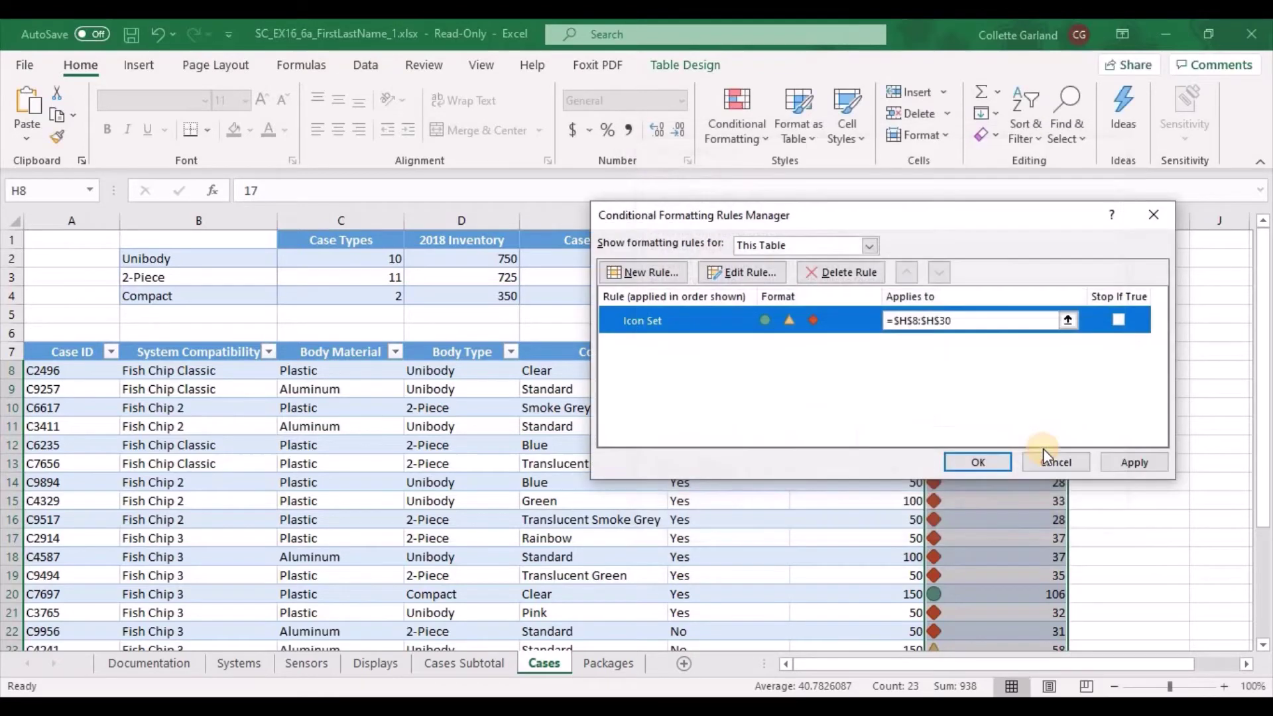
pyautogui.click(1131, 465)
pyautogui.click(978, 463)
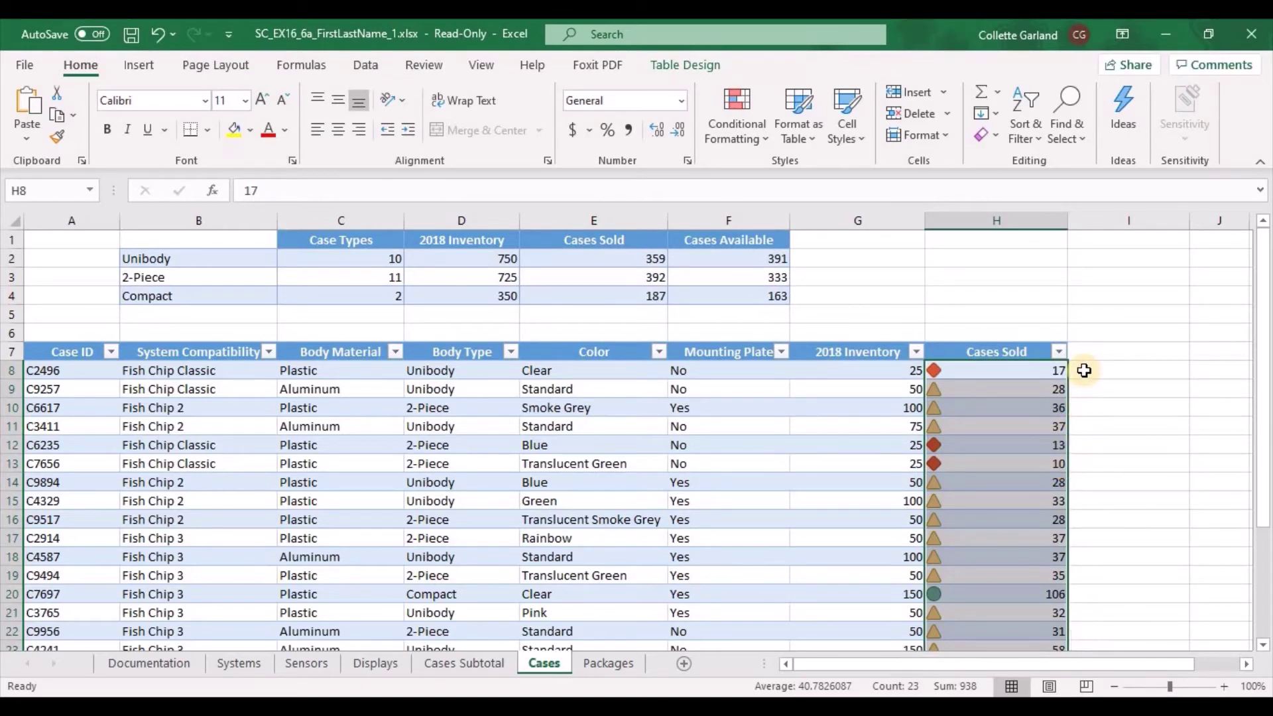
pyautogui.scroll(-2, 1057, 365)
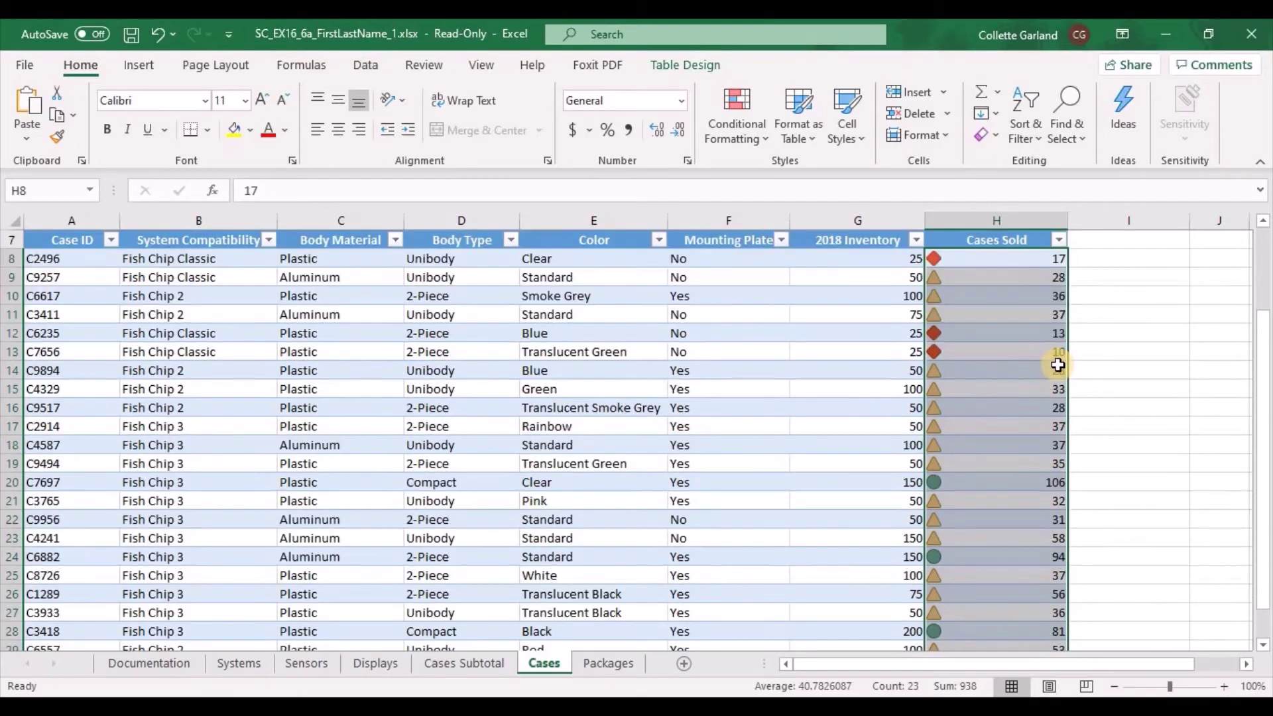
pyautogui.scroll(2, 1057, 364)
pyautogui.click(1080, 371)
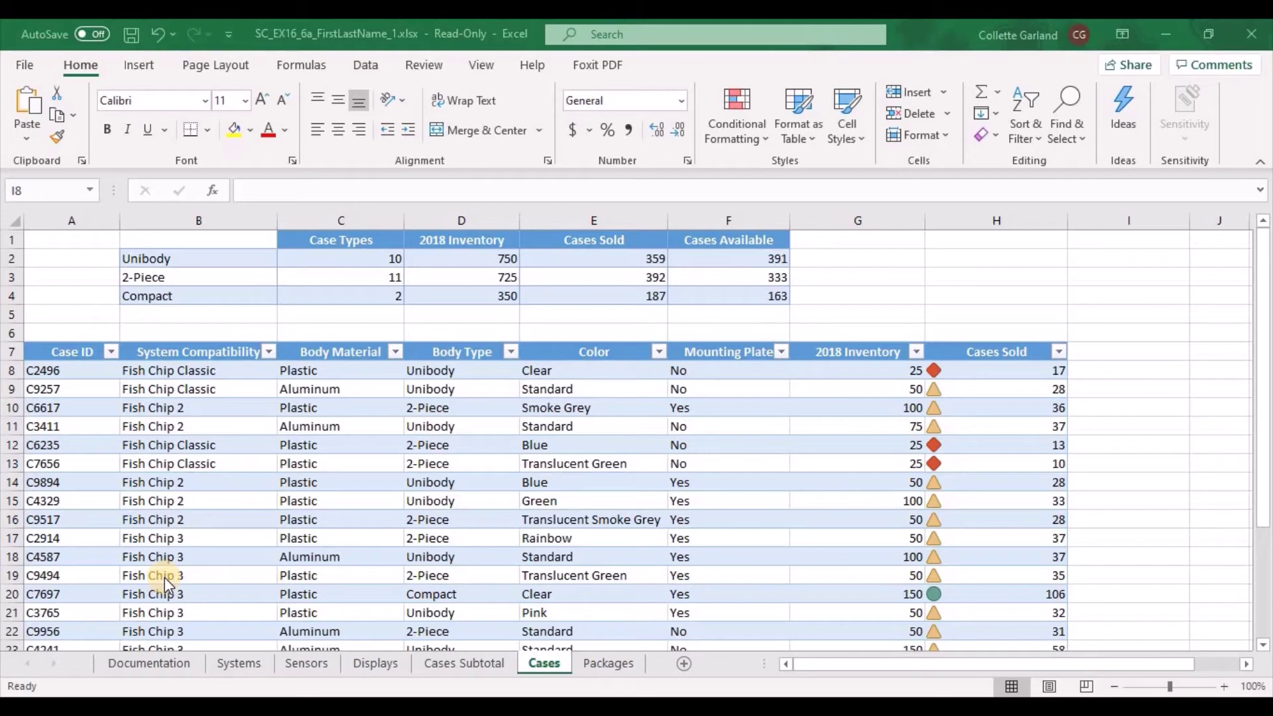
# Start a custom sort of the cases table with System Compatibility cell values ordered Z to A as the first level.
pyautogui.click(610, 483)
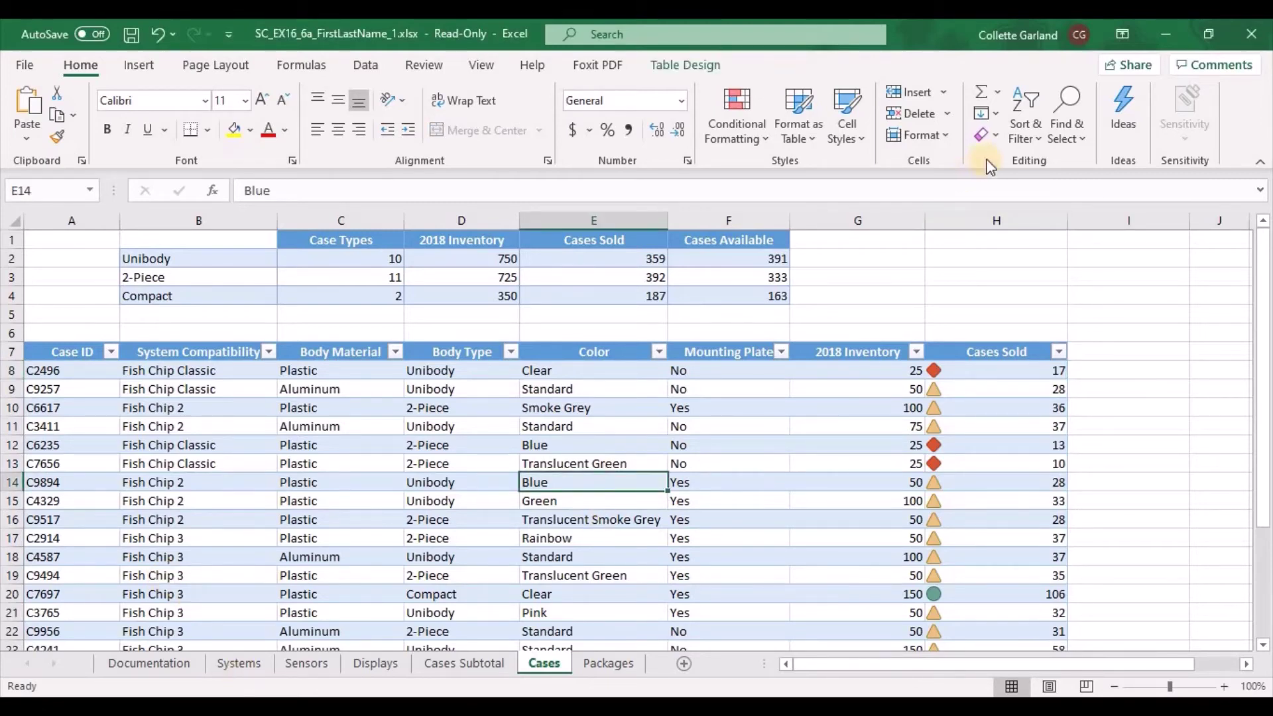
pyautogui.click(1028, 132)
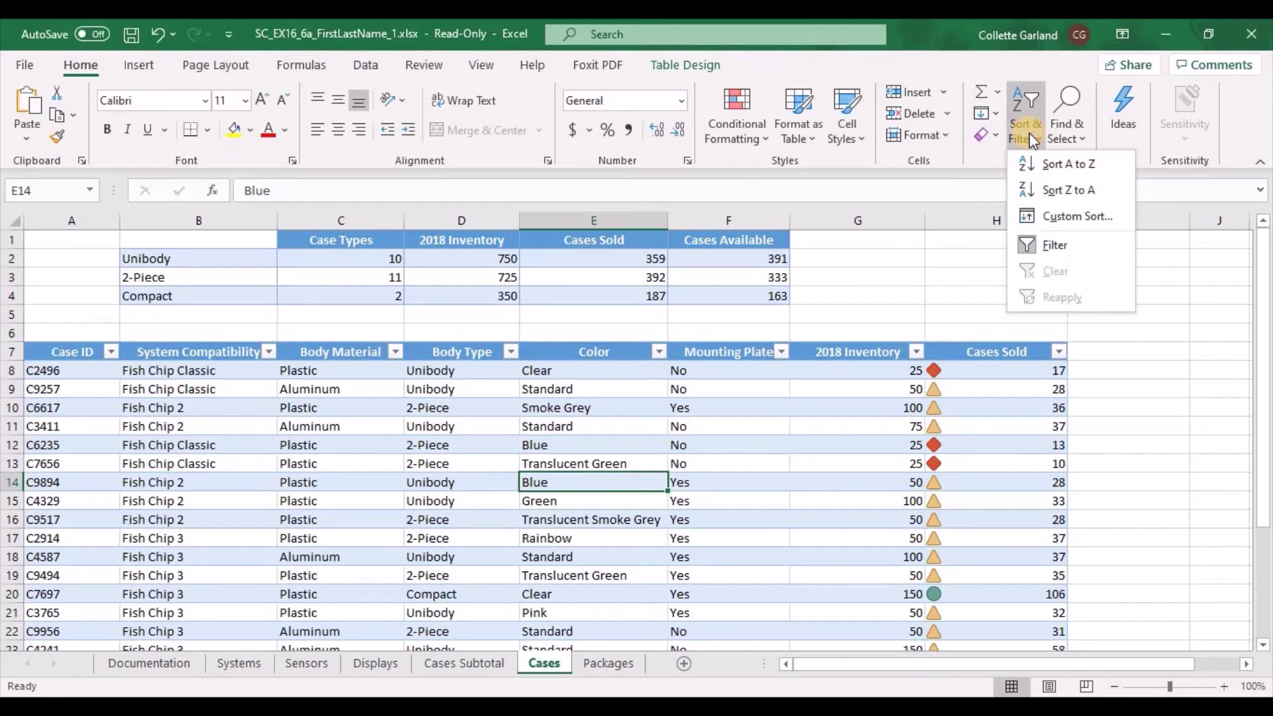
pyautogui.click(1048, 218)
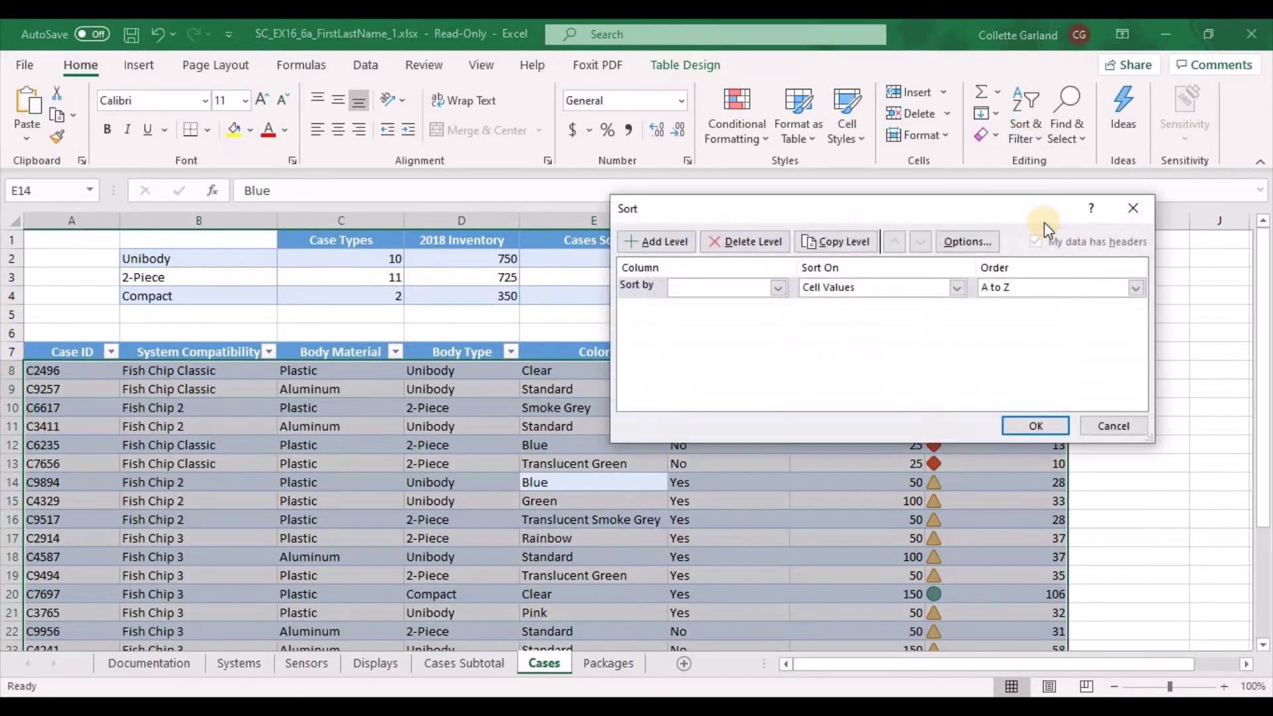
pyautogui.click(783, 282)
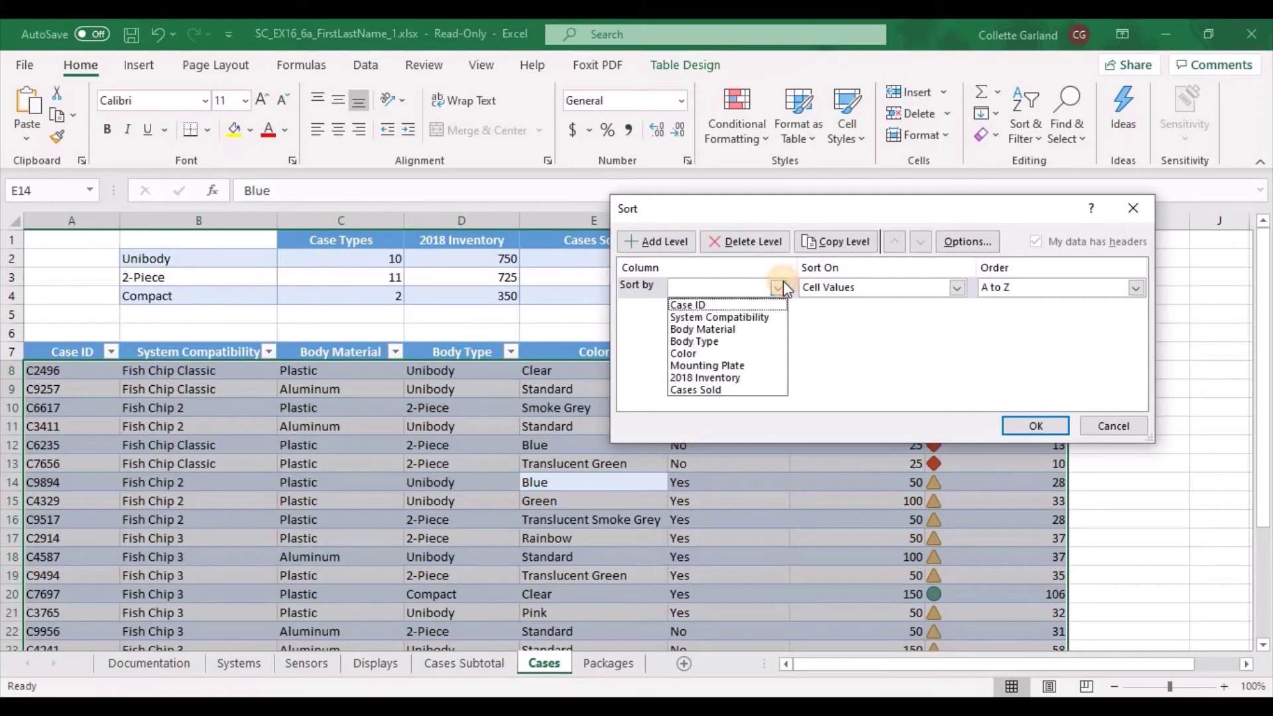
pyautogui.click(761, 318)
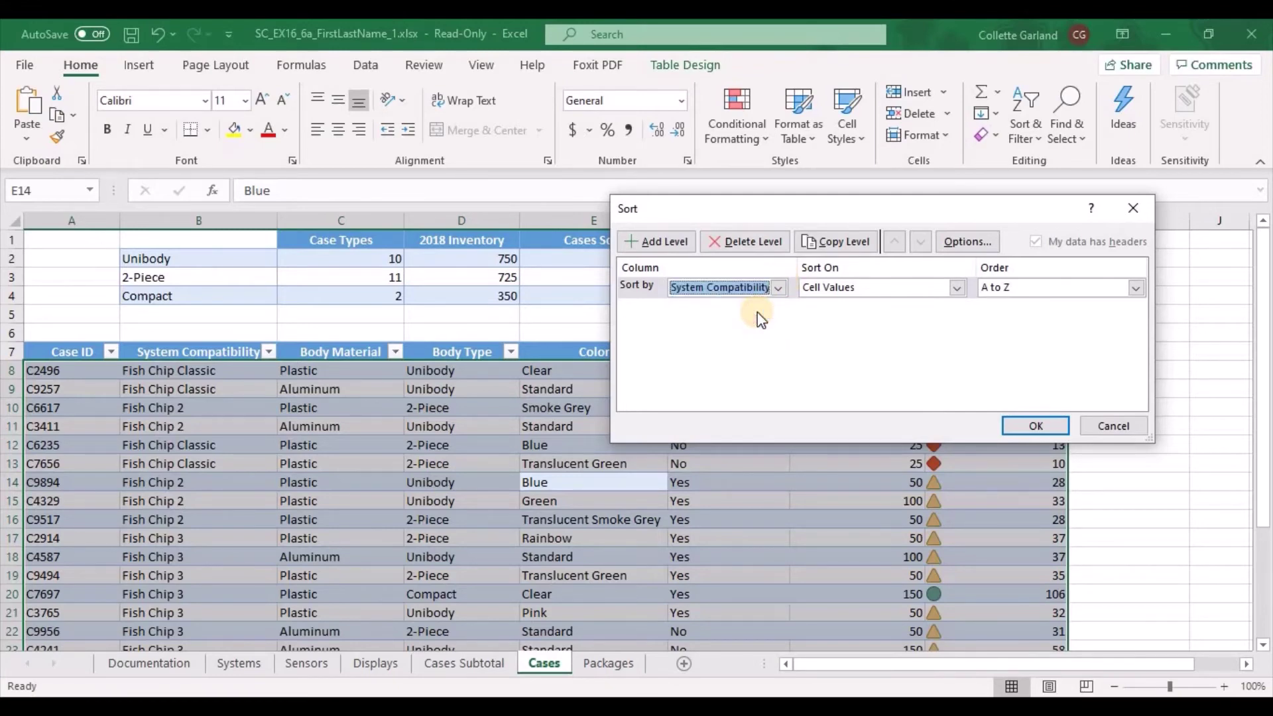
pyautogui.click(997, 291)
pyautogui.click(1009, 316)
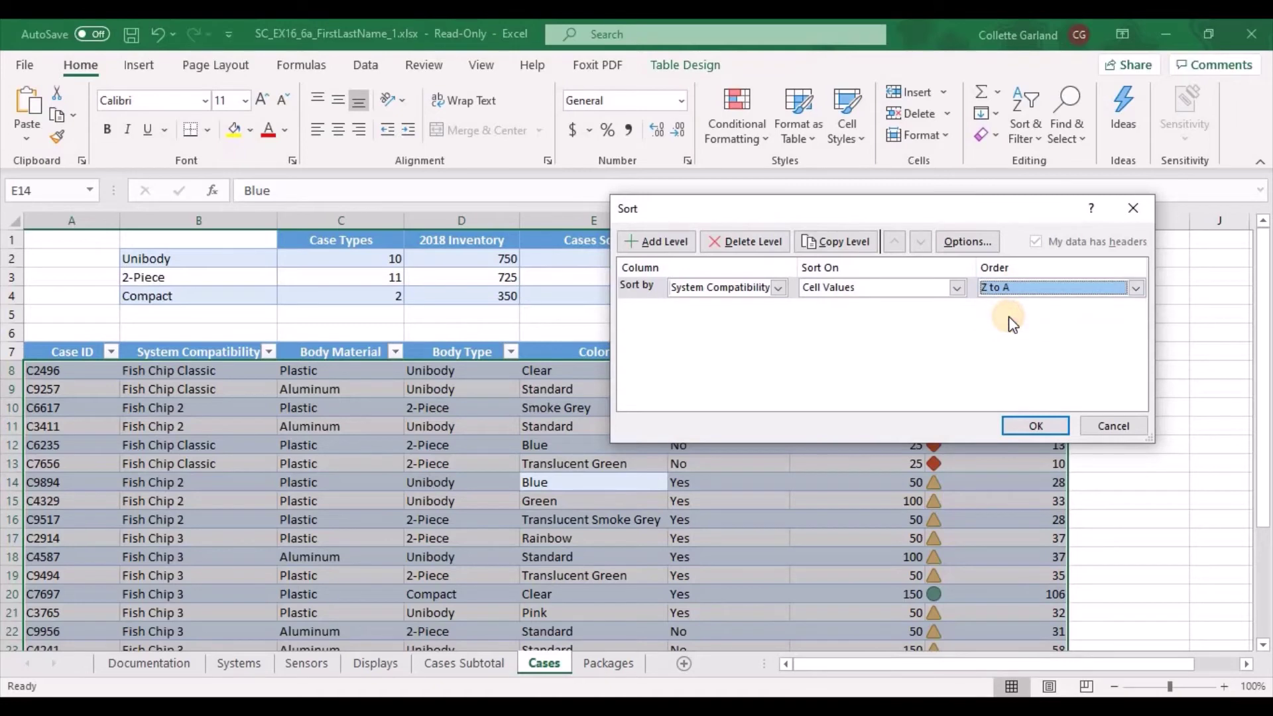
# Add a second sort level on Body Material cell values, ordered A to Z.
pyautogui.click(656, 242)
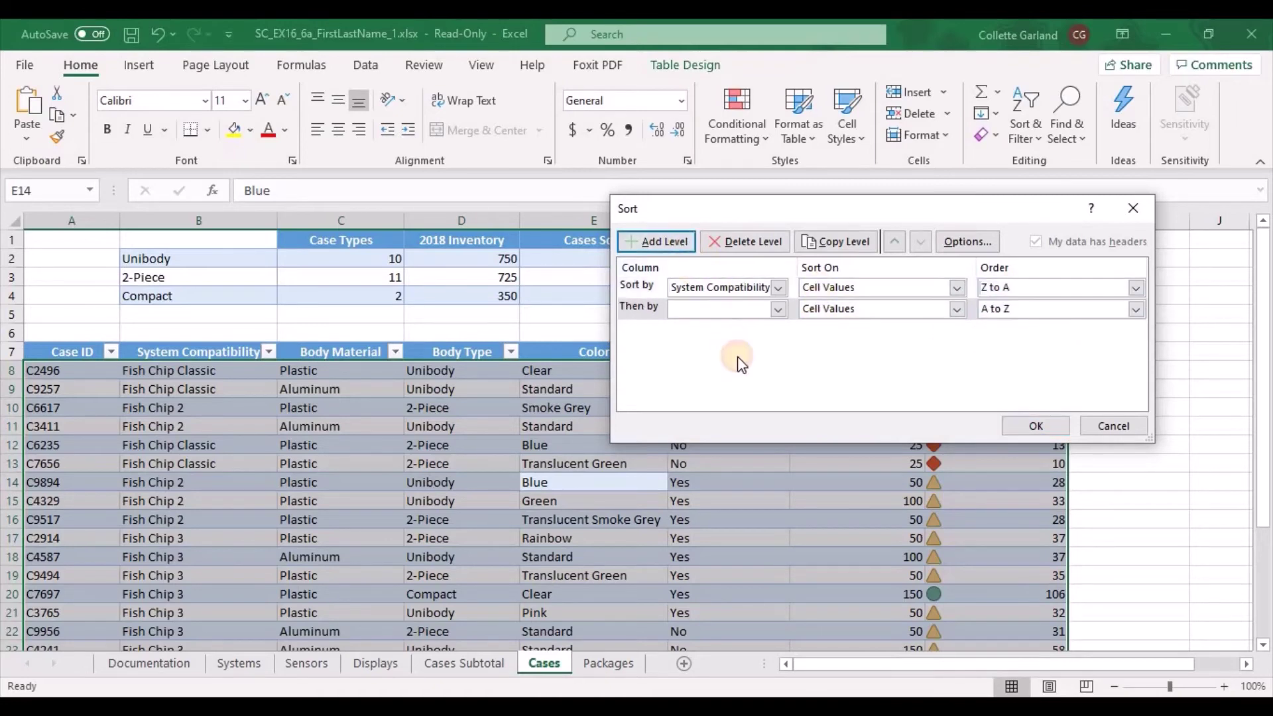
pyautogui.click(780, 310)
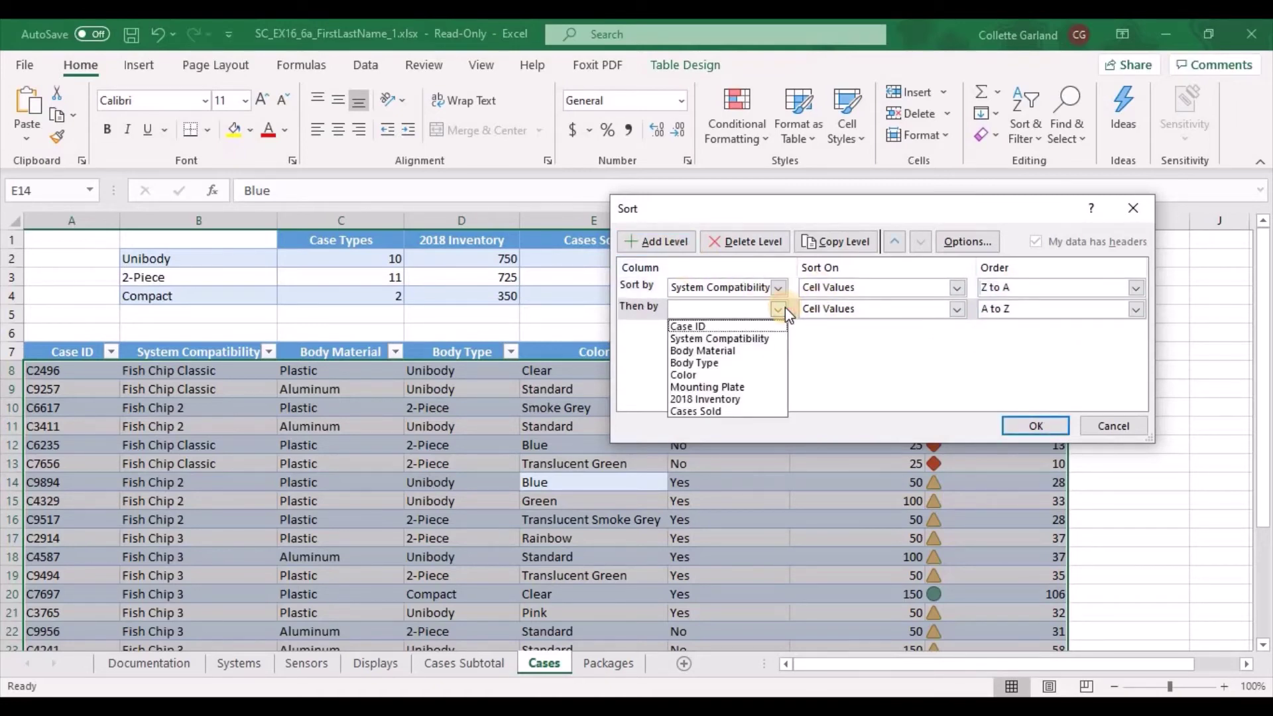
pyautogui.click(730, 339)
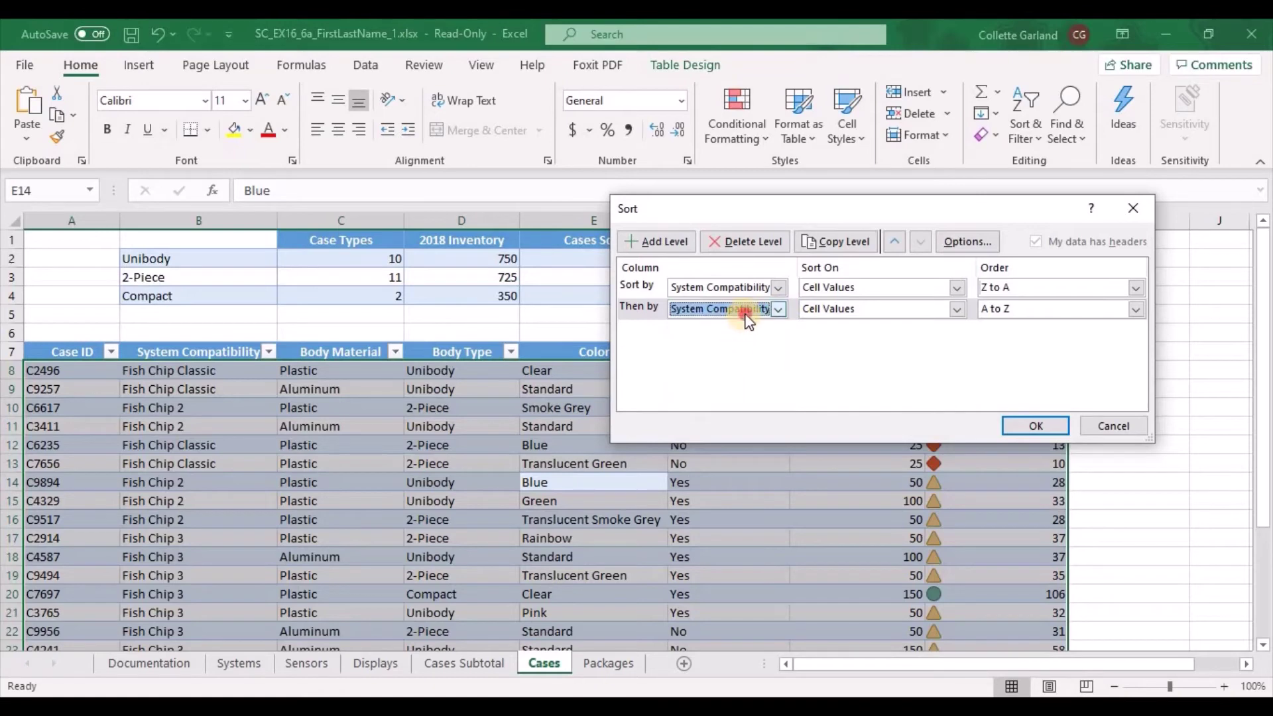
pyautogui.click(748, 317)
pyautogui.click(737, 348)
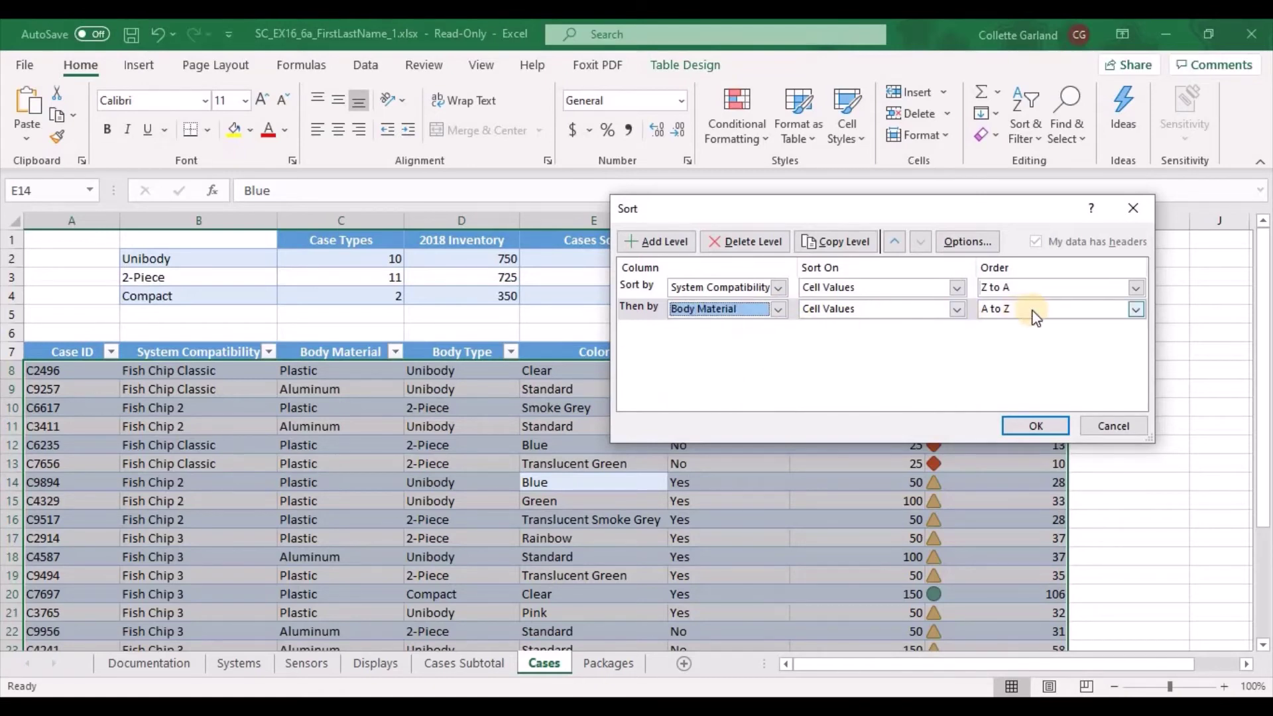
# Add a third sort level on Body Type, ordered A to Z, and apply the multi-level sort.
pyautogui.click(687, 242)
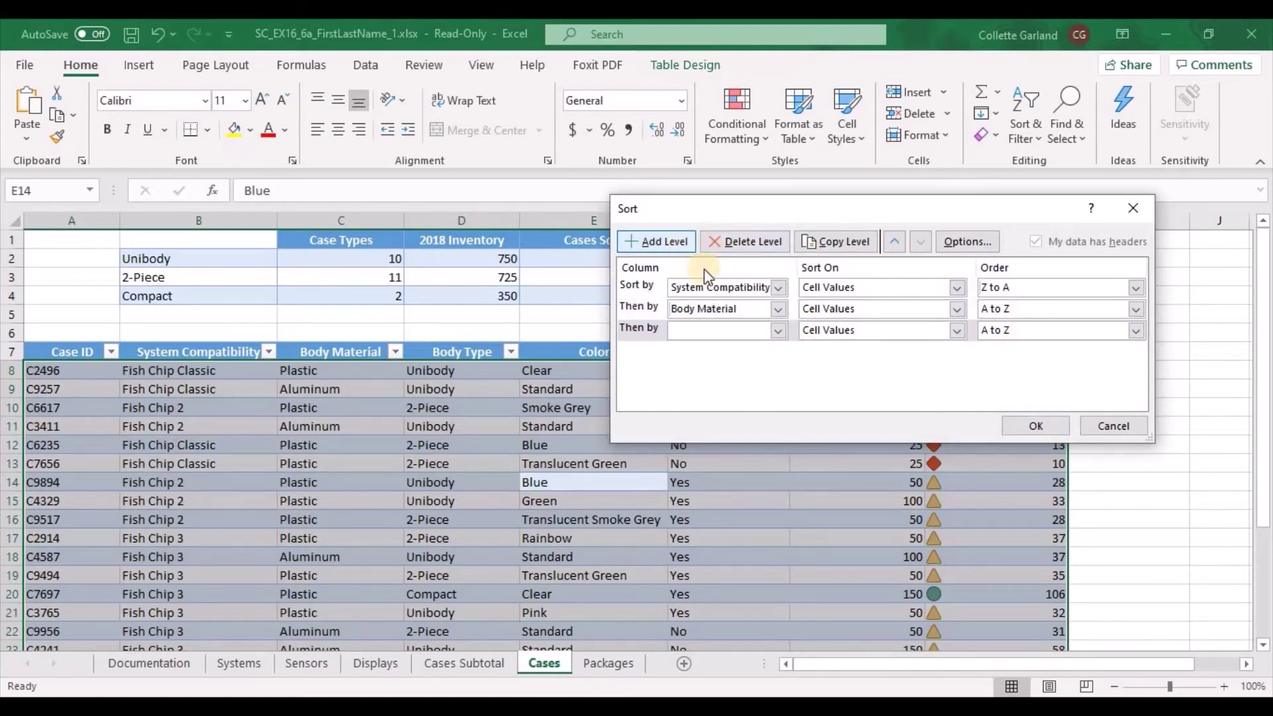
pyautogui.click(777, 330)
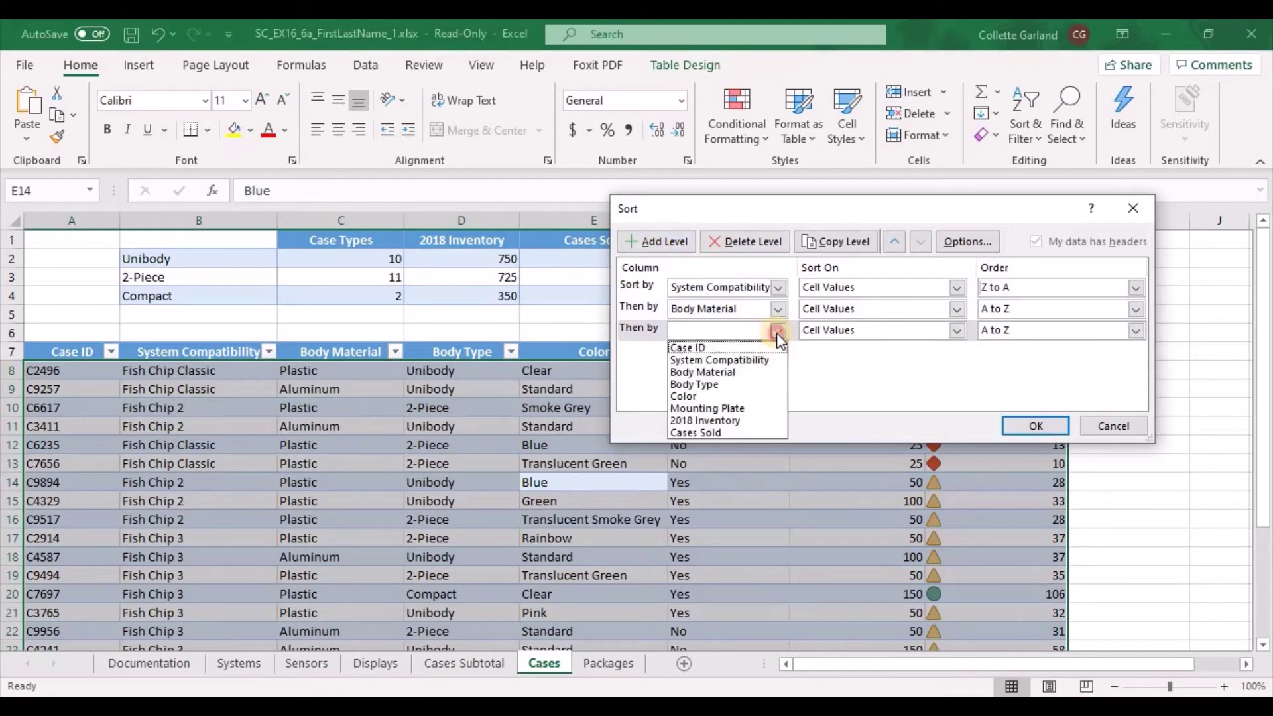
pyautogui.click(696, 384)
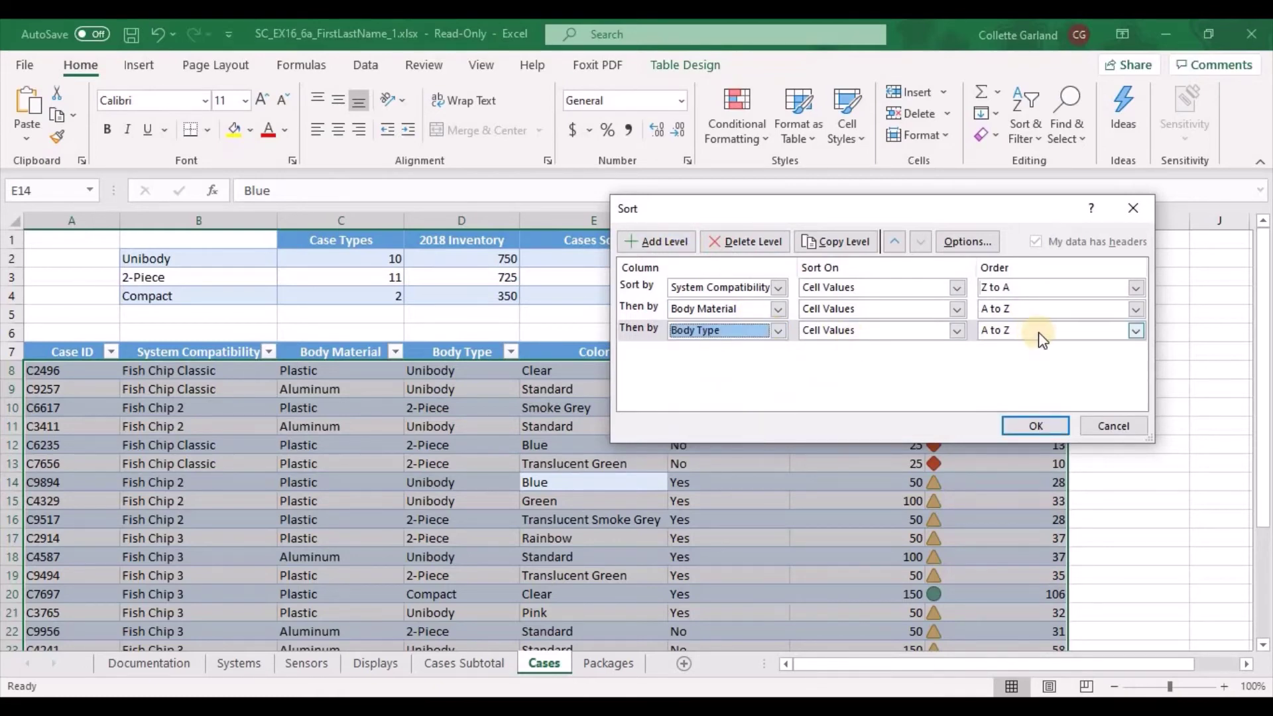
pyautogui.click(1036, 426)
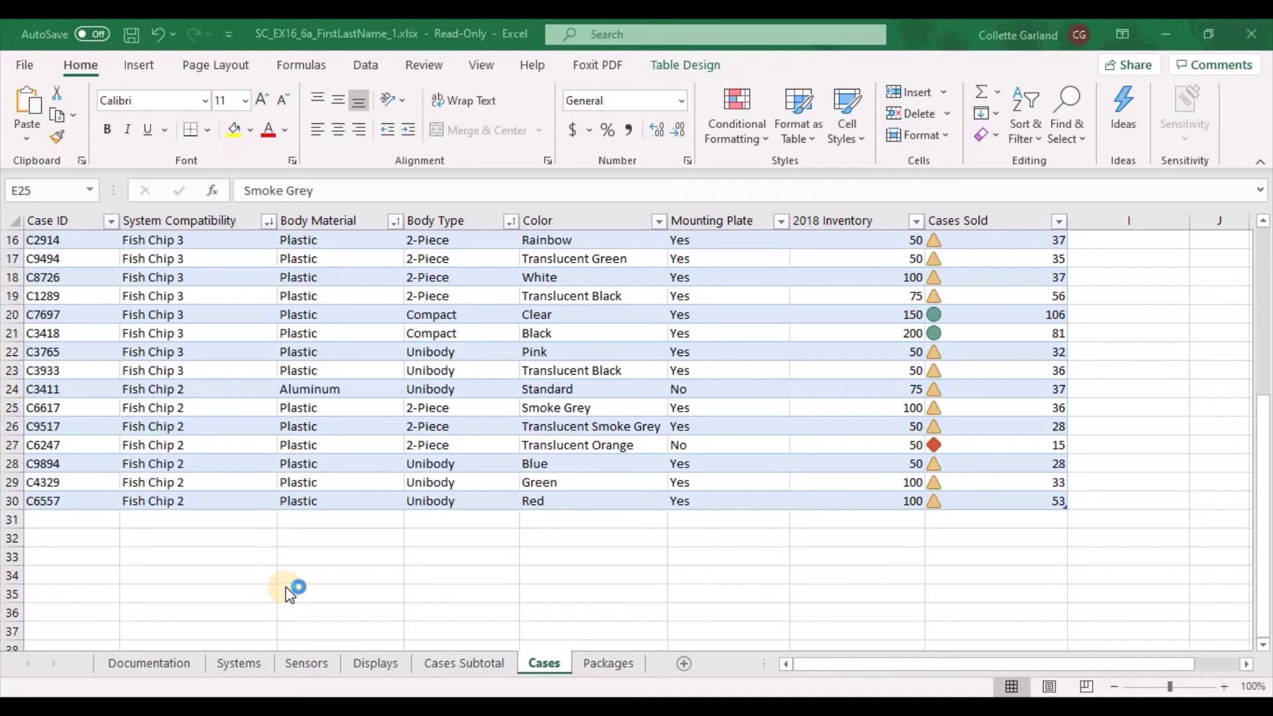
# Add a Total Row to the CasesTable table.
pyautogui.click(699, 356)
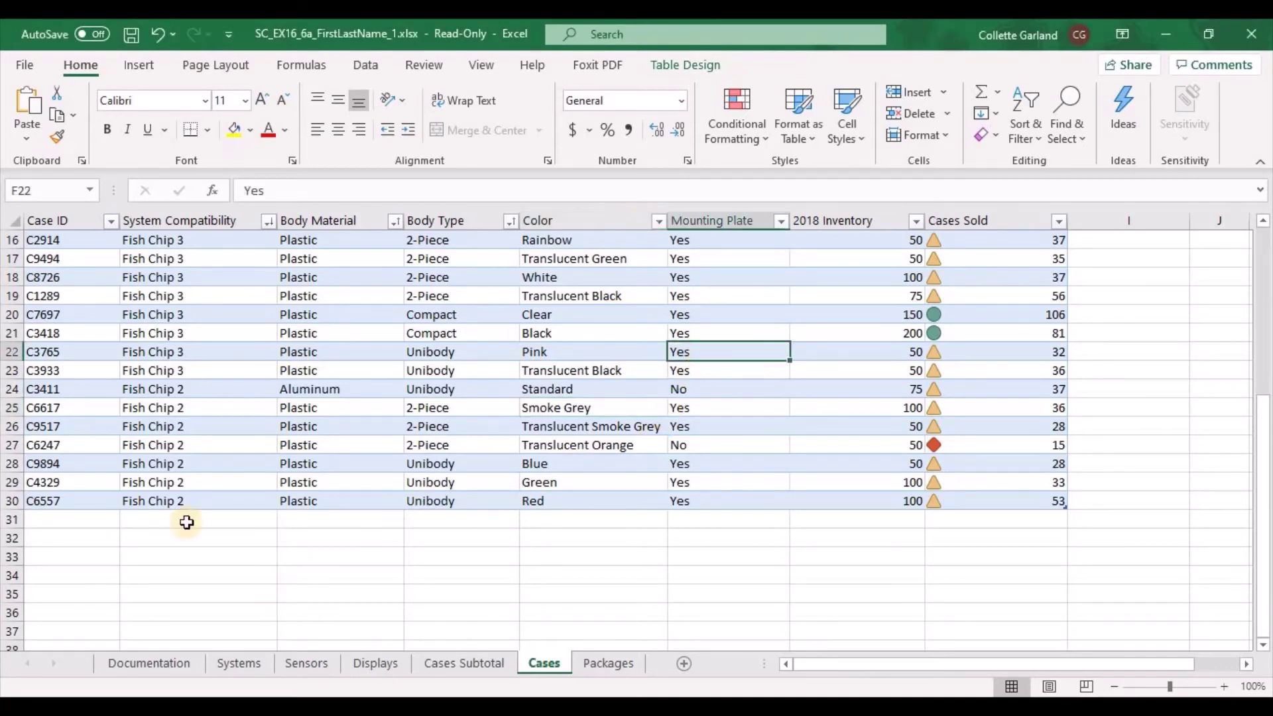
pyautogui.click(686, 64)
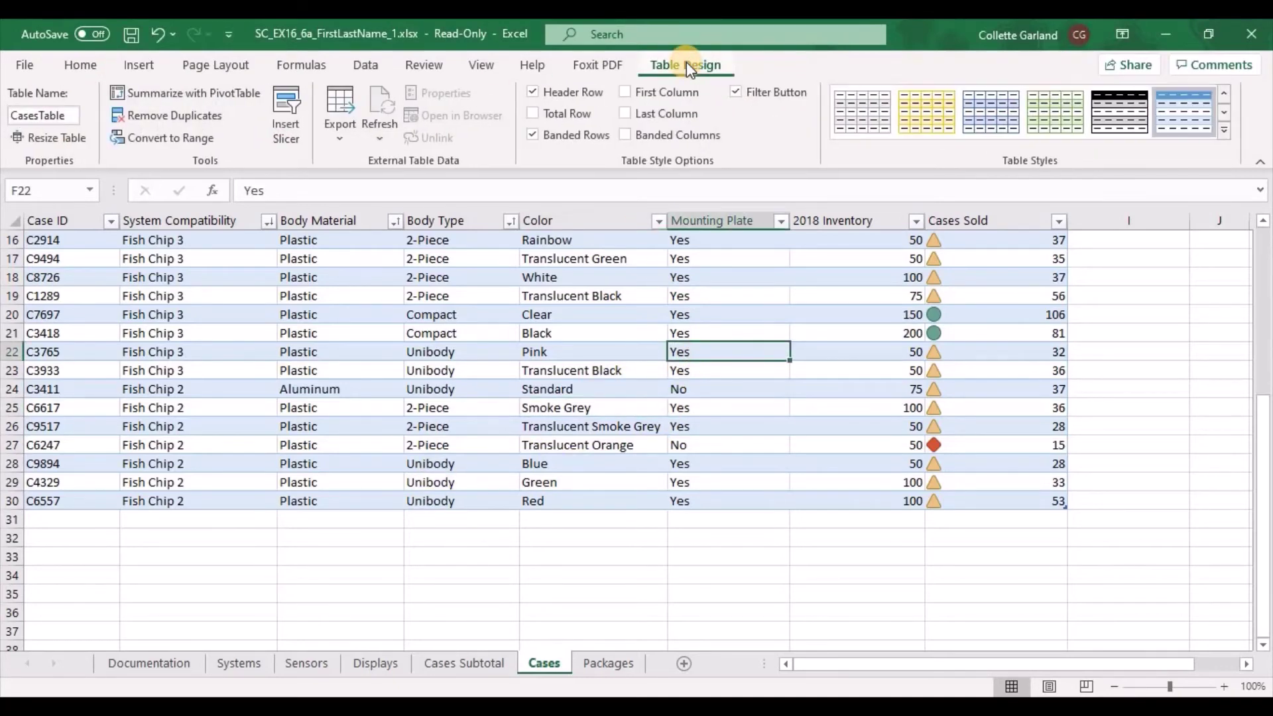
pyautogui.click(534, 114)
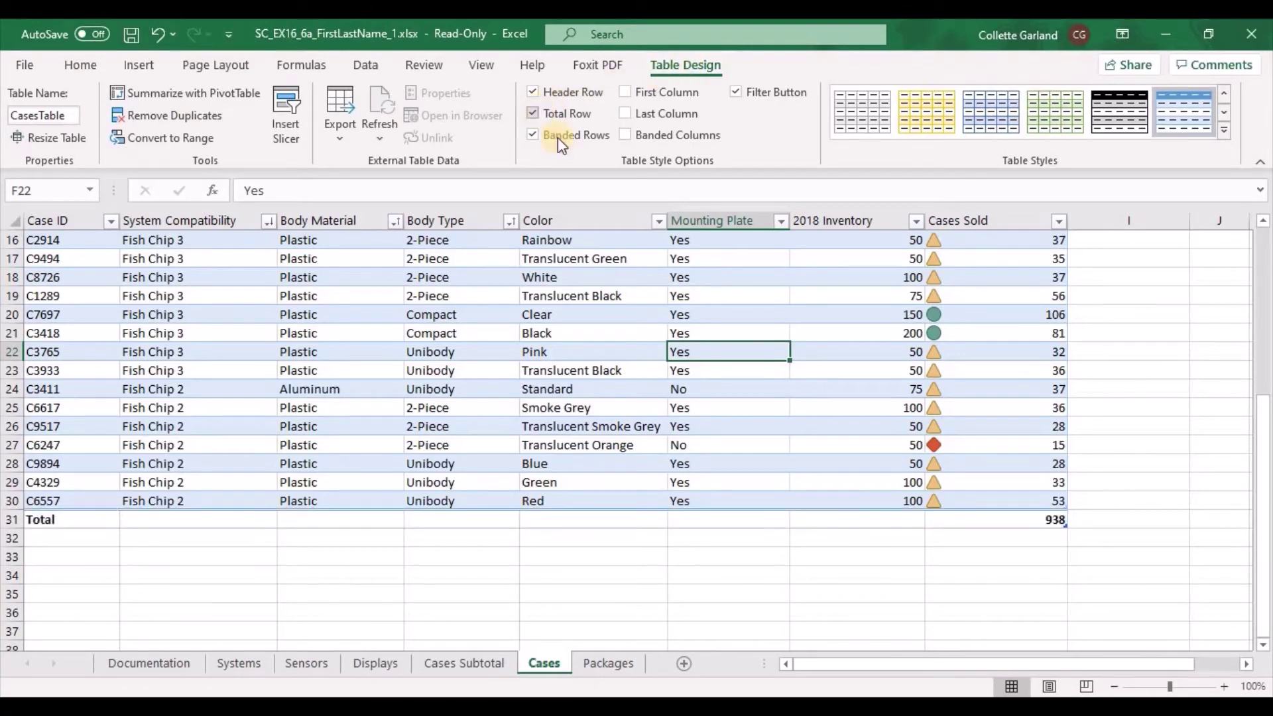
# Set the total row cell for 2018 Inventory, G31, to the Sum function.
pyautogui.scroll(2, 977, 397)
pyautogui.scroll(3, 977, 397)
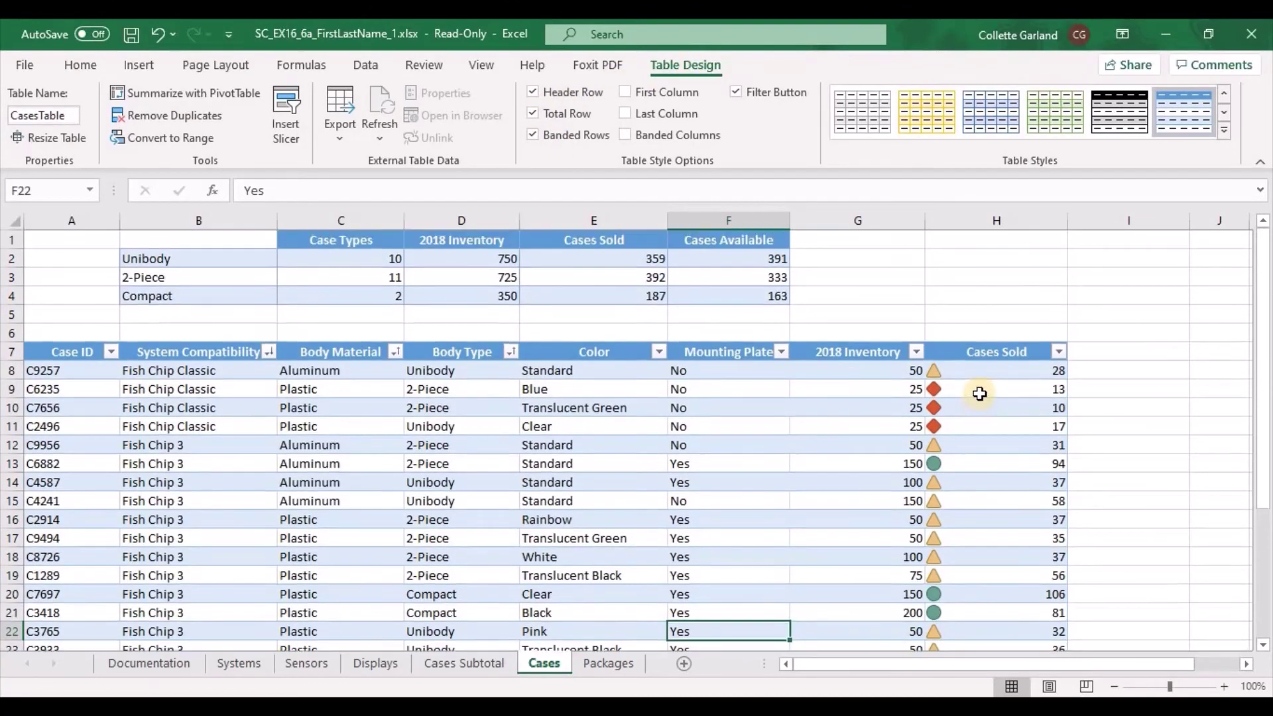
pyautogui.scroll(-6, 978, 395)
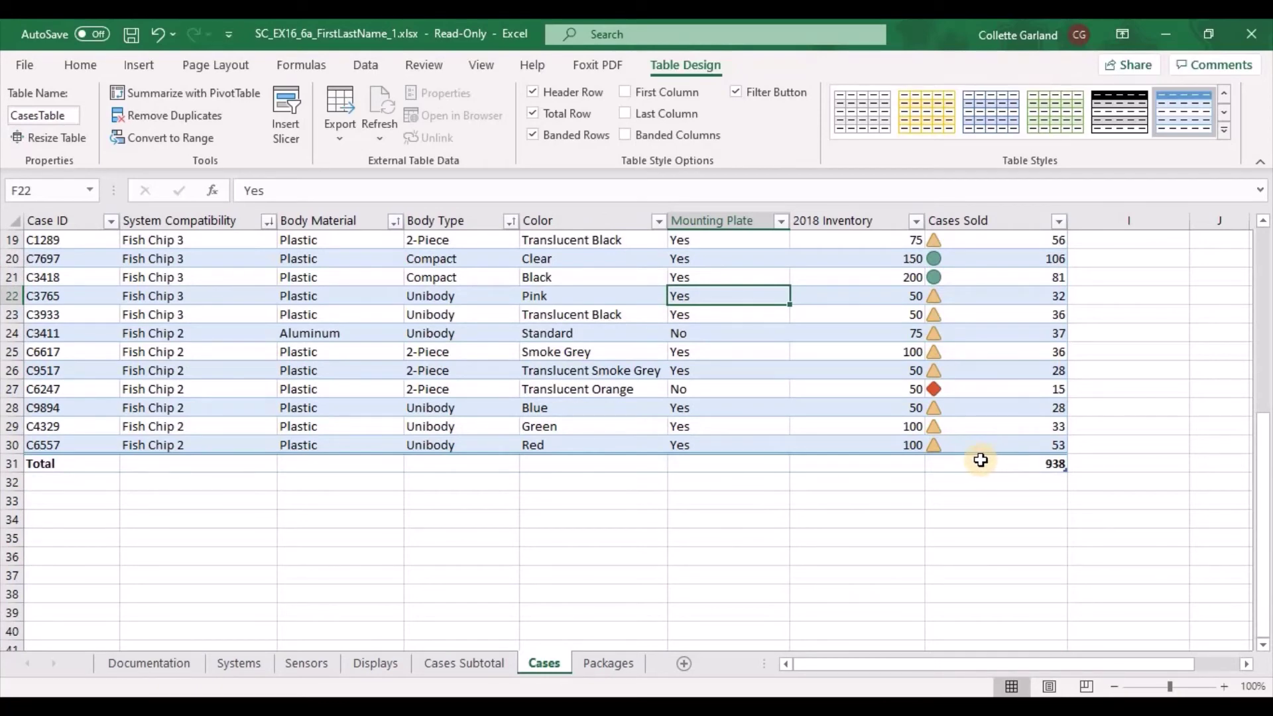
pyautogui.click(911, 468)
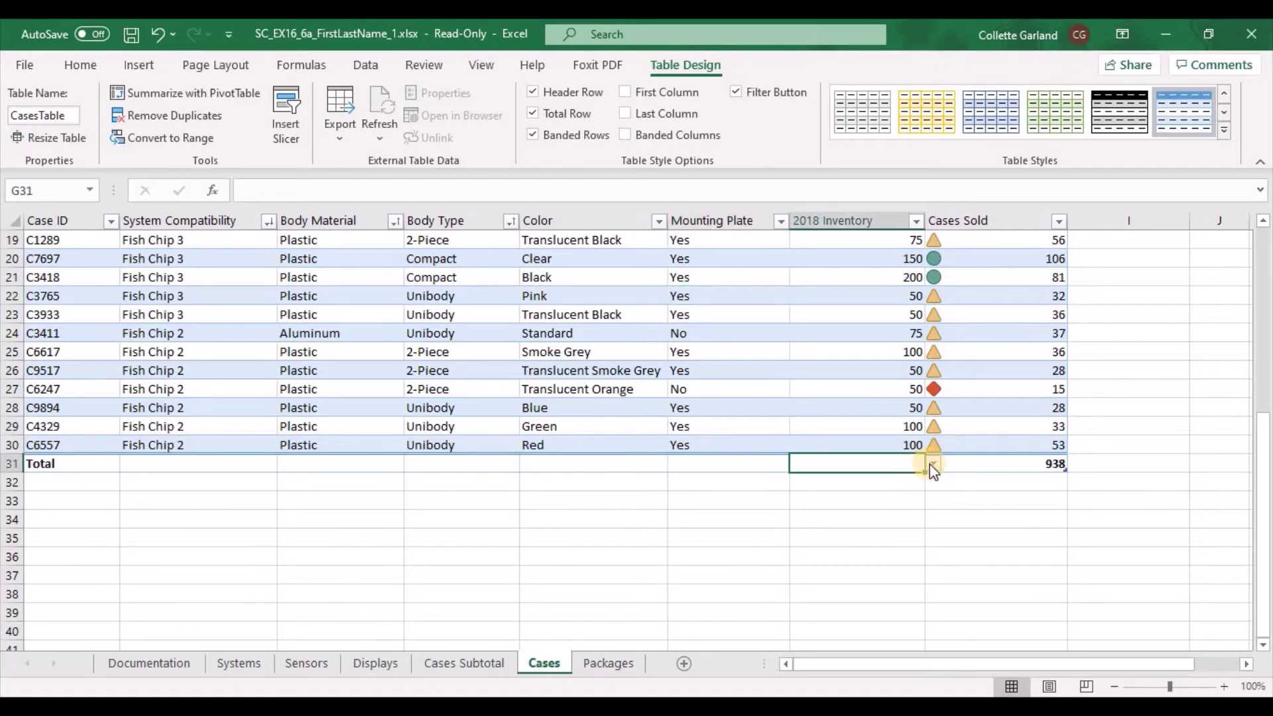
pyautogui.click(933, 465)
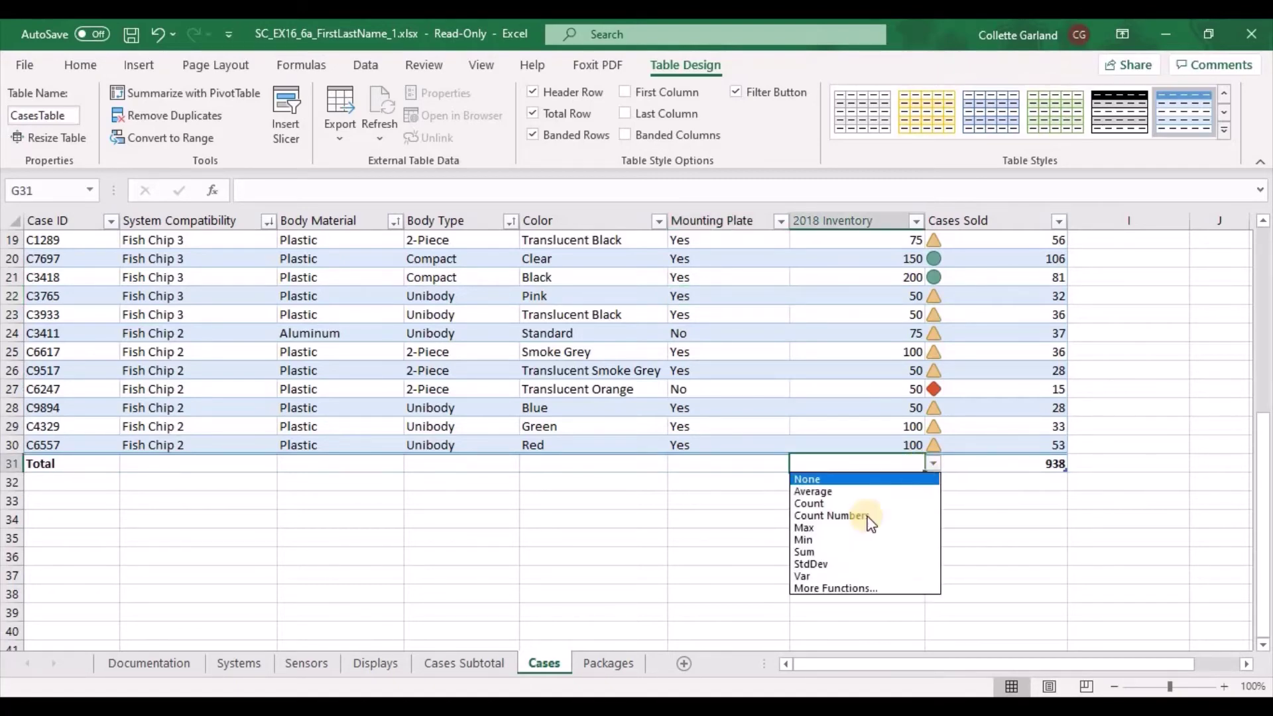
pyautogui.click(840, 551)
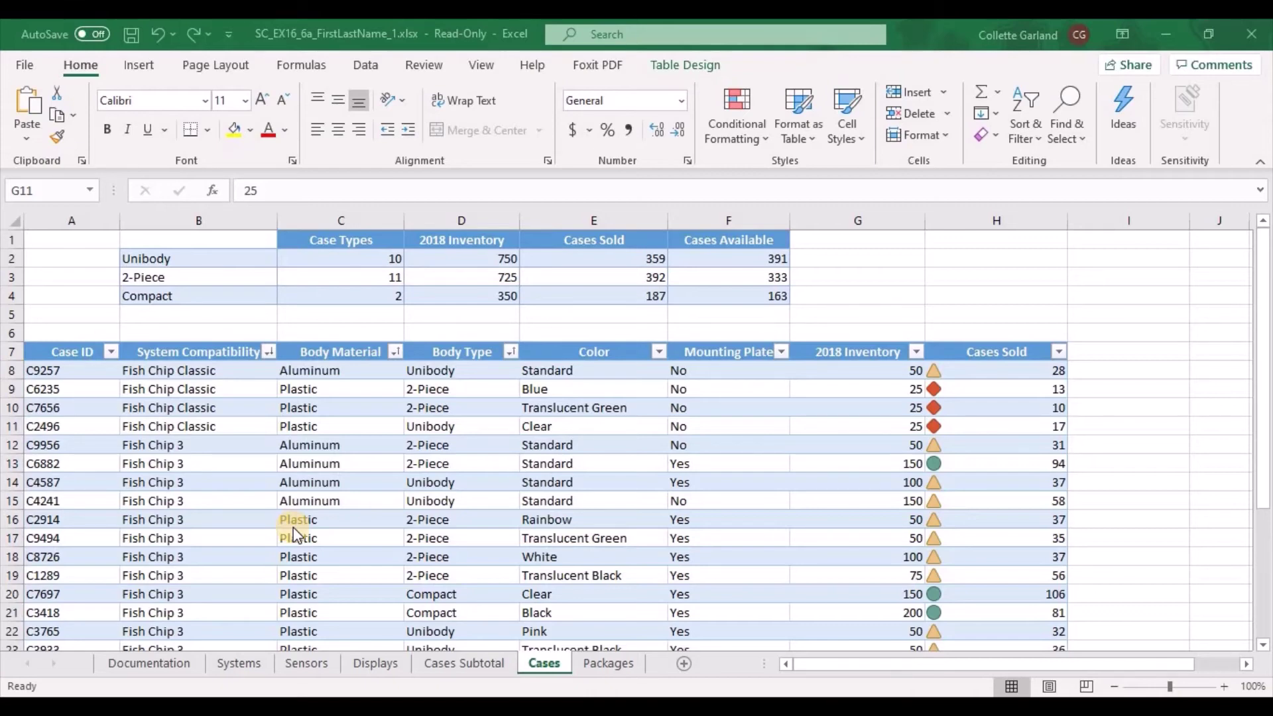
# Extend the cases table with a new column by entering the header "Cases Available" in I7.
pyautogui.click(1139, 350)
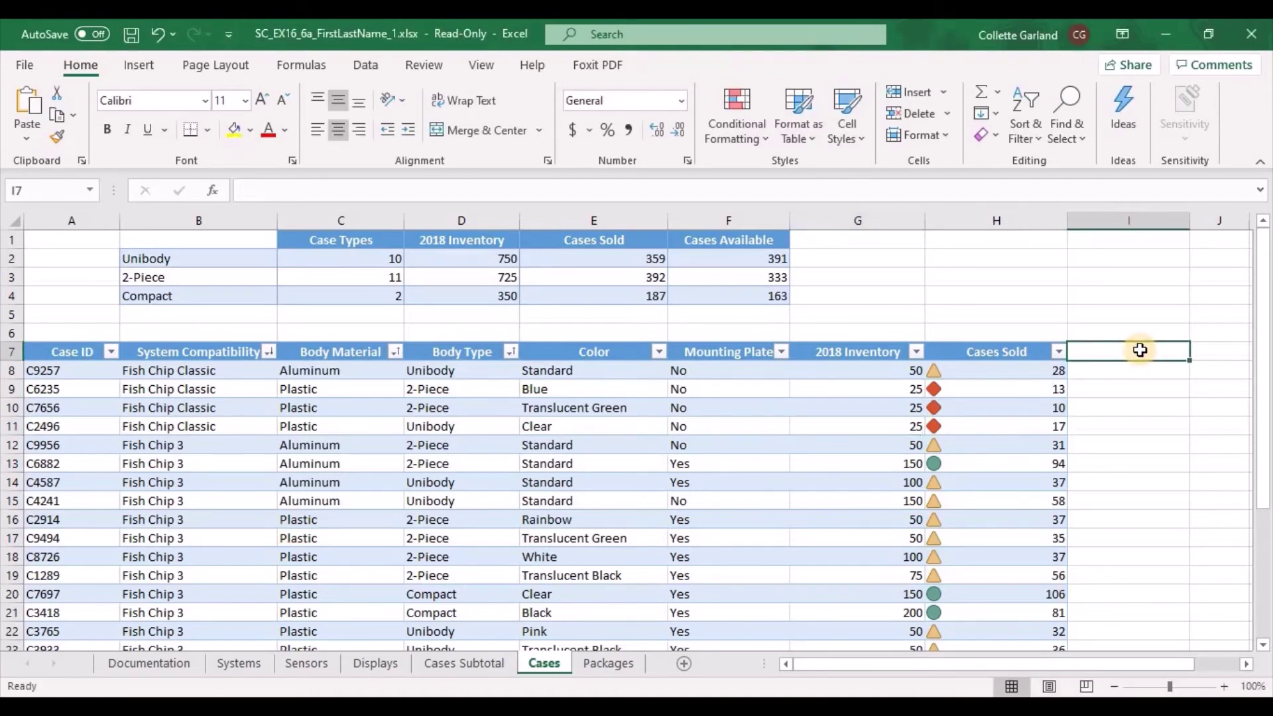
pyautogui.write('Cases')
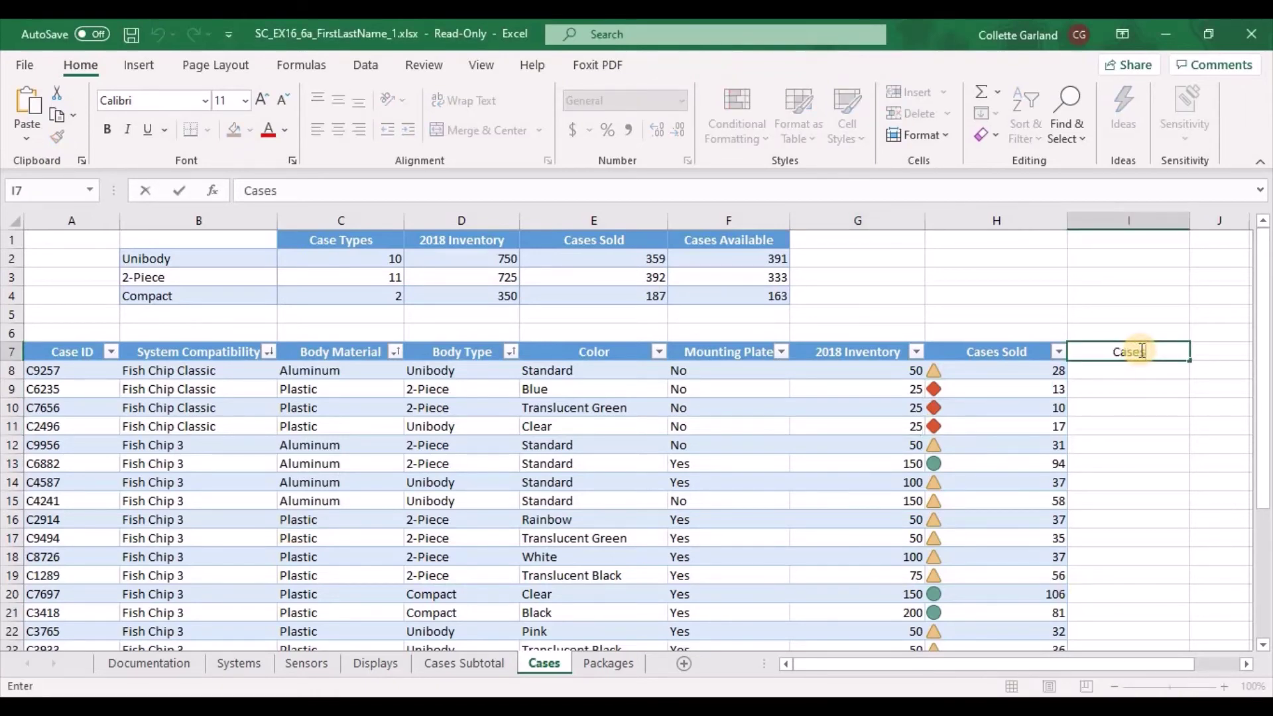
pyautogui.write(' Available')
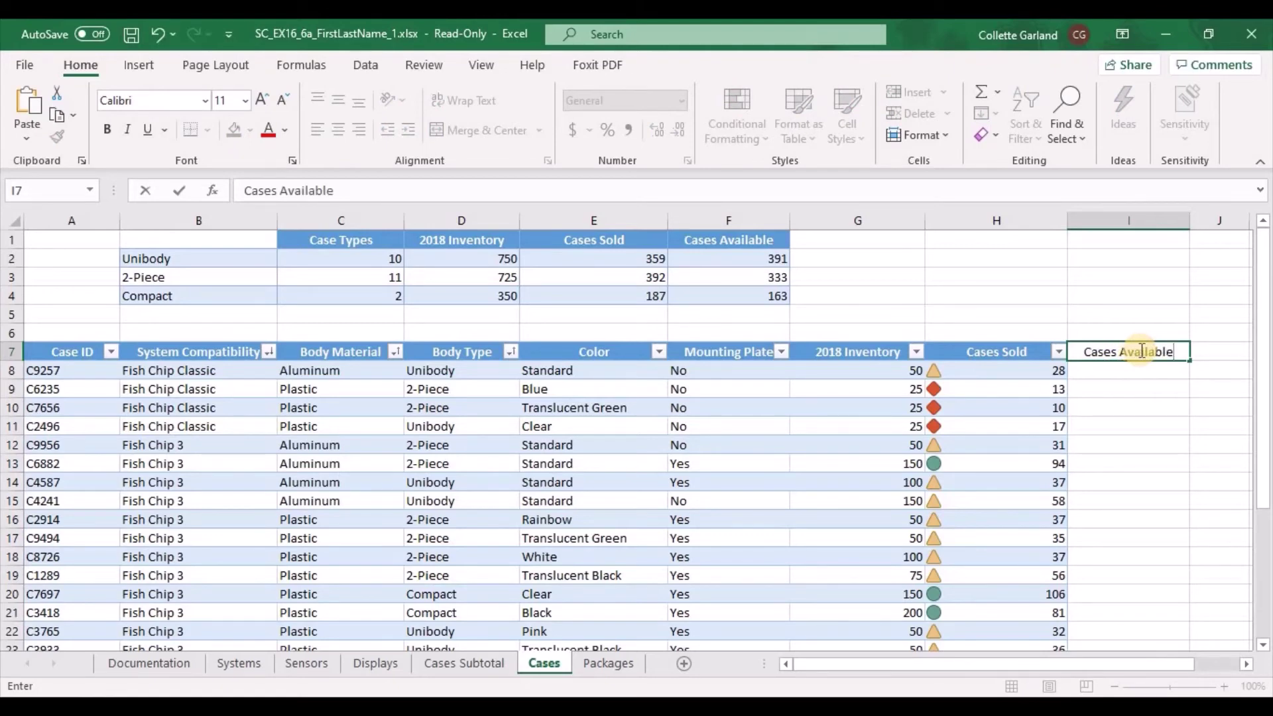
pyautogui.press('Return')
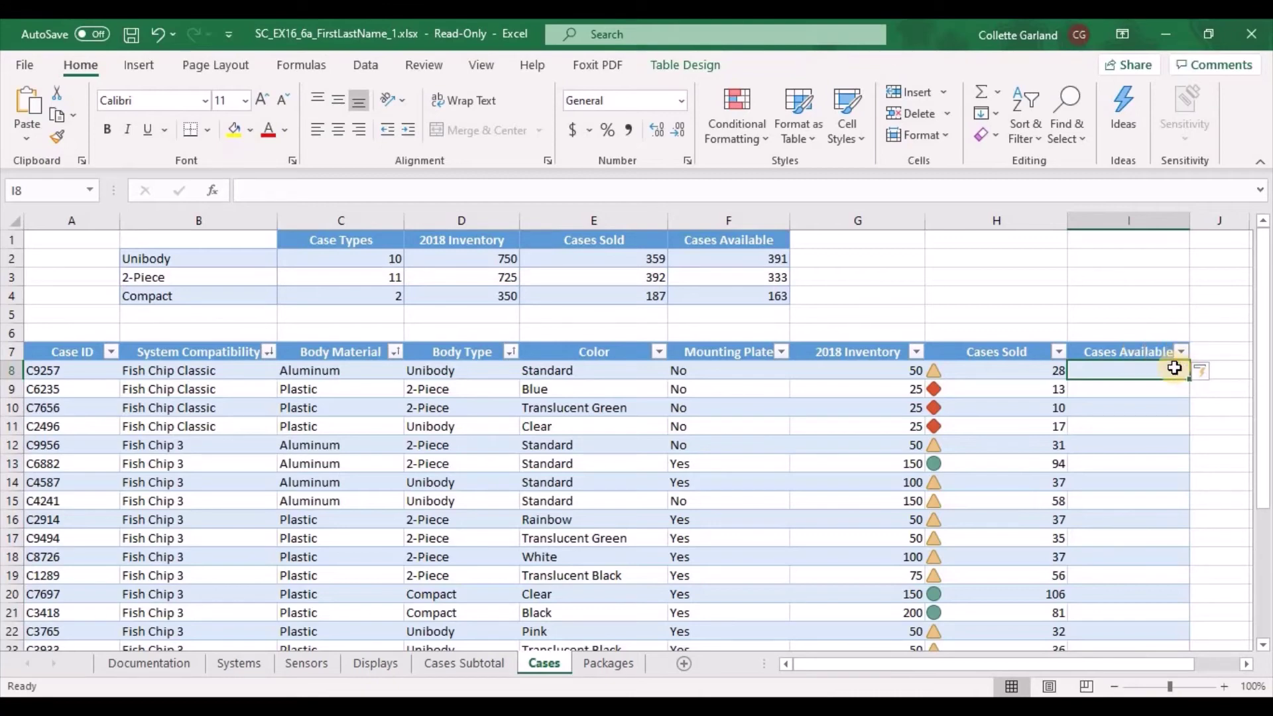
# Fill the Cases Available column by entering the formula =[@[2018 Inventory]]-[@[Cases Sold]] in I8, and check the calculated cells.
pyautogui.write('=[')
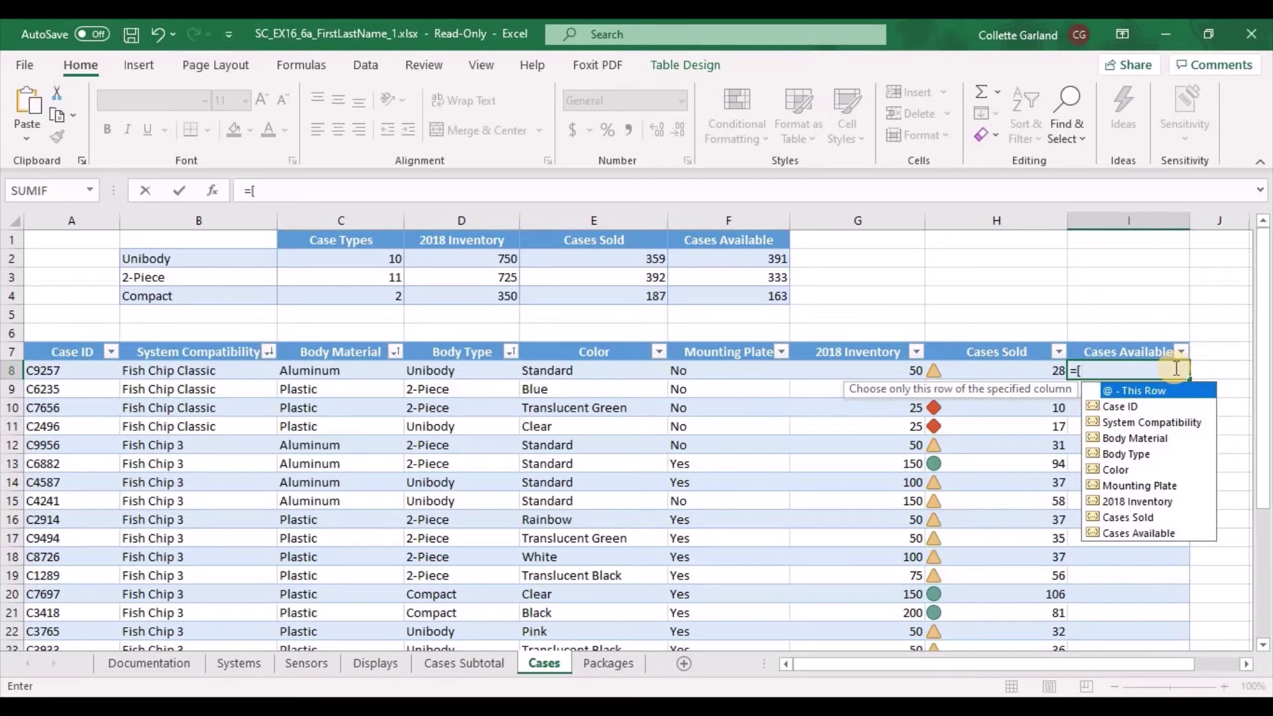
pyautogui.write('@[')
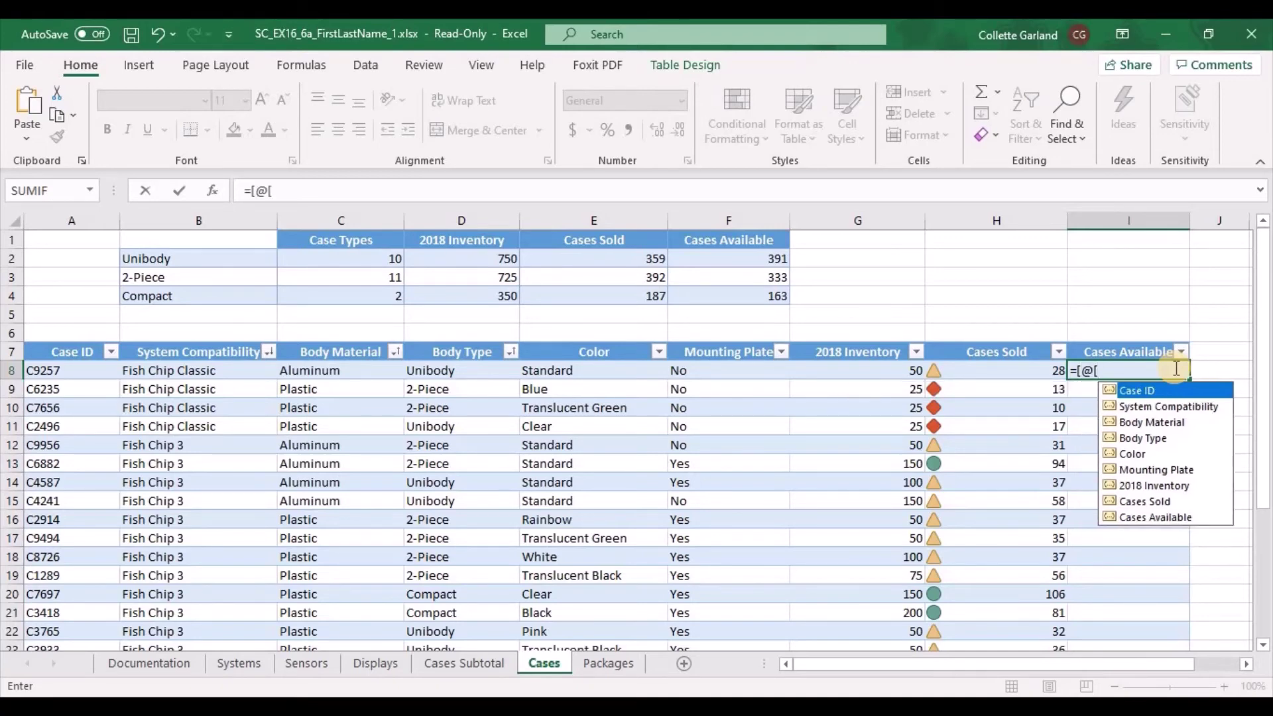
pyautogui.write('2018 Invent')
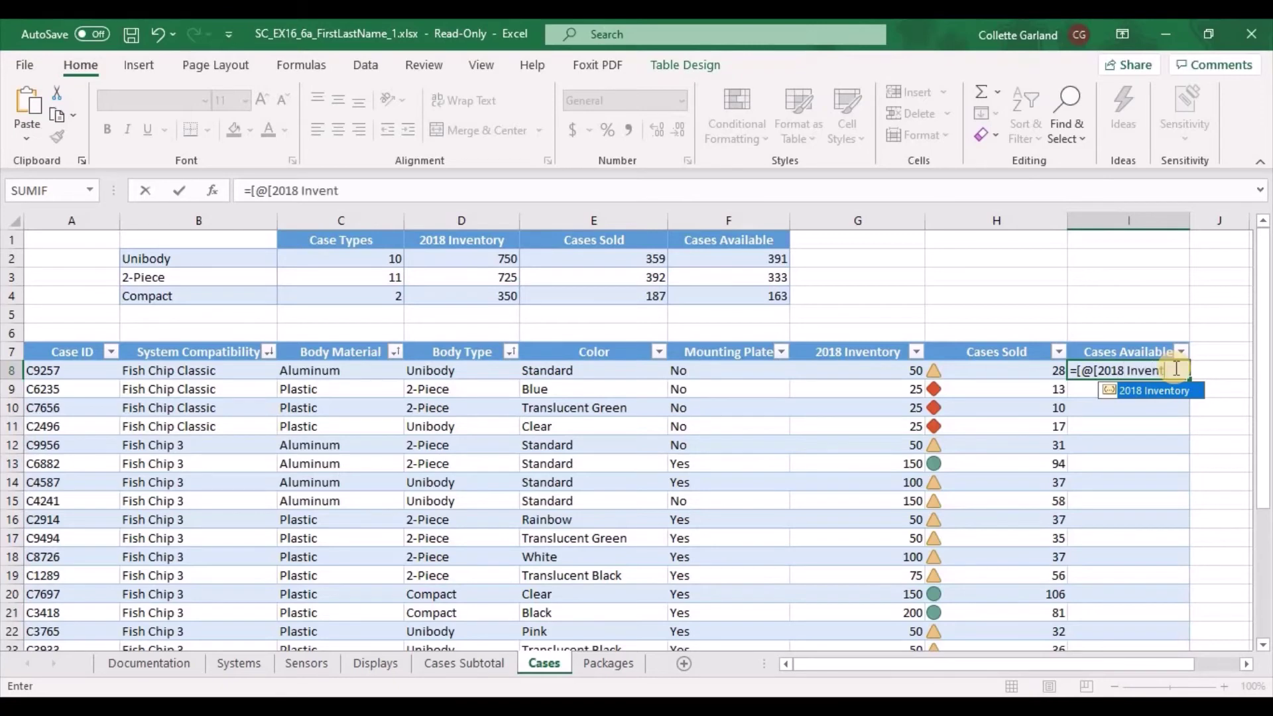
pyautogui.write('ory]]')
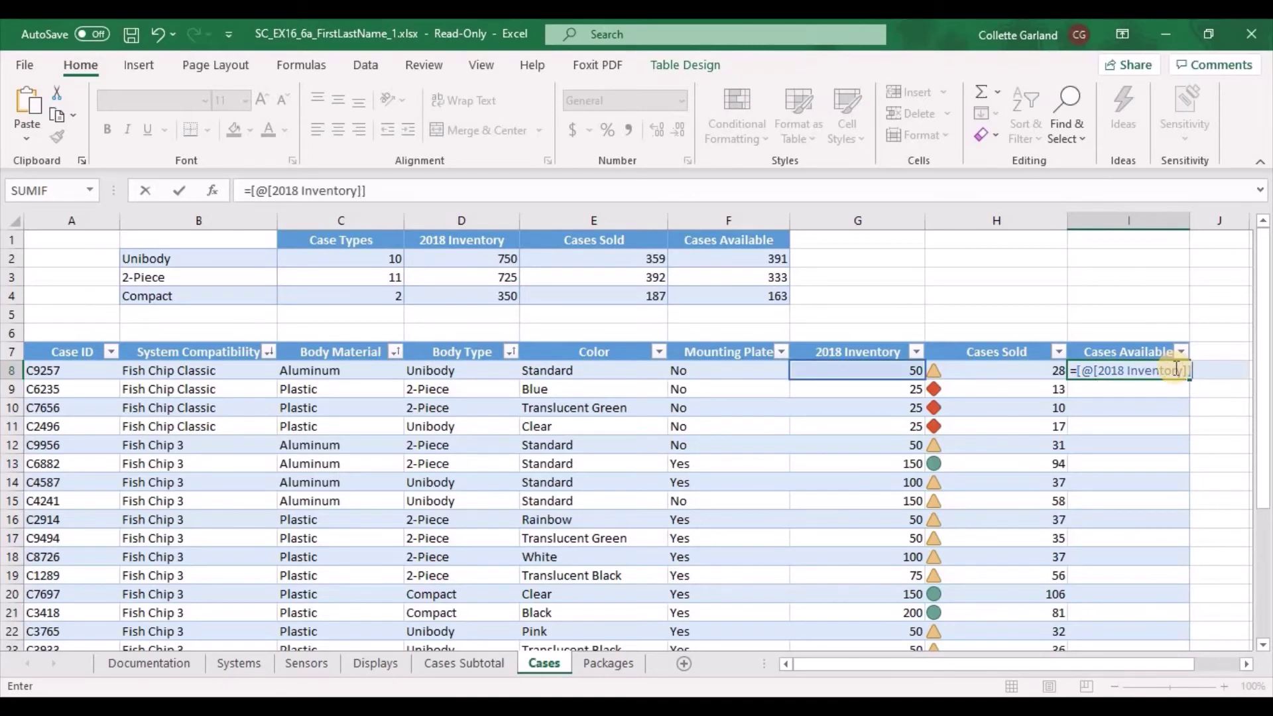
pyautogui.write('-[@[C')
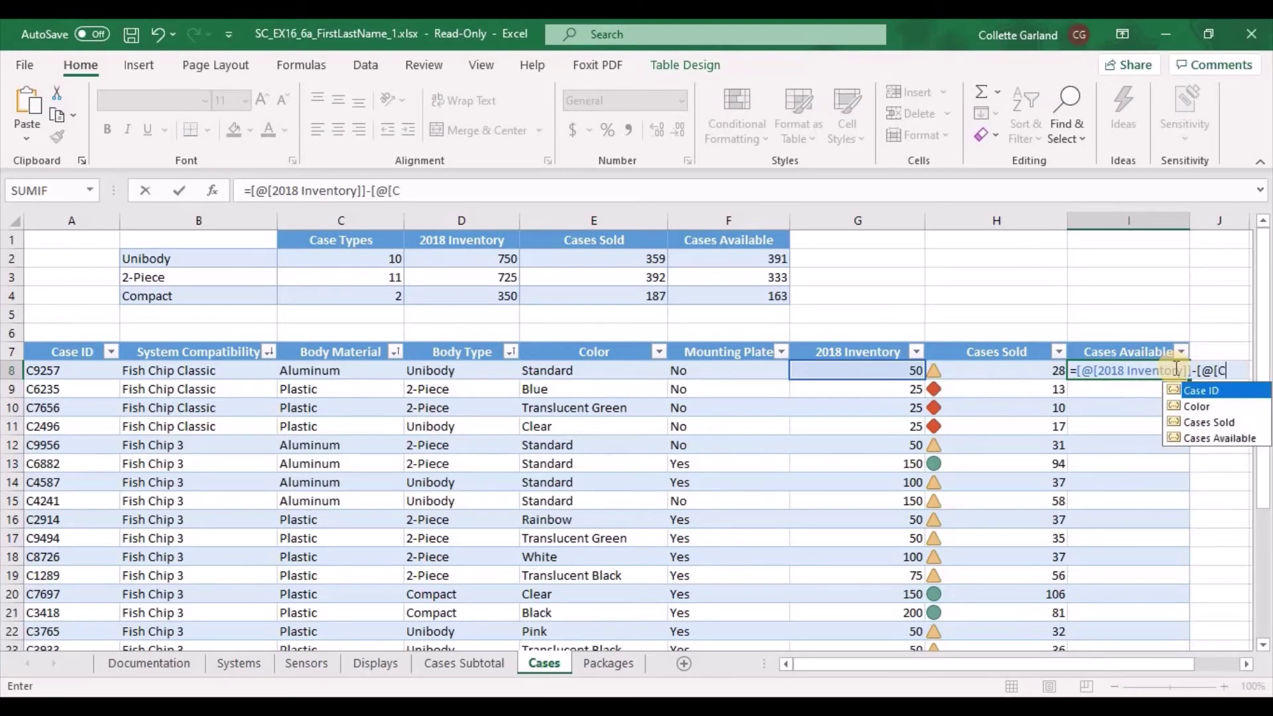
pyautogui.write('ases Sold]]')
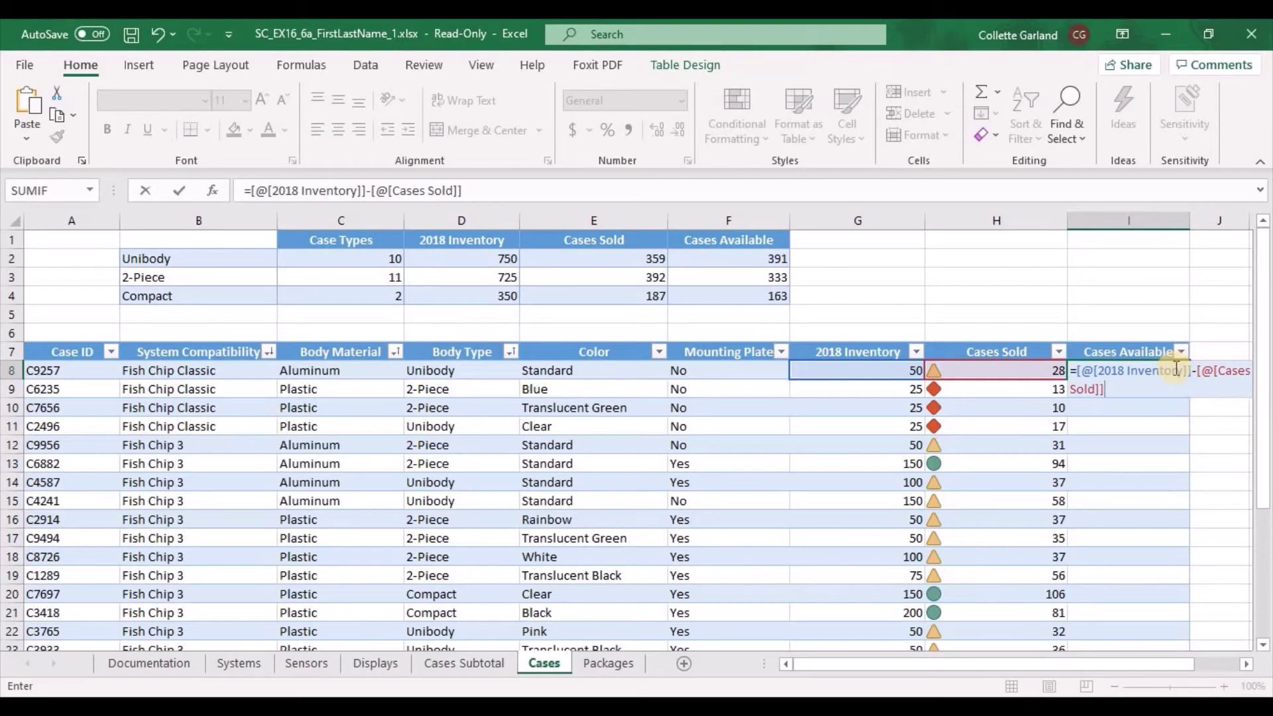
pyautogui.press('Return')
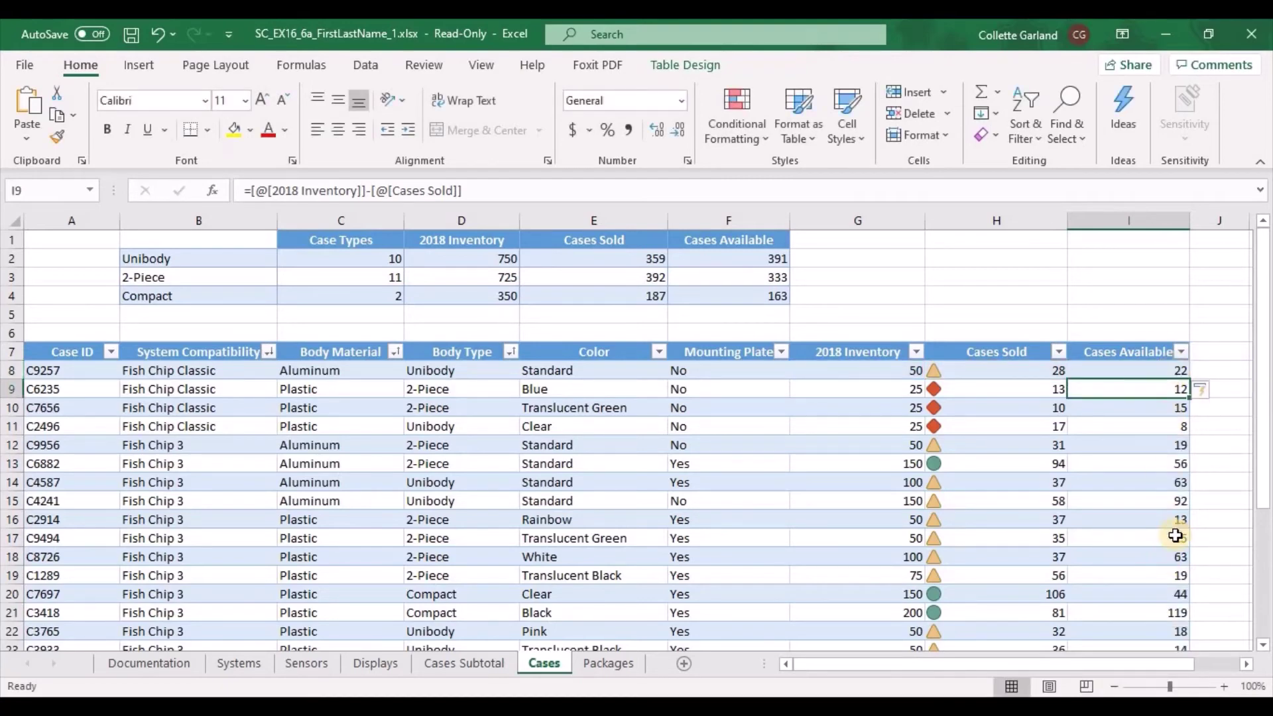
pyautogui.click(1167, 370)
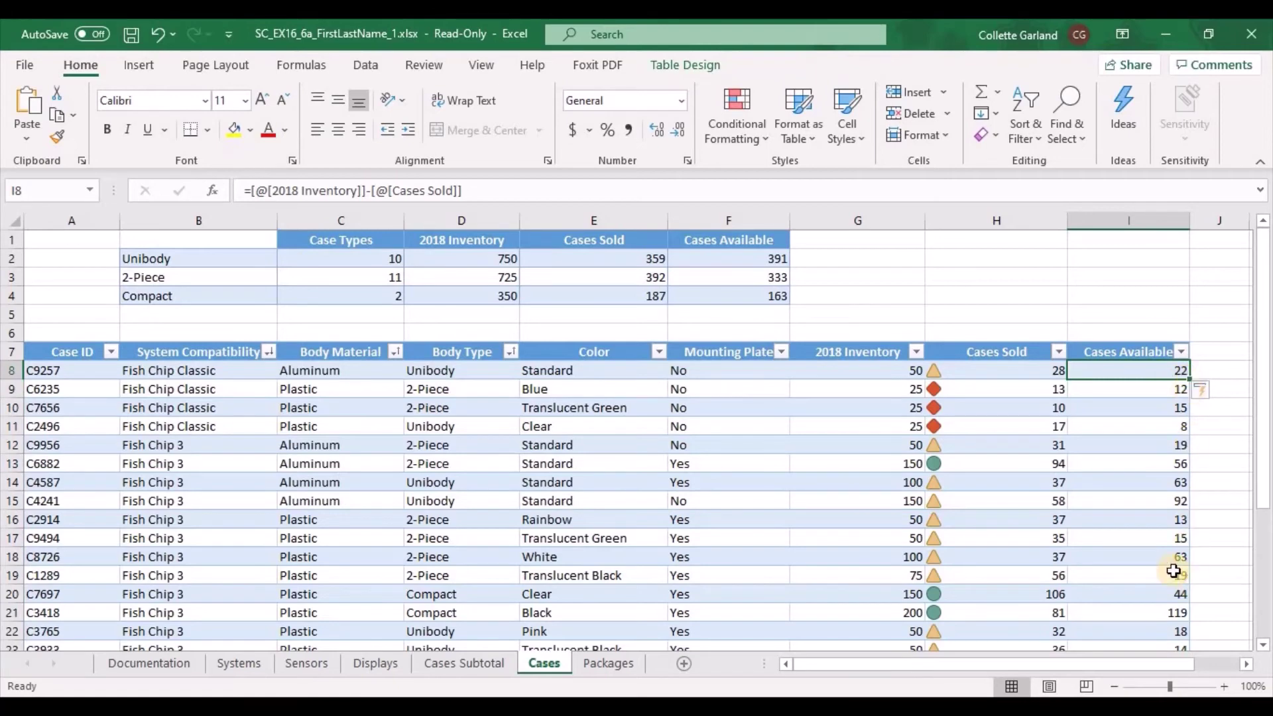
pyautogui.click(1123, 497)
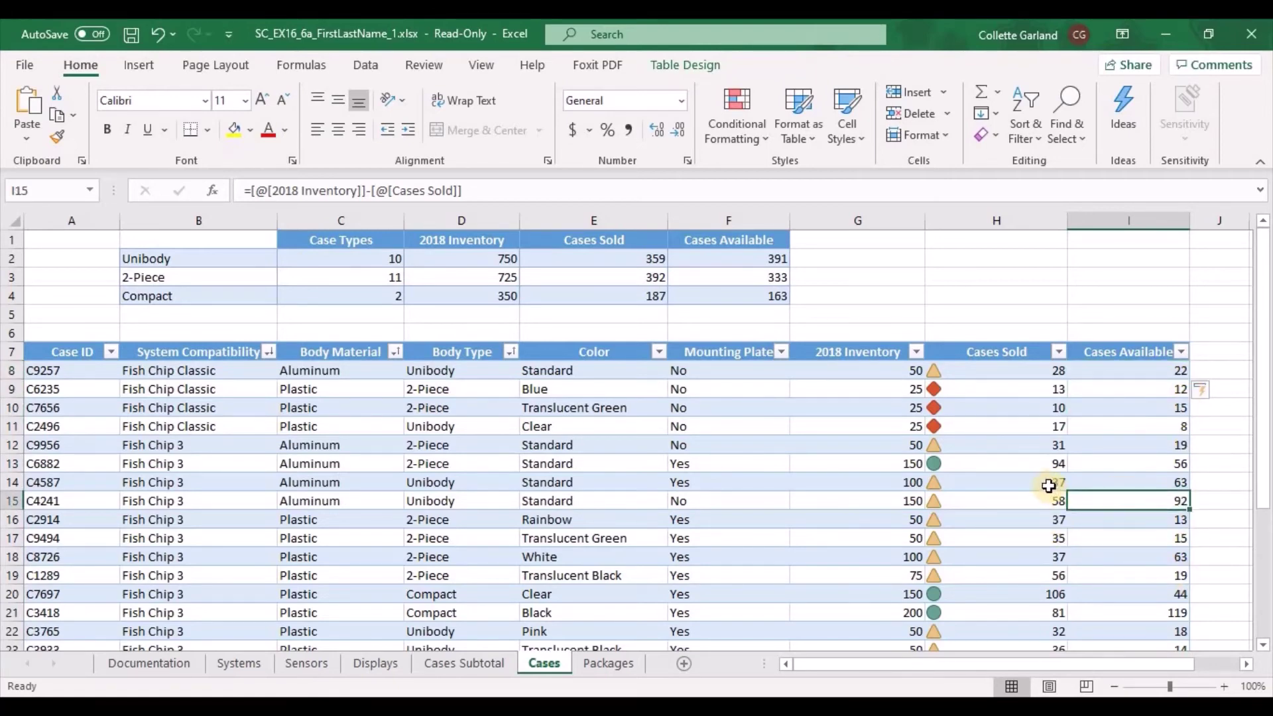
# Set the total row cell for Cases Available, I31, to the Sum function.
pyautogui.scroll(-6, 1125, 496)
pyautogui.scroll(1, 1137, 515)
pyautogui.click(1137, 515)
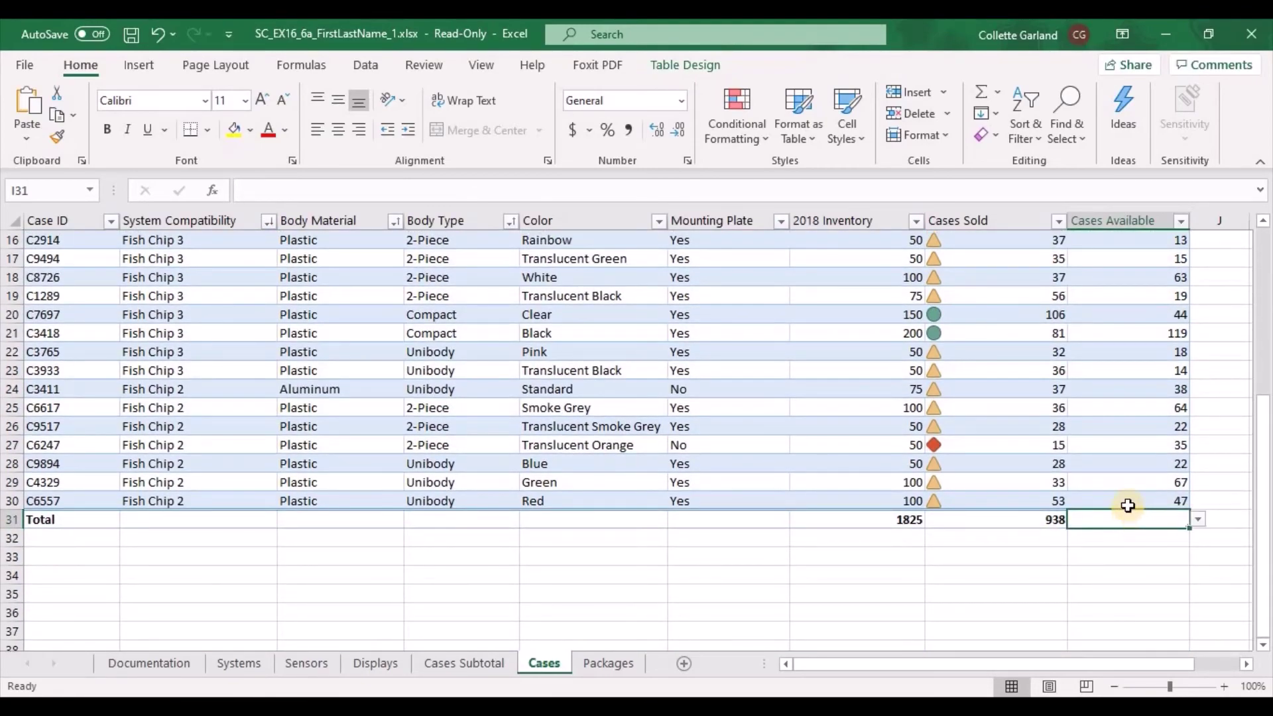
pyautogui.click(1202, 520)
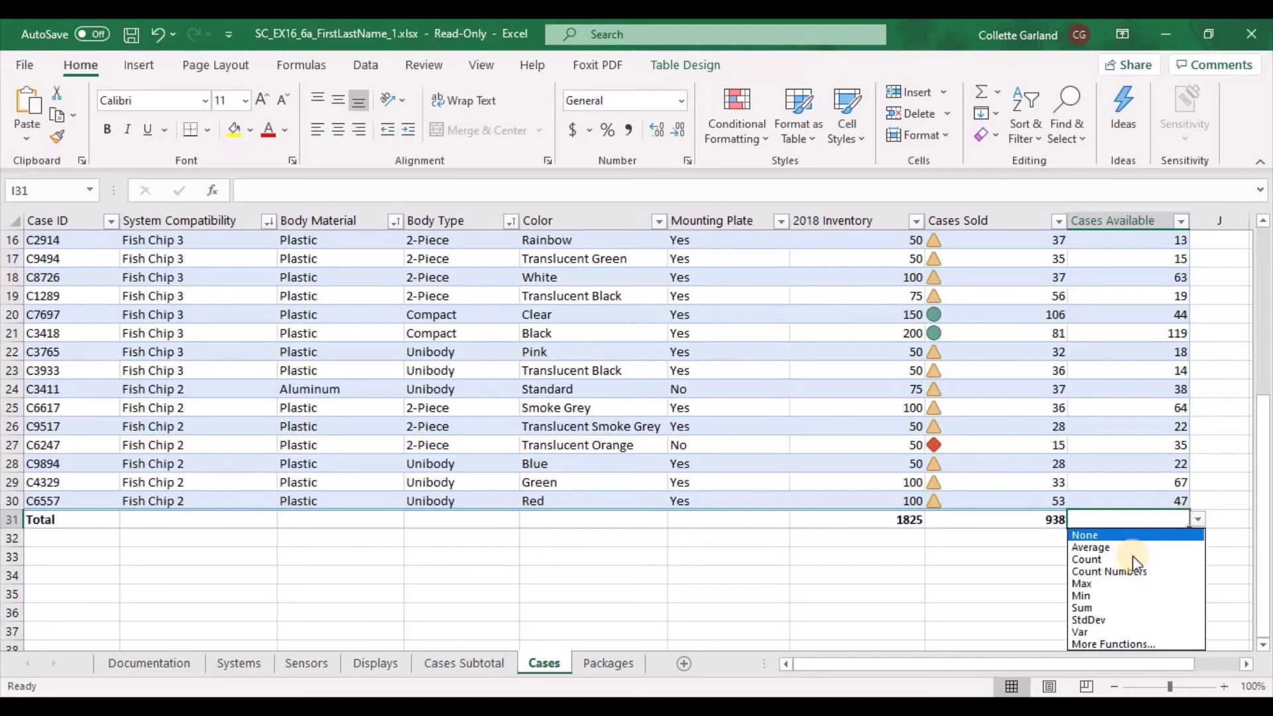
pyautogui.click(1112, 610)
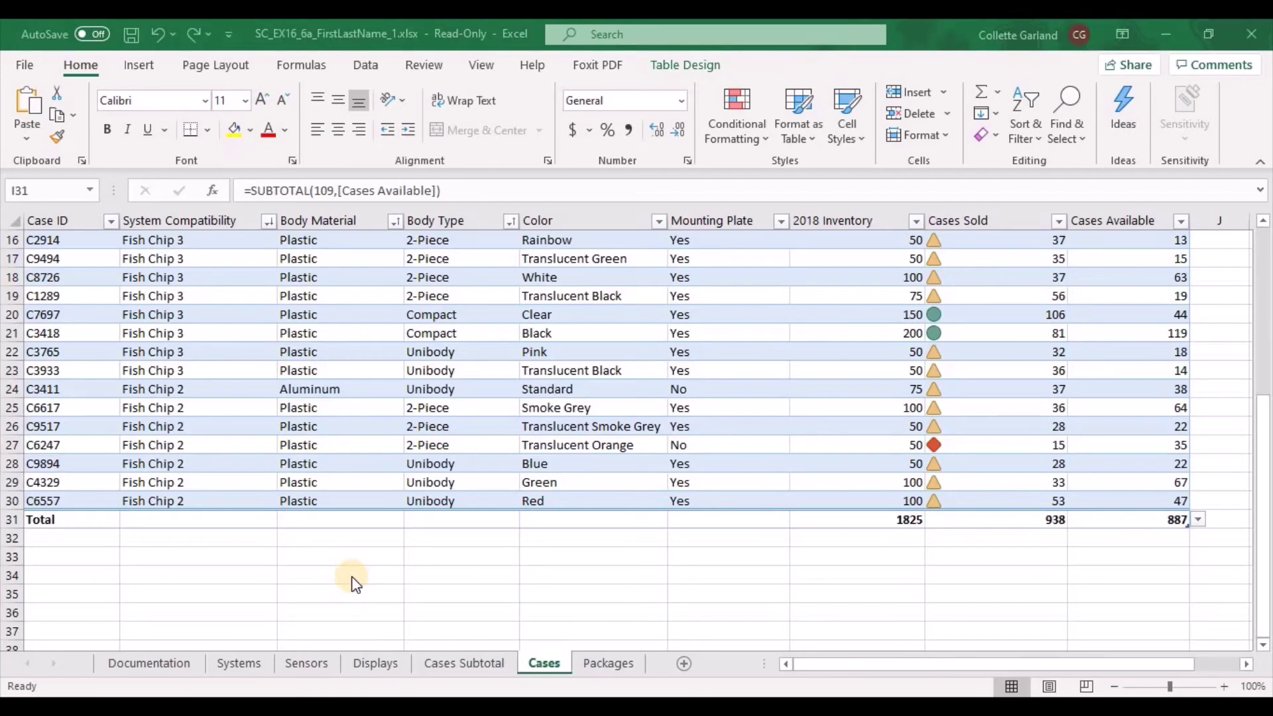
# On the Packages sheet, enter a VLOOKUP in H3 with lookup value J3, table array G7:H12 and column index 2.
pyautogui.click(616, 668)
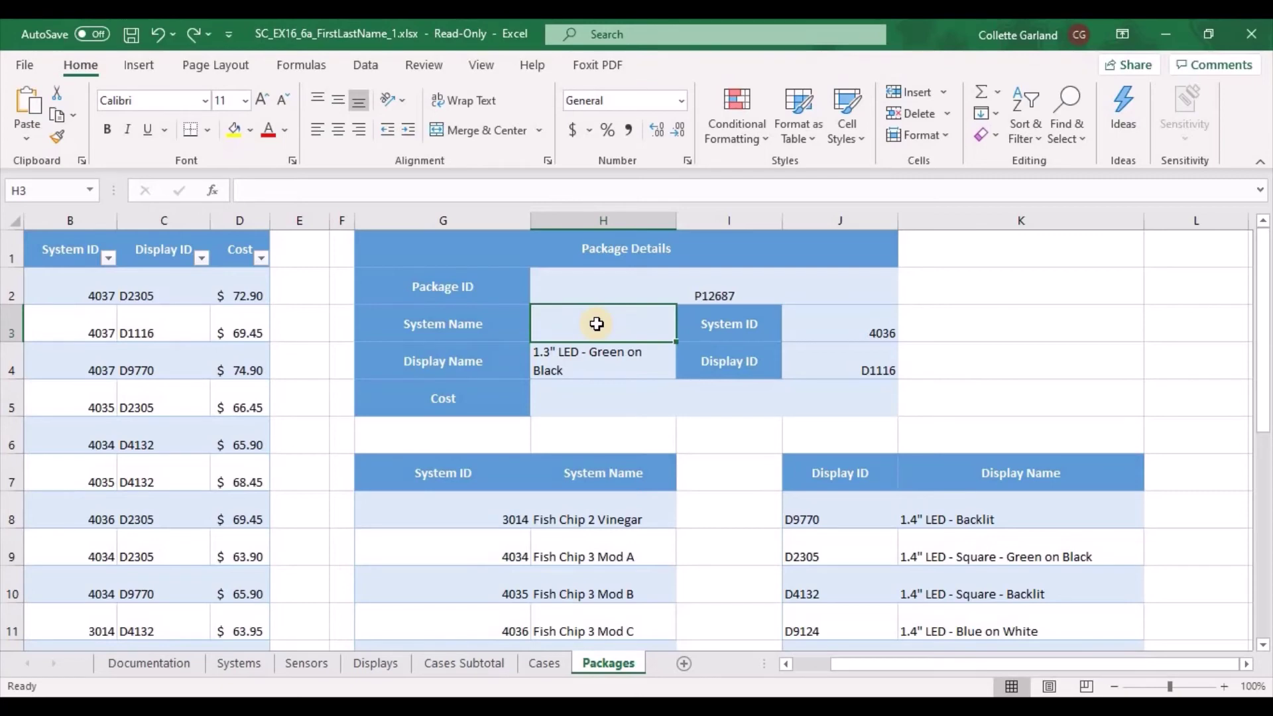
pyautogui.click(213, 191)
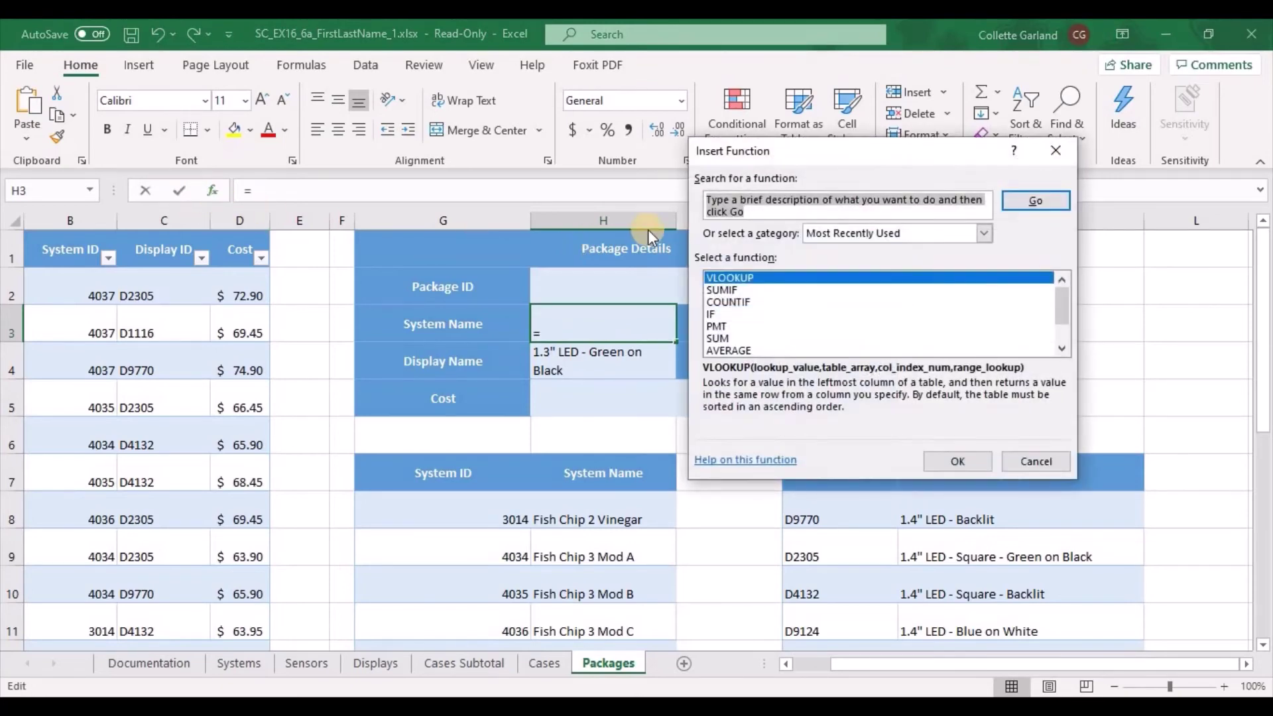
pyautogui.write('vlookup')
pyautogui.press('Return')
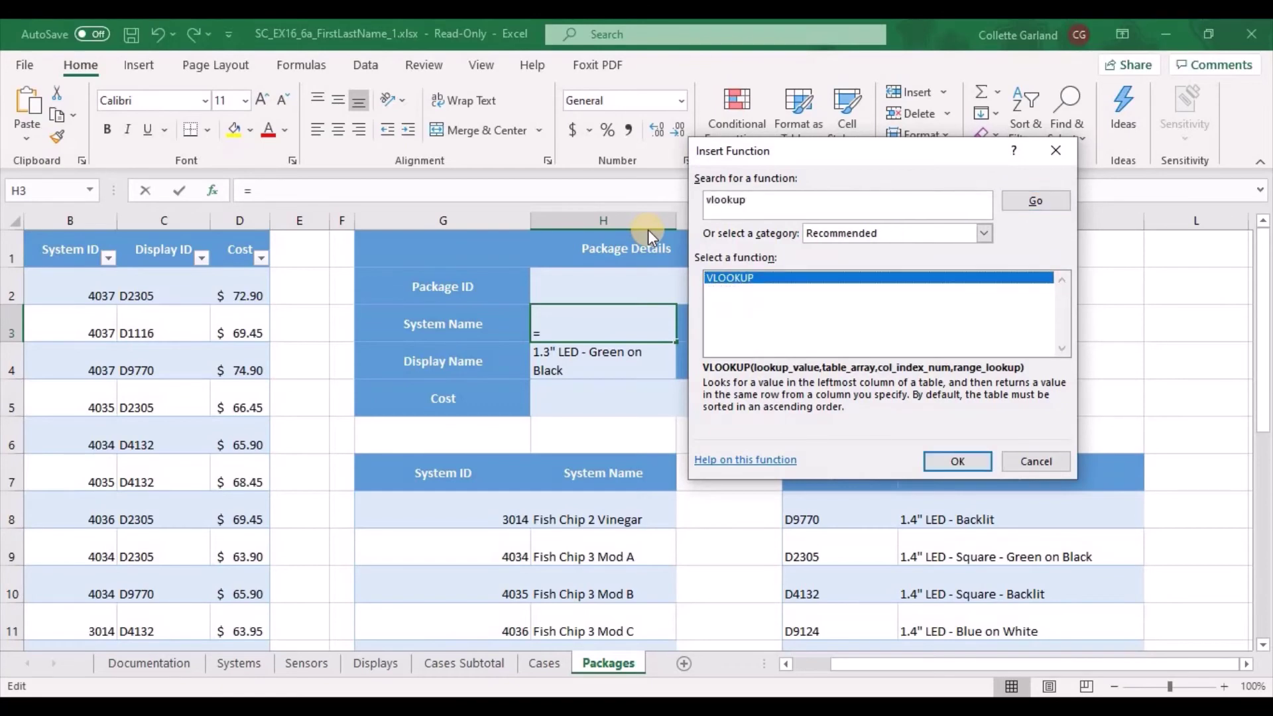
pyautogui.click(958, 460)
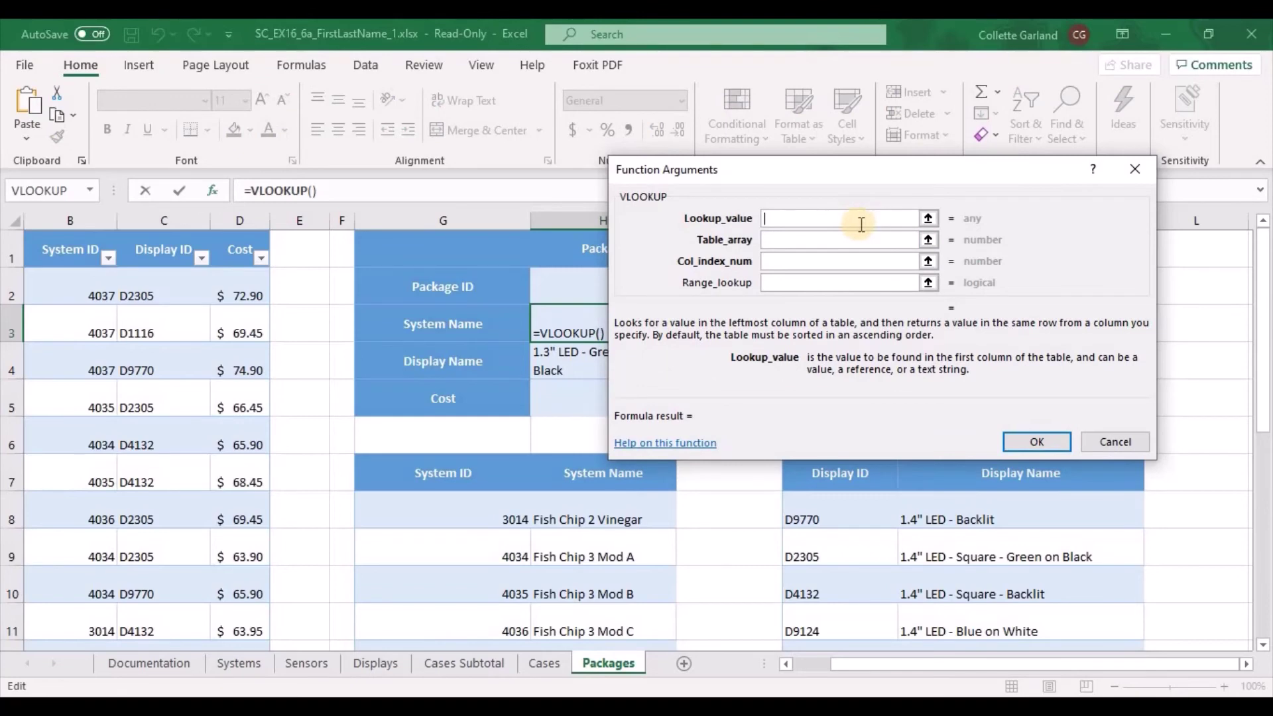
pyautogui.write('j3')
pyautogui.press('Tab')
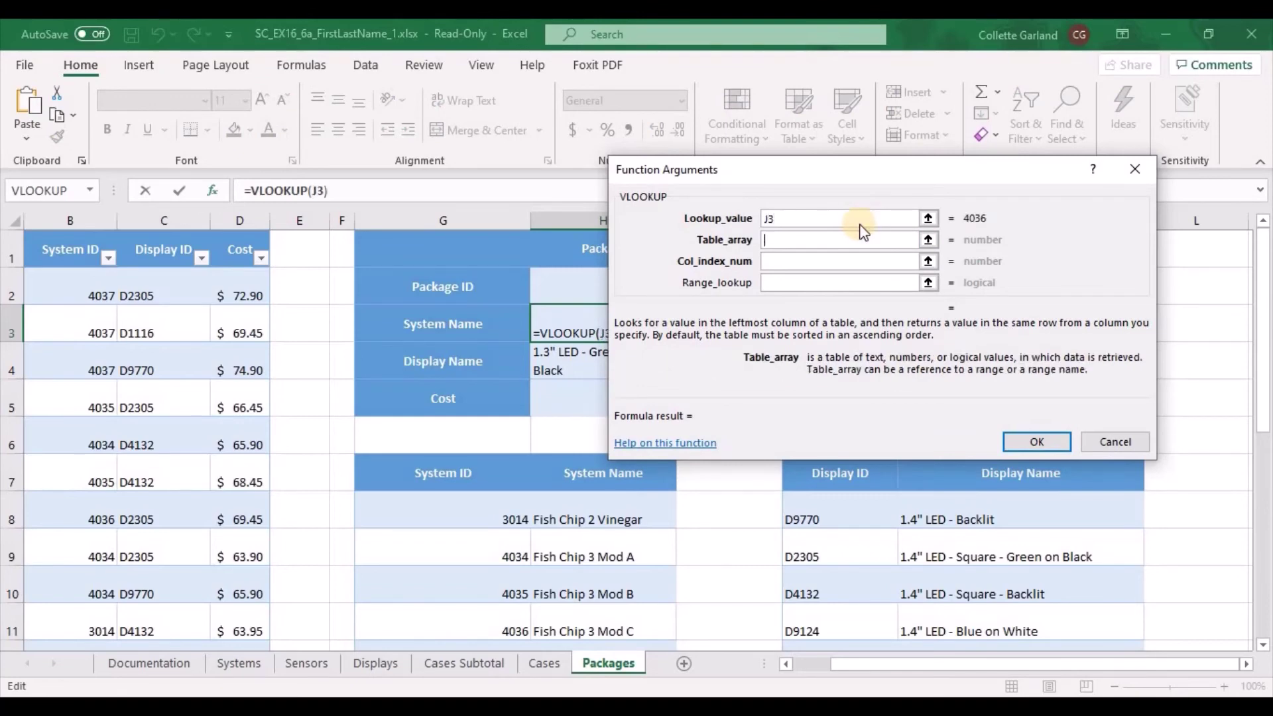
pyautogui.write('G7:H12')
pyautogui.press('Tab')
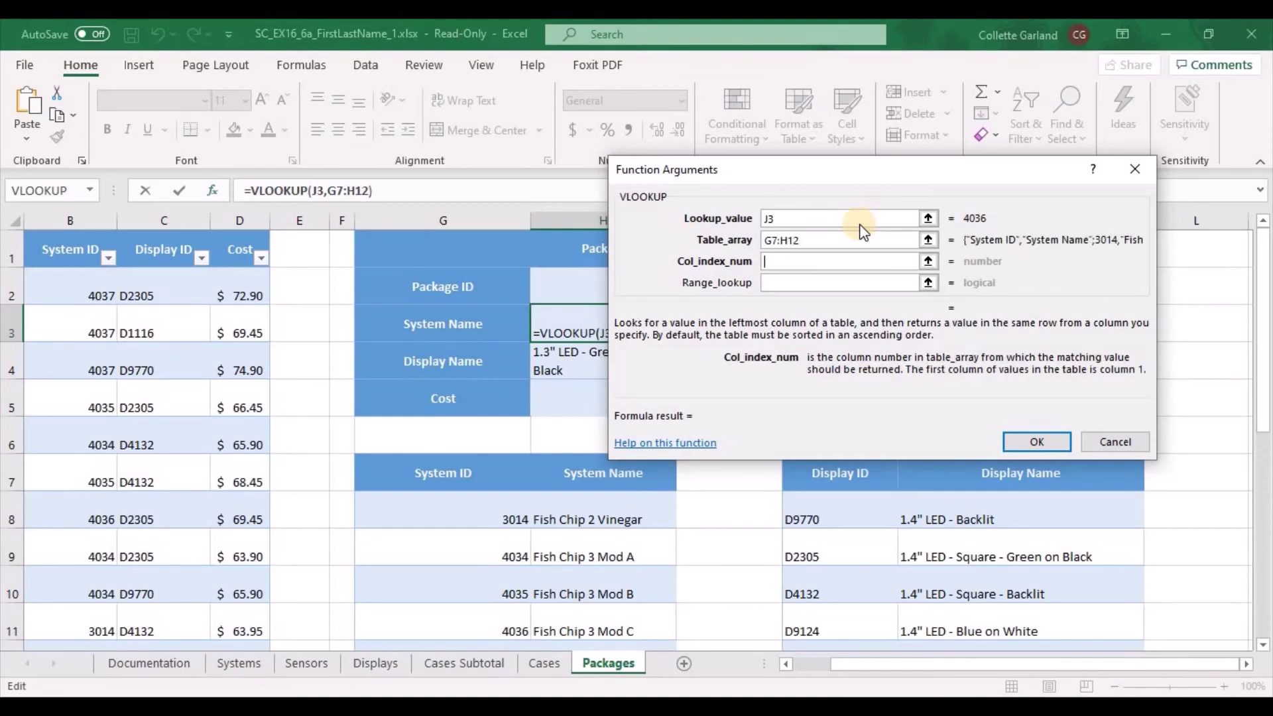
pyautogui.write('2')
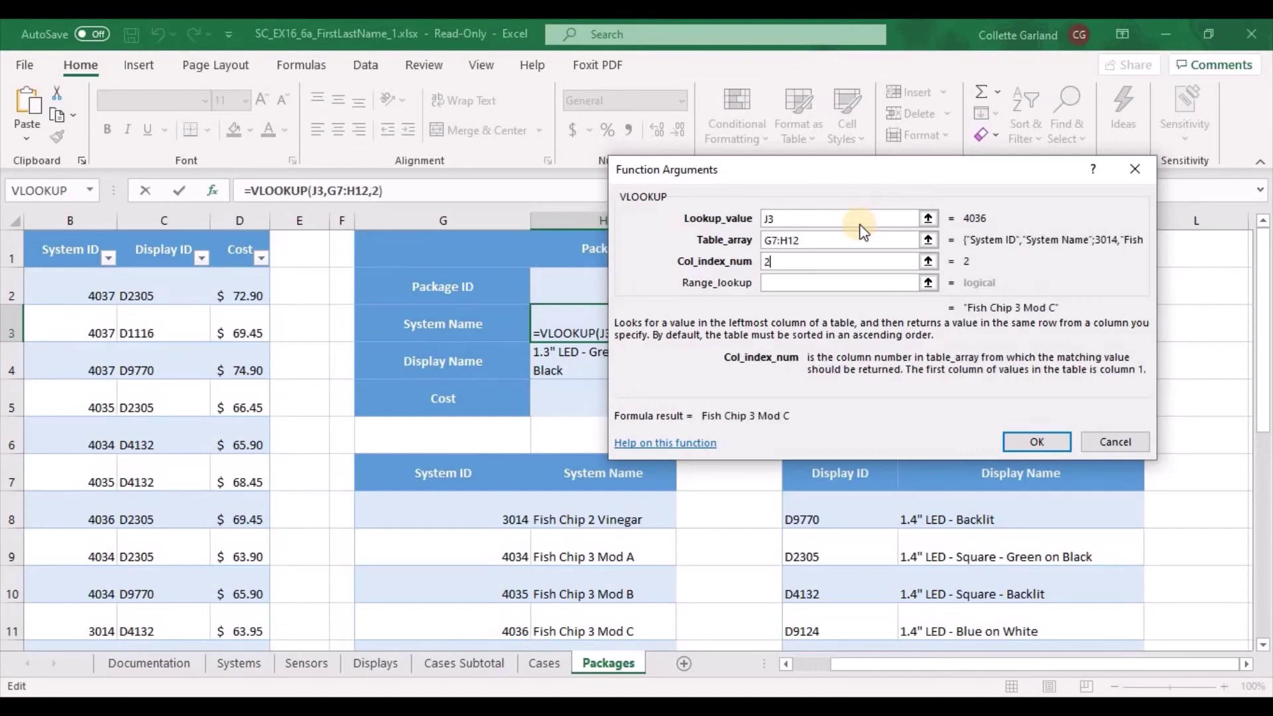
pyautogui.click(1052, 446)
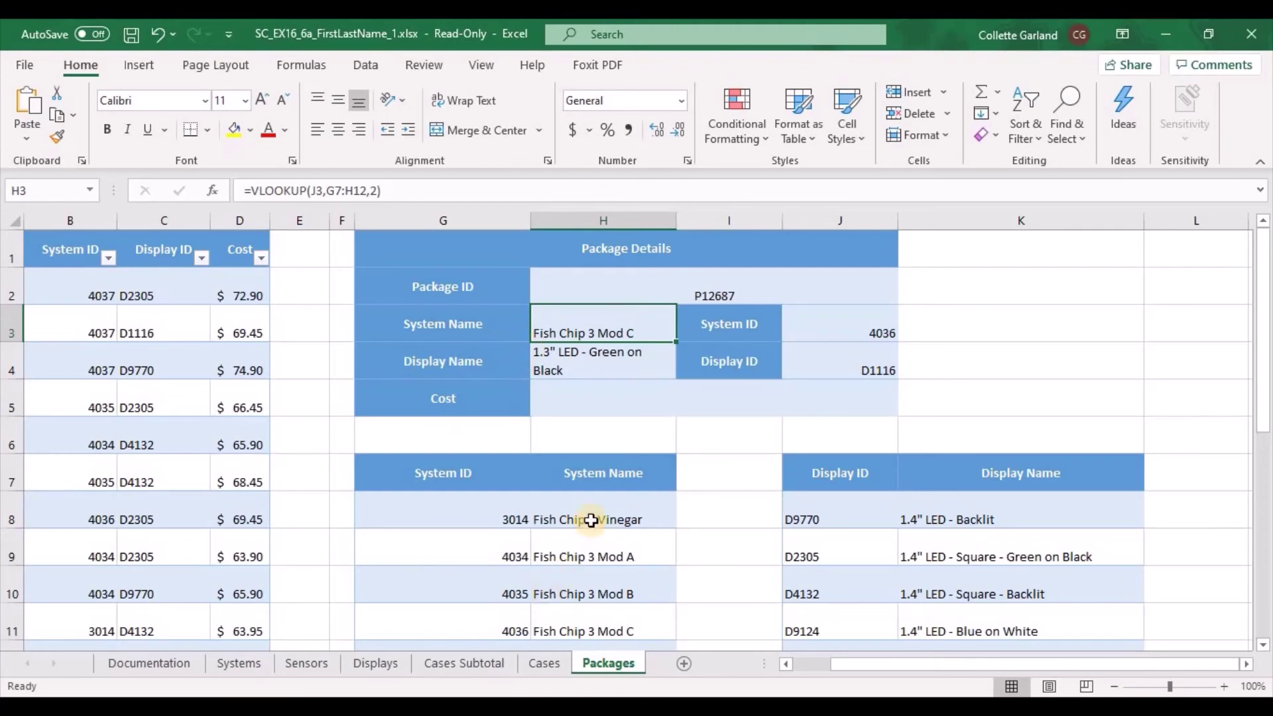
# Examine how the System ID in J3 is matched to its System Name in the lookup table G7:H12.
pyautogui.click(832, 331)
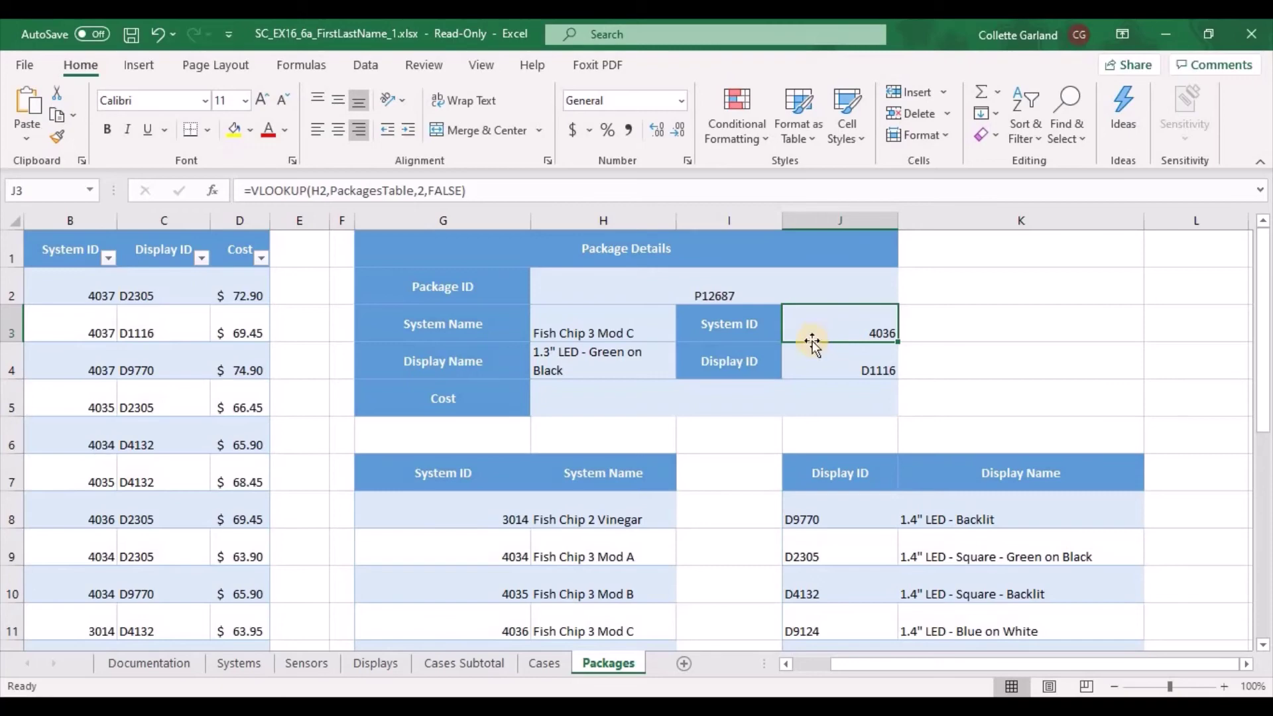
pyautogui.moveTo(474, 475); pyautogui.dragTo(606, 592)
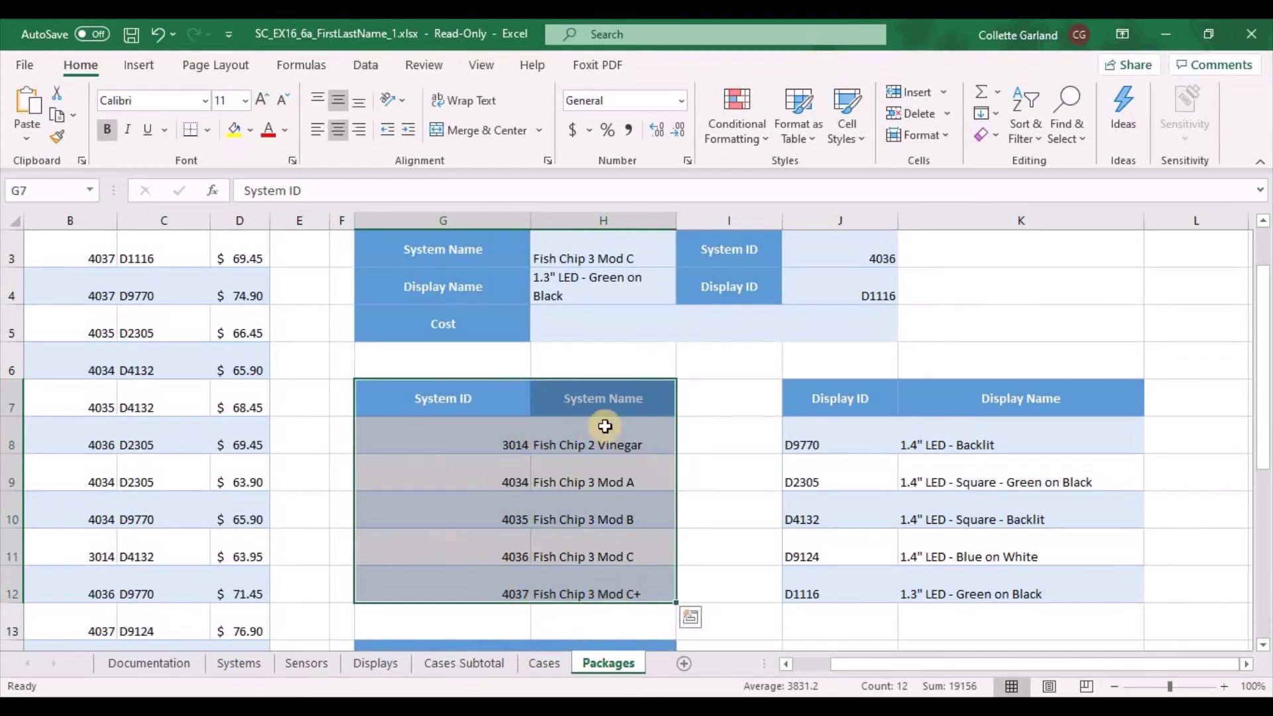
pyautogui.click(502, 554)
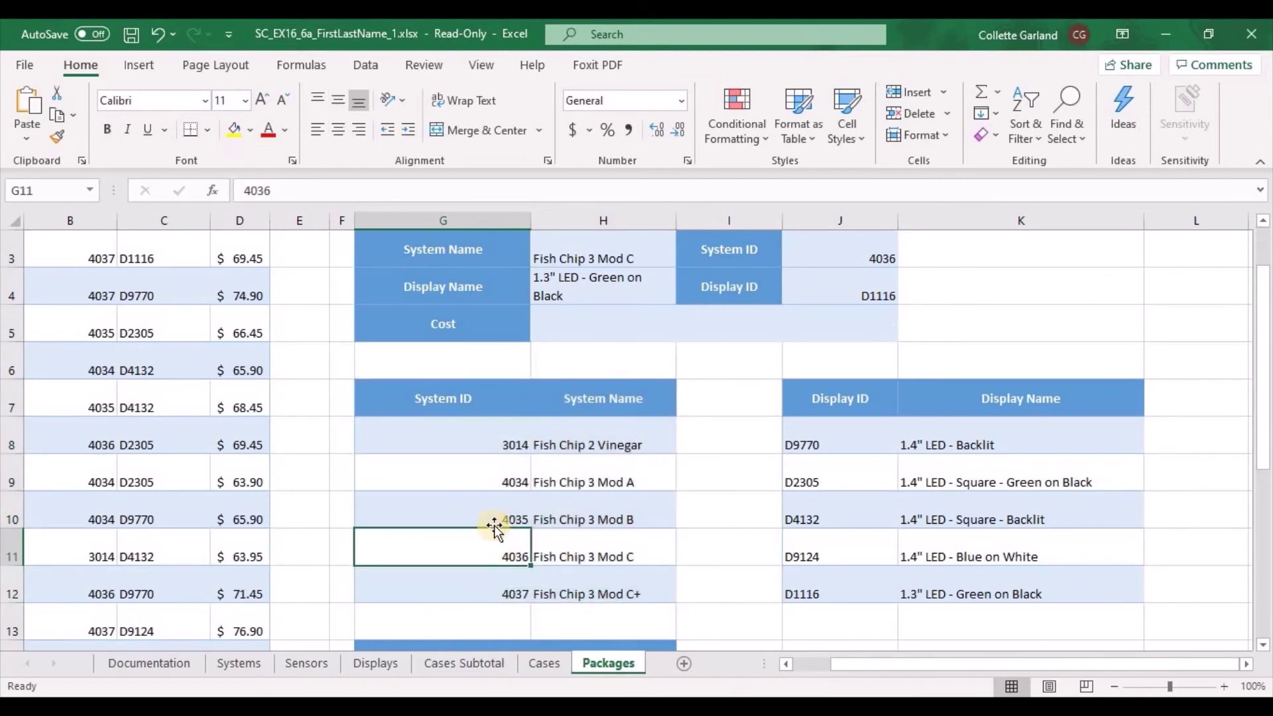
pyautogui.moveTo(449, 398); pyautogui.dragTo(615, 587)
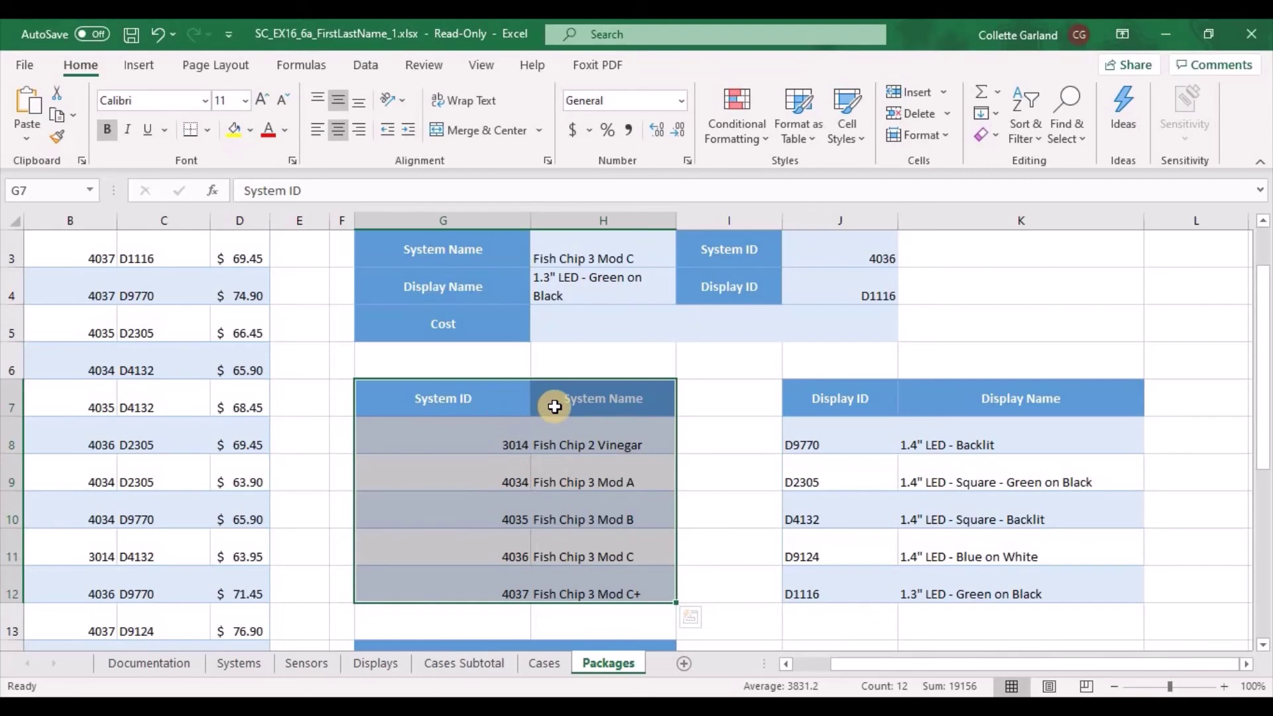
pyautogui.click(504, 553)
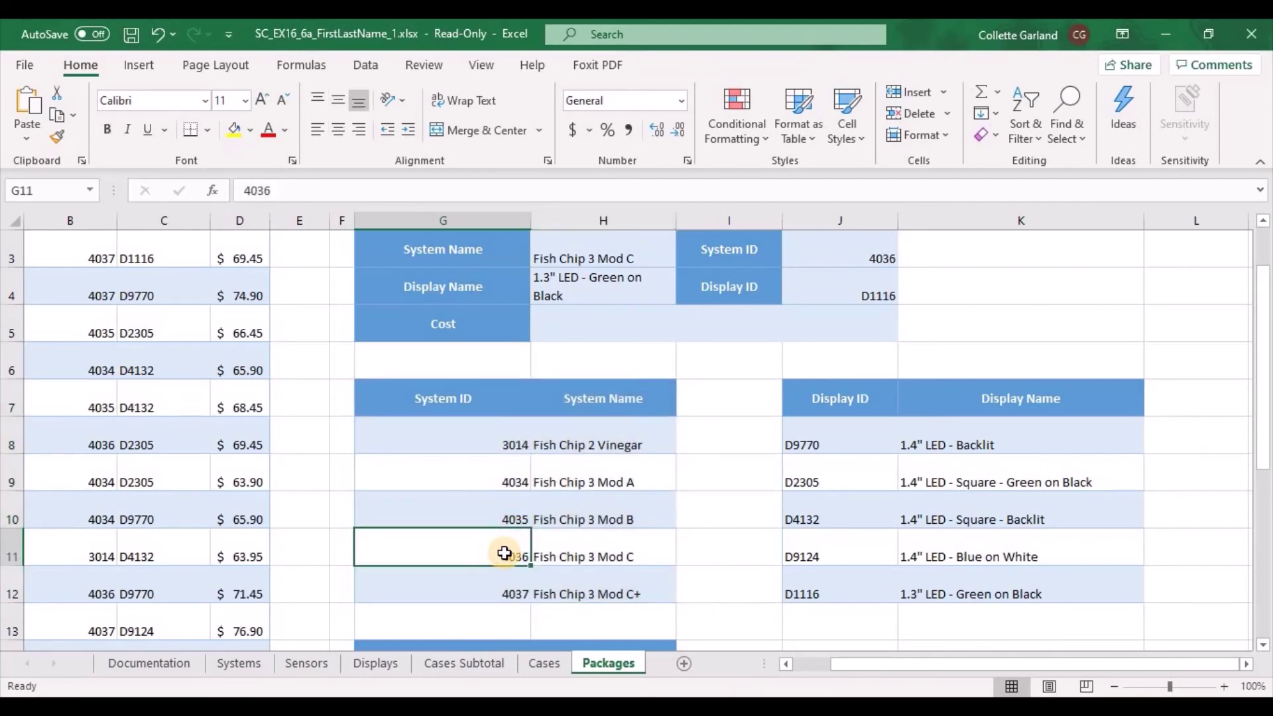
pyautogui.click(599, 544)
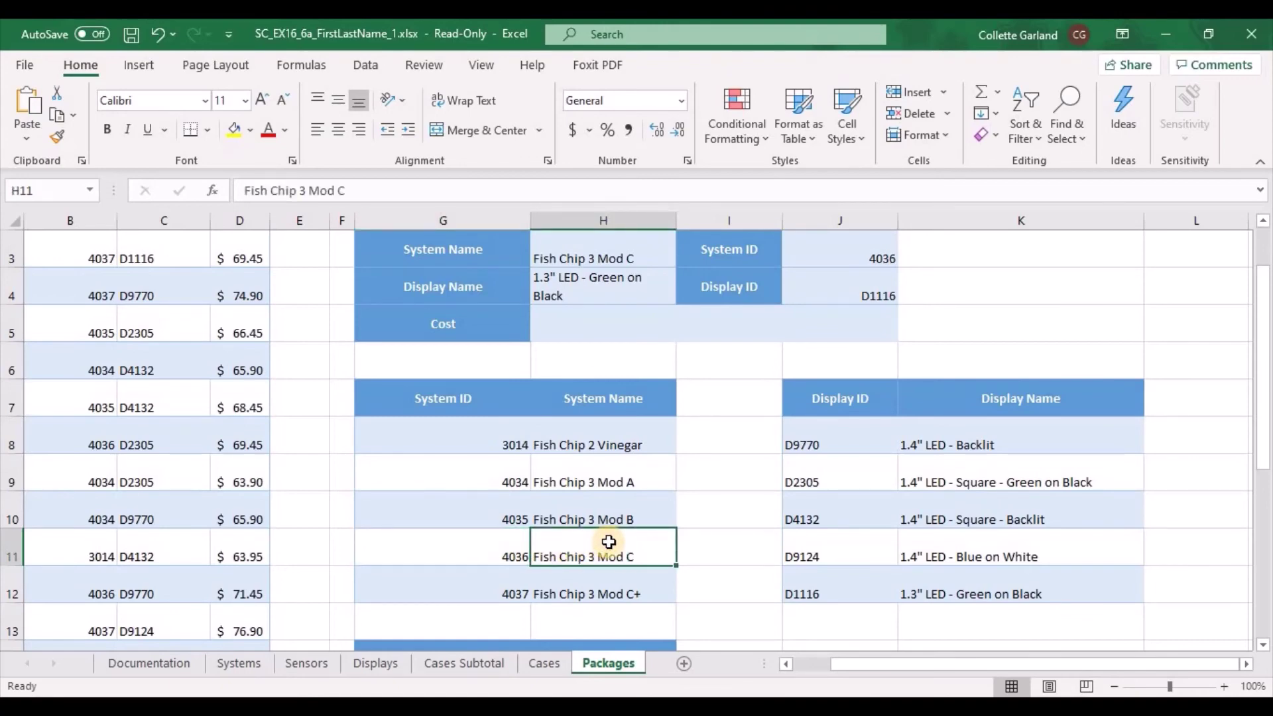
pyautogui.click(502, 555)
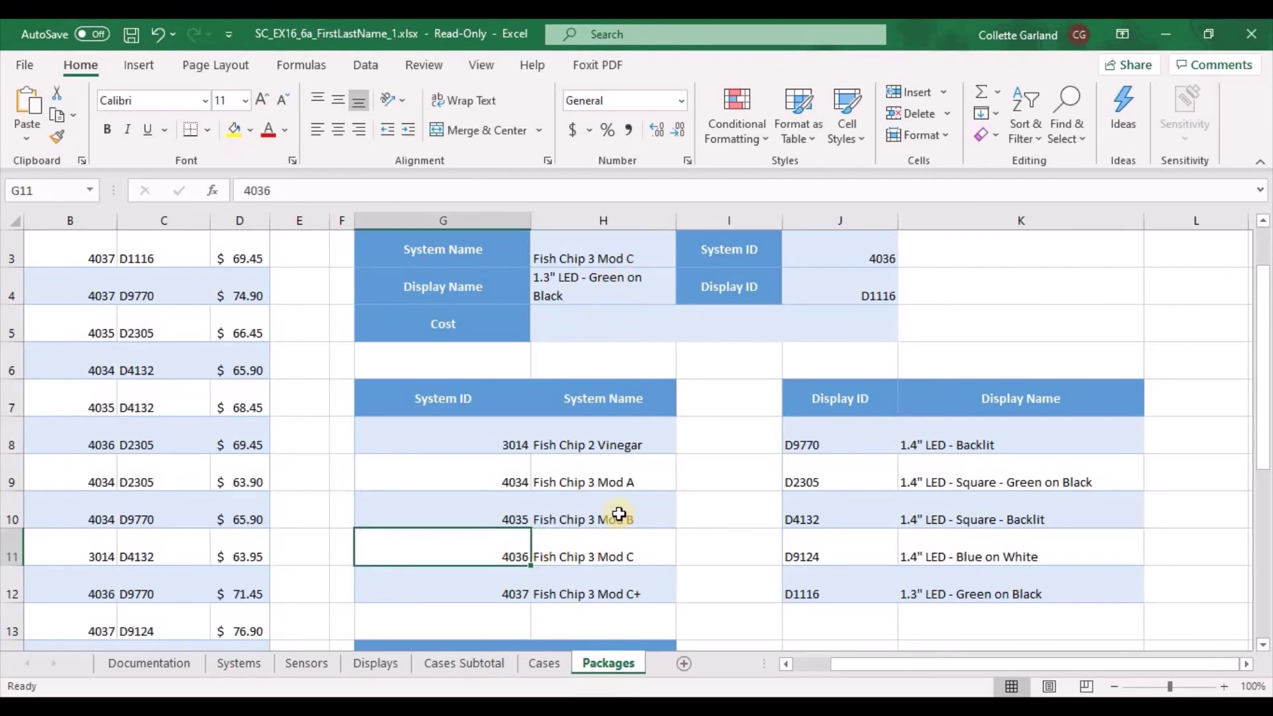
pyautogui.click(614, 554)
pyautogui.click(625, 255)
pyautogui.scroll(1, 652, 395)
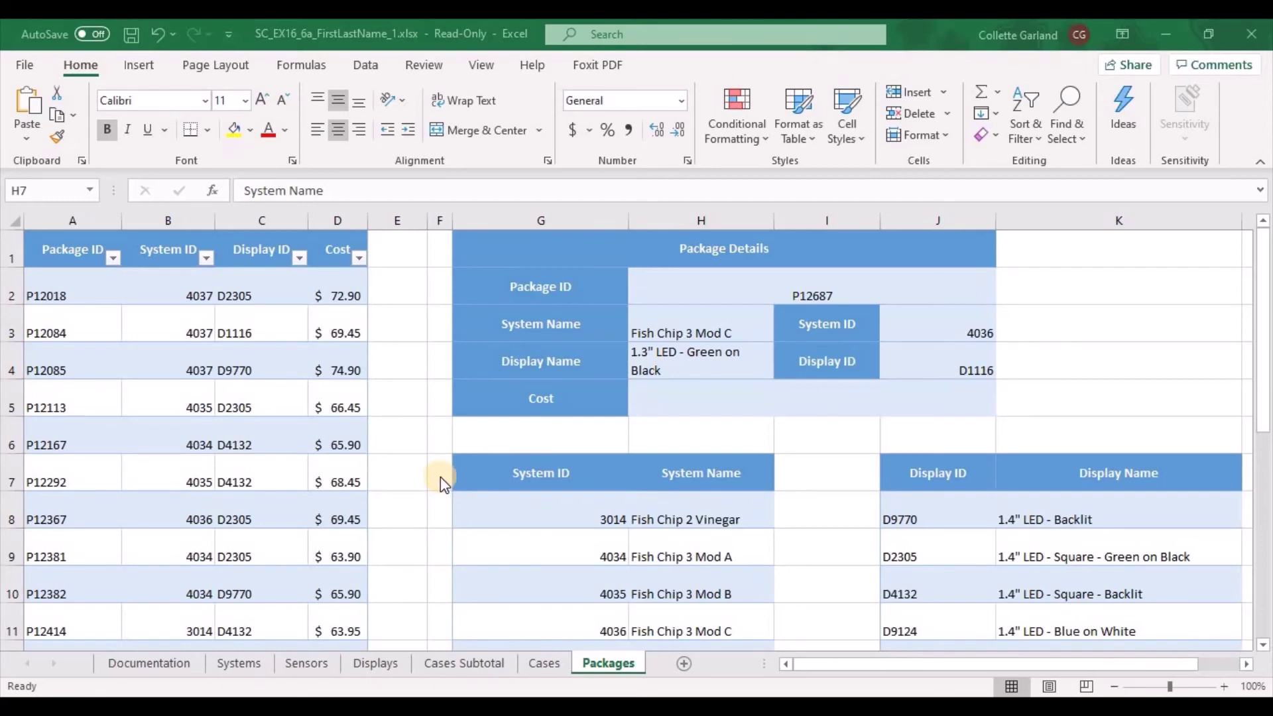
# Enter a VLOOKUP for the package cost in H5 with lookup value H2, table array PackagesTable and column index 4.
pyautogui.click(660, 395)
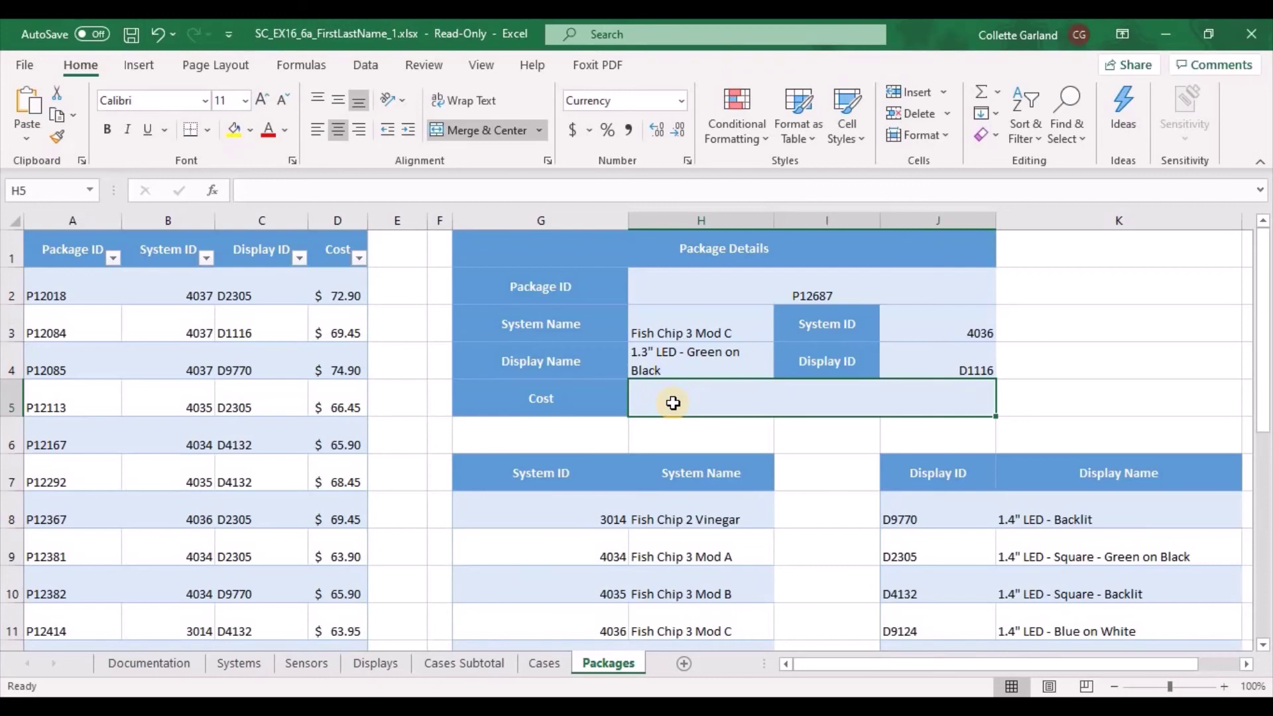
pyautogui.click(730, 287)
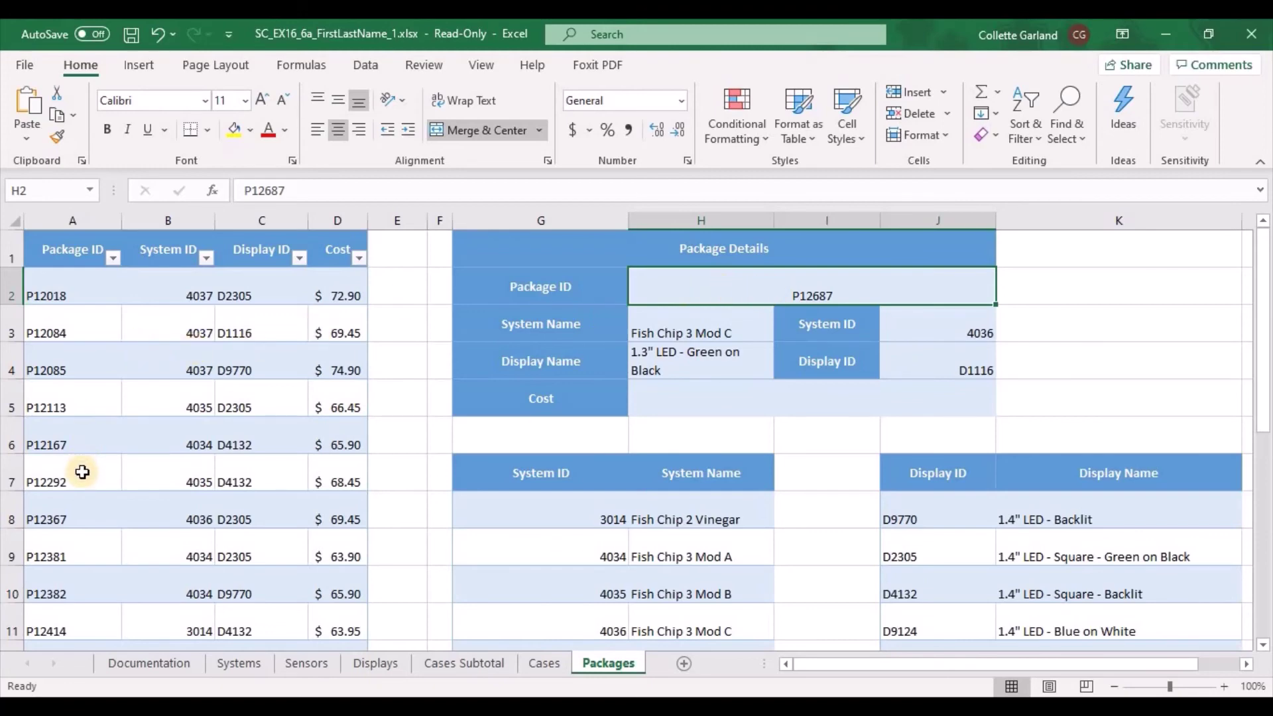
pyautogui.scroll(-1, 82, 471)
pyautogui.scroll(-1, 84, 498)
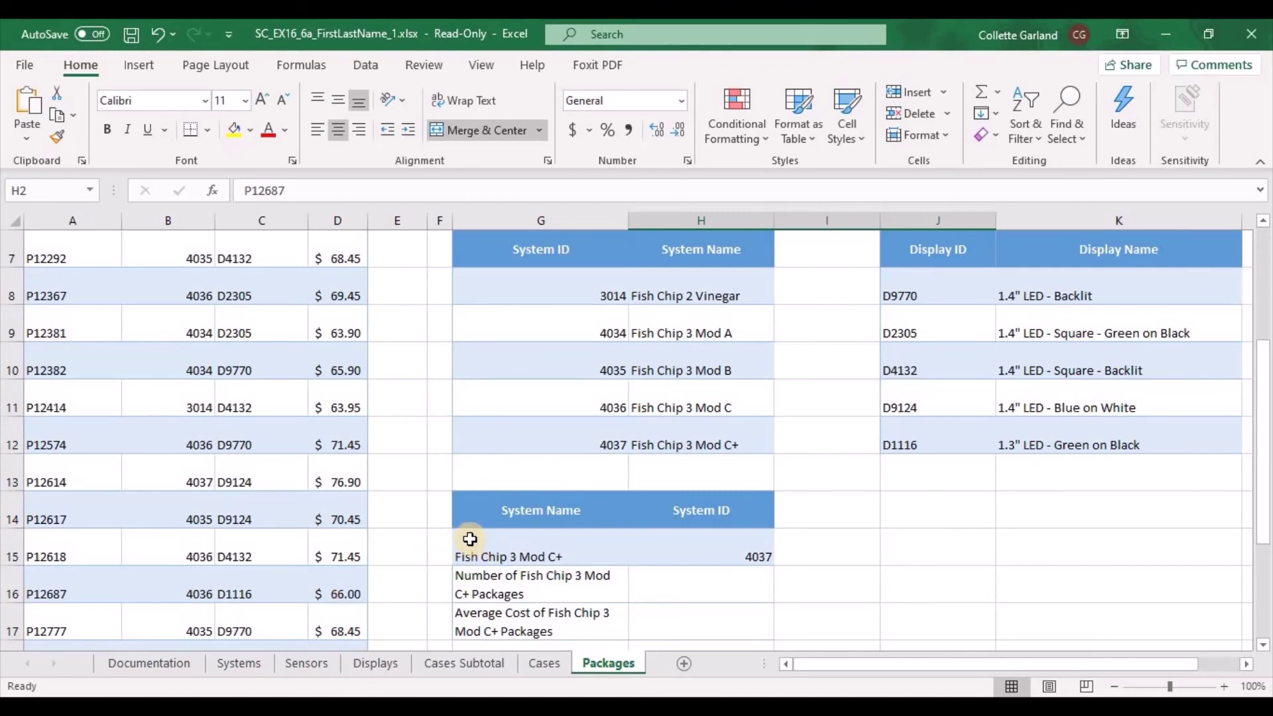
pyautogui.scroll(2, 469, 534)
pyautogui.click(780, 398)
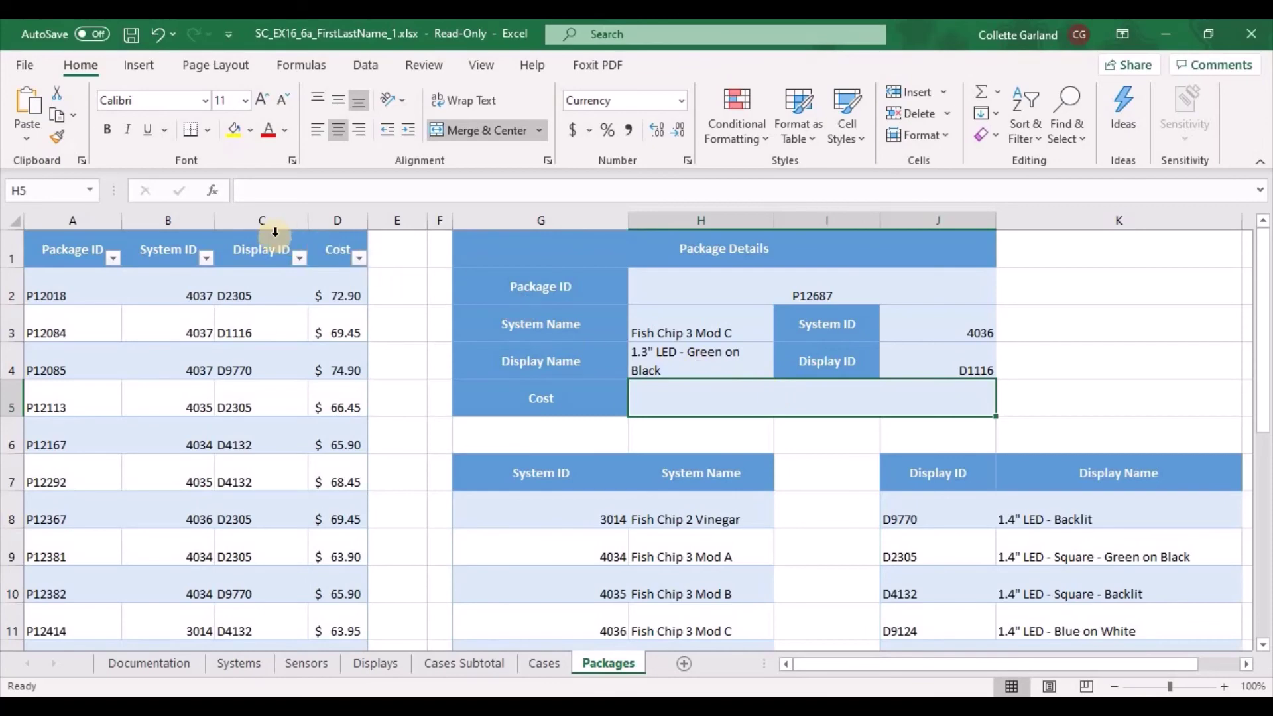
pyautogui.click(213, 192)
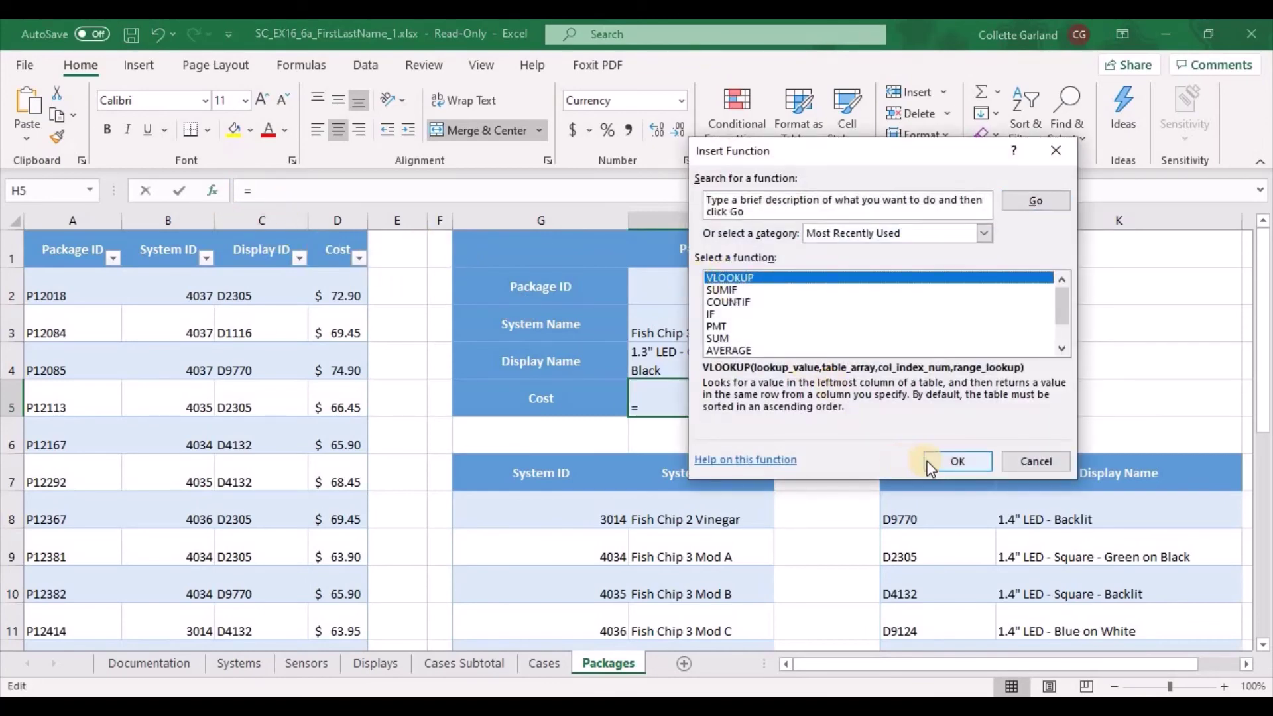
pyautogui.click(955, 461)
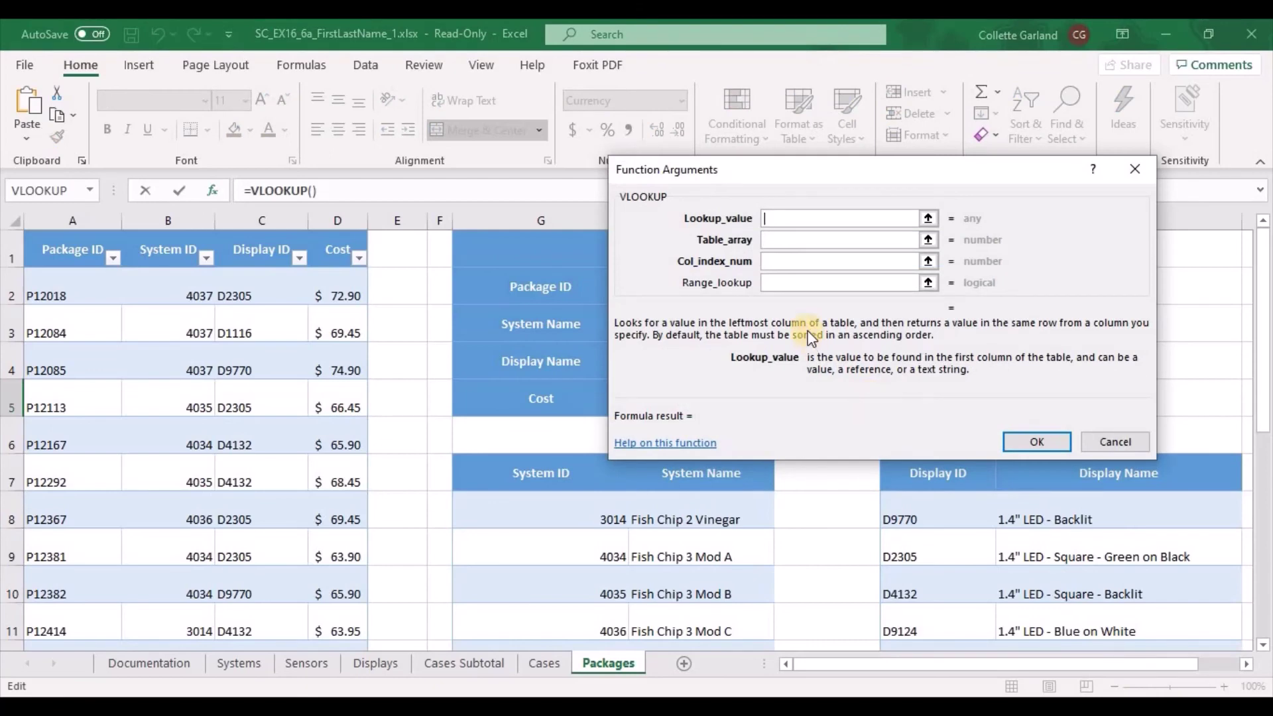
pyautogui.write('H2')
pyautogui.press('Tab')
pyautogui.write('Packages')
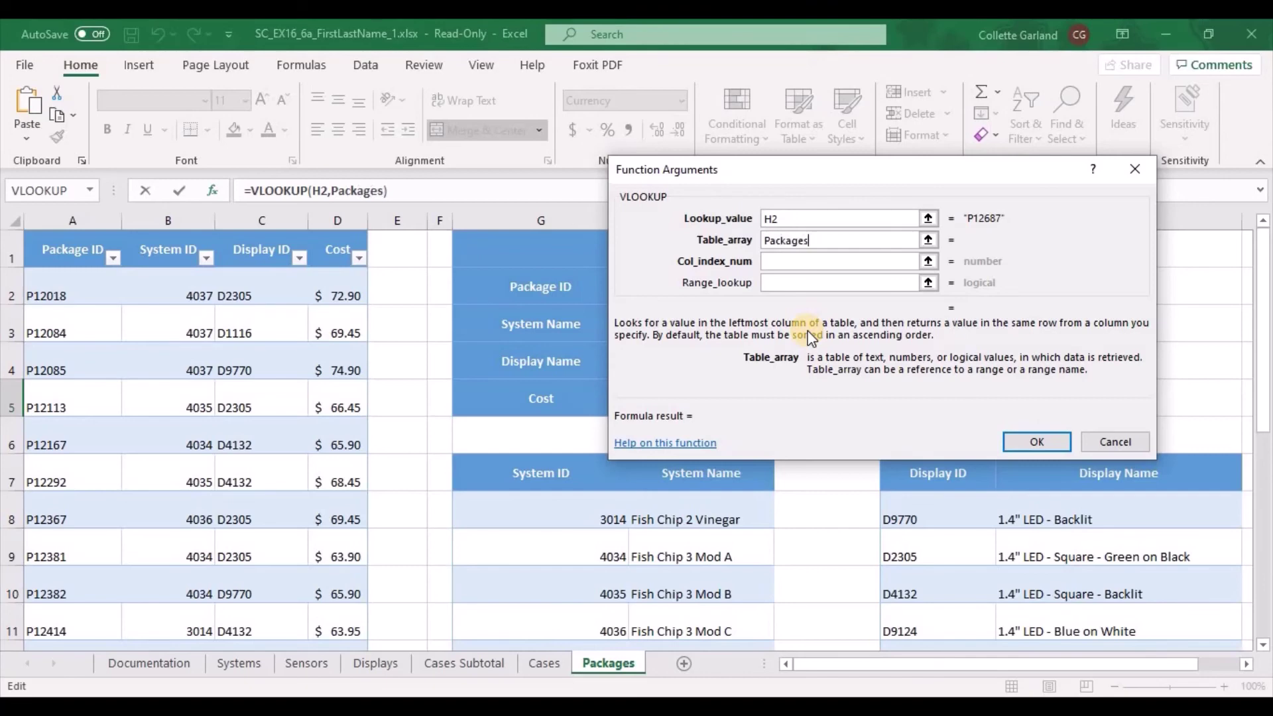
pyautogui.write('Table')
pyautogui.press('Tab')
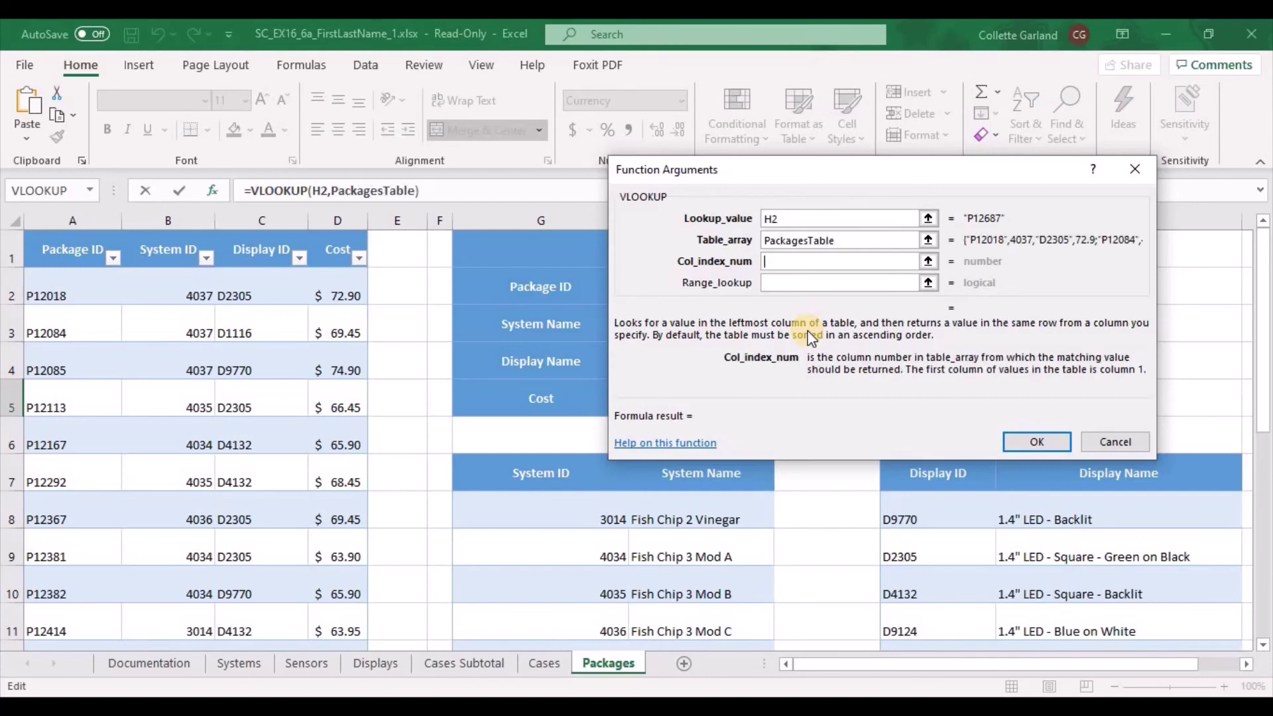
pyautogui.write('4')
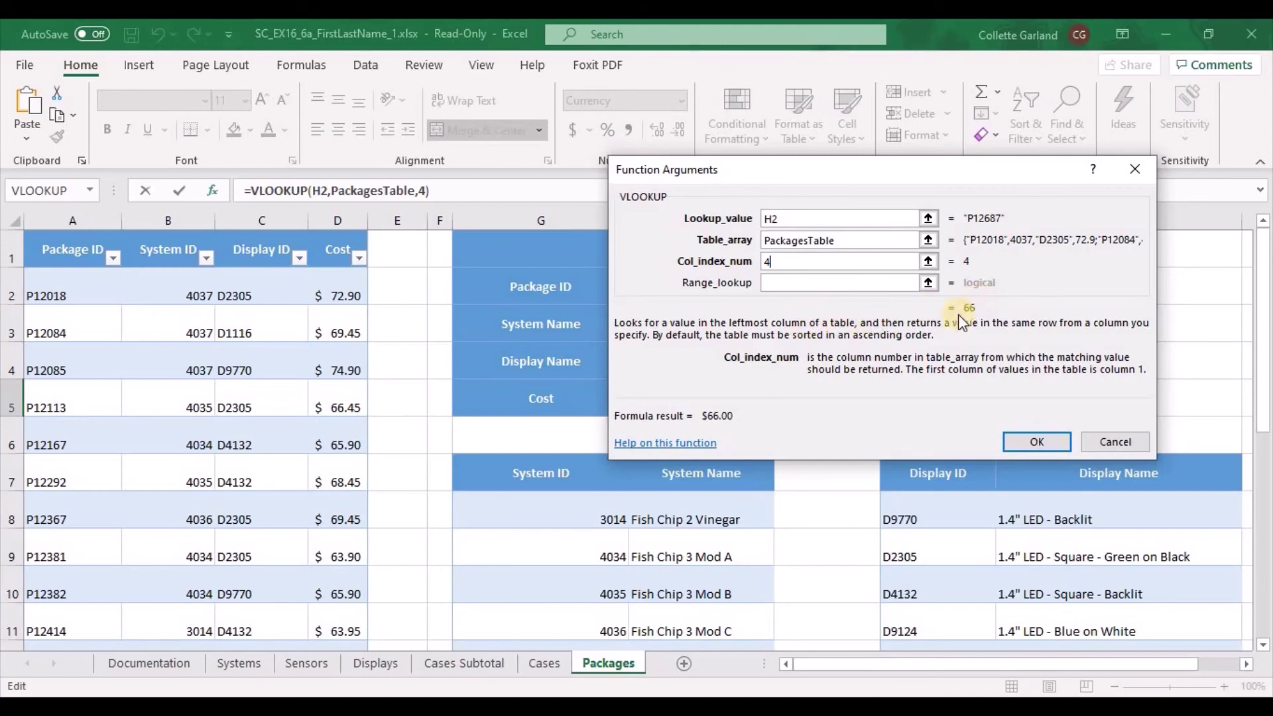
pyautogui.click(1036, 441)
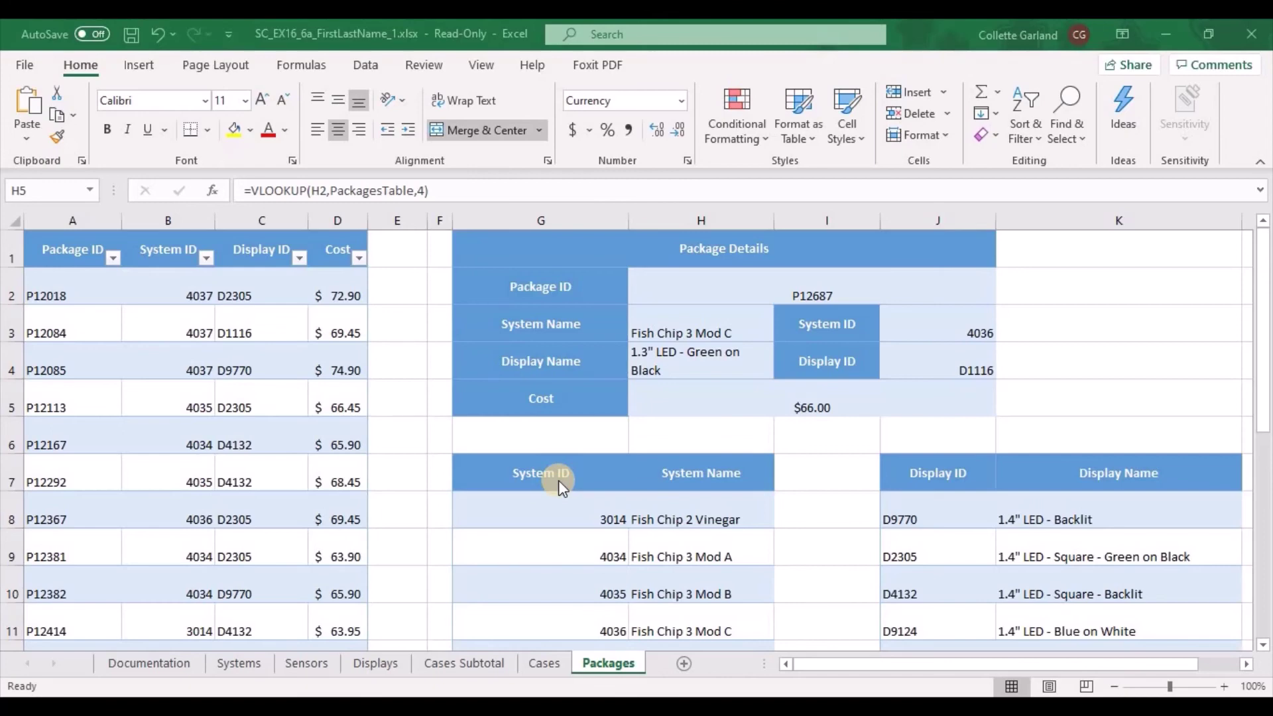
# Count the Fish Chip 3 Mod C+ packages in H16 with DCOUNT, using database A1:D22, field "System ID" and criteria H14:H15.
pyautogui.scroll(-3, 504, 345)
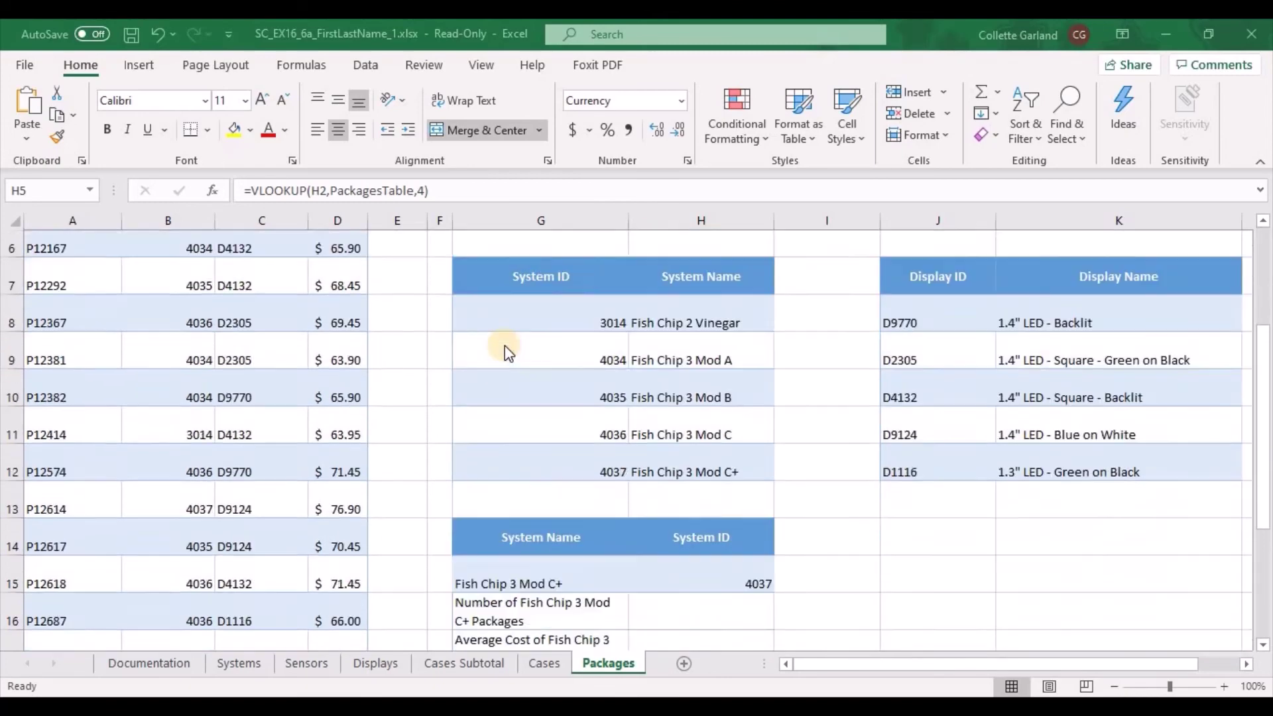
pyautogui.click(649, 479)
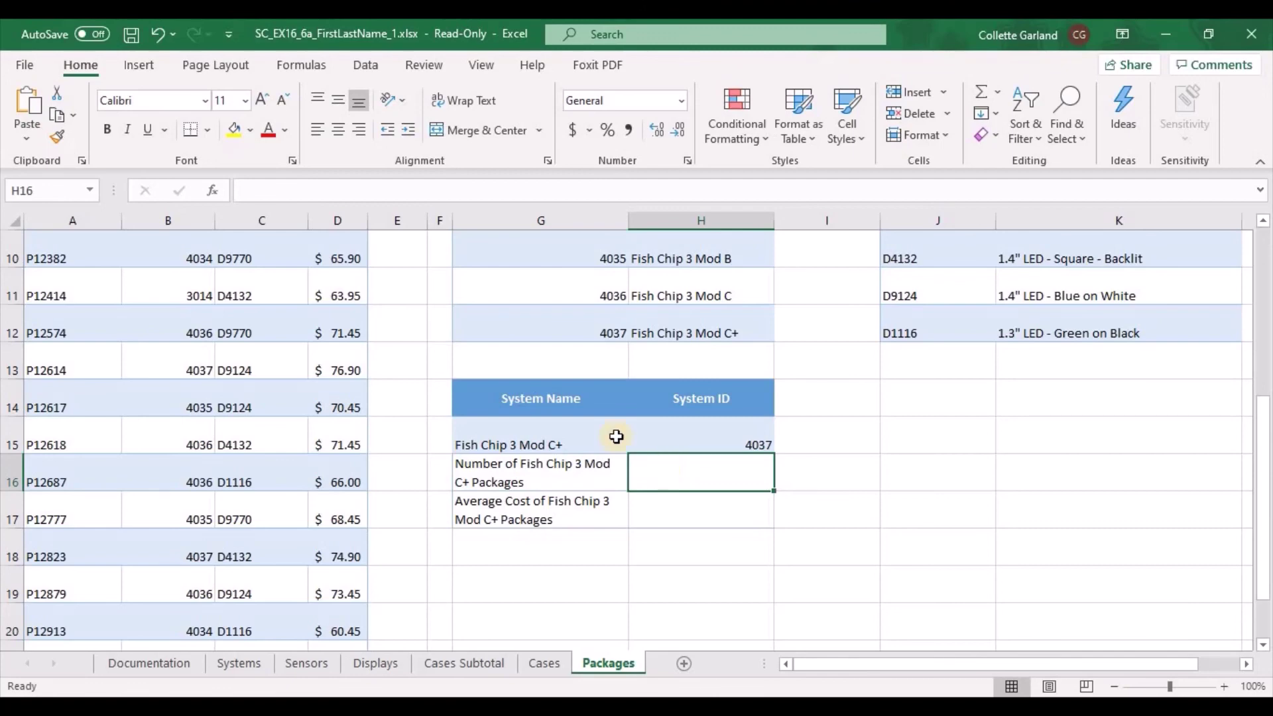
pyautogui.click(213, 191)
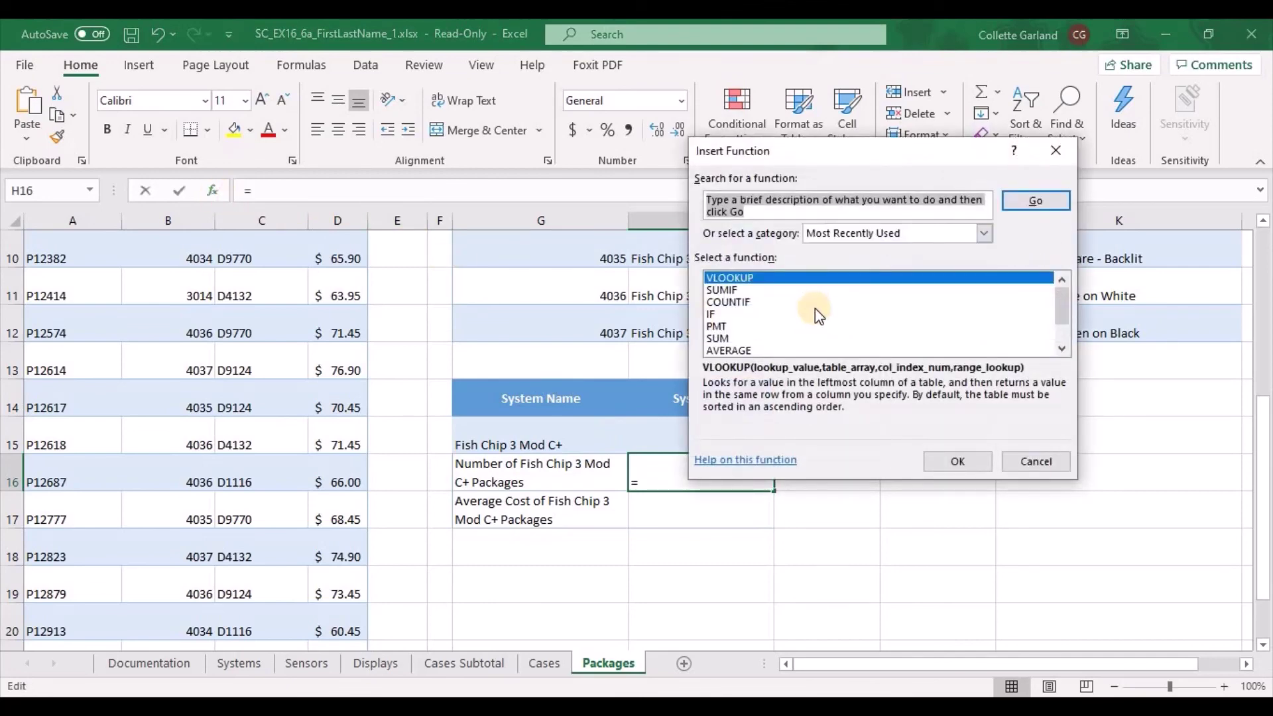
pyautogui.write('dcount')
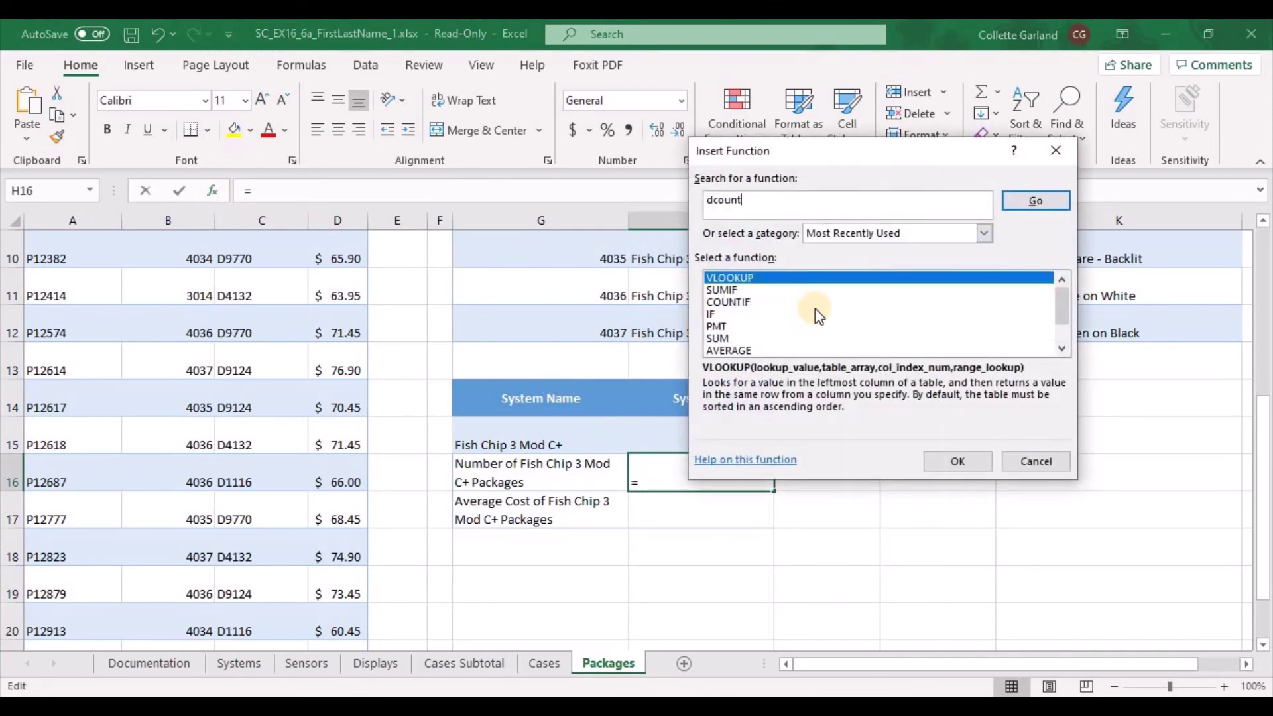
pyautogui.press('Return')
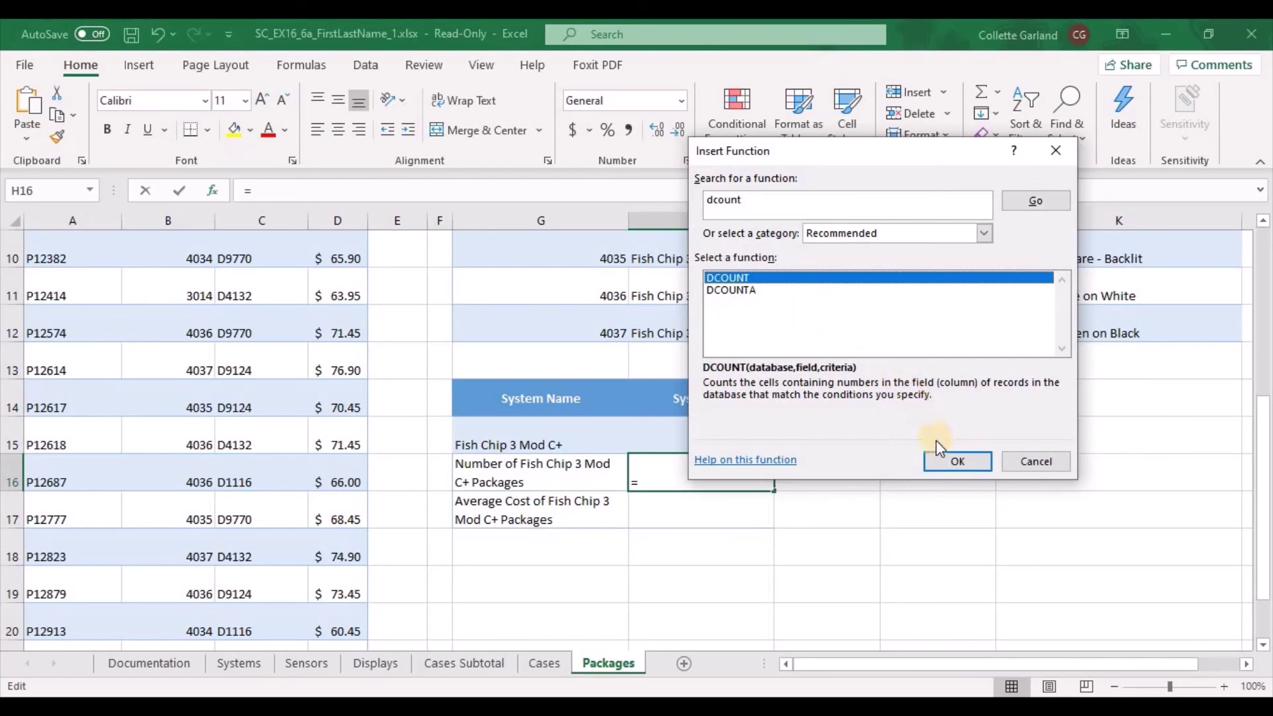
pyautogui.click(957, 461)
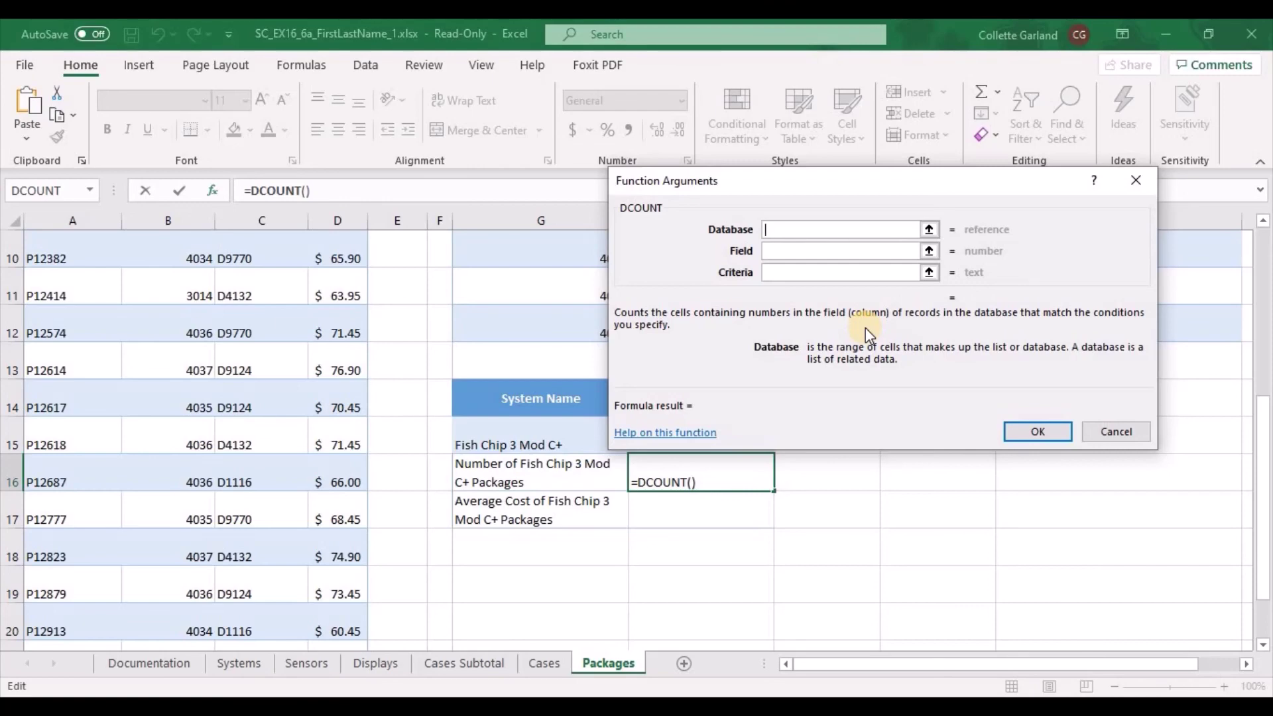
pyautogui.write('A1:')
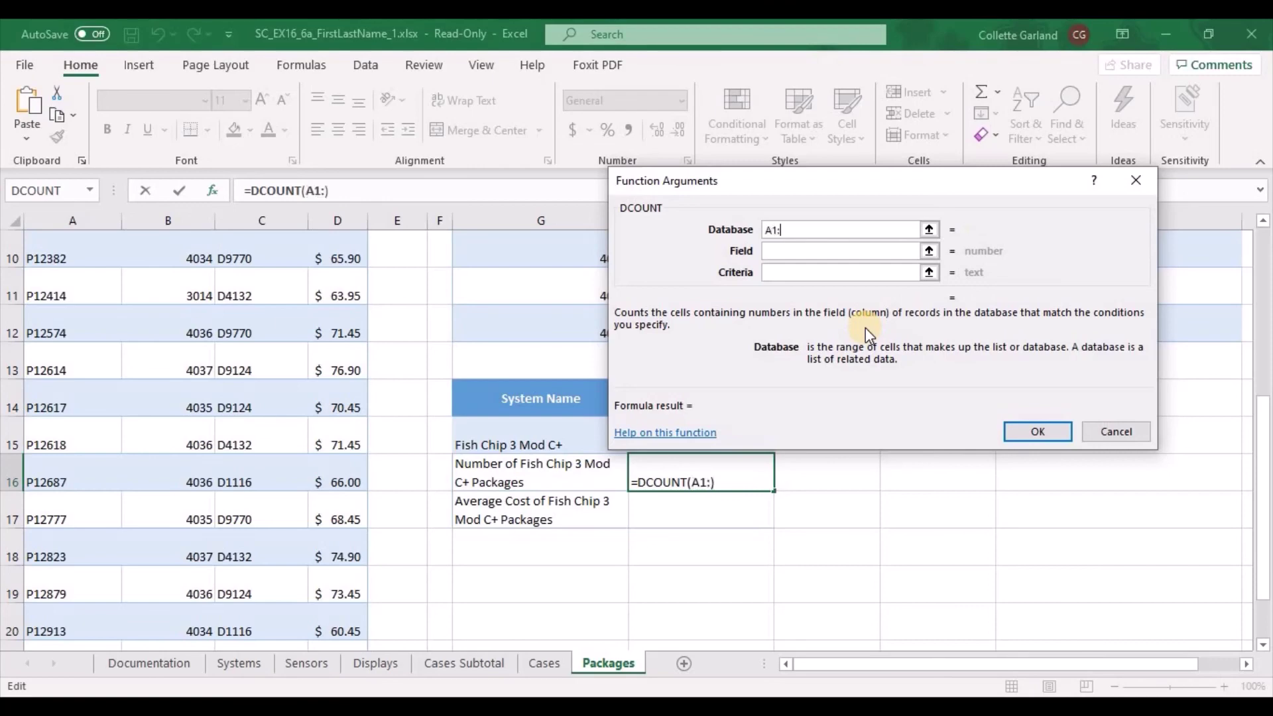
pyautogui.write('D22')
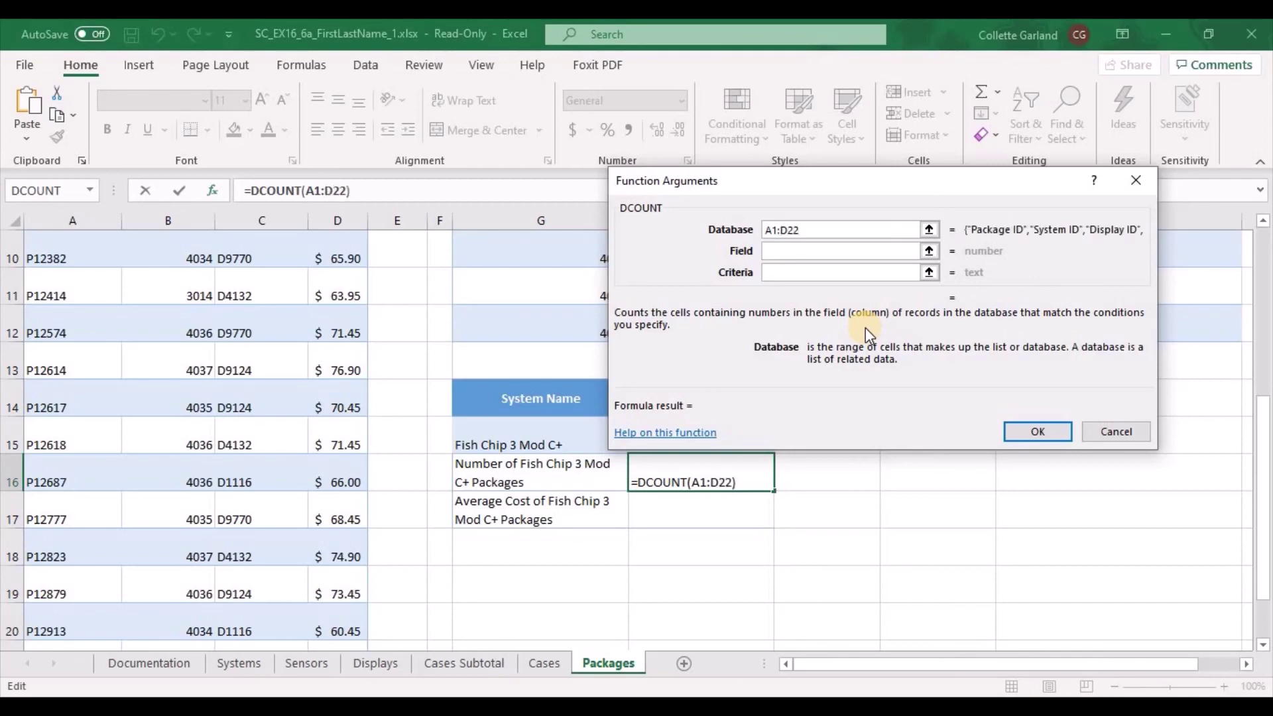
pyautogui.press('Tab')
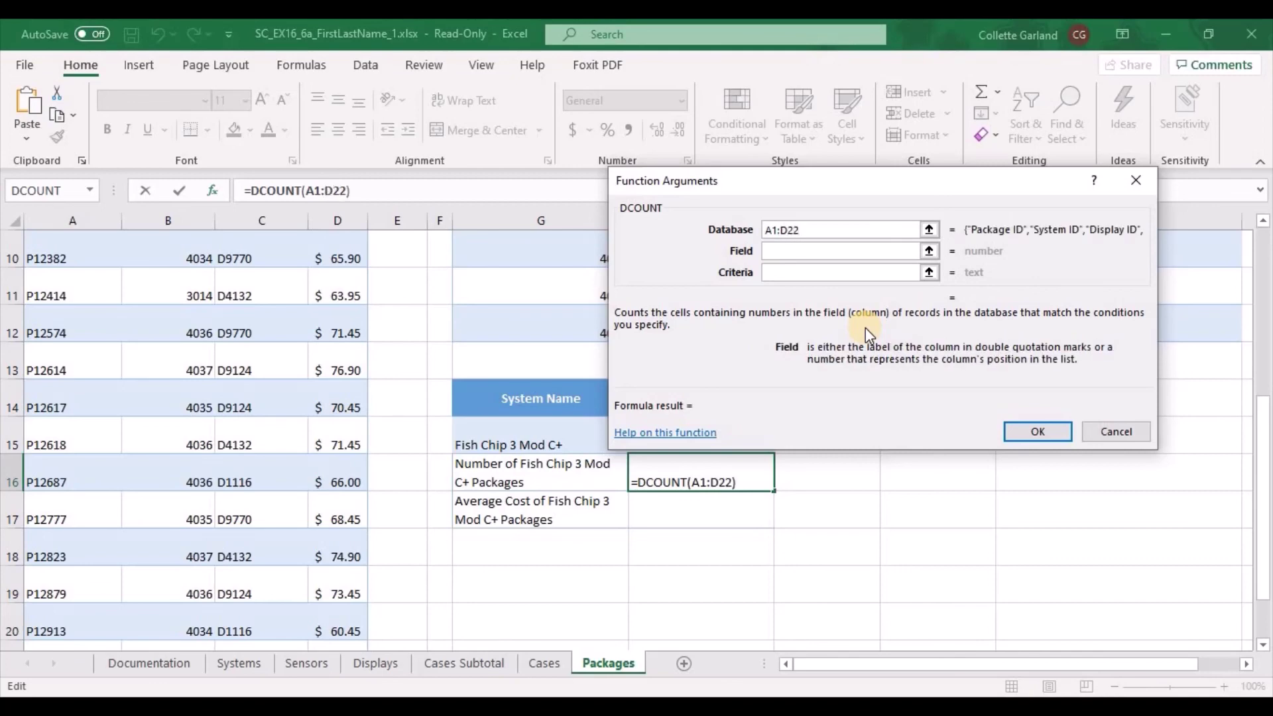
pyautogui.write('"System')
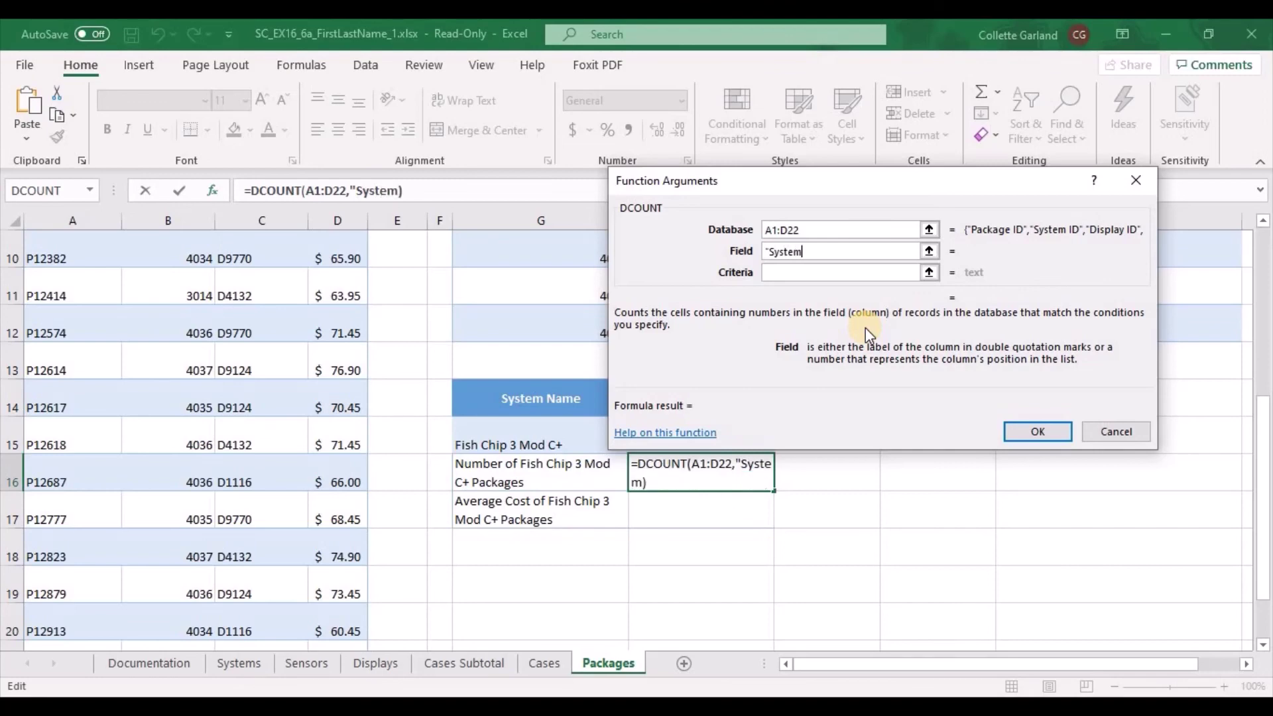
pyautogui.write(' ID"')
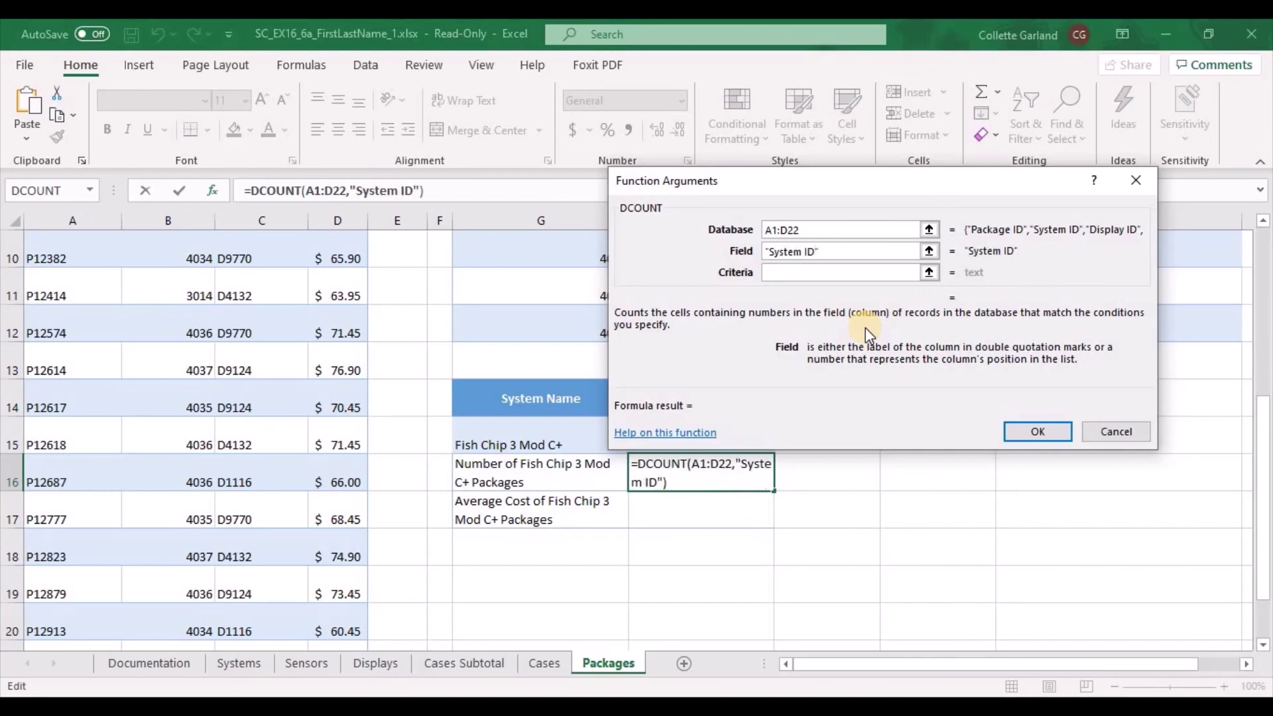
pyautogui.press('Tab')
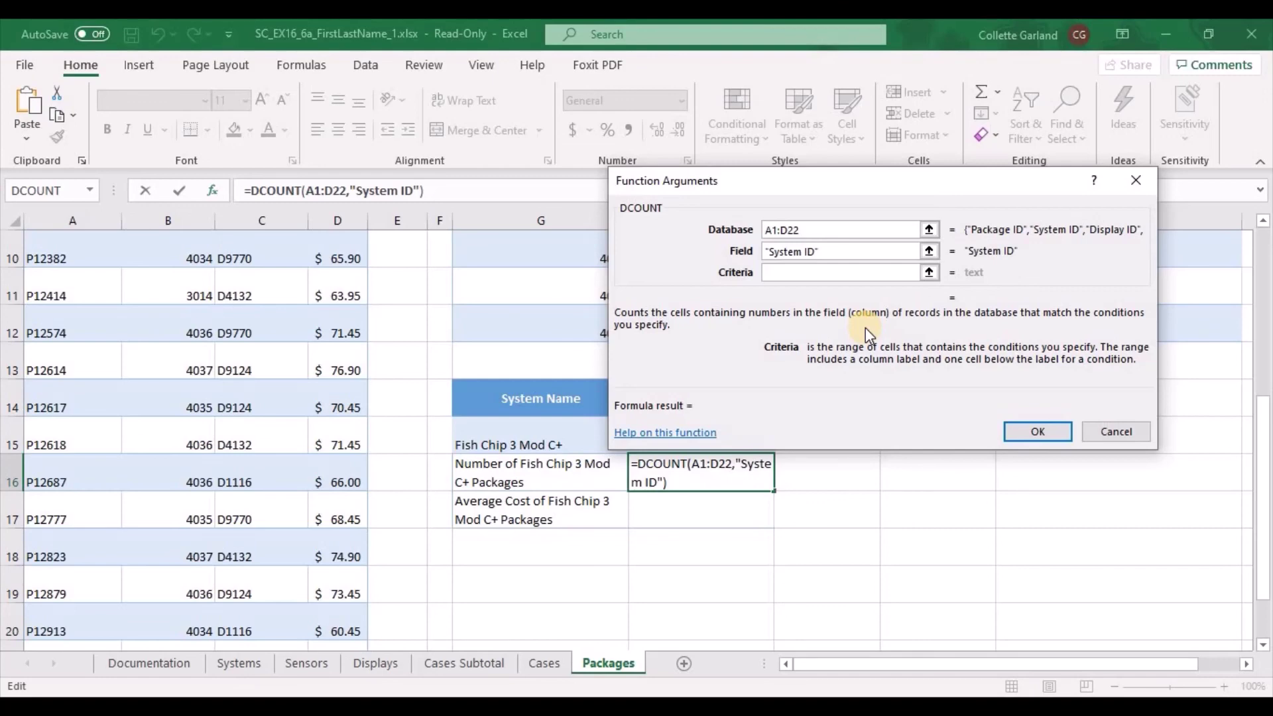
pyautogui.write('H14')
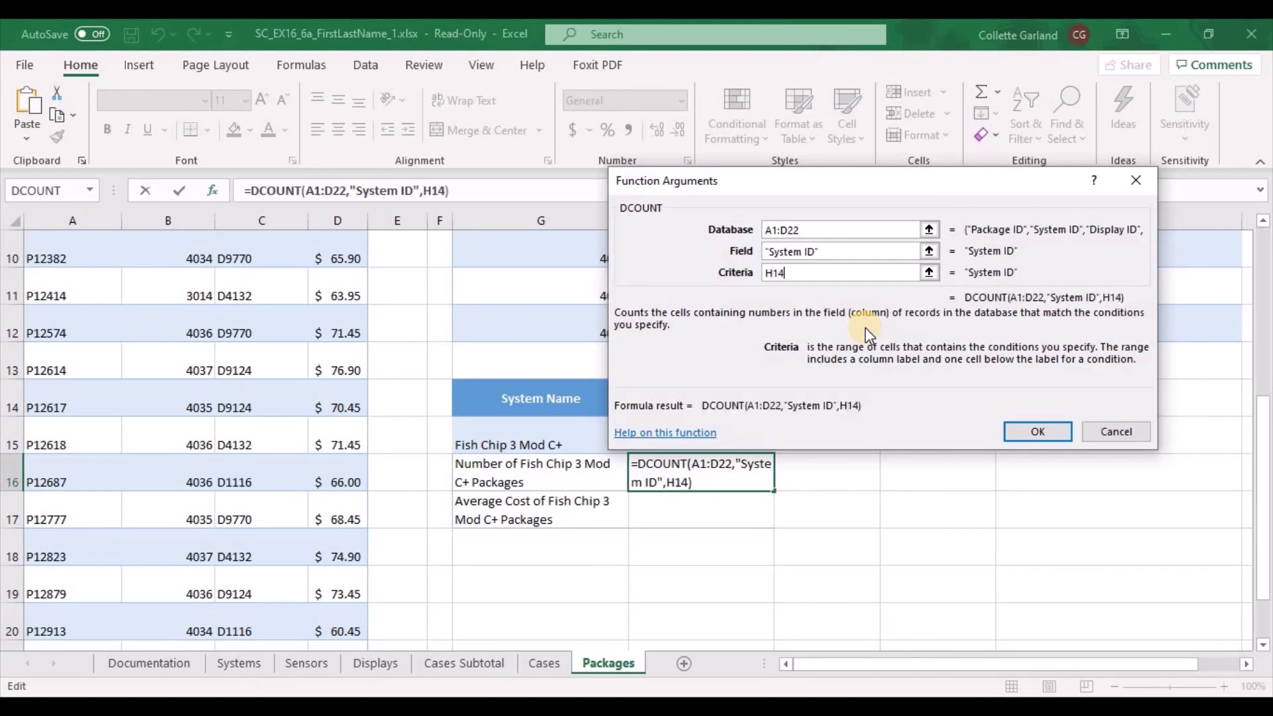
pyautogui.write(':H15')
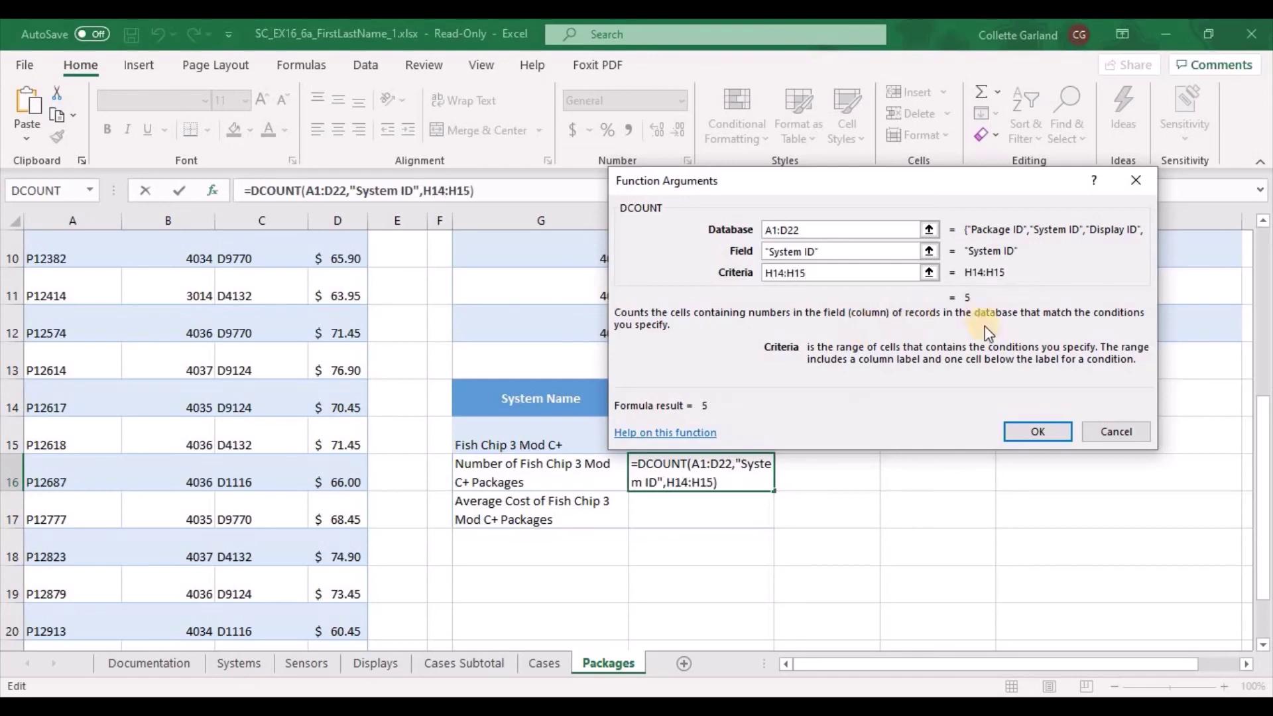
pyautogui.click(1034, 431)
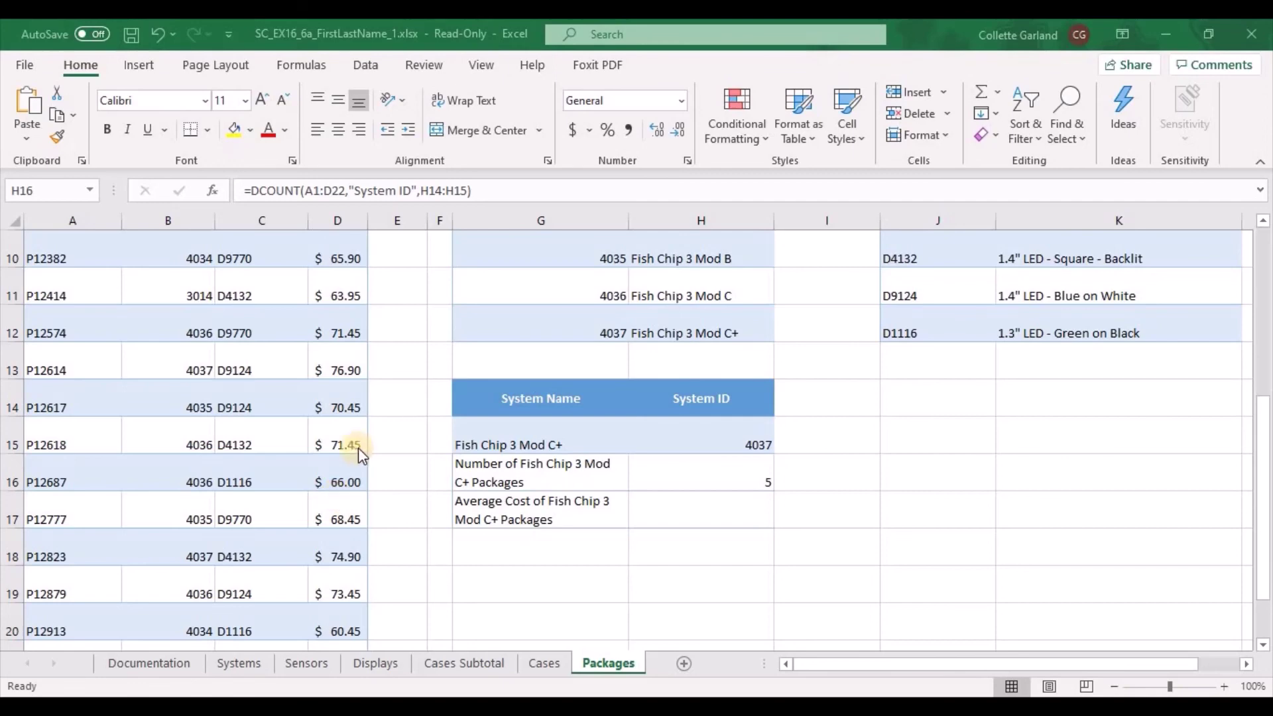
# Average the cost of Fish Chip 3 Mod C+ packages in H17 with DAVERAGE, using database A1:D22, field "Cost" and criteria H14:H16.
pyautogui.click(682, 504)
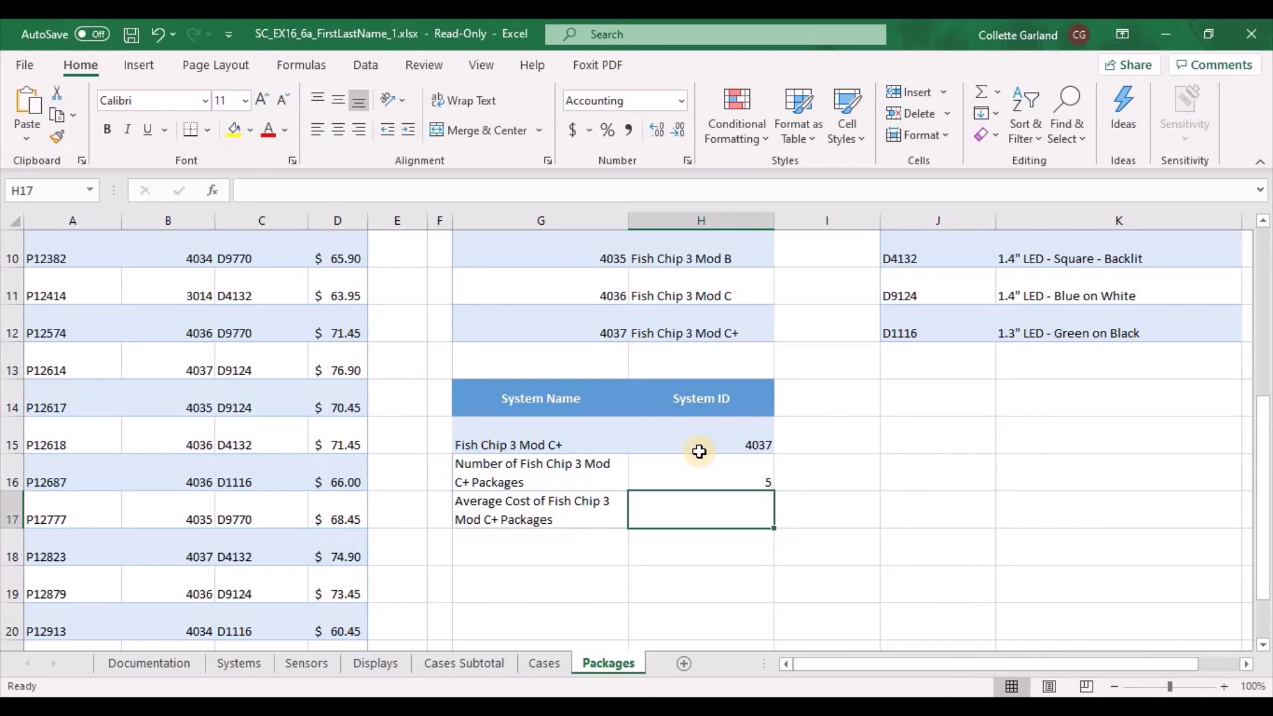
pyautogui.click(211, 192)
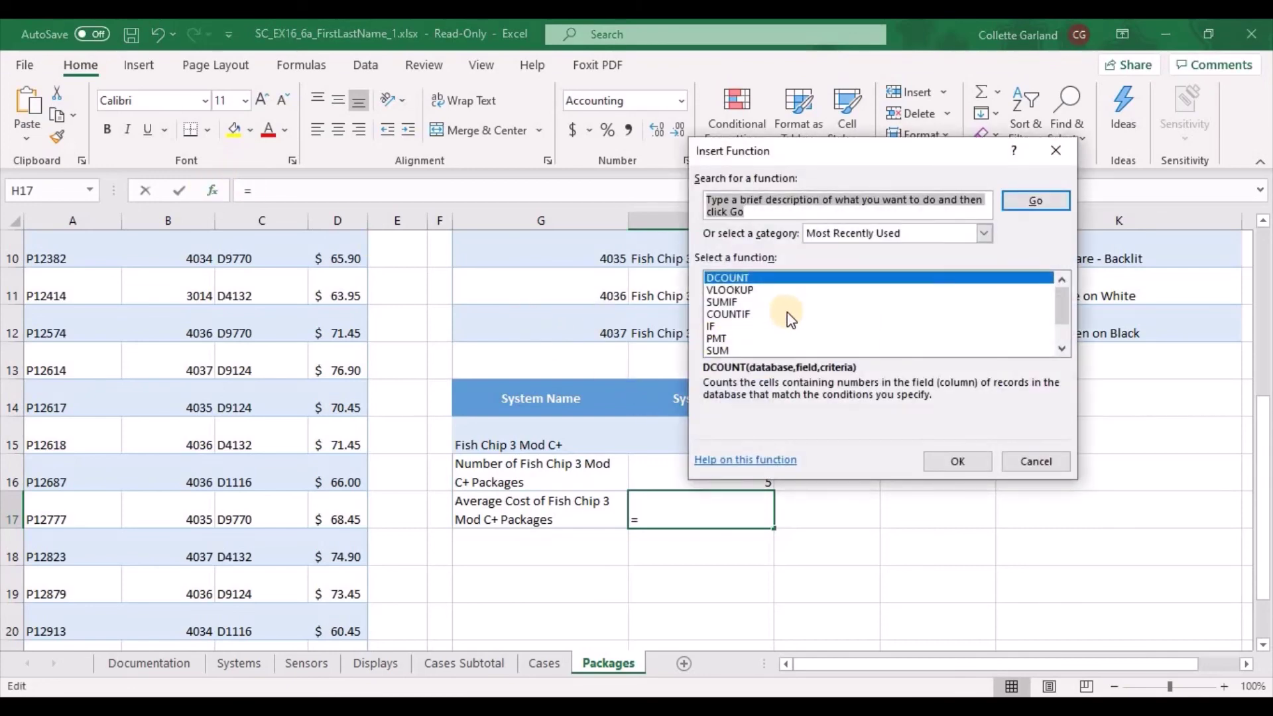
pyautogui.write('daverage')
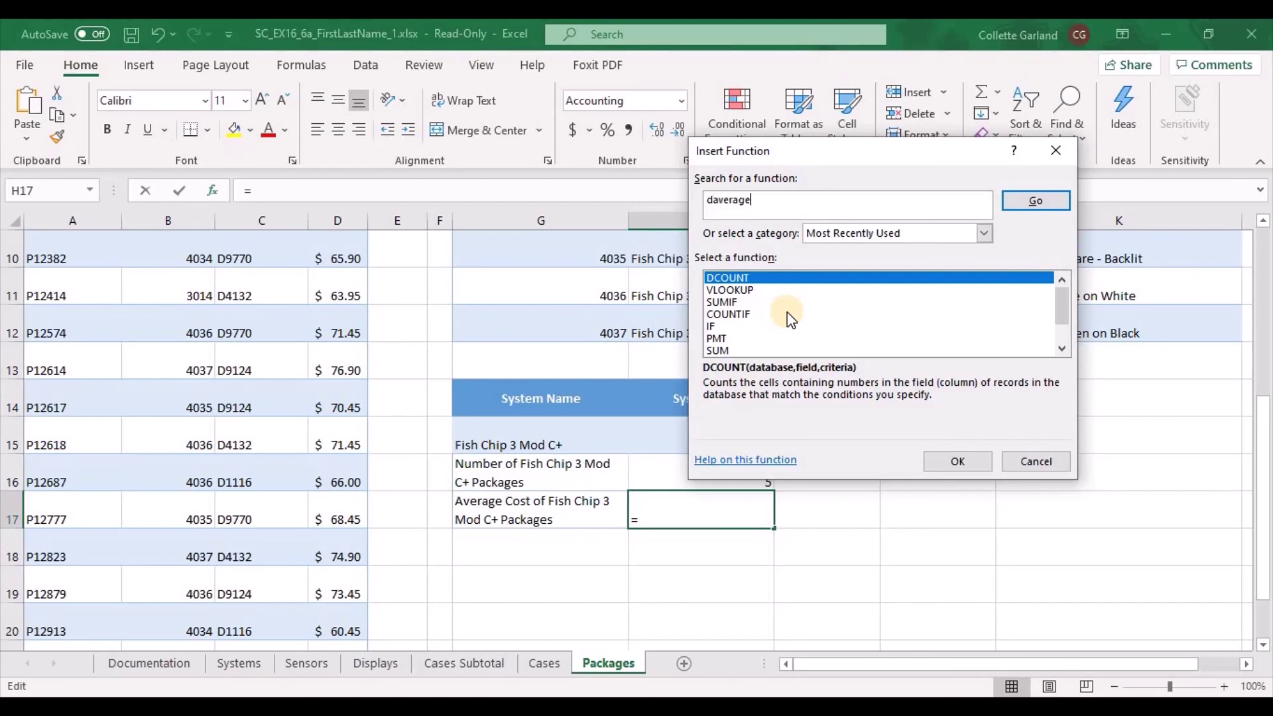
pyautogui.press('Return')
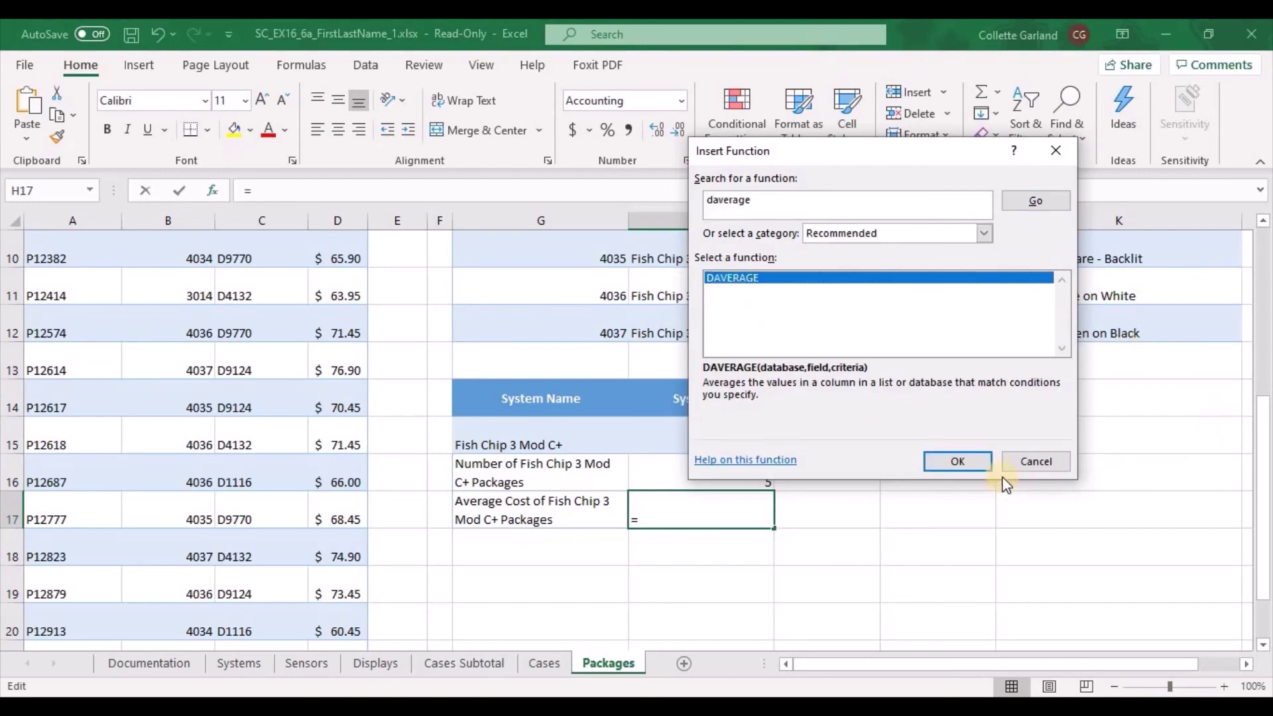
pyautogui.click(960, 462)
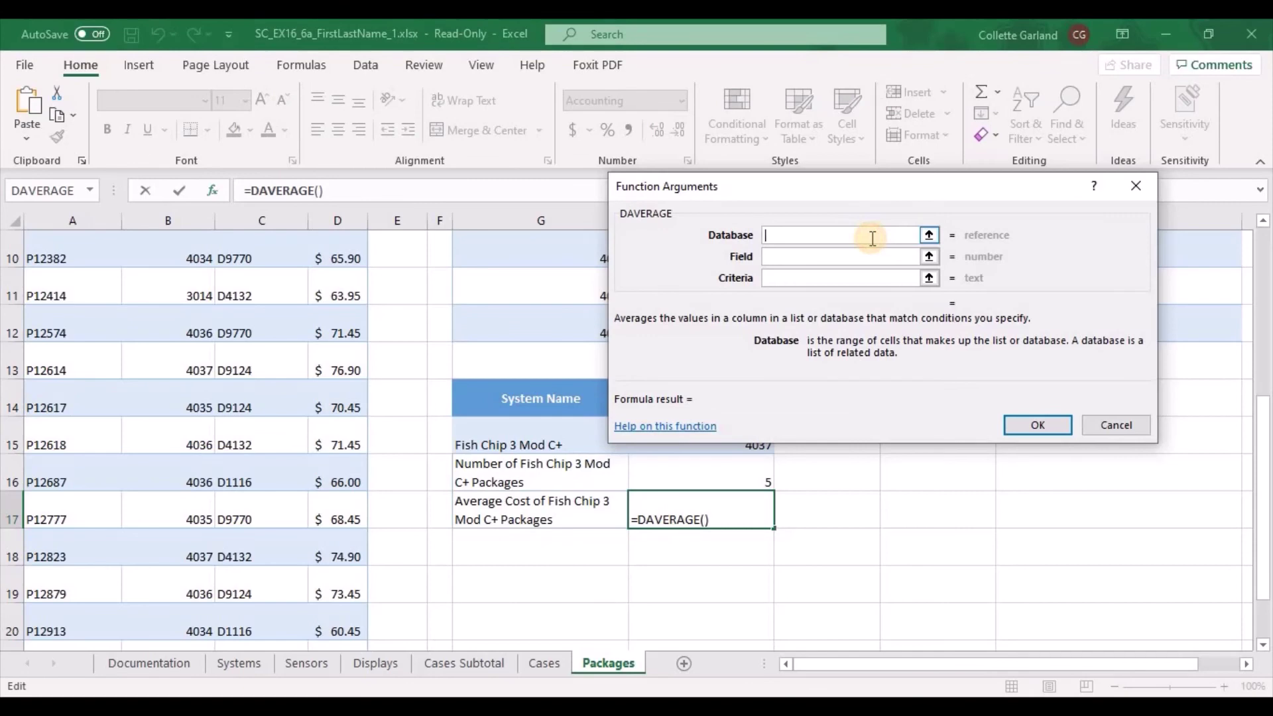
pyautogui.write('A1:D22')
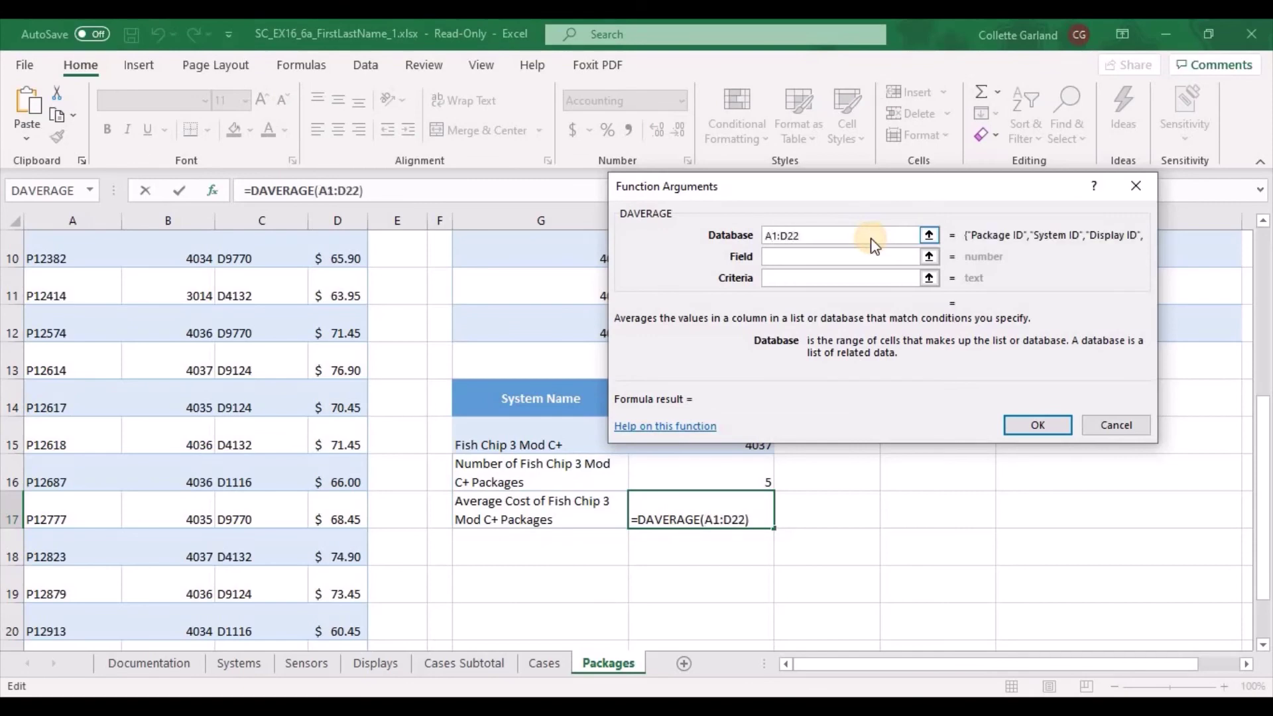
pyautogui.press('Tab')
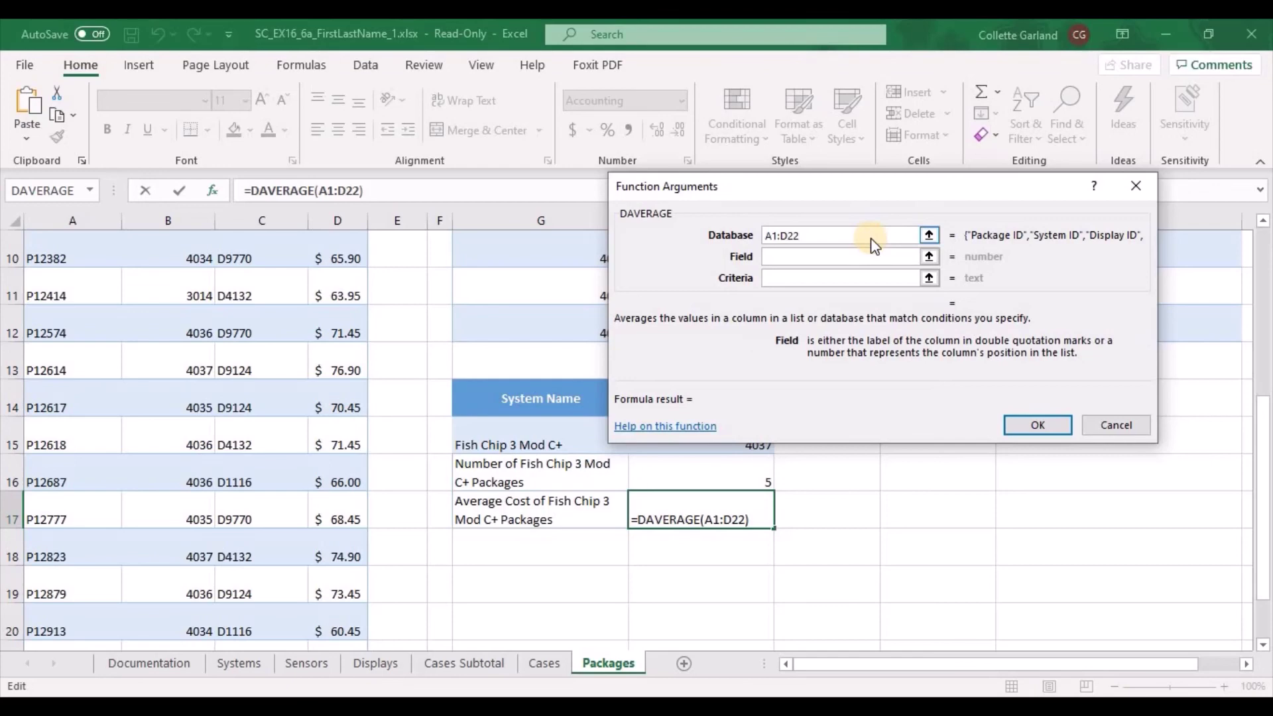
pyautogui.write('"Cost"')
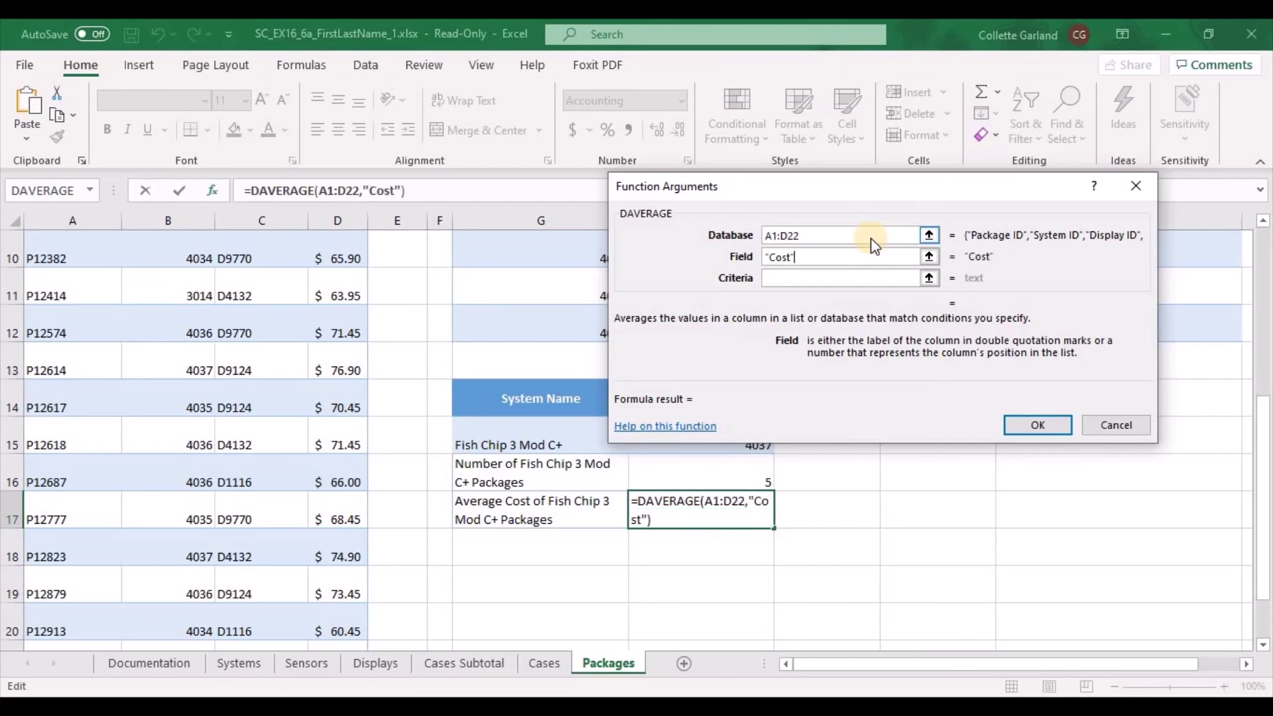
pyautogui.press('Tab')
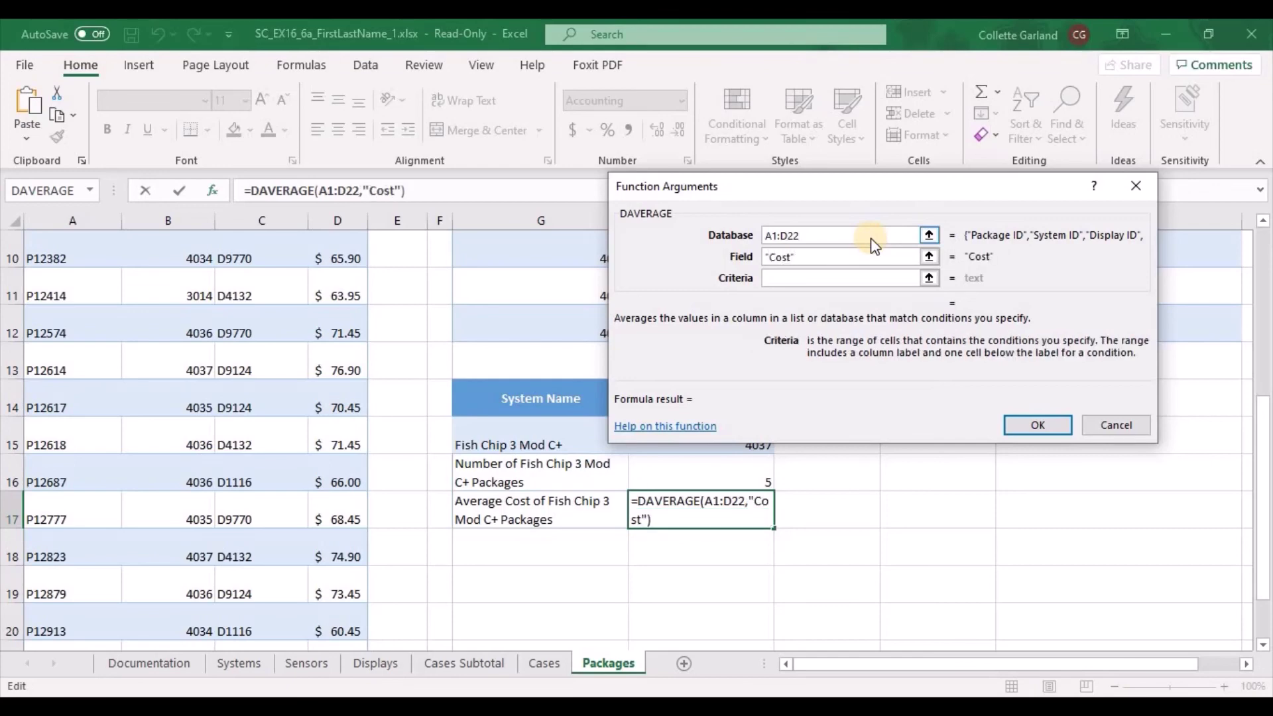
pyautogui.write('H')
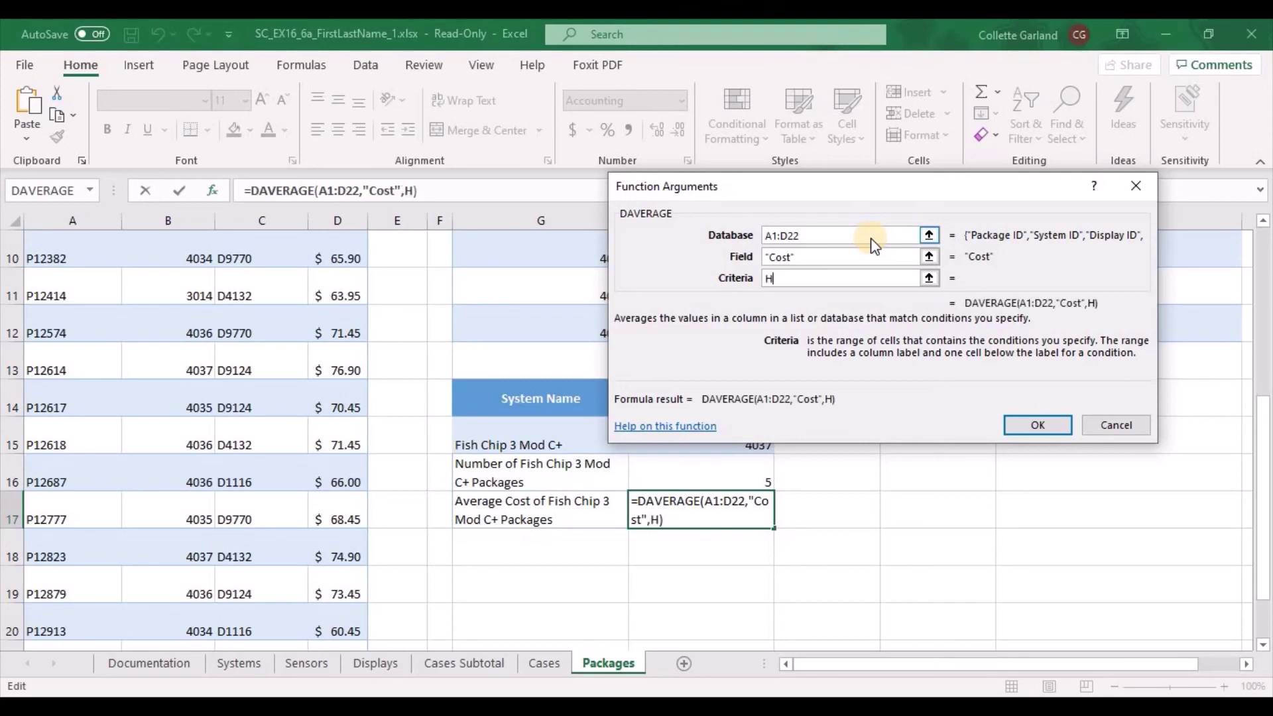
pyautogui.write('14:H16')
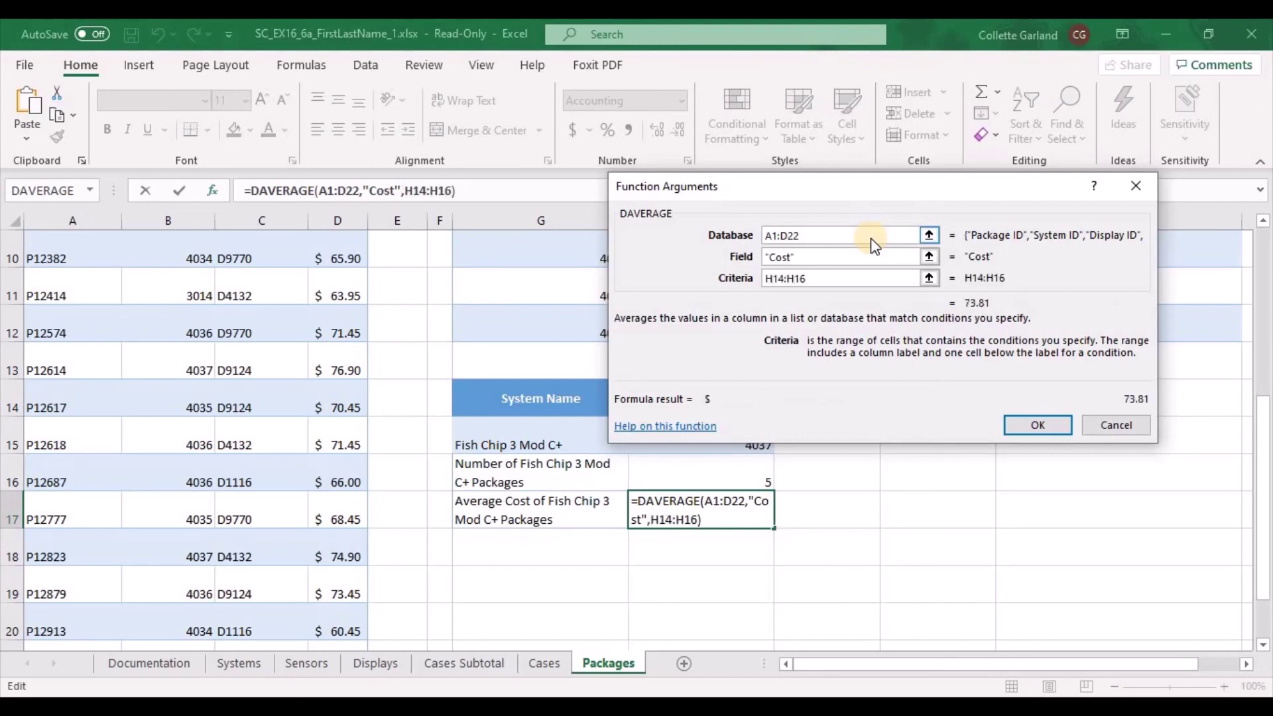
pyautogui.click(1040, 423)
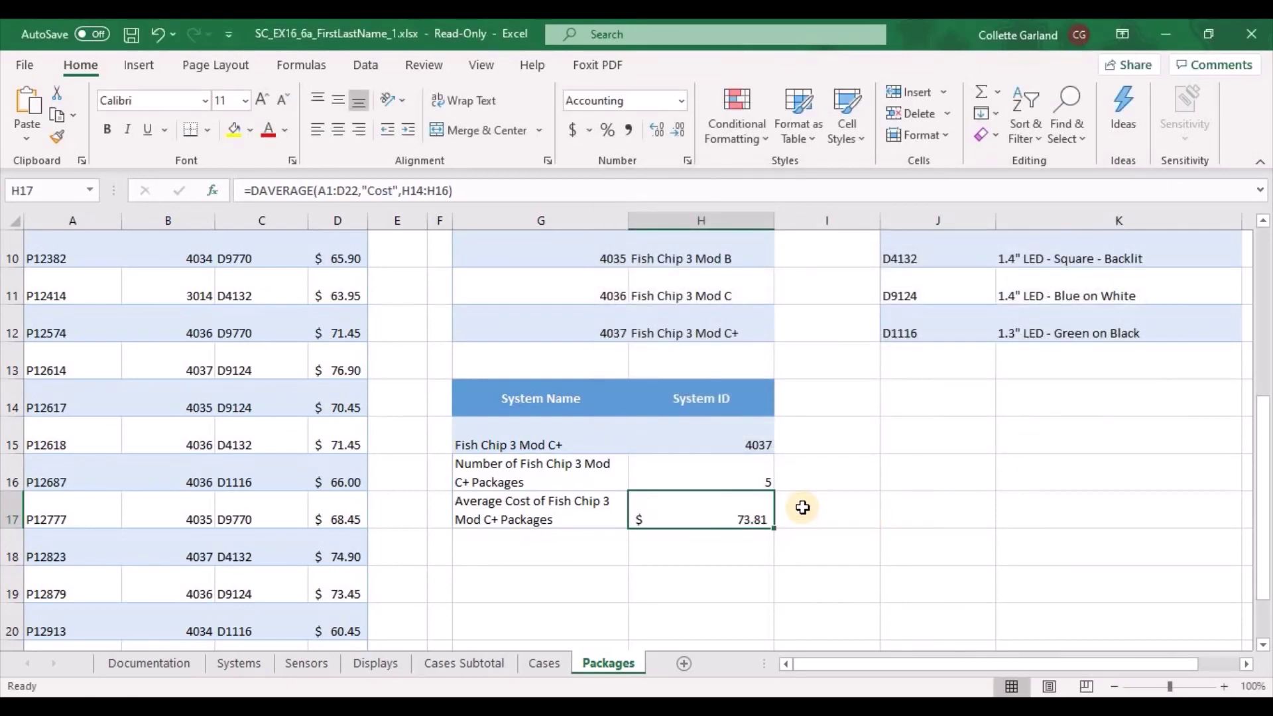
pyautogui.scroll(3, 800, 505)
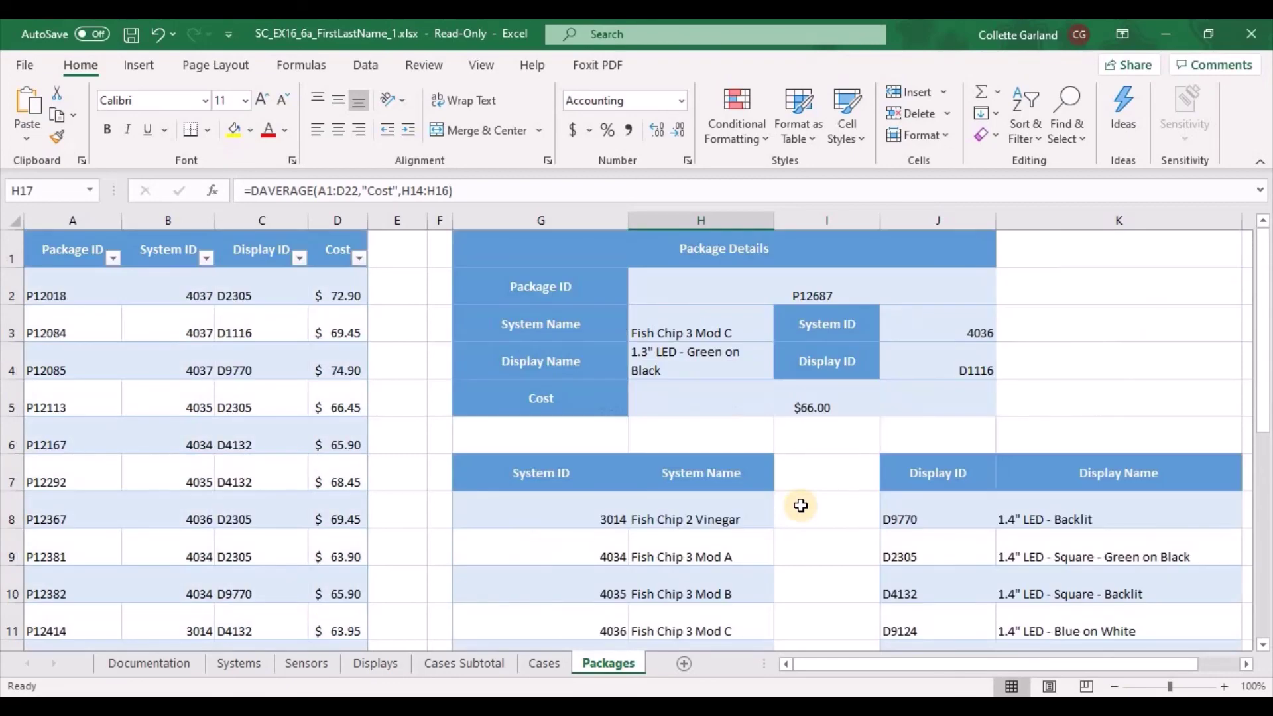
pyautogui.scroll(-2, 800, 505)
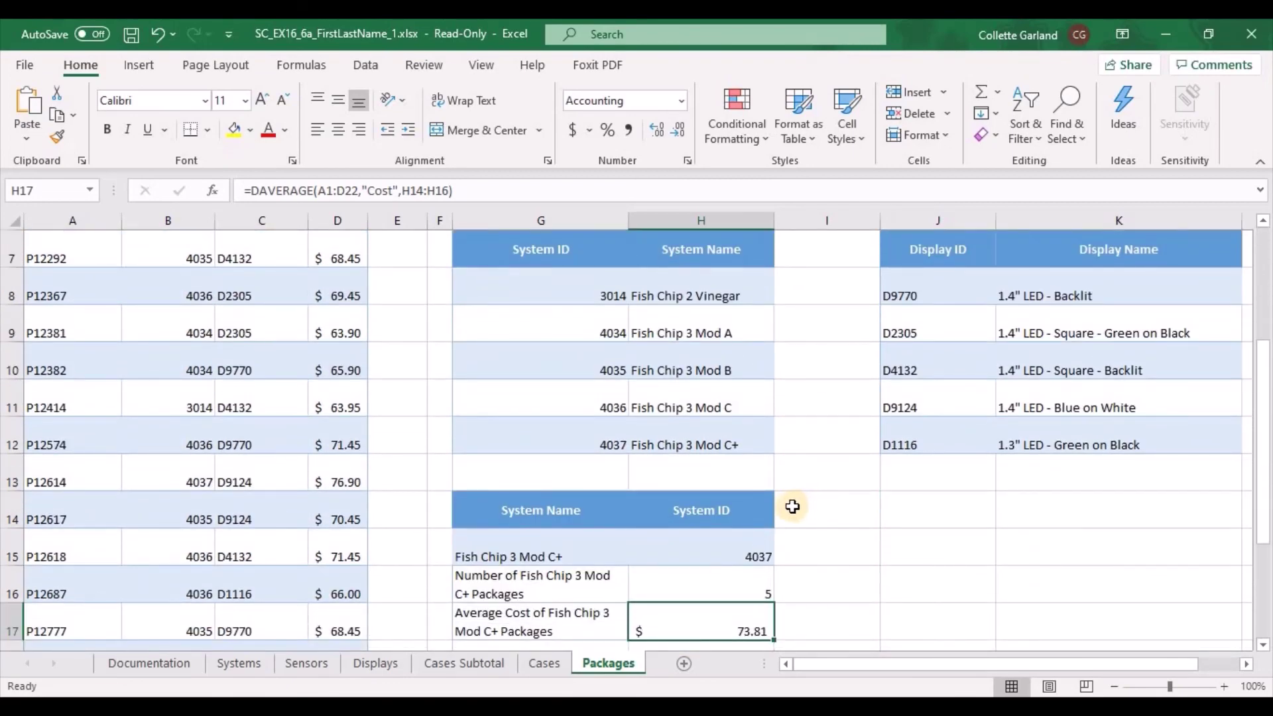
pyautogui.scroll(-1, 787, 508)
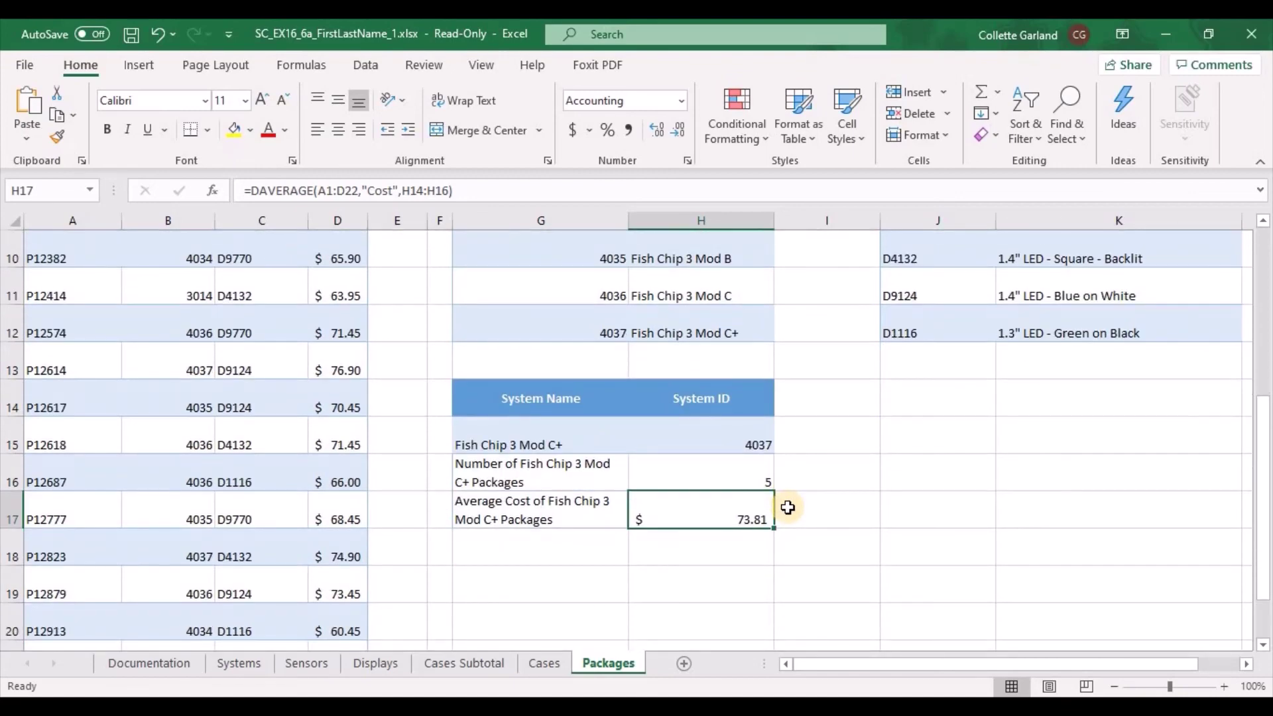